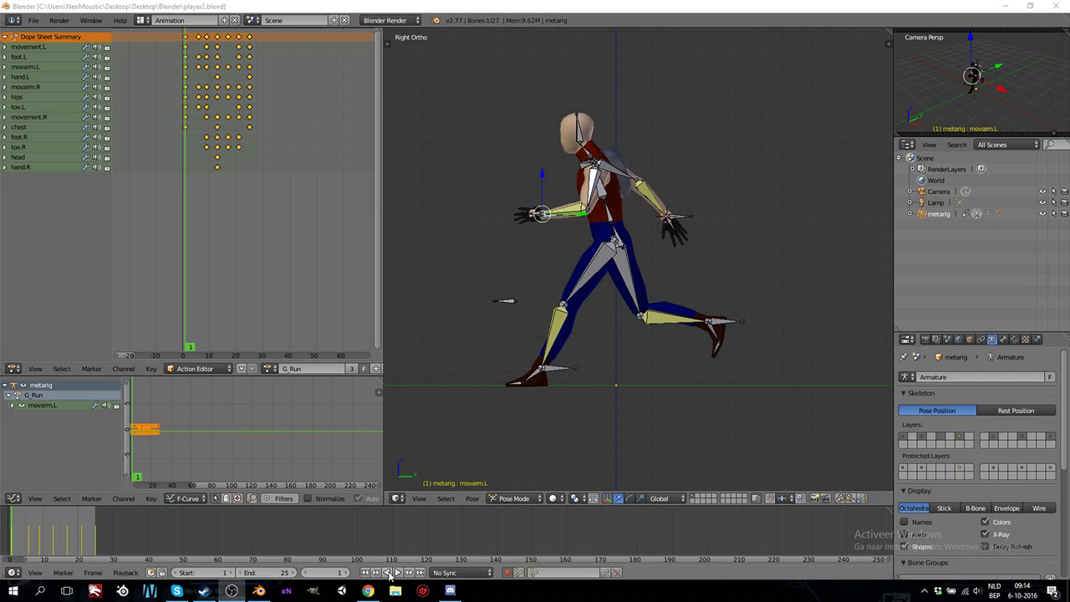
# - Play the animation and switch the armature to the P_Run action
pyautogui.click(399, 572)
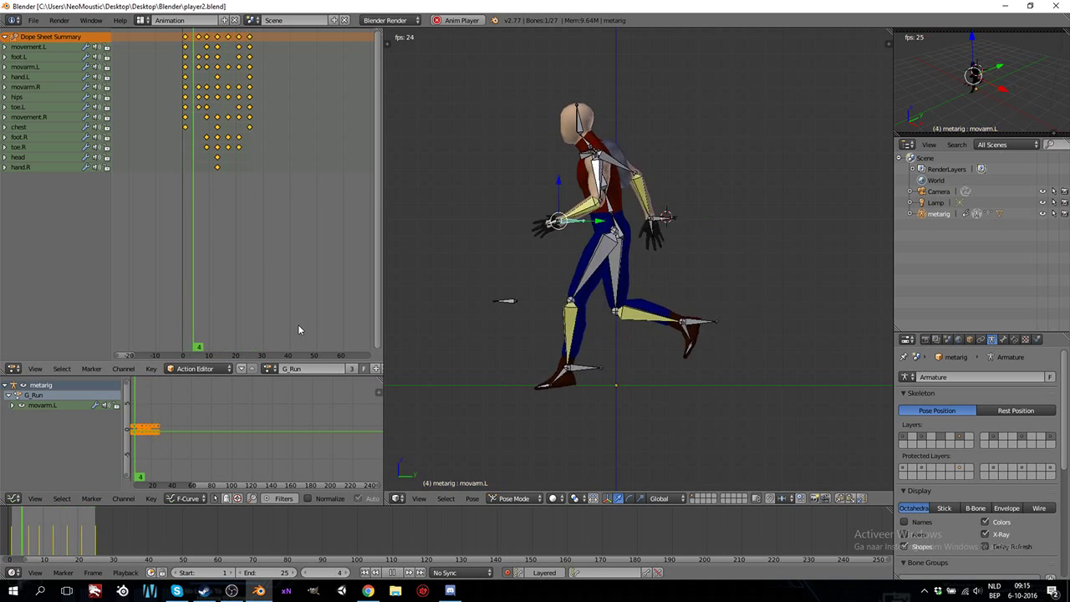
pyautogui.click(271, 369)
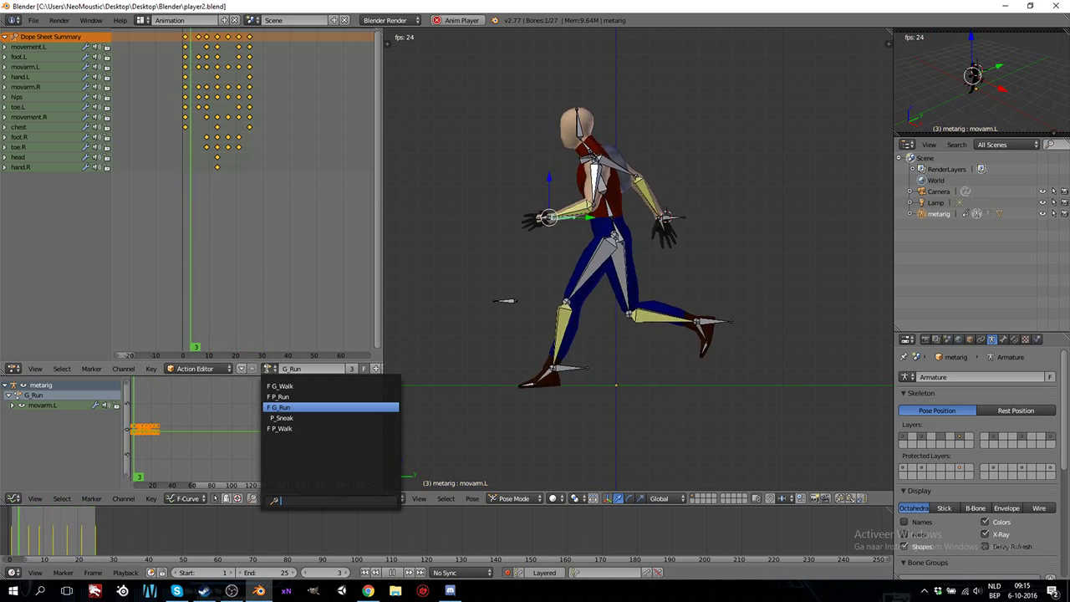
pyautogui.click(275, 381)
# - Switch the armature to the G_Walk action and set the playback end frame to 30
pyautogui.click(271, 369)
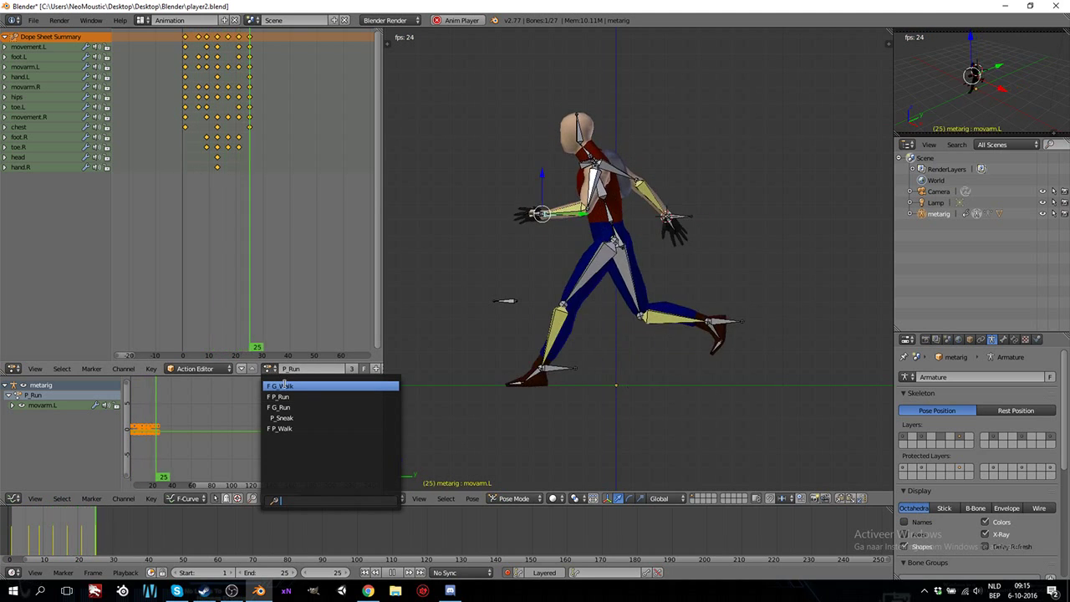
pyautogui.click(283, 385)
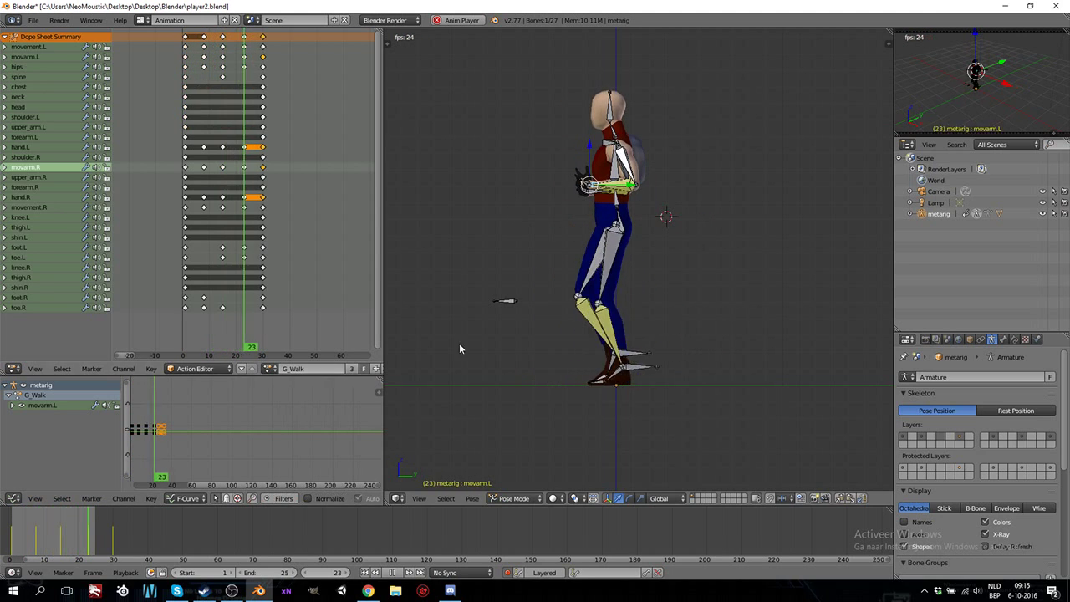
pyautogui.moveTo(536, 288); pyautogui.dragTo(639, 296, button='middle')
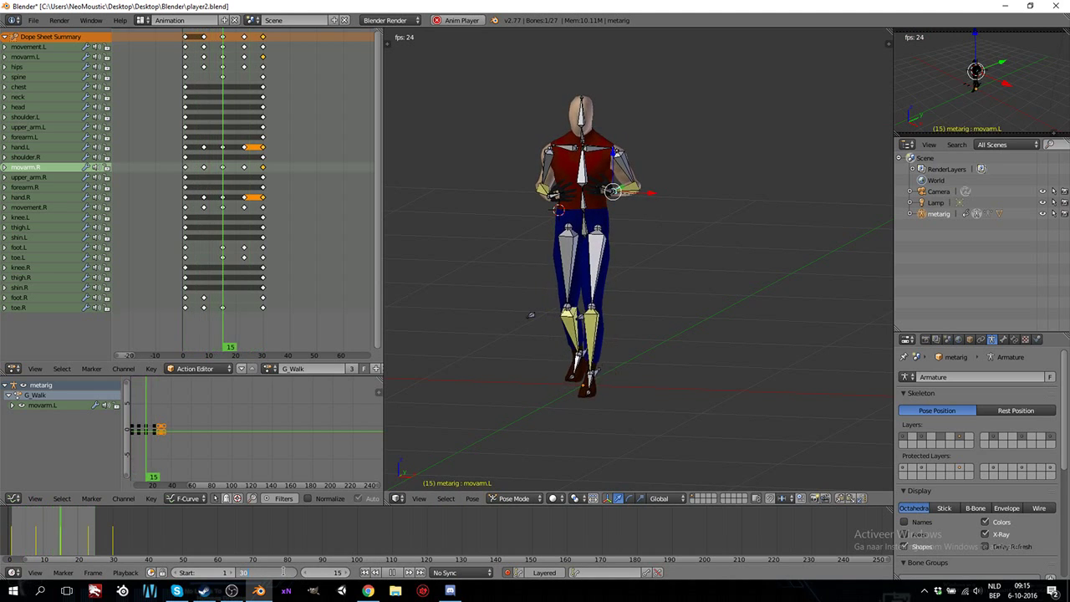
pyautogui.moveTo(671, 313); pyautogui.dragTo(600, 360, button='middle')
pyautogui.moveTo(706, 349); pyautogui.dragTo(647, 335, button='middle')
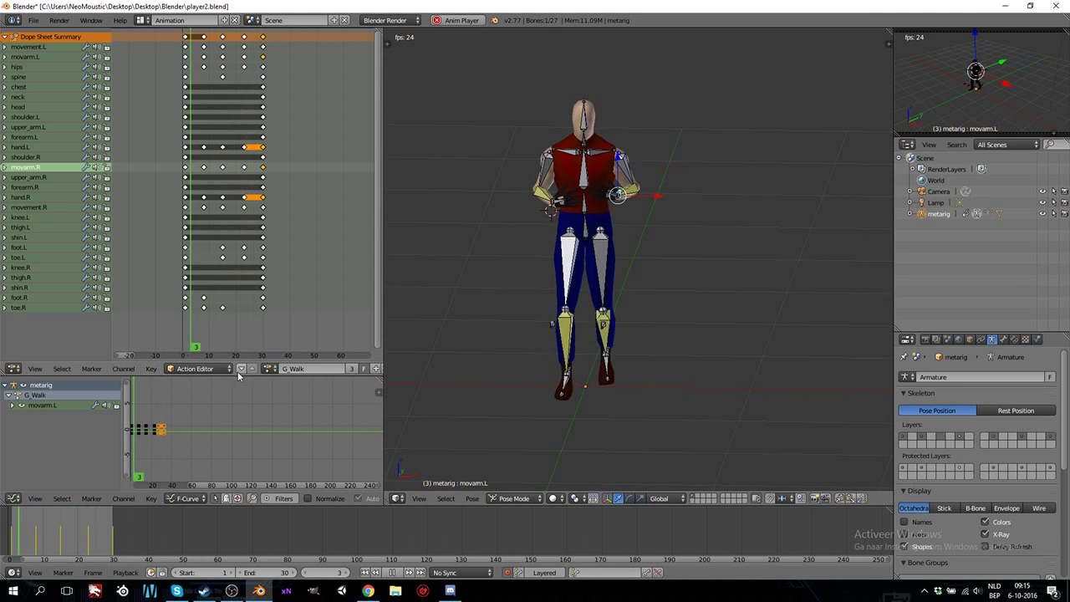
# - Load the P_Walk action and view its playing walk cycle from the front and the side
pyautogui.click(269, 368)
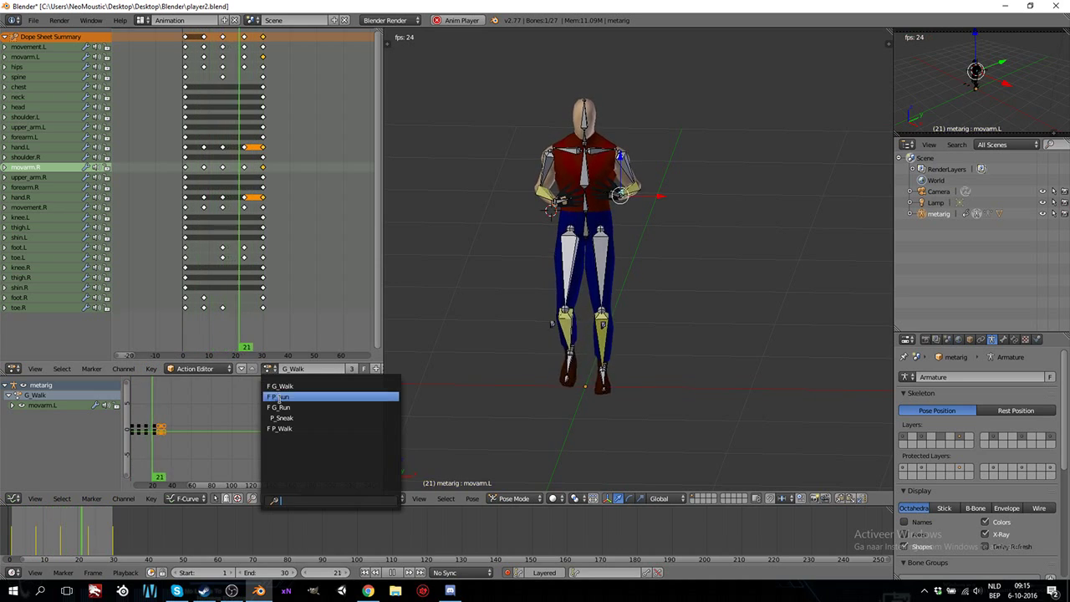
pyautogui.click(284, 427)
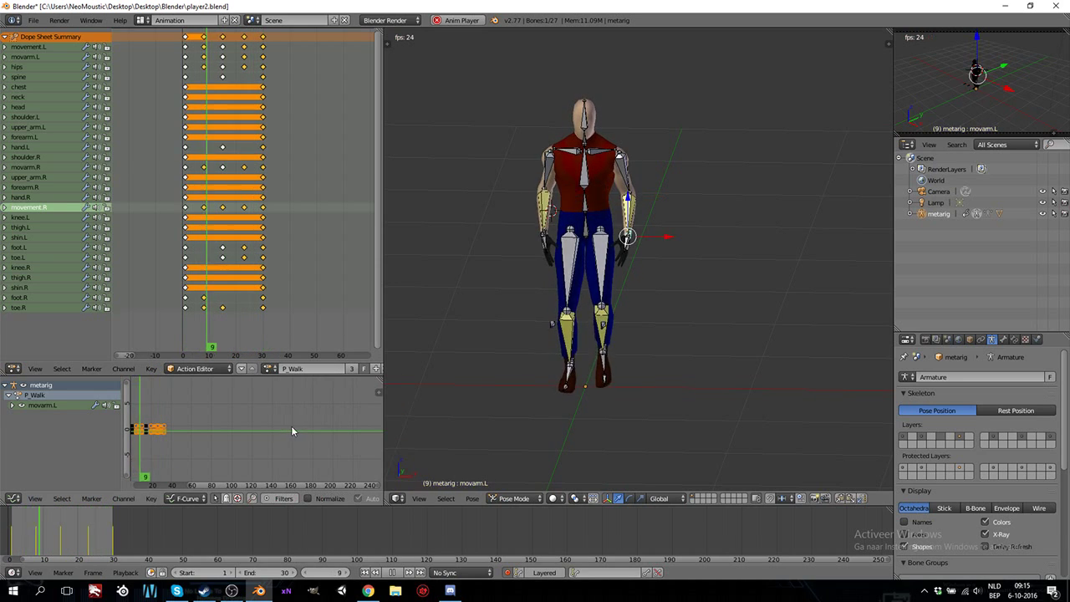
pyautogui.moveTo(716, 351); pyautogui.dragTo(675, 346, button='middle')
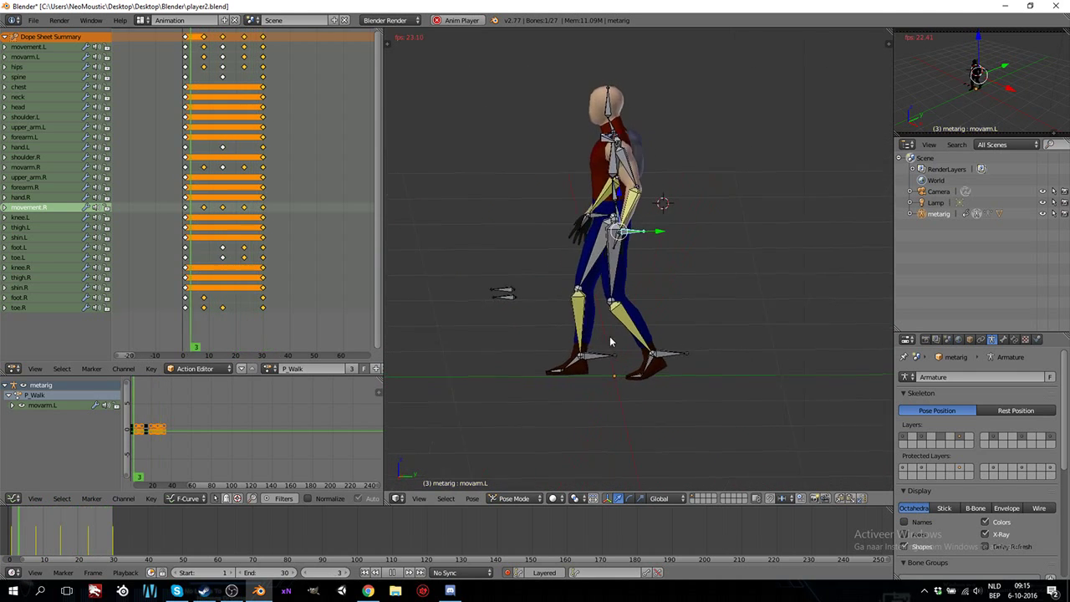
pyautogui.moveTo(621, 336); pyautogui.dragTo(605, 337, button='middle')
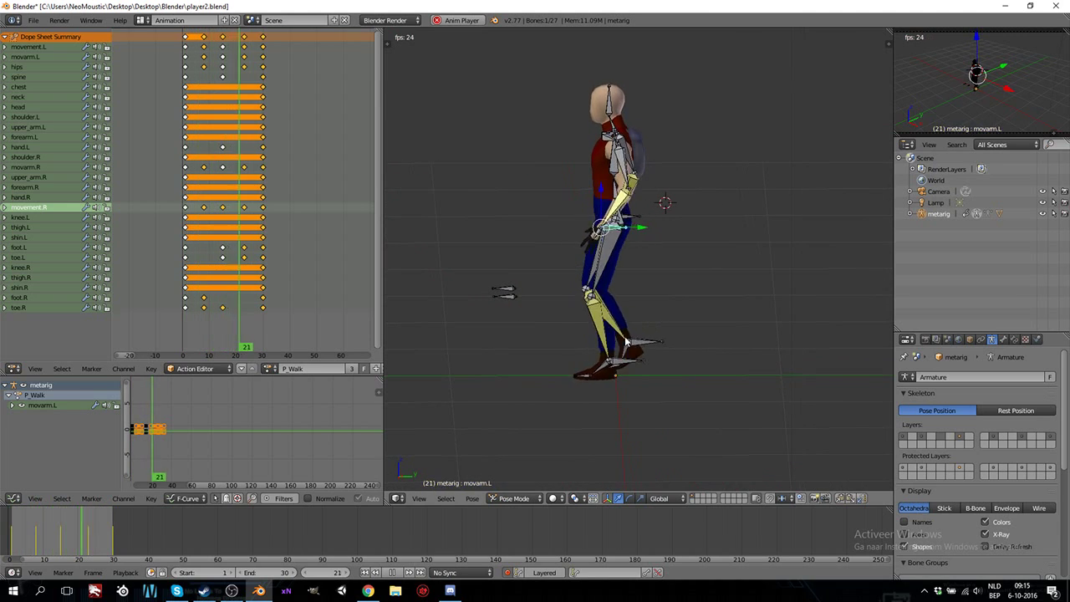
# - Load the G_Walk action again, review its walk cycle in the right-side view and stop the playback
pyautogui.click(269, 369)
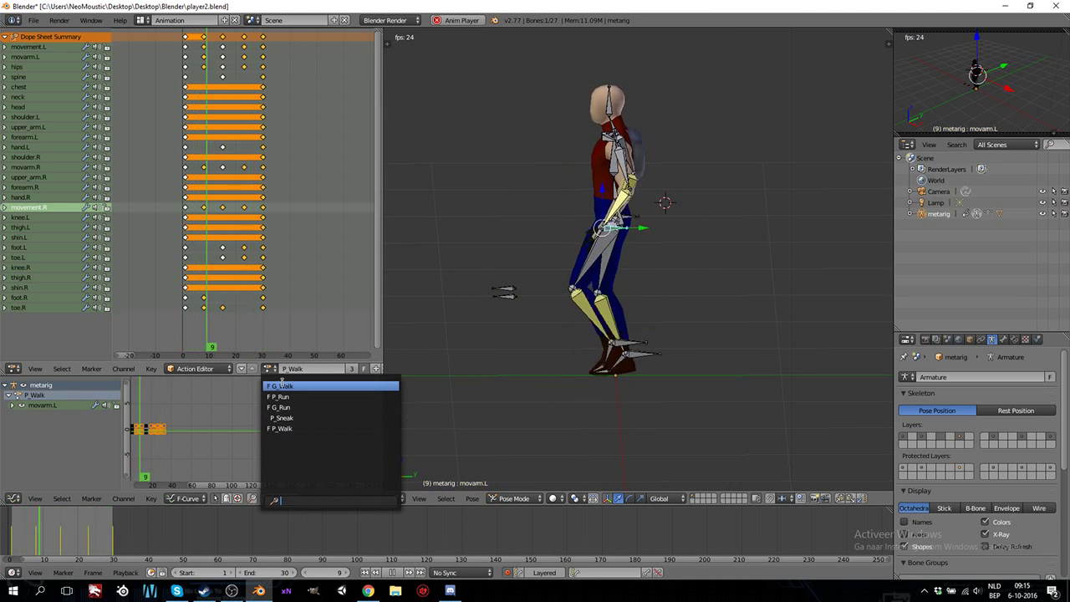
pyautogui.click(281, 385)
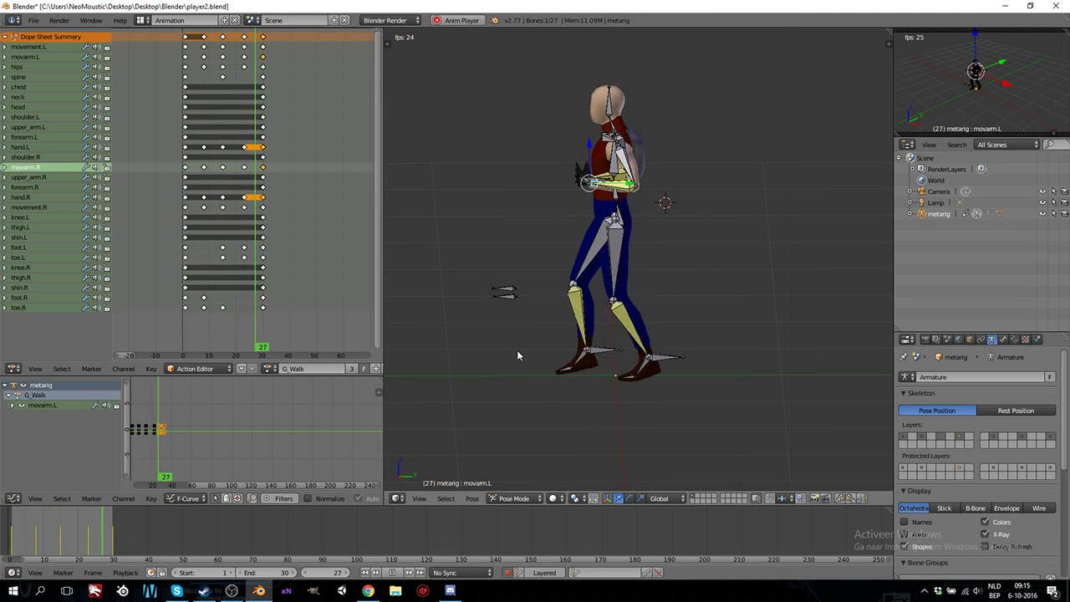
pyautogui.moveTo(461, 328); pyautogui.dragTo(539, 350, button='middle')
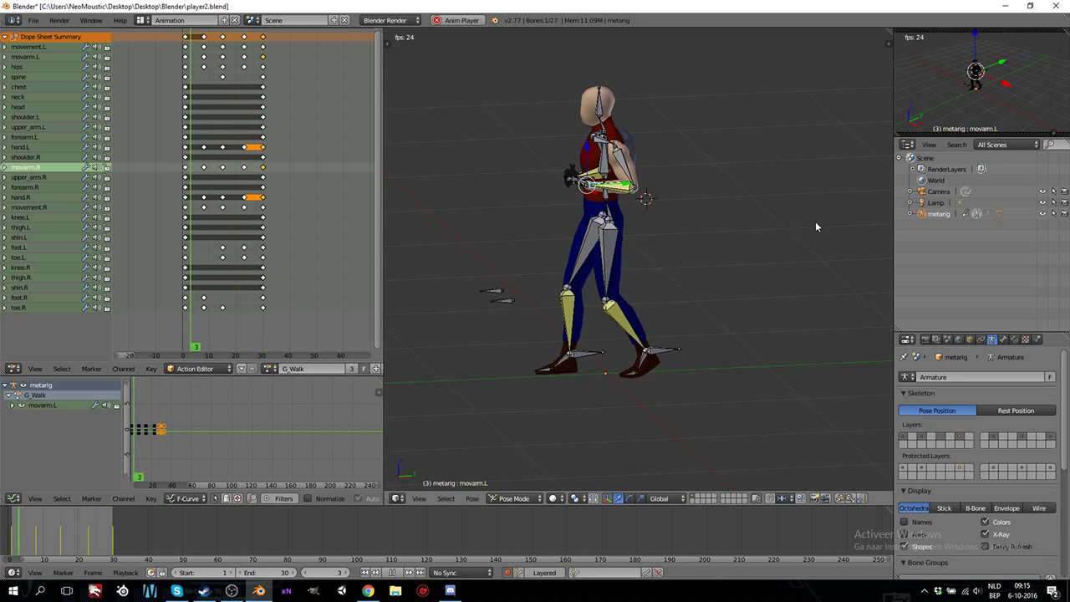
pyautogui.press('KP_3')
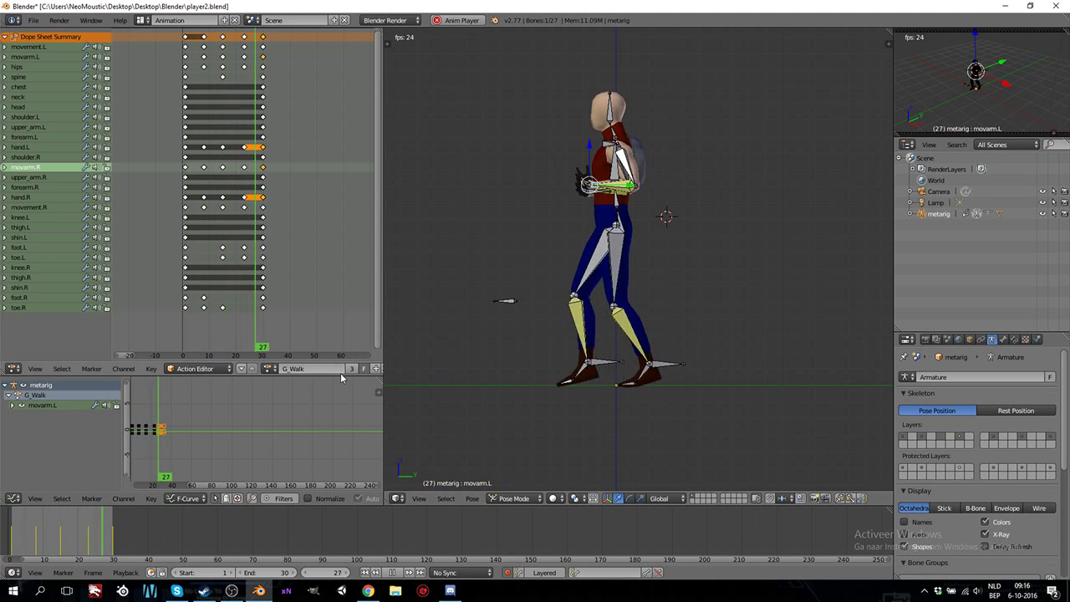
pyautogui.click(393, 573)
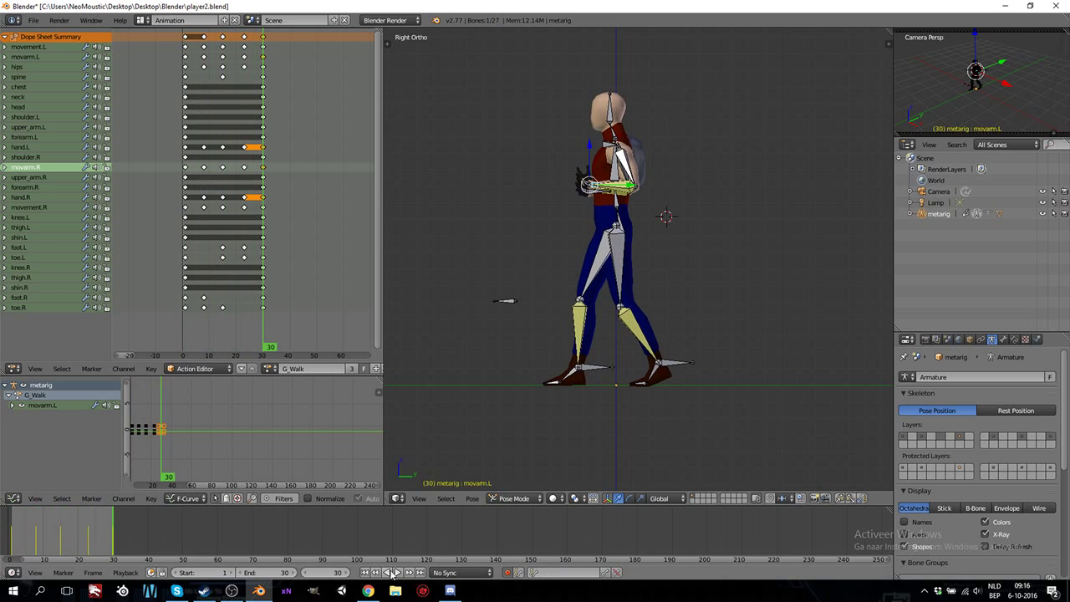
# - Bring up the G_Run and P_Run actions in turn and delete all keyframes of P_Run
pyautogui.click(270, 369)
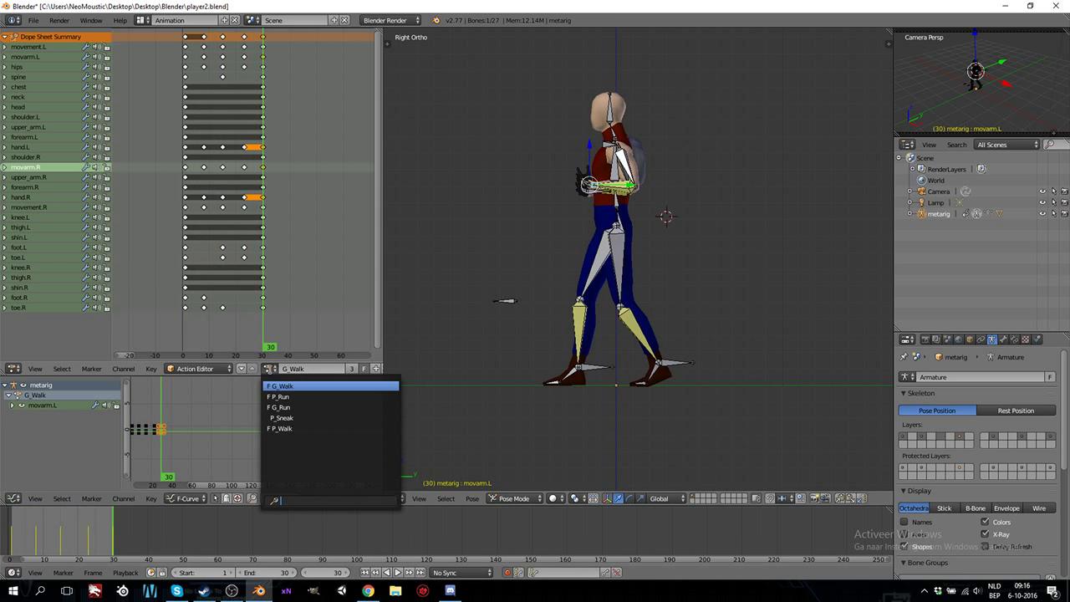
pyautogui.click(293, 407)
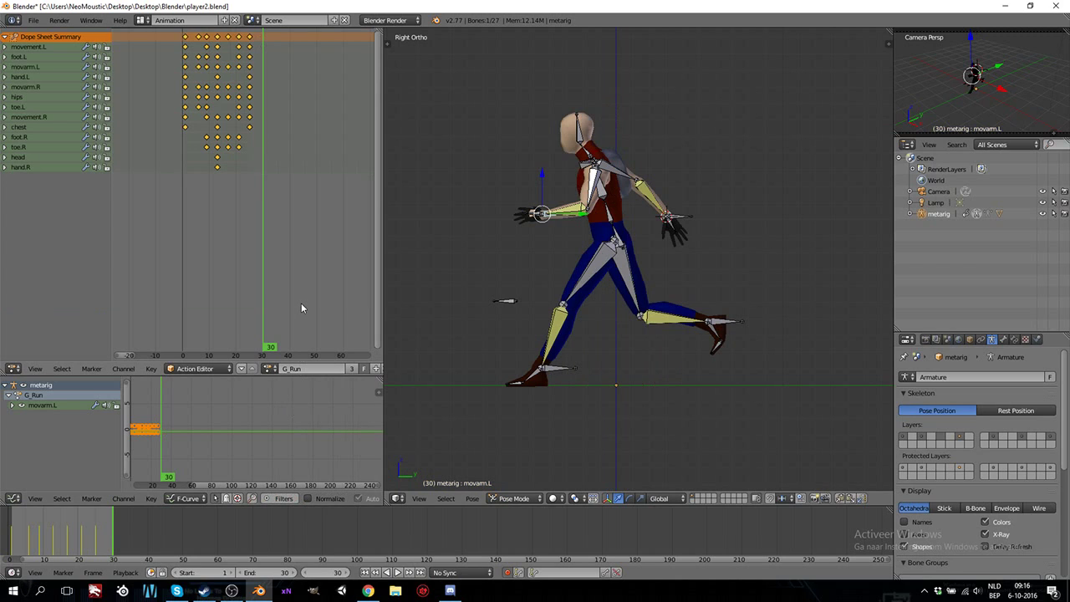
pyautogui.click(271, 369)
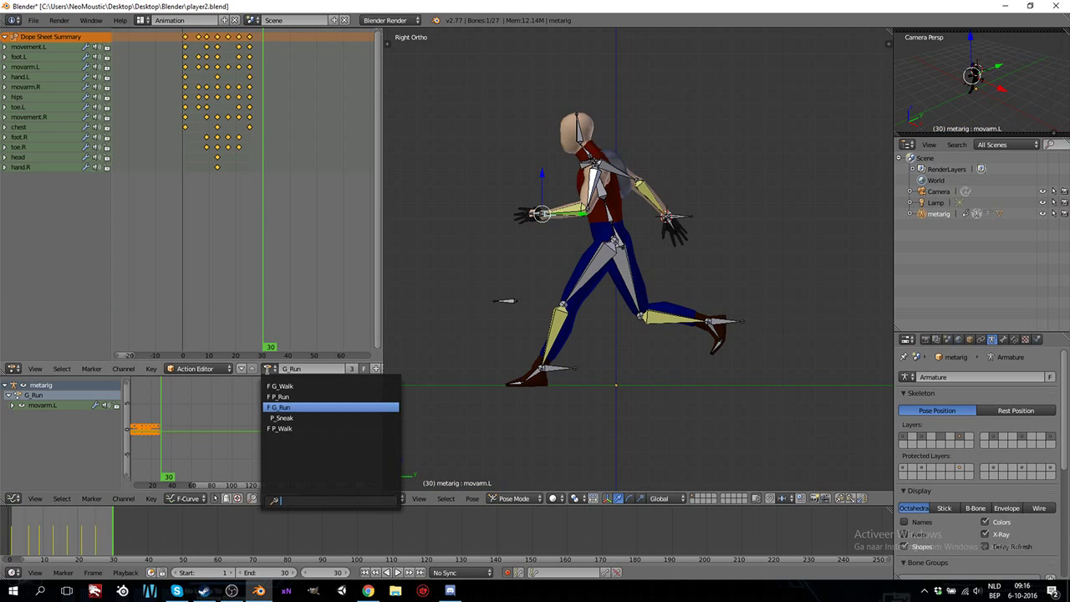
pyautogui.click(292, 396)
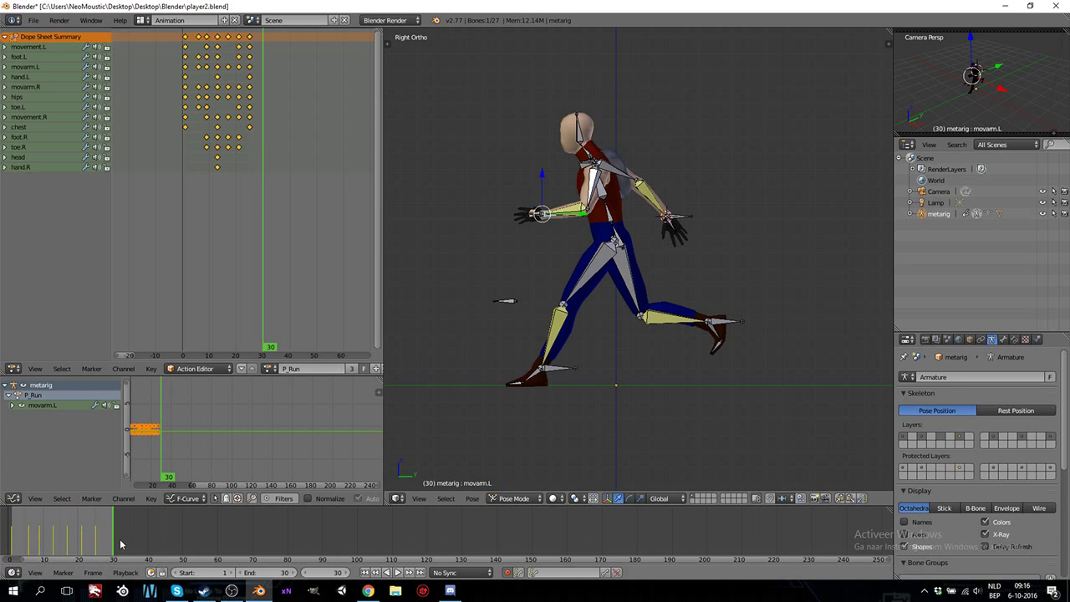
pyautogui.press('x')
pyautogui.click(215, 242)
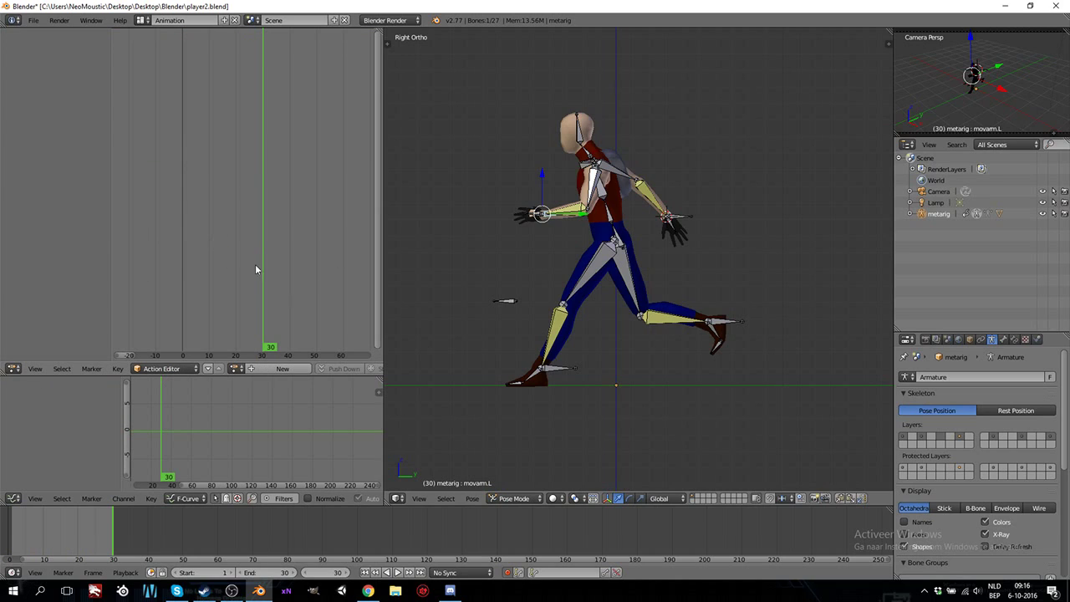
# - Load the G_Run action and delete all of its keyframes
pyautogui.click(236, 370)
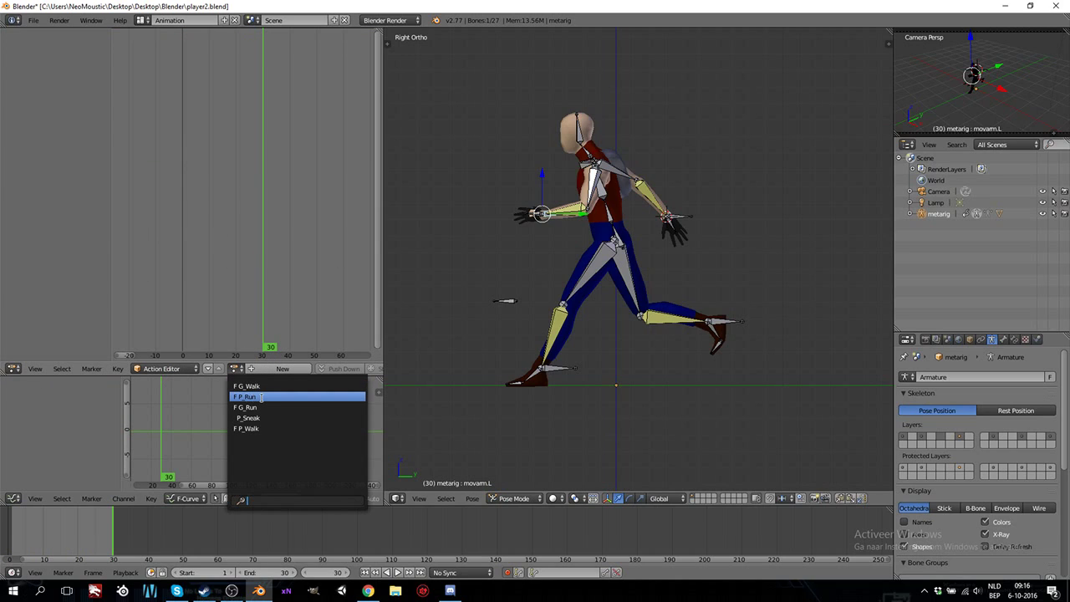
pyautogui.click(247, 408)
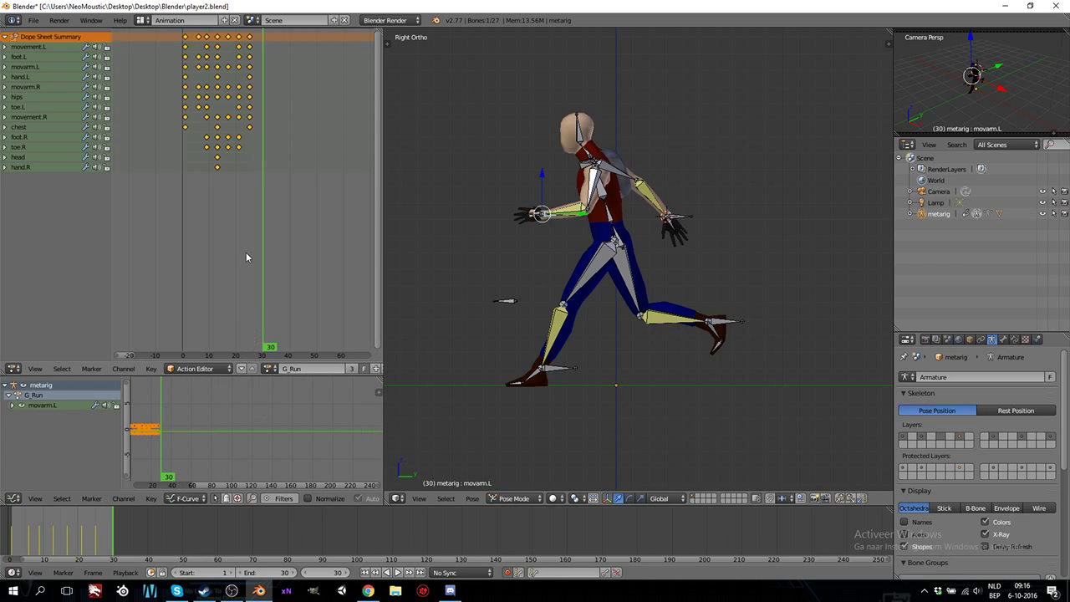
pyautogui.press('x')
pyautogui.click(246, 252)
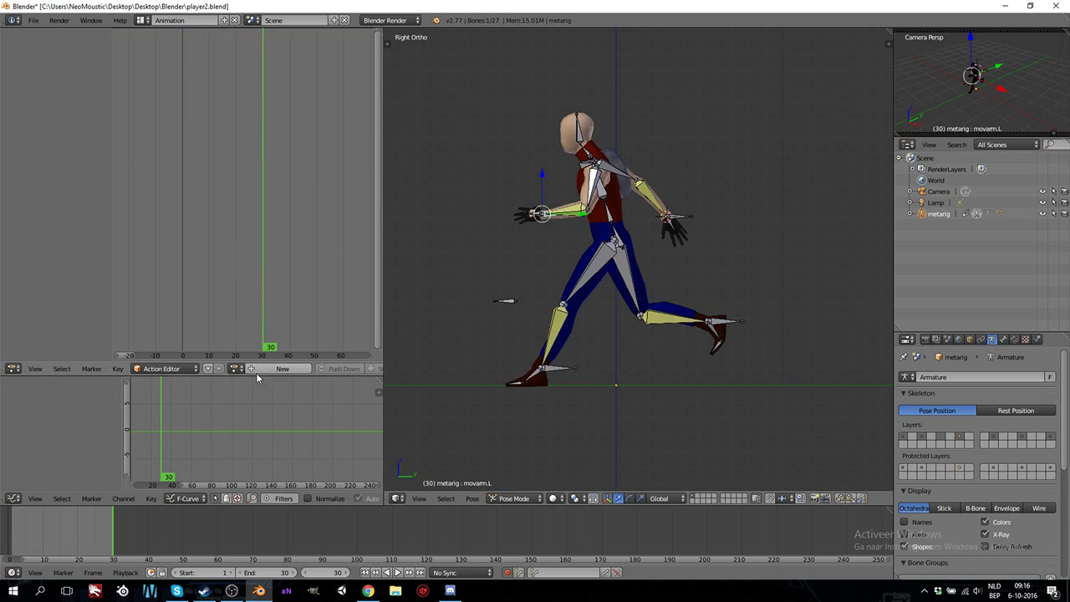
# - Try to remove the emptied G_Run action from the file by reloading and unlinking it
pyautogui.click(235, 369)
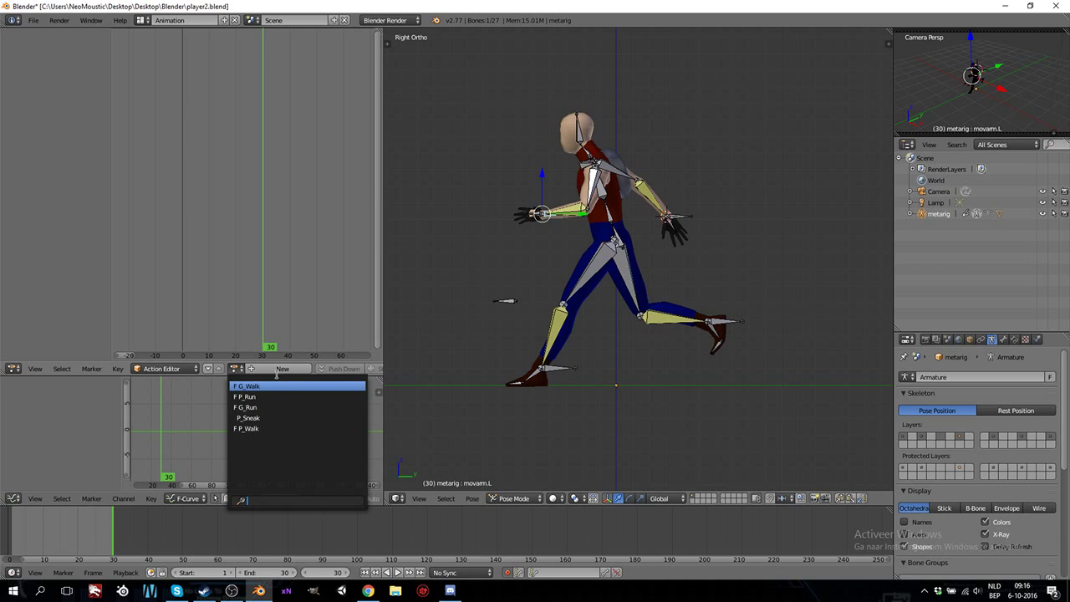
pyautogui.click(264, 409)
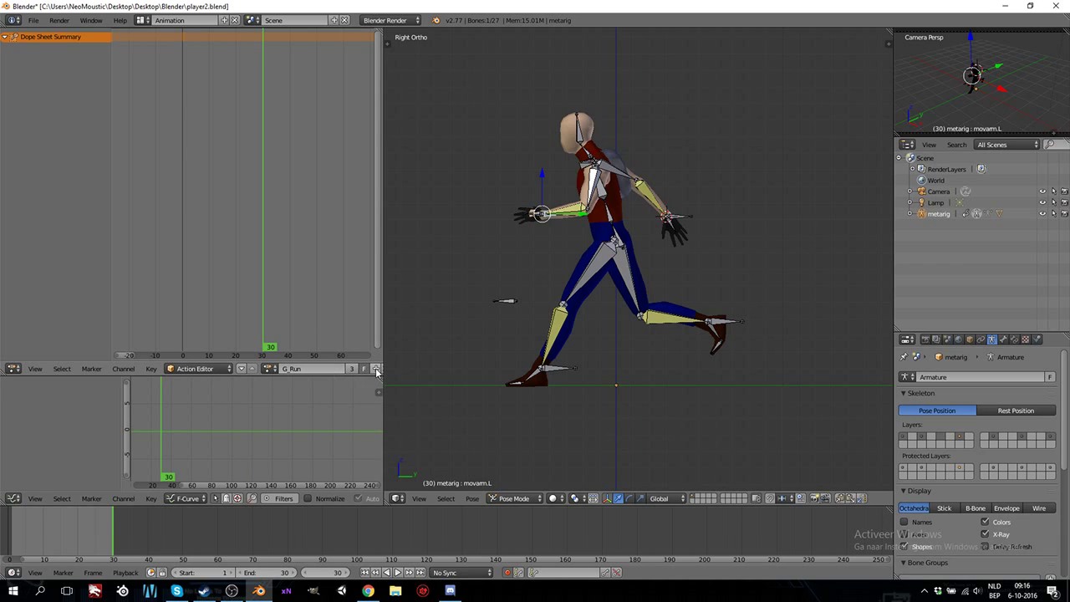
pyautogui.moveTo(336, 368); pyautogui.dragTo(310, 371, button='middle')
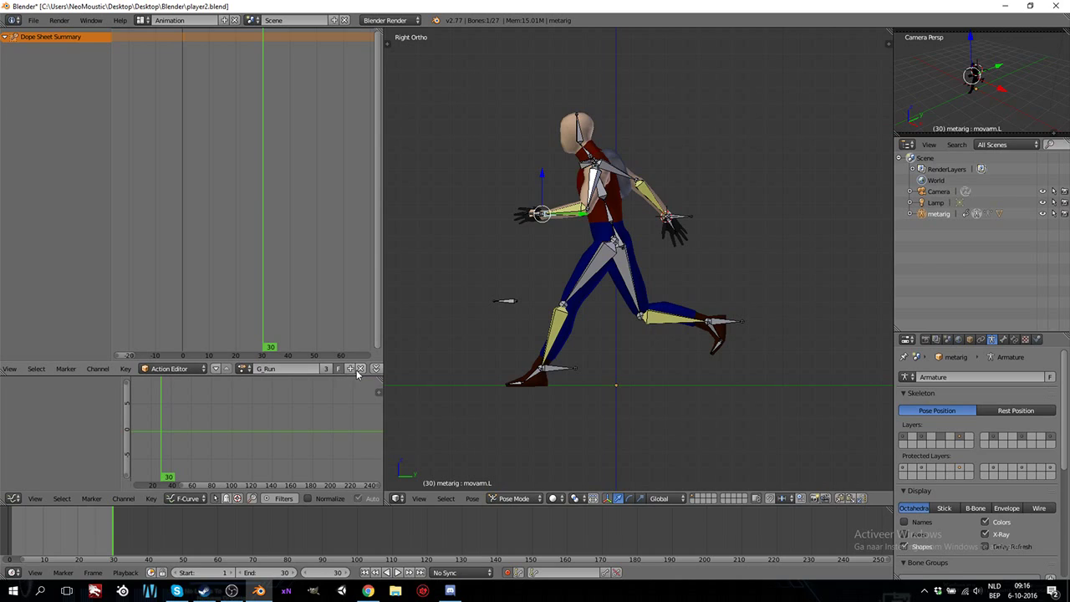
pyautogui.click(361, 370)
pyautogui.click(211, 369)
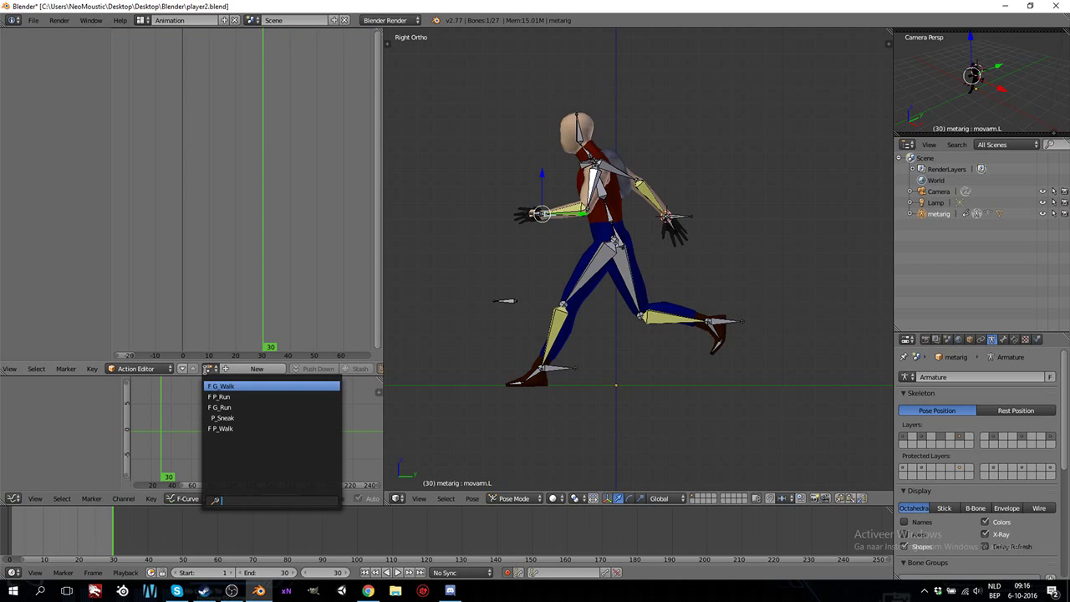
pyautogui.click(236, 407)
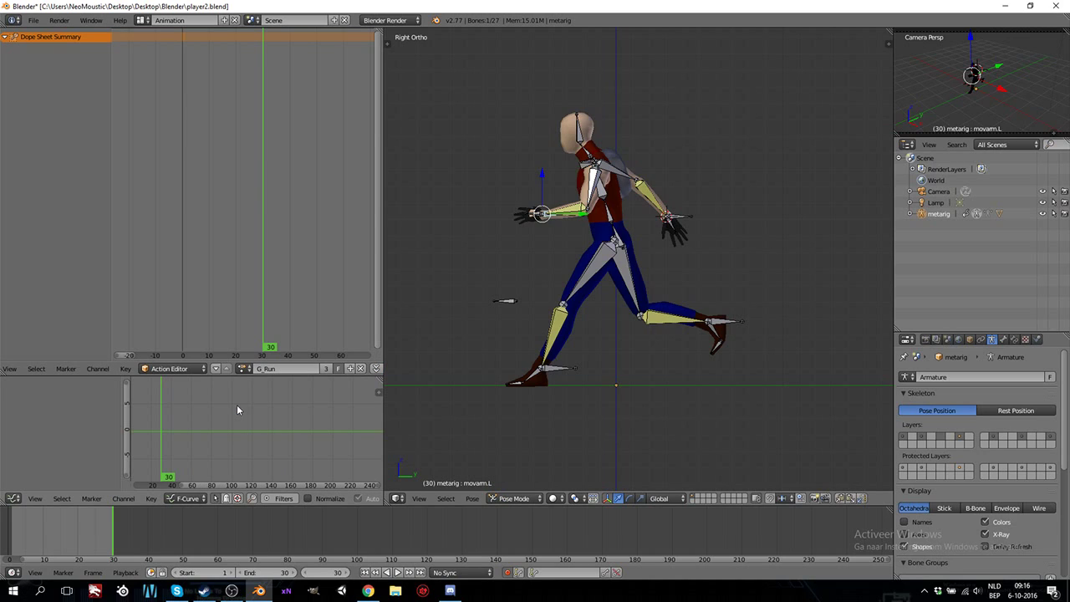
pyautogui.click(361, 370)
# - Load the emptied G_Run action and rename it P_Crouch
pyautogui.click(210, 369)
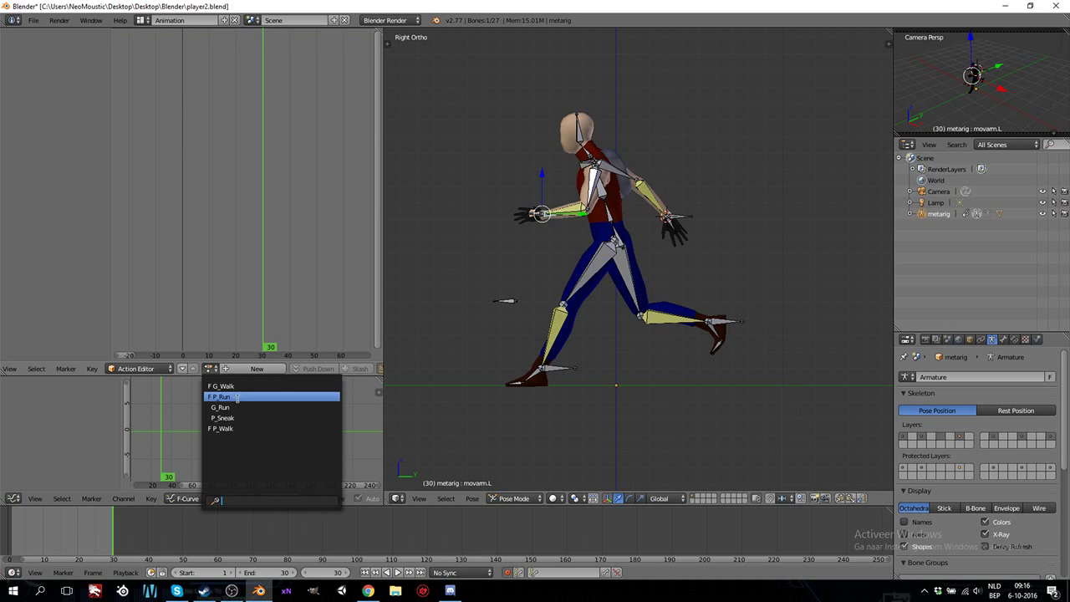
pyautogui.click(244, 407)
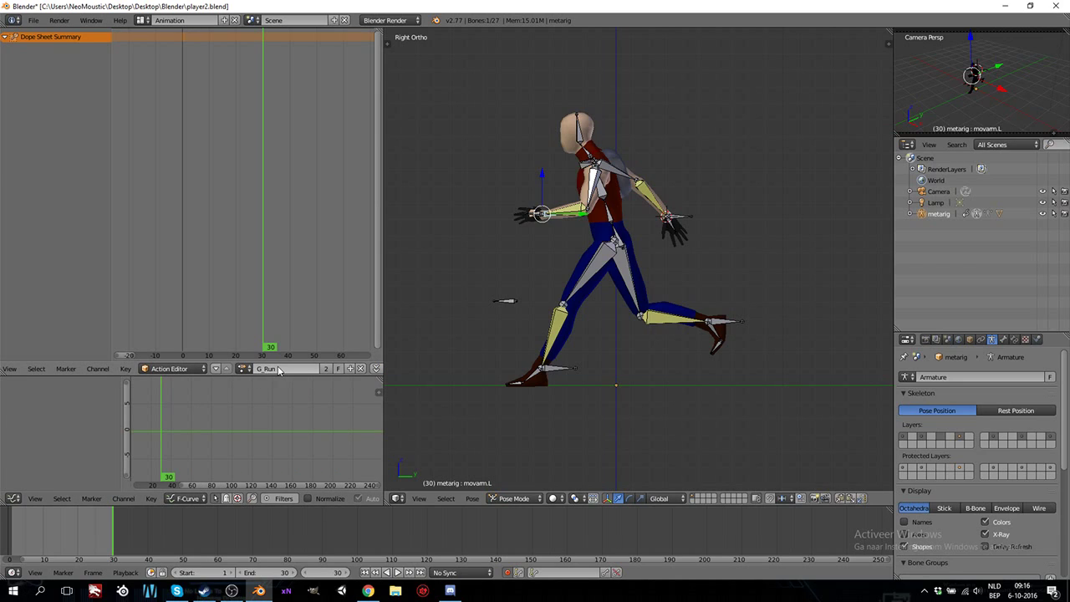
pyautogui.click(275, 369)
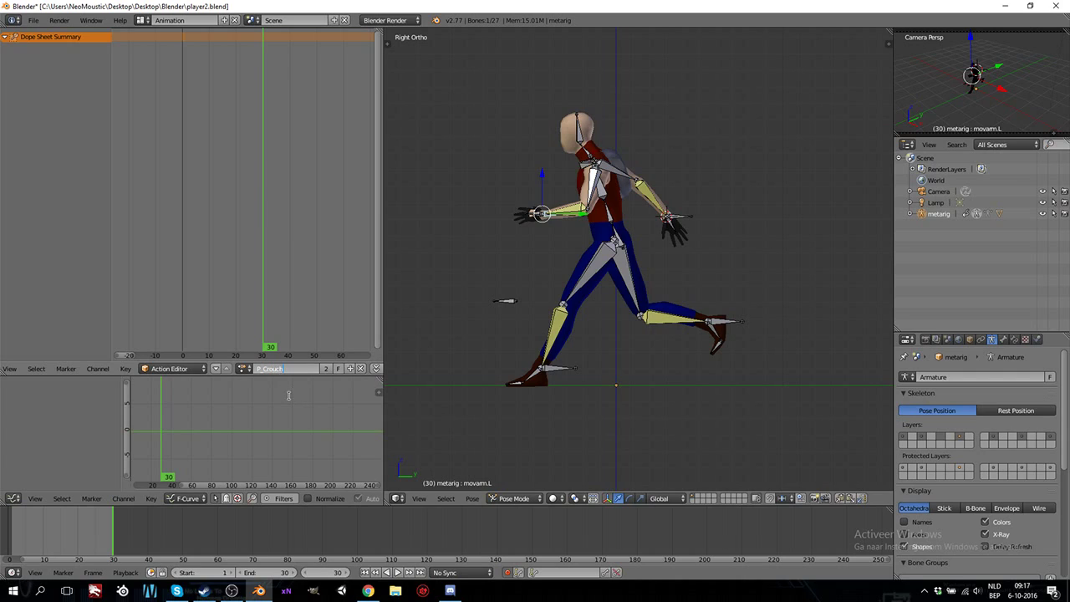
pyautogui.press('Return')
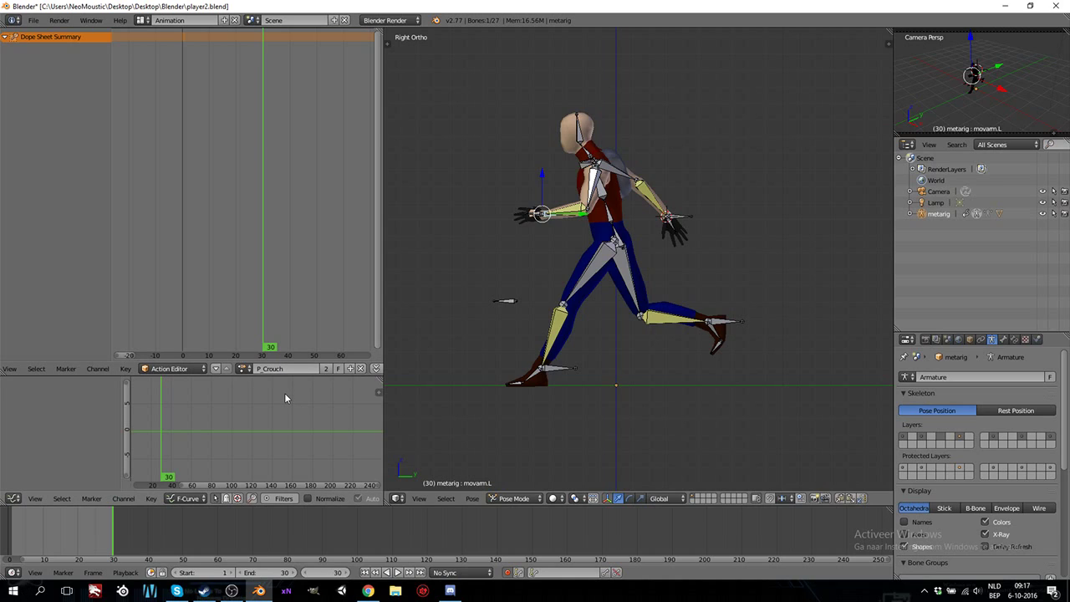
# - Load the emptied P_Run action on the armature and look at the current pose from an angle
pyautogui.click(243, 368)
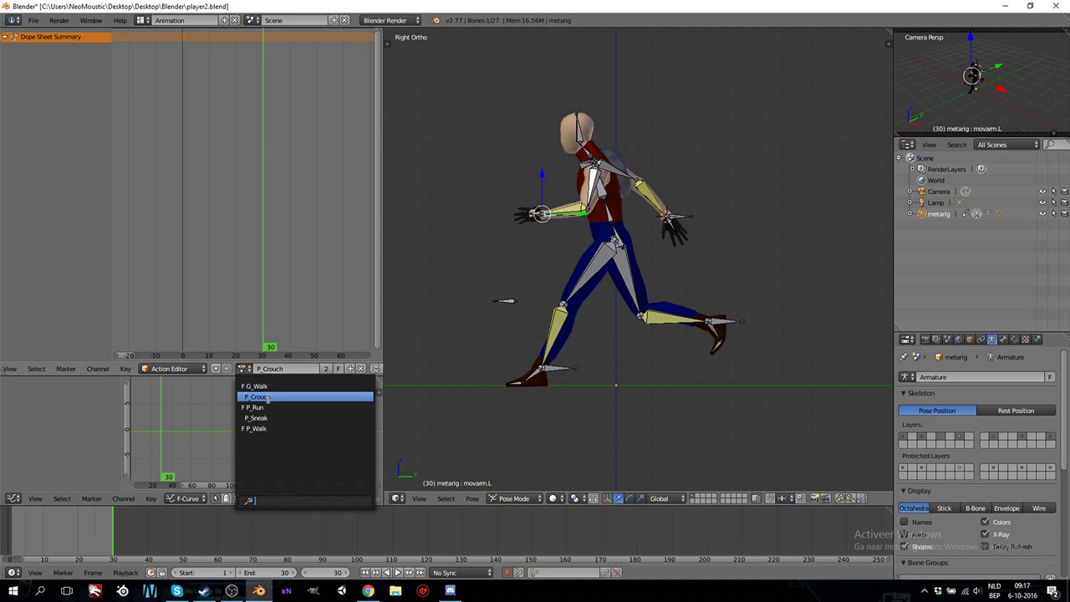
pyautogui.click(272, 407)
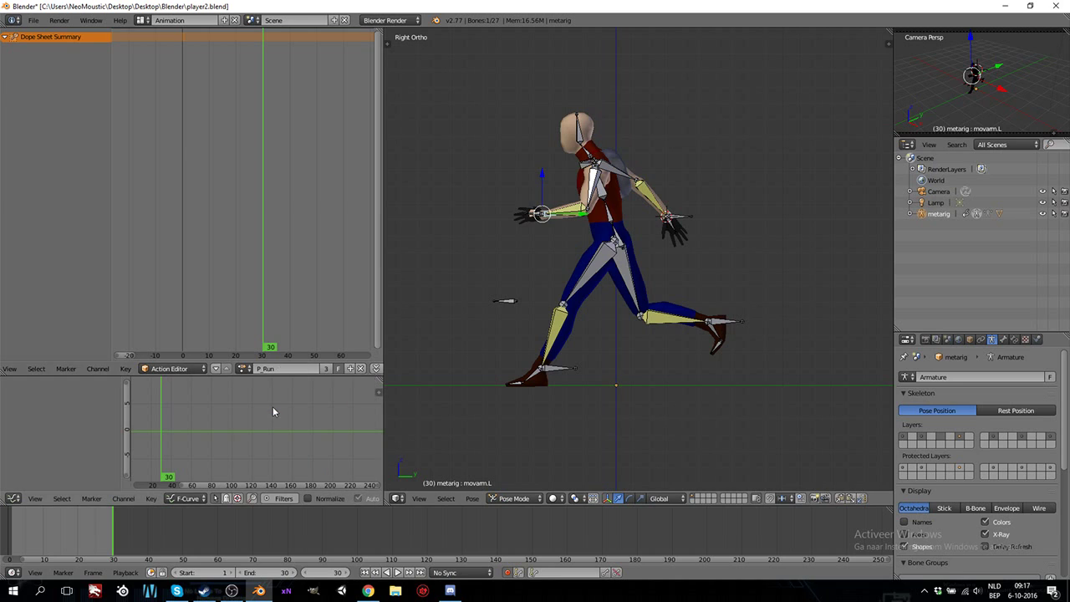
pyautogui.moveTo(663, 371)
pyautogui.mouseDown(button='middle')
pyautogui.moveTo(618, 339)
pyautogui.moveTo(577, 339)
pyautogui.moveTo(653, 355)
pyautogui.mouseUp(button='middle')
pyautogui.moveTo(569, 354); pyautogui.dragTo(571, 355, button='middle')
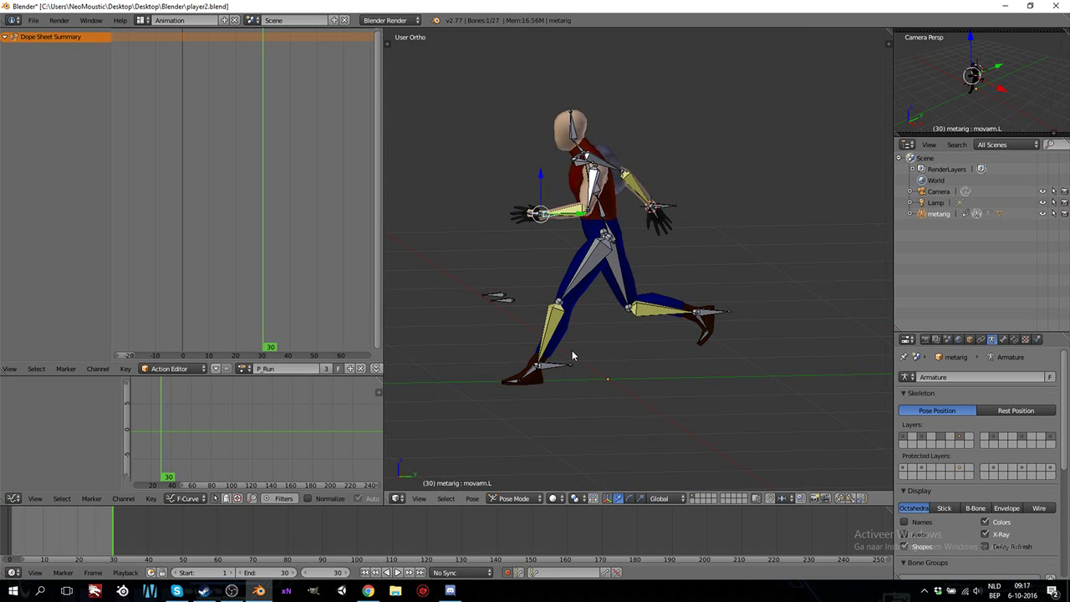
# - Move the playhead from the end of the P_Run action back to frame 1
pyautogui.press('Left')
pyautogui.press('Down')
pyautogui.press('Left')
pyautogui.press('Left')
pyautogui.press('Left')
pyautogui.press('Left')
pyautogui.press('Left')
pyautogui.press('Left')
pyautogui.press('Left')
pyautogui.press('Left')
pyautogui.press('Left')
pyautogui.press('Left')
pyautogui.press('Left')
pyautogui.press('Left')
pyautogui.press('Left')
pyautogui.press('Left')
pyautogui.press('Left')
pyautogui.press('Left')
pyautogui.press('Left')
pyautogui.press('Left')
pyautogui.press('Left')
pyautogui.press('Left')
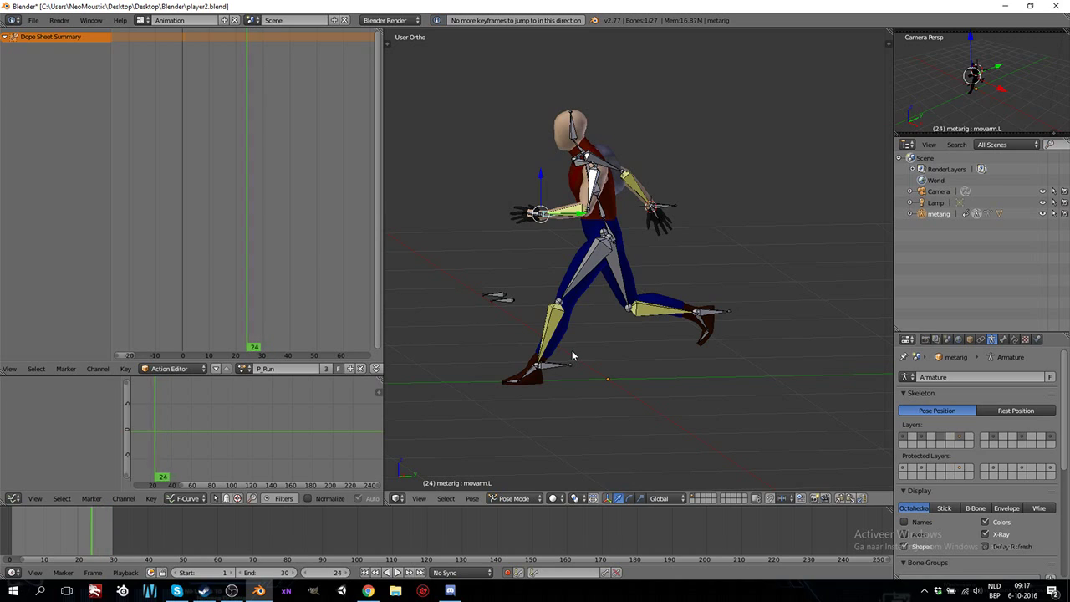
pyautogui.press('Left')
pyautogui.press('Left')
pyautogui.press('Left')
pyautogui.press('Left')
pyautogui.press('Left')
pyautogui.press('Left')
pyautogui.press('Left')
pyautogui.press('Left')
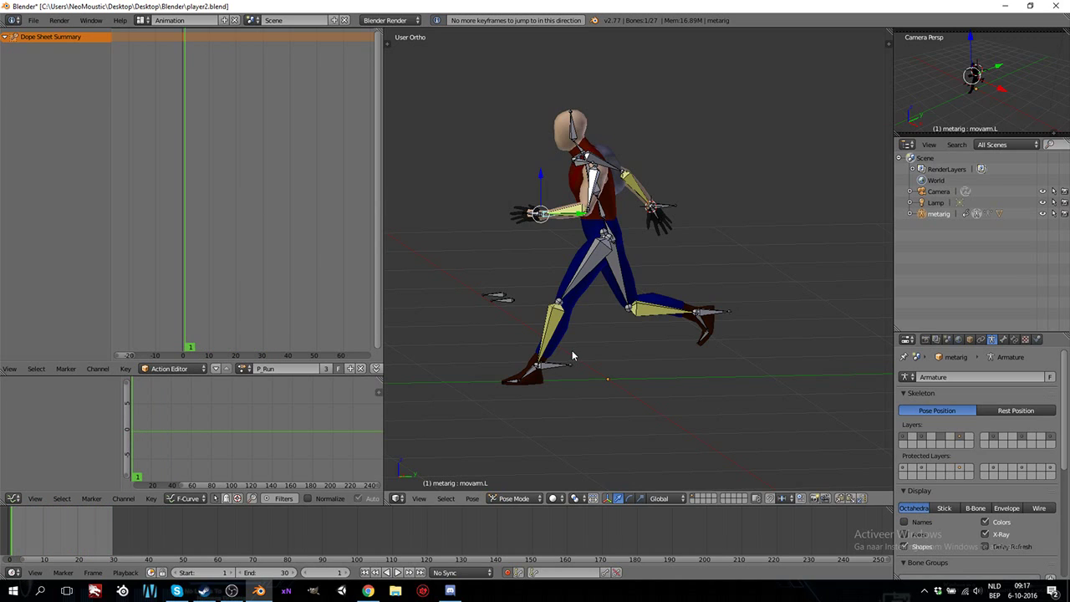
# - Select all bones of the armature and clear their rotation and location at frame 1
pyautogui.press('KP_3')
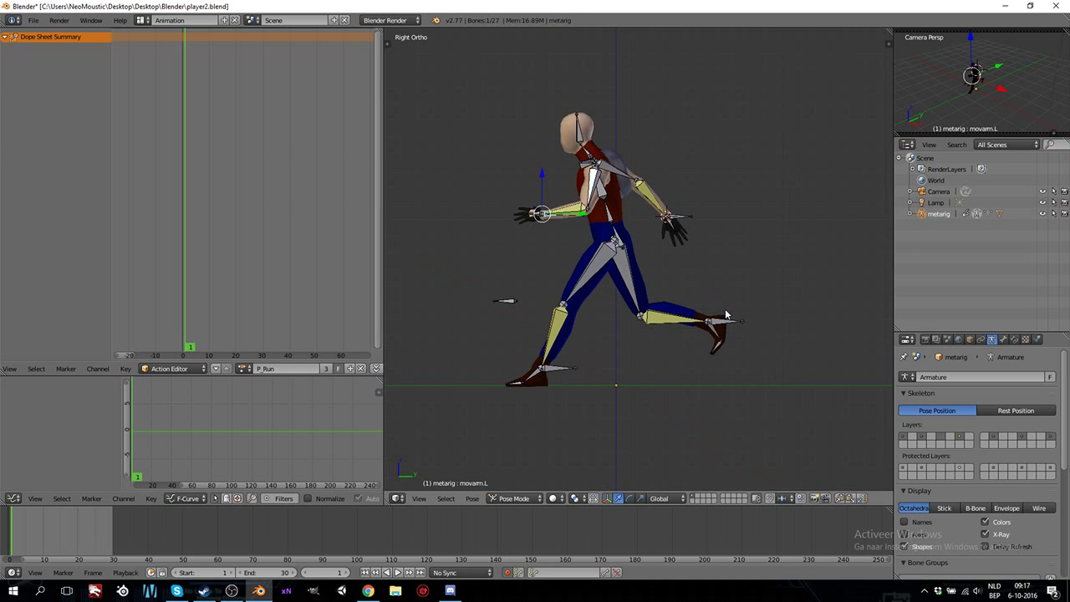
pyautogui.press('KP_1')
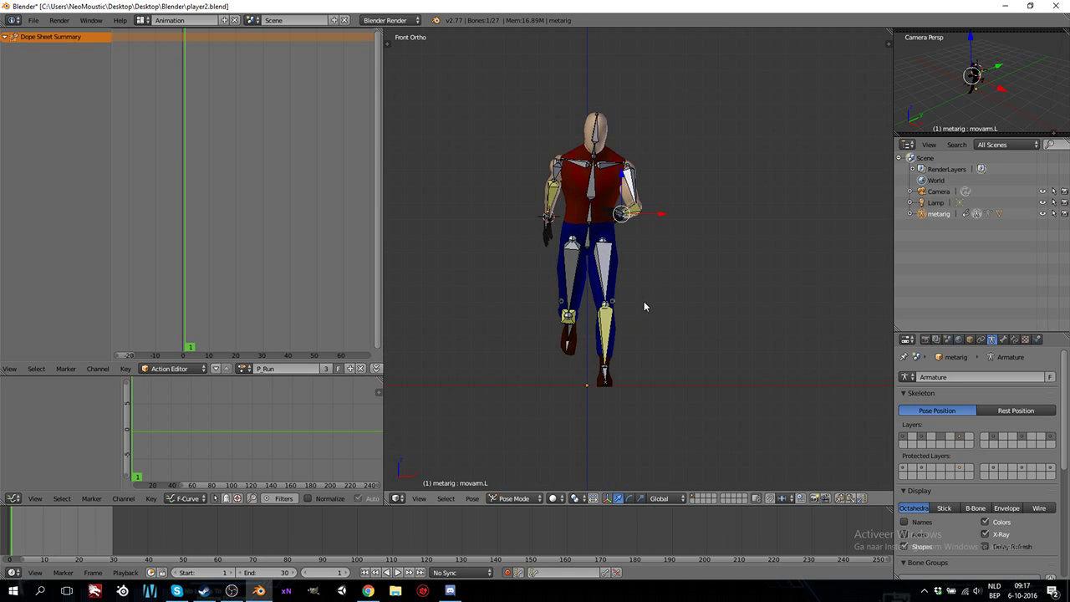
pyautogui.press('a')
pyautogui.press('a')
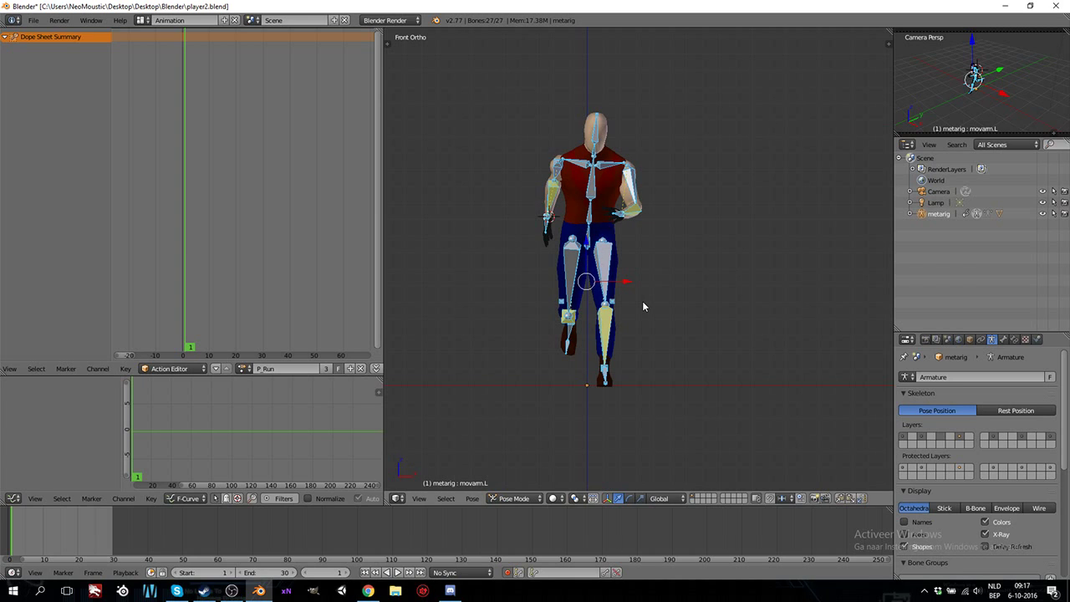
pyautogui.hotkey('alt', 'r')
pyautogui.hotkey('alt', 'g')
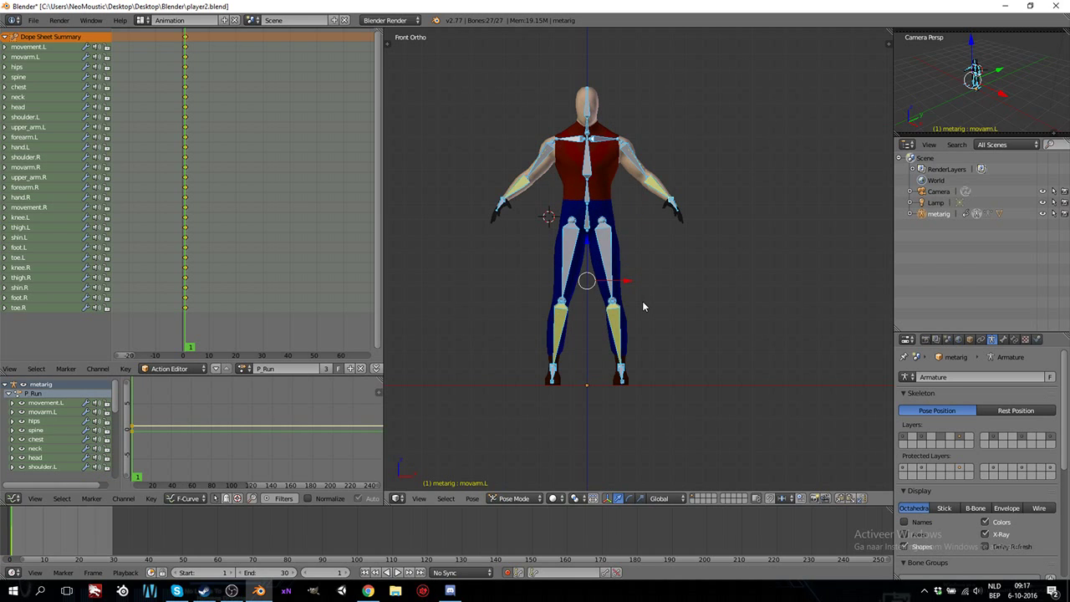
# - In side view, move the left foot control movement.L about 0.5 forward and 0.2 up to lift the leg ahead of the body
pyautogui.press('KP_3')
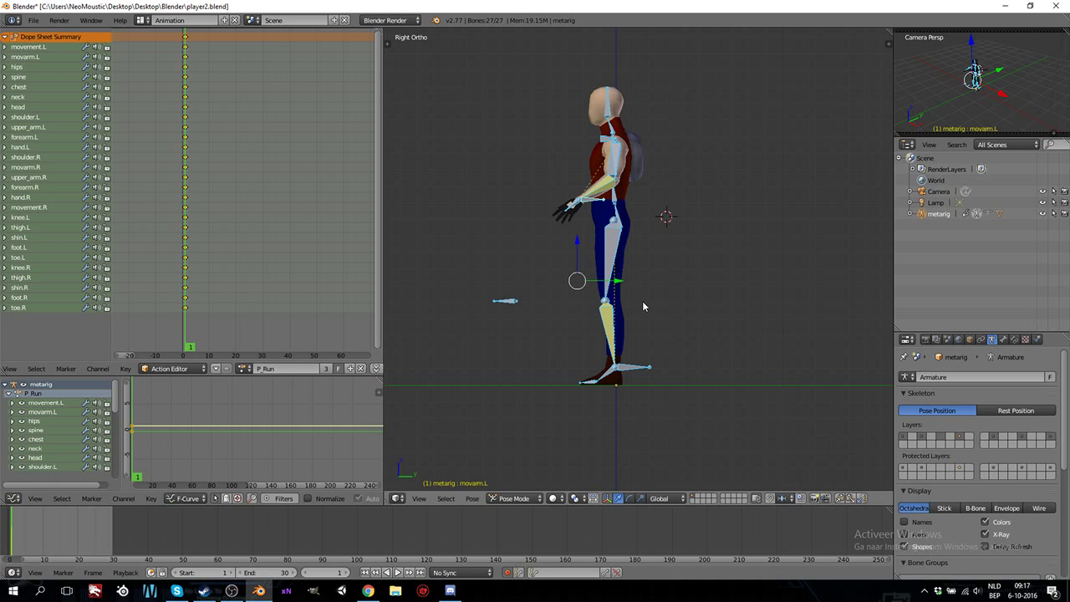
pyautogui.moveTo(521, 255); pyautogui.dragTo(598, 281, button='middle')
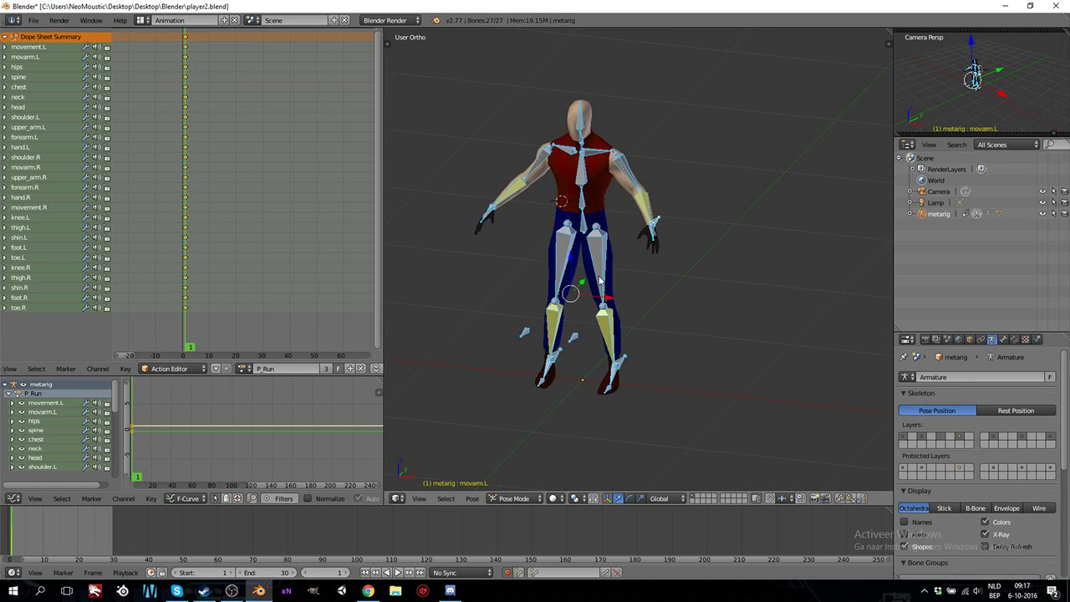
pyautogui.press('KP_3')
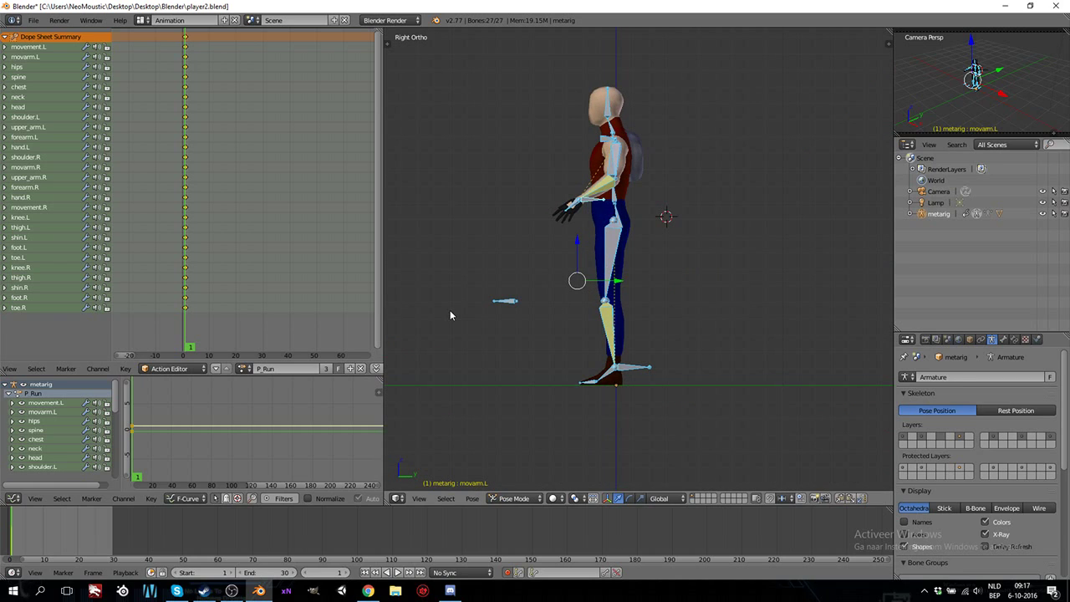
pyautogui.rightClick(635, 368)
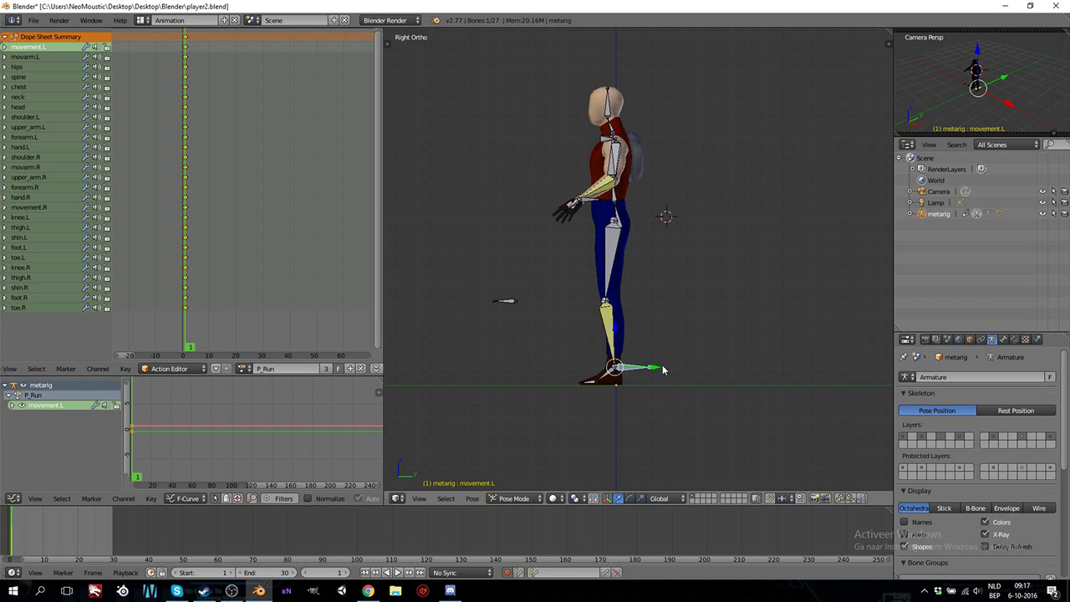
pyautogui.rightClick(619, 214)
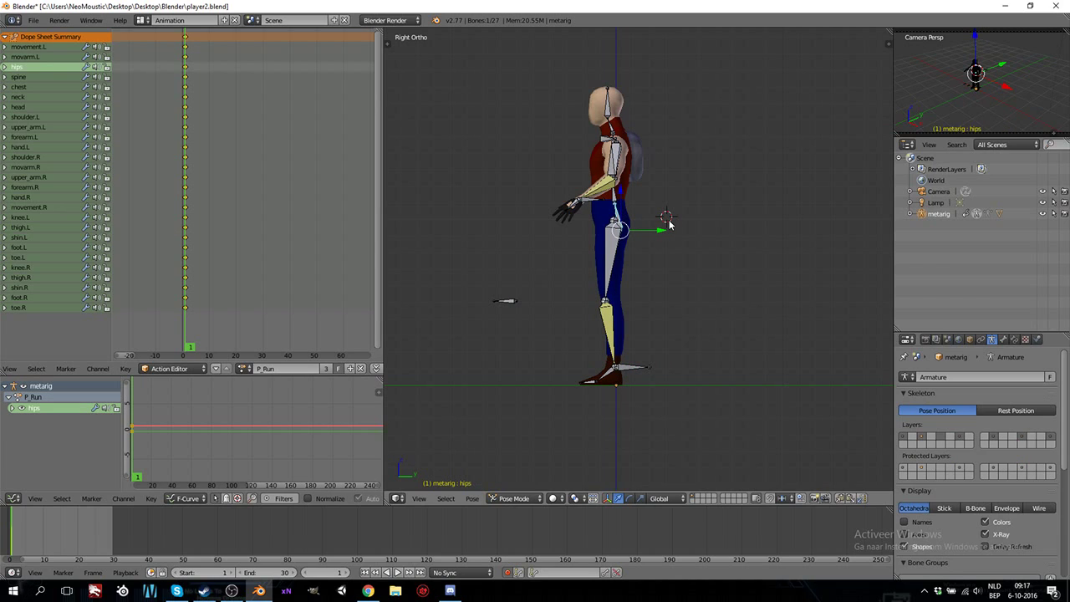
pyautogui.rightClick(628, 367)
pyautogui.press('g')
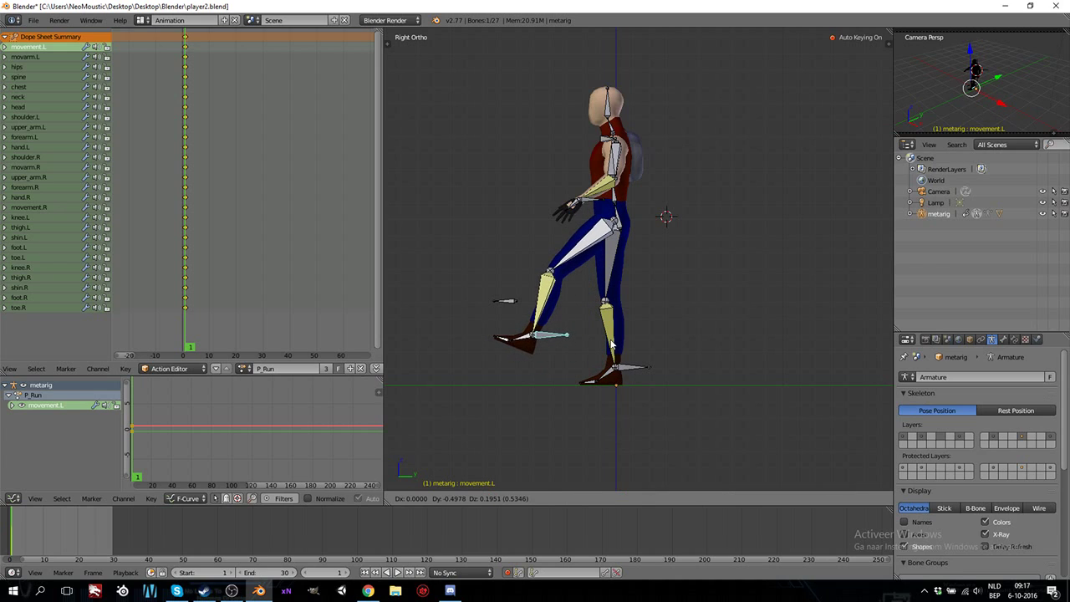
pyautogui.click(610, 346)
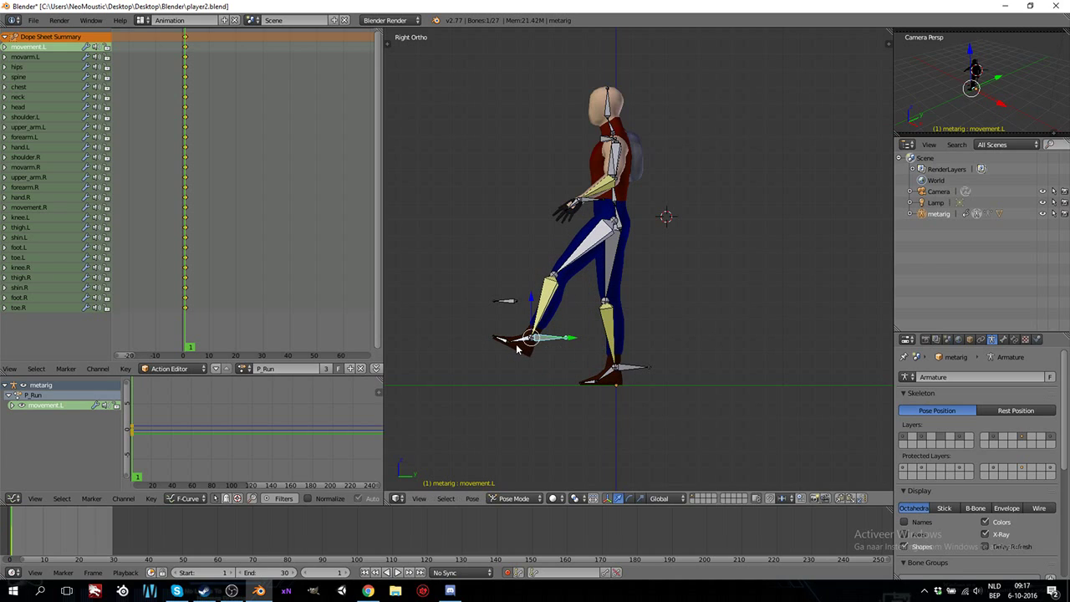
# - Rotate the left foot bone foot.L by about -10 degrees
pyautogui.rightClick(520, 341)
pyautogui.press('r')
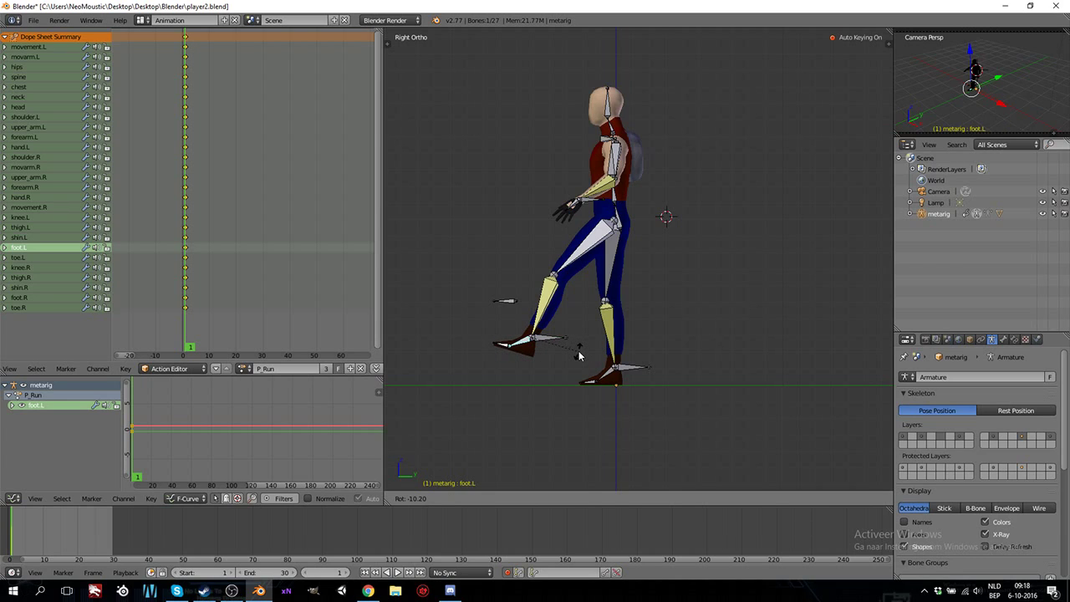
pyautogui.click(579, 355)
# - Move the right foot control movement.R about 0.53 backward and 0.25 up, and rotate the right toe bone slightly
pyautogui.rightClick(628, 368)
pyautogui.press('g')
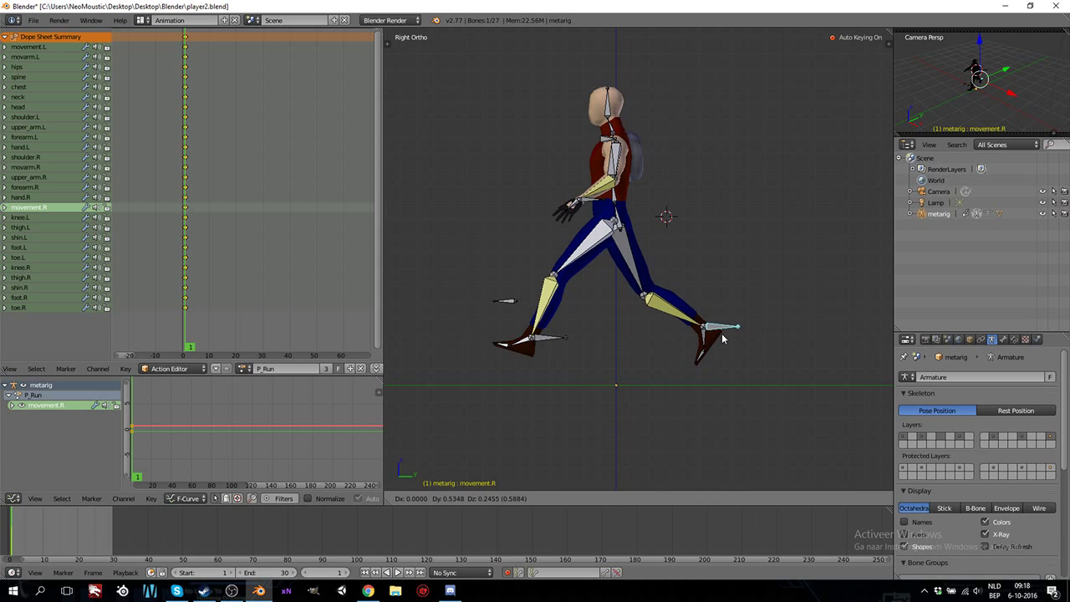
pyautogui.click(723, 338)
pyautogui.rightClick(701, 358)
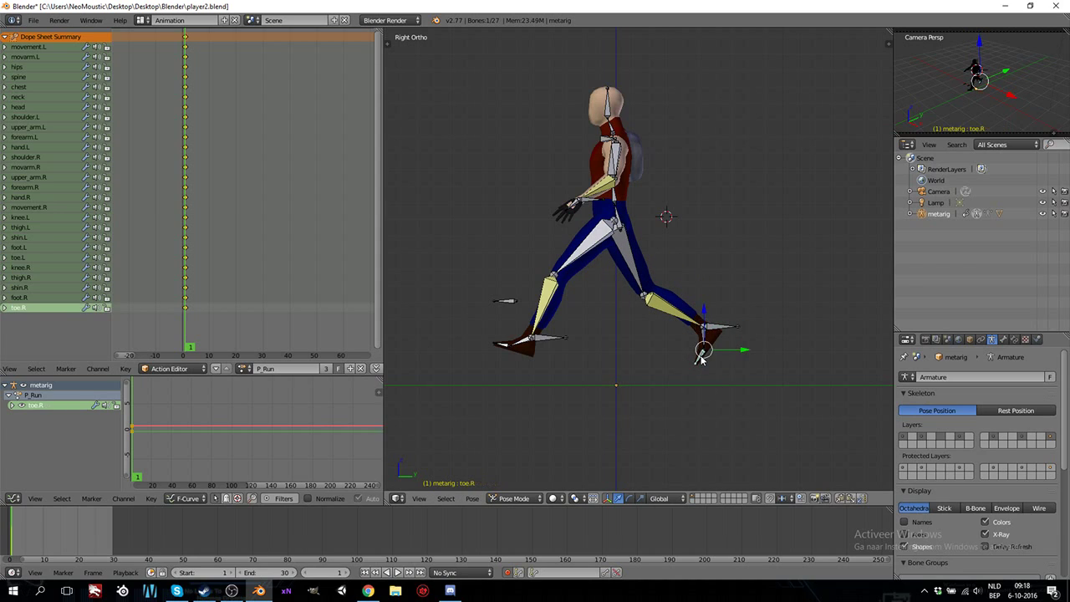
pyautogui.press('r')
pyautogui.click(719, 361)
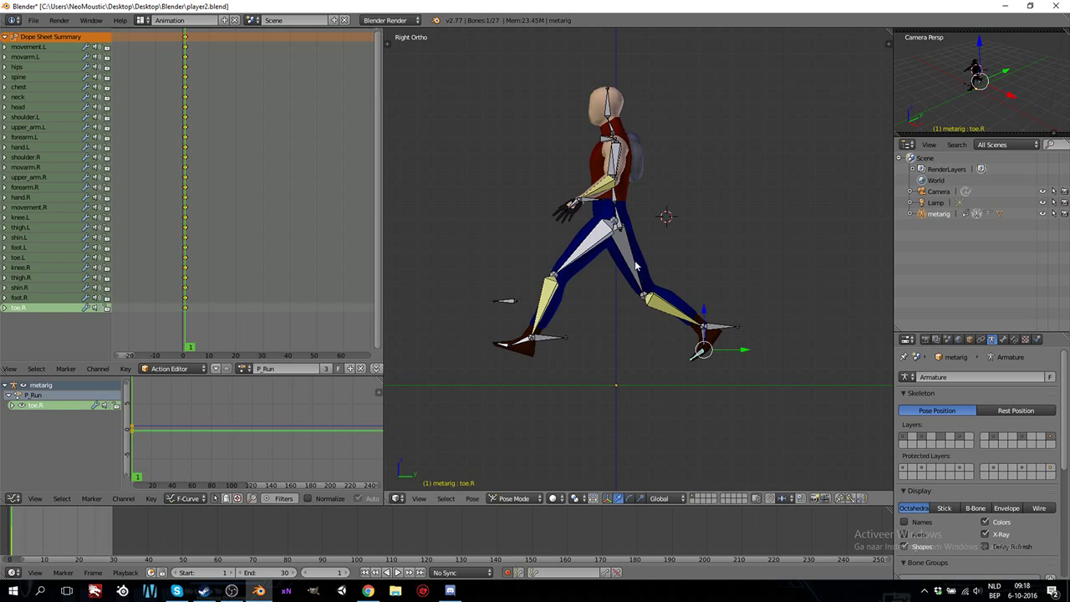
# - Select the hips together with the arm controls movarm.L and movarm.R, leaving the right forearm out of the selection
pyautogui.keyDown('shift'); pyautogui.rightClick(593, 198); pyautogui.keyUp('shift')
pyautogui.moveTo(591, 235)
pyautogui.mouseDown(button='middle')
pyautogui.moveTo(614, 250)
pyautogui.moveTo(603, 240)
pyautogui.mouseUp(button='middle')
pyautogui.keyDown('shift'); pyautogui.rightClick(557, 181); pyautogui.keyUp('shift')
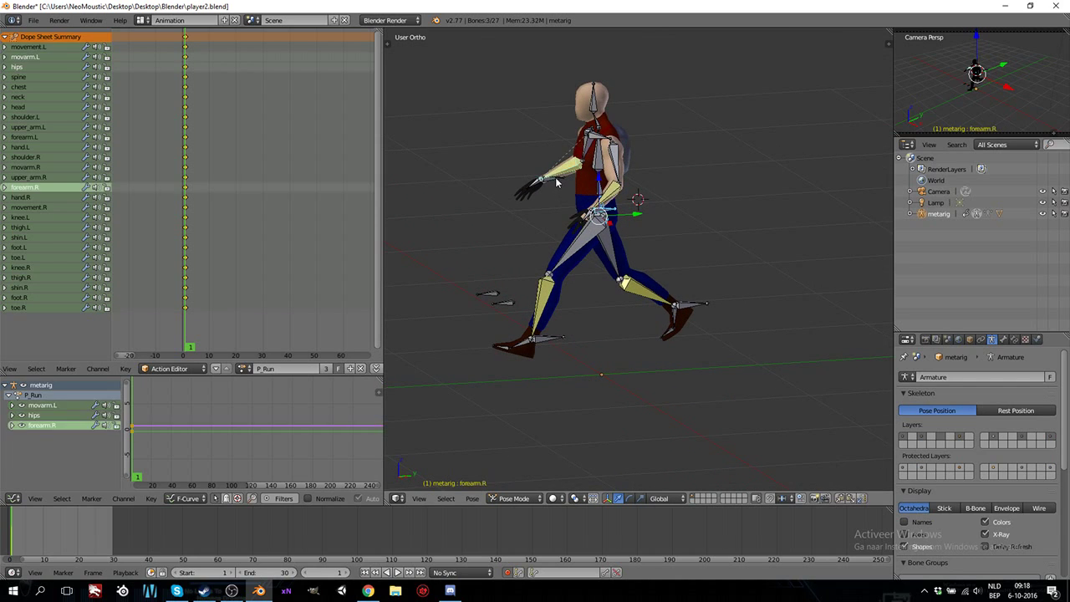
pyautogui.keyDown('shift'); pyautogui.rightClick(556, 178); pyautogui.keyUp('shift')
pyautogui.keyDown('shift'); pyautogui.rightClick(559, 169); pyautogui.keyUp('shift')
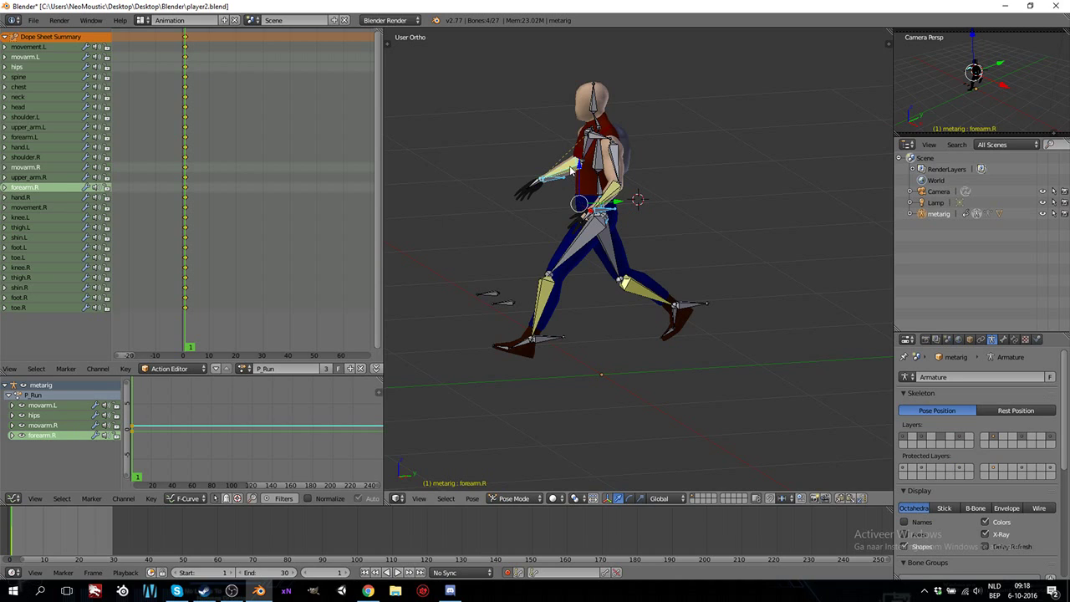
pyautogui.keyDown('shift'); pyautogui.rightClick(570, 167); pyautogui.keyUp('shift')
pyautogui.press('KP_3')
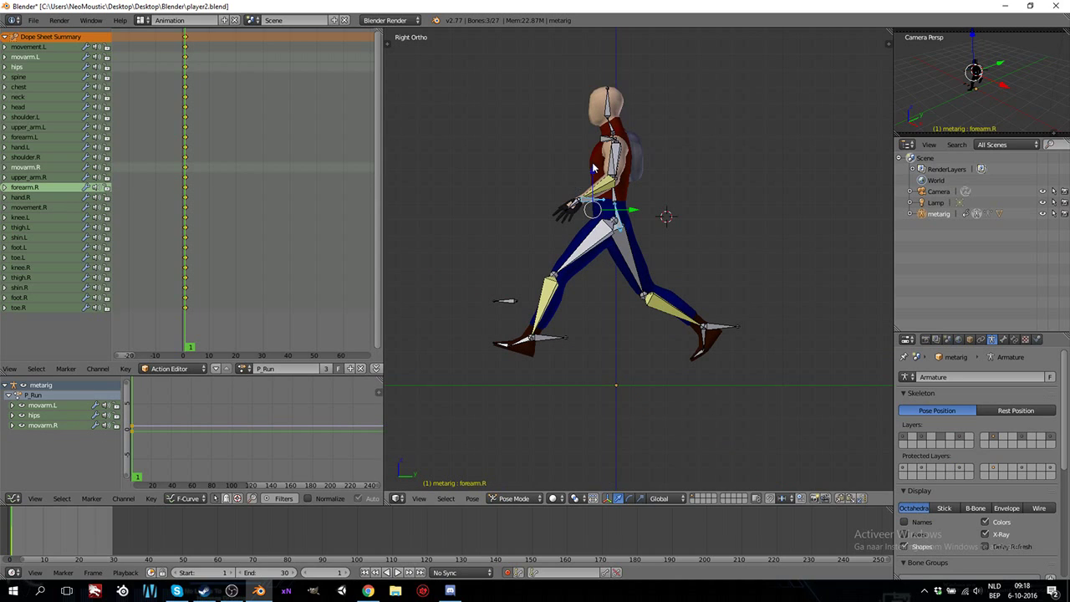
# - Try to lower the hips and both arm controls about 0.09 along Z, and undo it
pyautogui.press('g')
pyautogui.press('z')
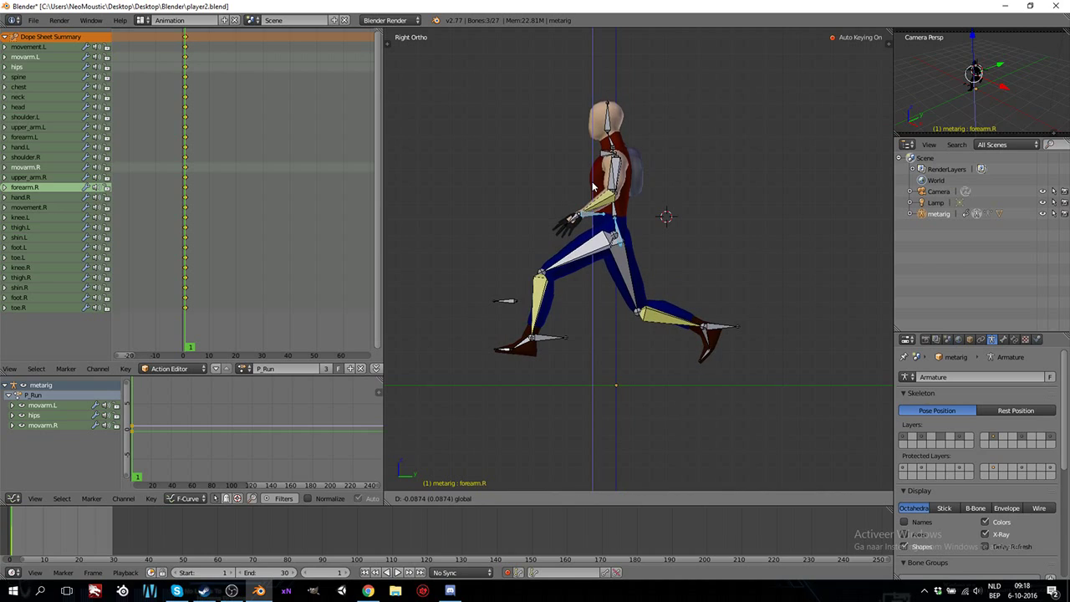
pyautogui.click(593, 185)
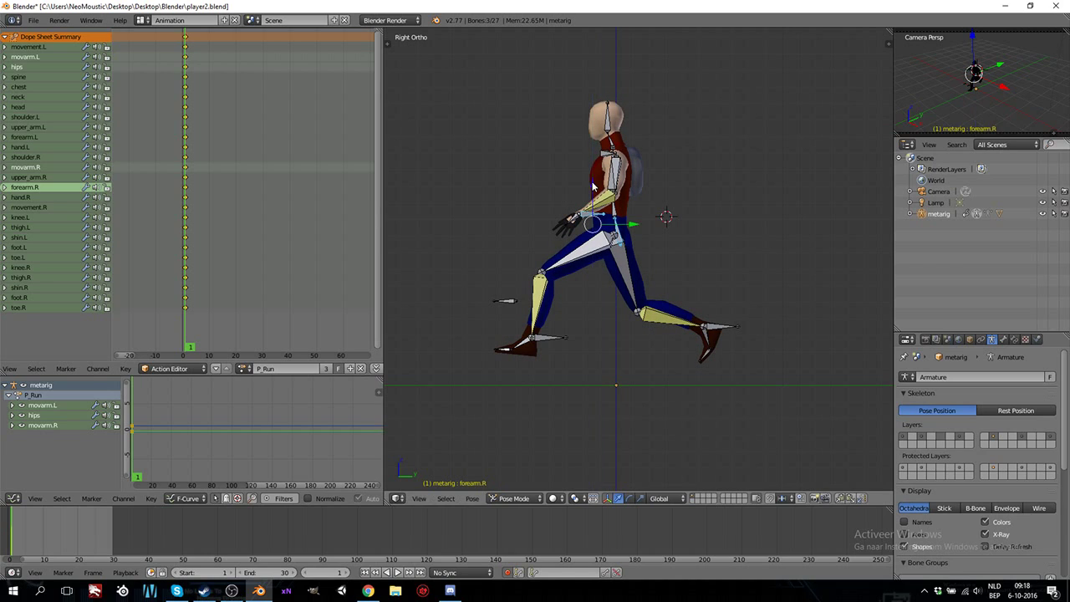
pyautogui.hotkey('ctrl', 'z')
# - Add both foot controls to the hips and arm controls selection and lower them all about 0.12 along Z
pyautogui.keyDown('shift'); pyautogui.rightClick(724, 329); pyautogui.keyUp('shift')
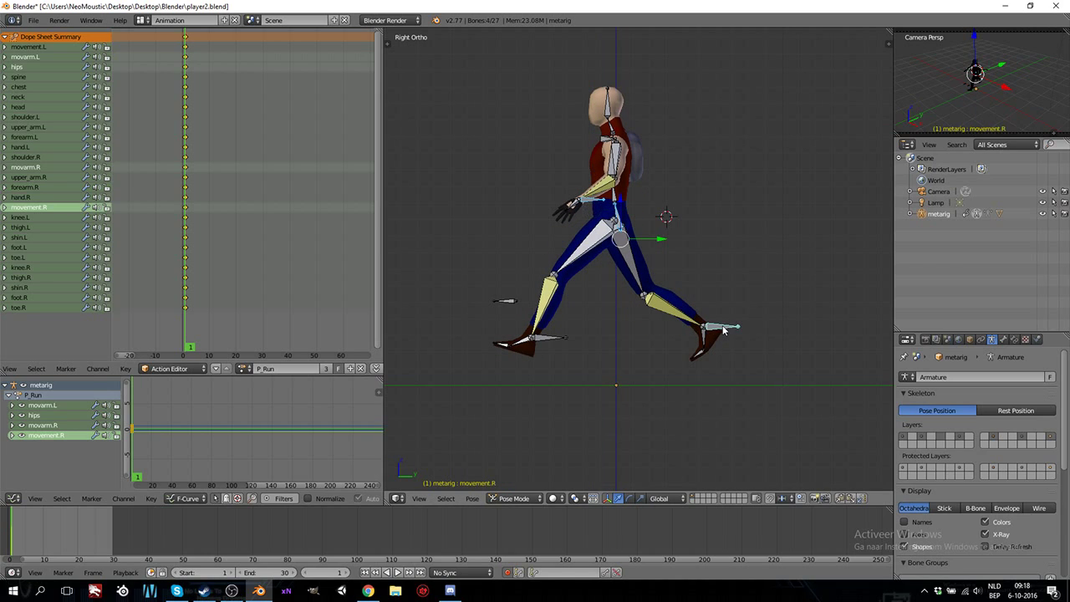
pyautogui.keyDown('shift'); pyautogui.rightClick(561, 336); pyautogui.keyUp('shift')
pyautogui.press('g')
pyautogui.press('z')
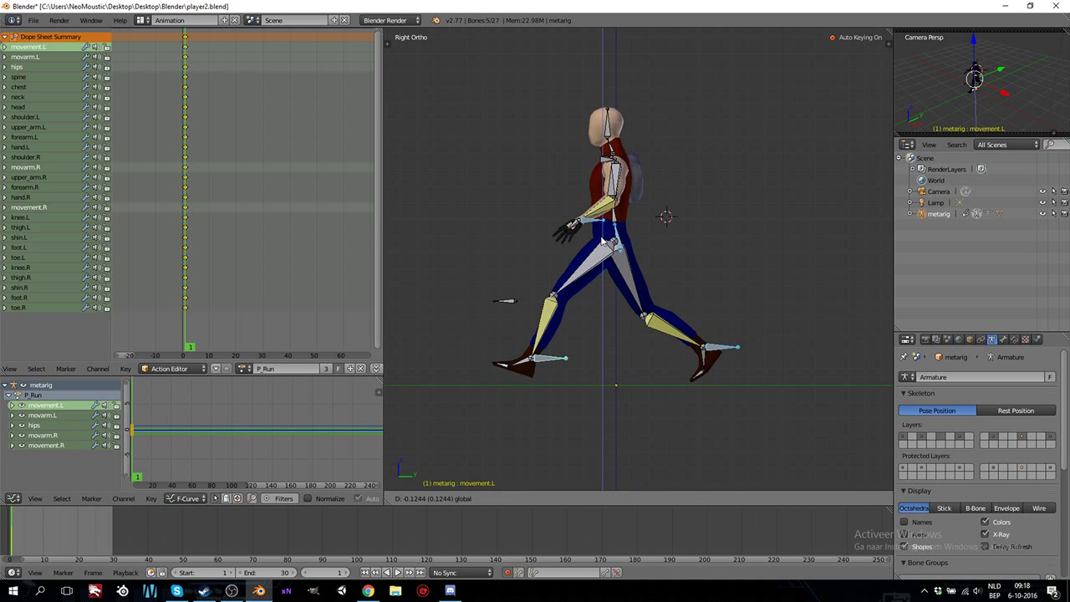
pyautogui.click(602, 244)
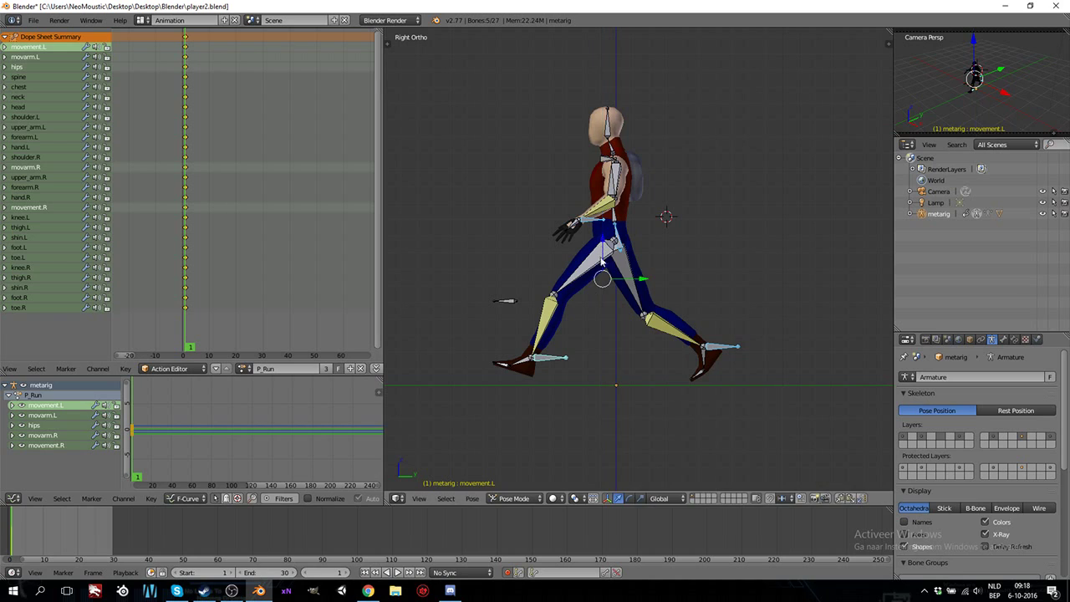
# - Try to pull the left foot control about 0.47 back under the body and raise the hips, and undo it
pyautogui.rightClick(552, 362)
pyautogui.press('g')
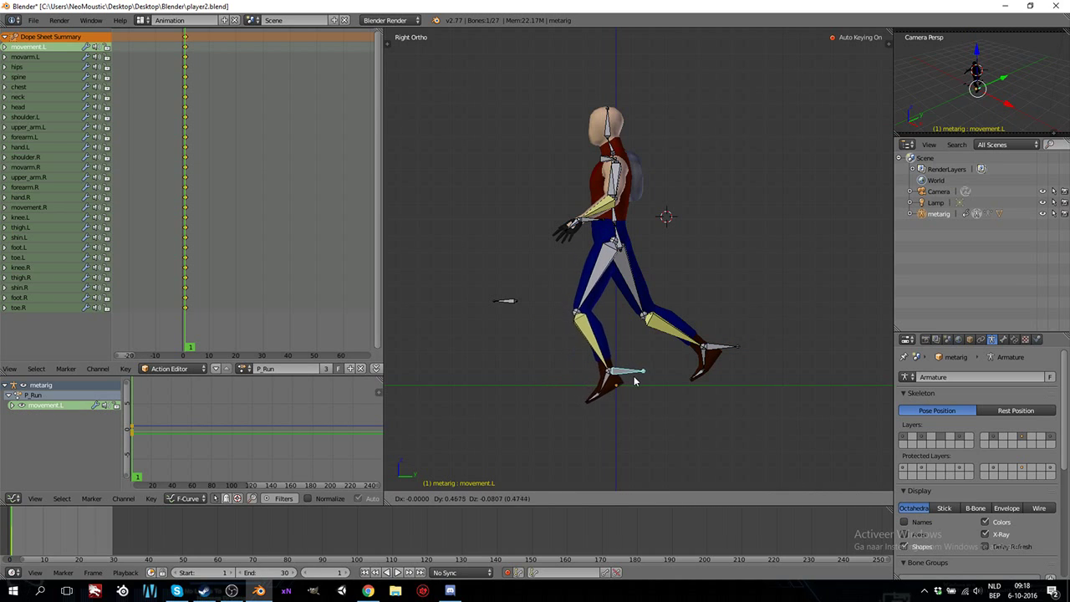
pyautogui.click(635, 381)
pyautogui.rightClick(622, 239)
pyautogui.press('g')
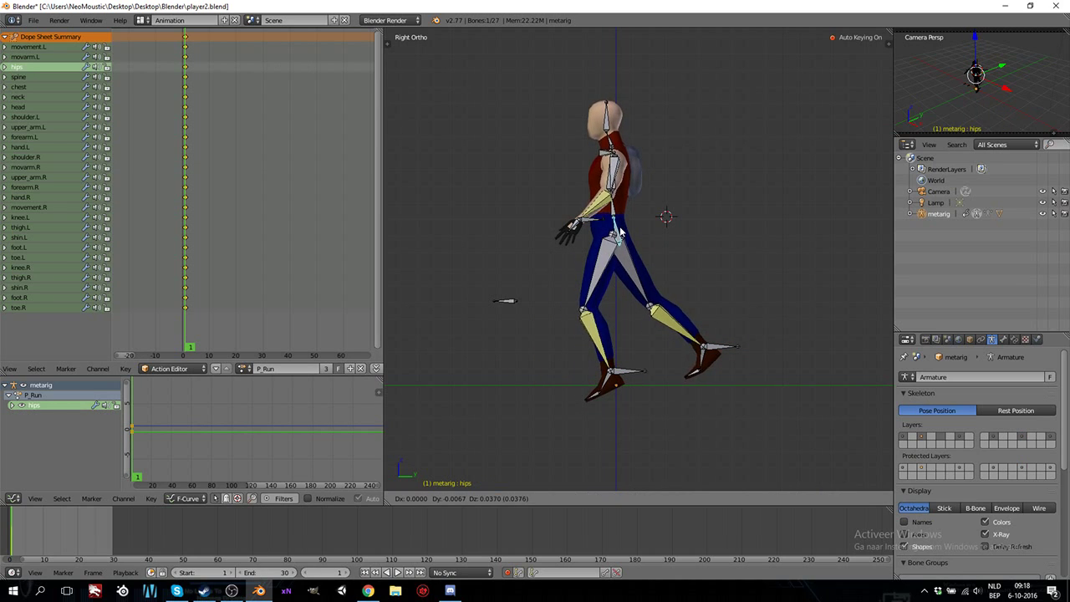
pyautogui.rightClick(620, 224)
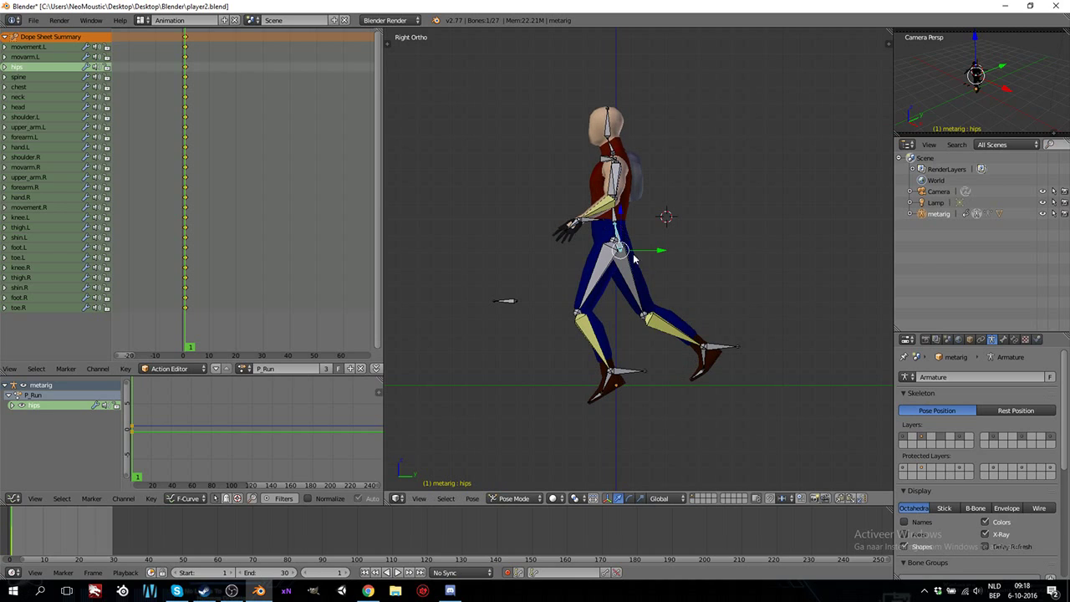
pyautogui.hotkey('ctrl', 'z')
pyautogui.hotkey('ctrl', 'z')
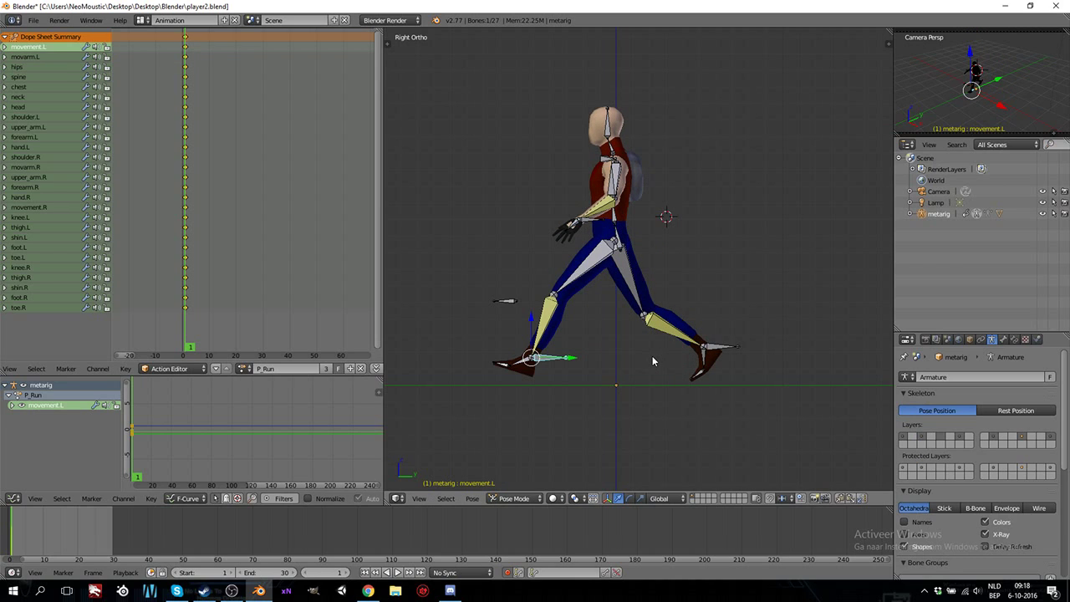
# - Move the left arm control movarm.L slightly forward and up in side view
pyautogui.rightClick(591, 220)
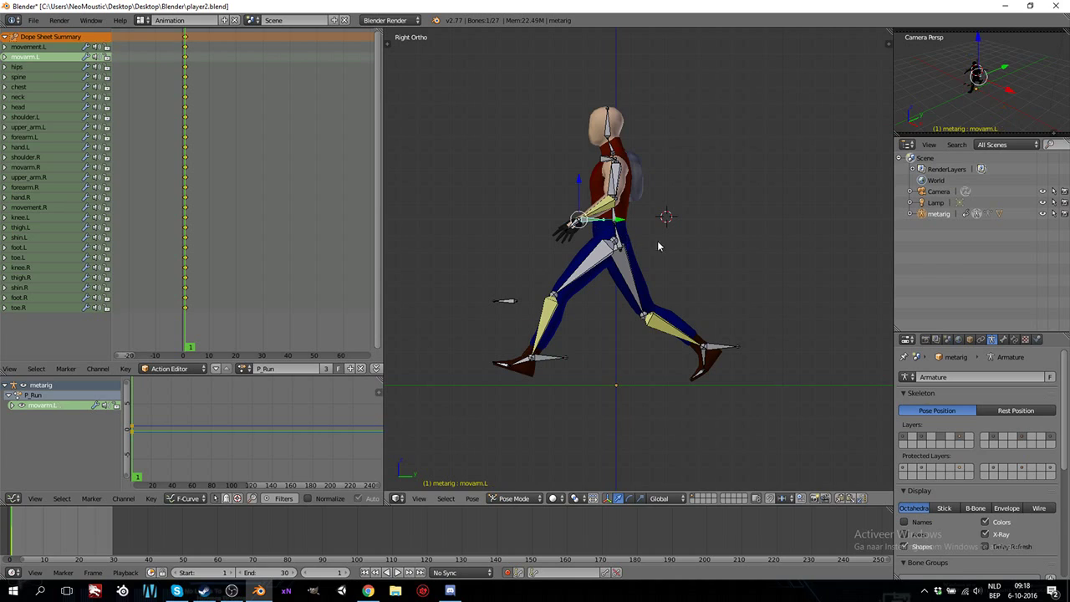
pyautogui.press('g')
pyautogui.click(646, 248)
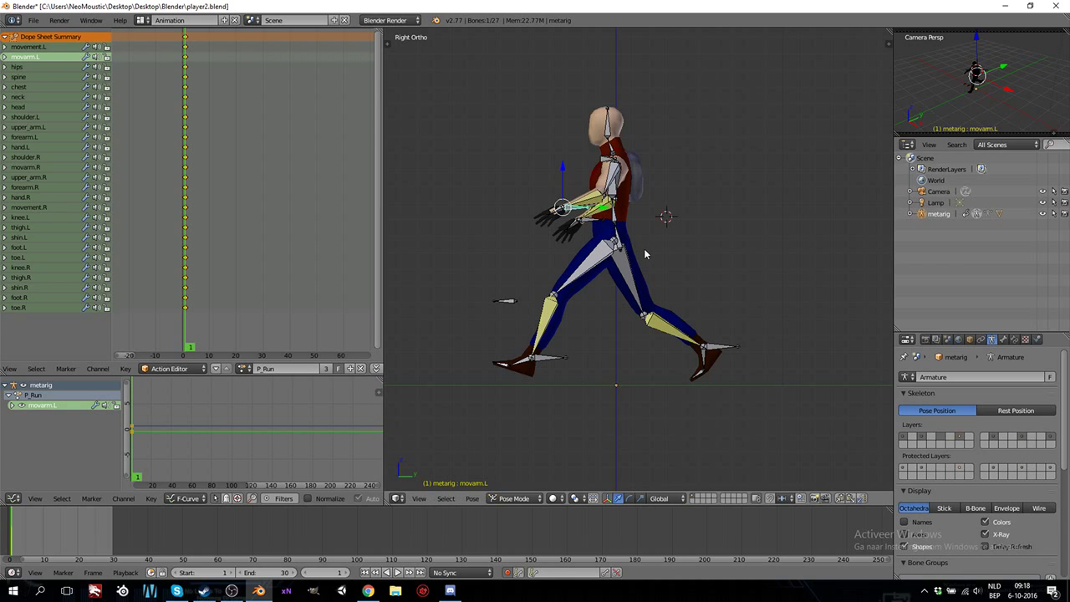
# - Move the right arm control movarm.R about 0.42 backward so the right arm swings behind the body
pyautogui.rightClick(591, 223)
pyautogui.press('g')
pyautogui.rightClick(600, 230)
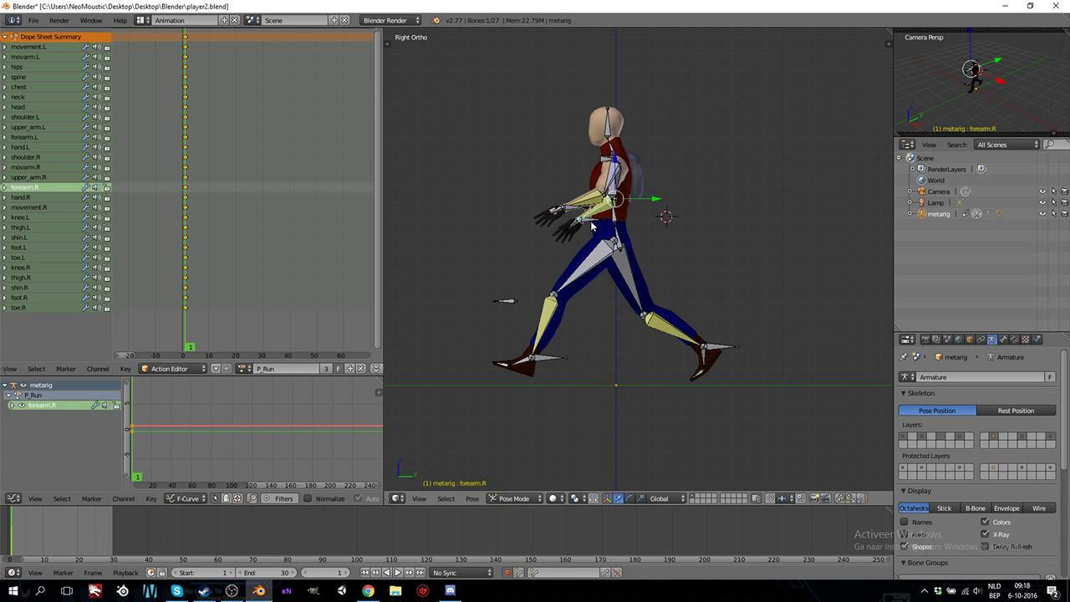
pyautogui.rightClick(592, 226)
pyautogui.press('g')
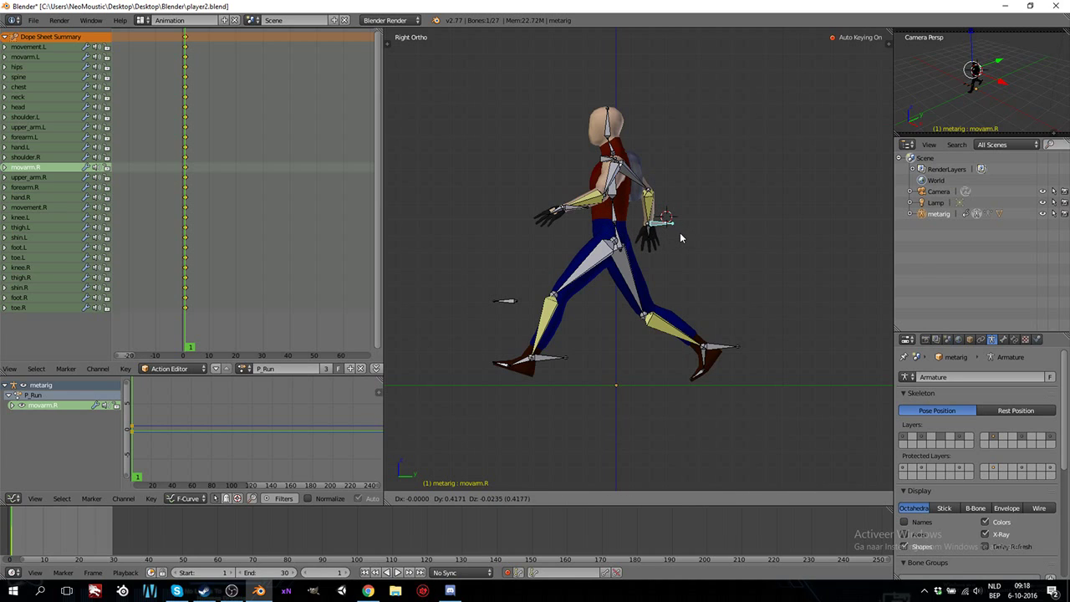
pyautogui.click(680, 237)
# - Move the right arm control movarm.R about 0.22 along X in front view, bringing the arm closer to the body
pyautogui.press('KP_1')
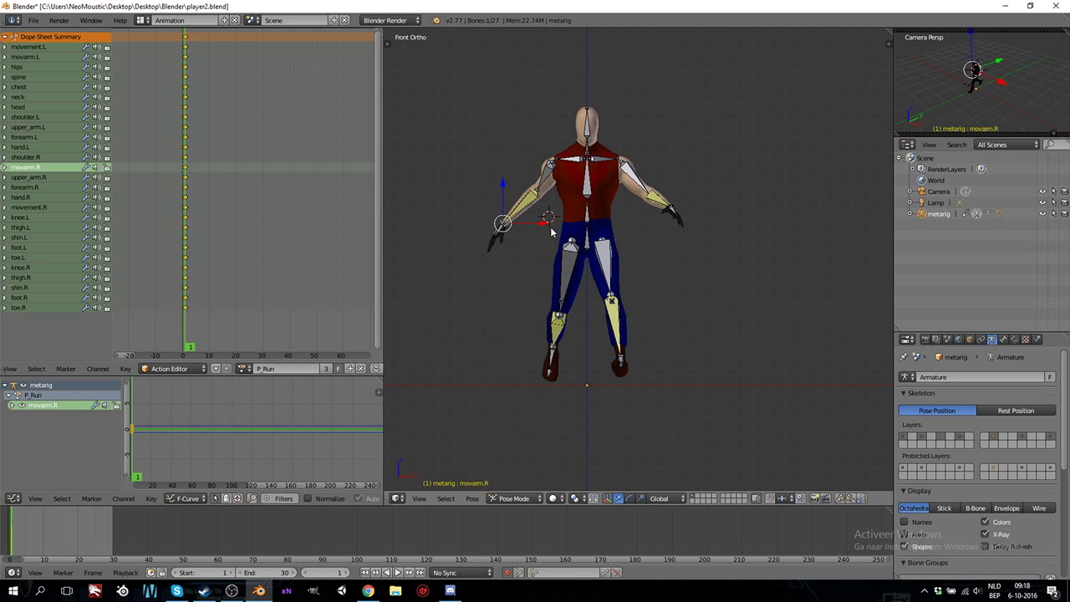
pyautogui.press('g')
pyautogui.press('x')
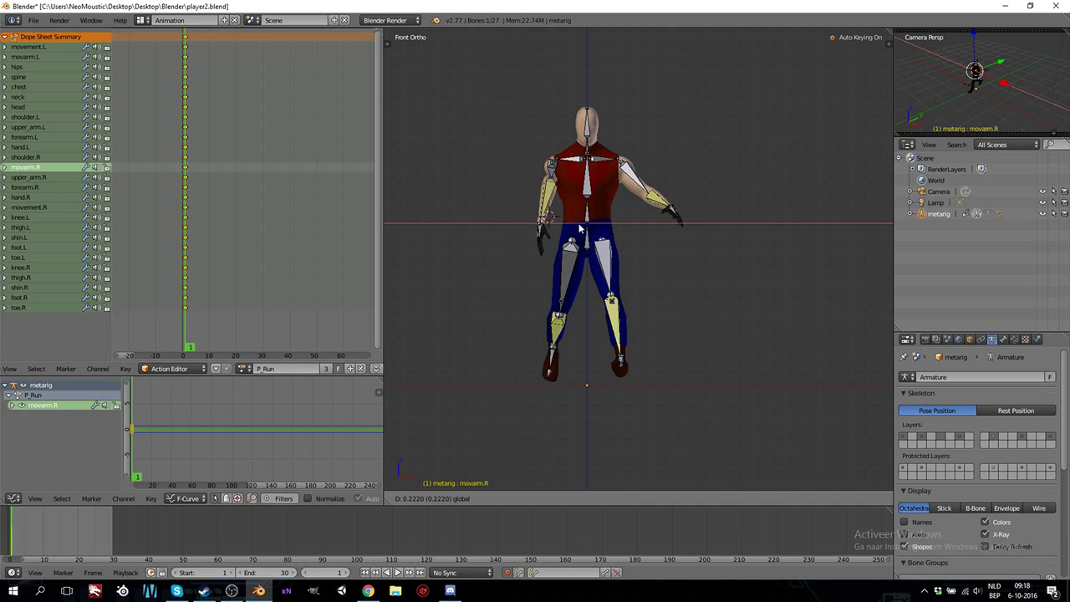
pyautogui.click(585, 230)
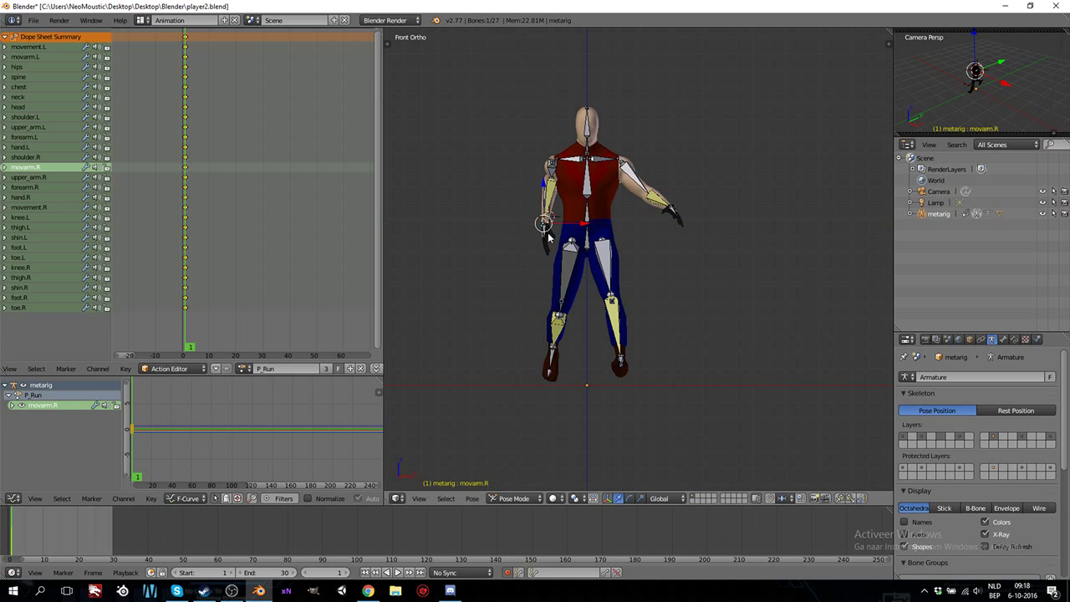
# - Rotate the right hand bone hand.R about 28° around the global Z axis
pyautogui.rightClick(548, 236)
pyautogui.press('r')
pyautogui.press('z')
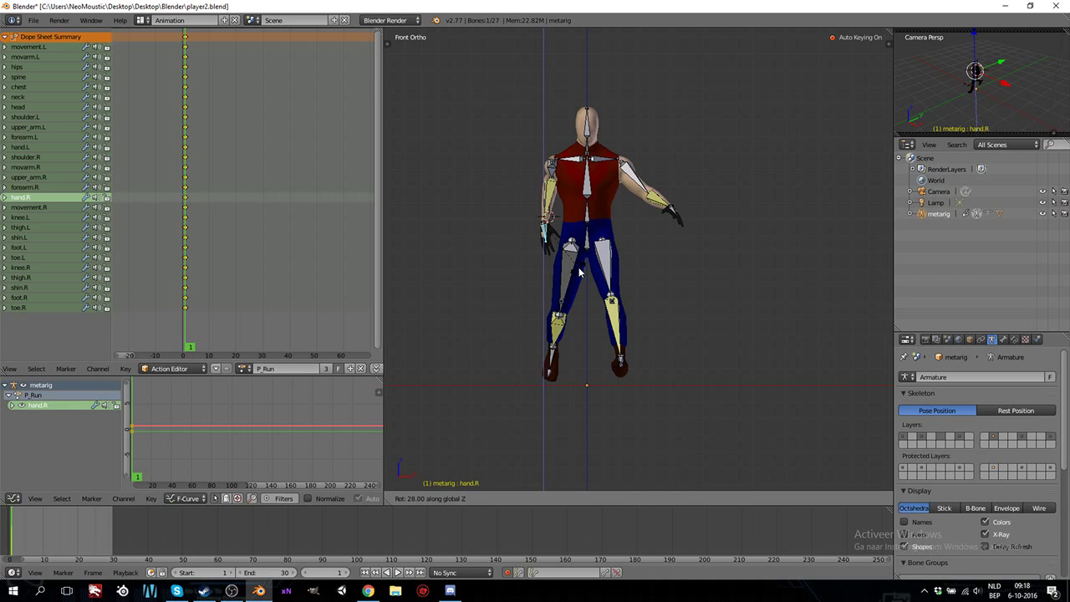
pyautogui.click(581, 273)
# - Reposition the left arm control movarm.L and slide it inward along X in front view, closer to the body
pyautogui.press('KP_3')
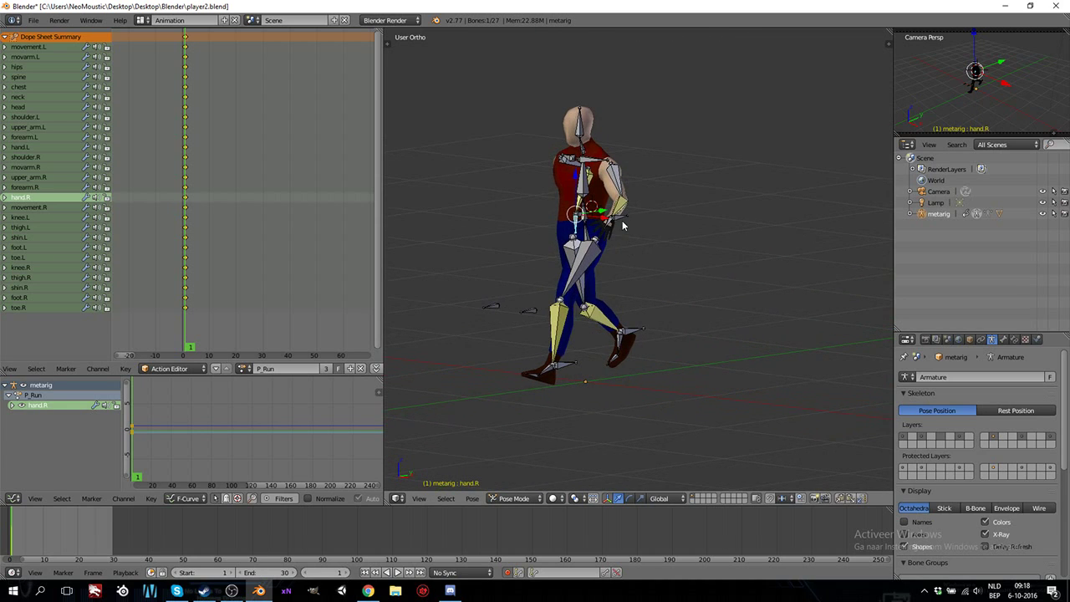
pyautogui.rightClick(622, 215)
pyautogui.press('g')
pyautogui.click(594, 231)
pyautogui.moveTo(587, 231); pyautogui.dragTo(595, 230, button='middle')
pyautogui.press('KP_1')
pyautogui.moveTo(716, 216); pyautogui.dragTo(657, 223)
# - Lean the upper body forward in side view by rotating the spine and chest bones about 12° each
pyautogui.press('KP_3')
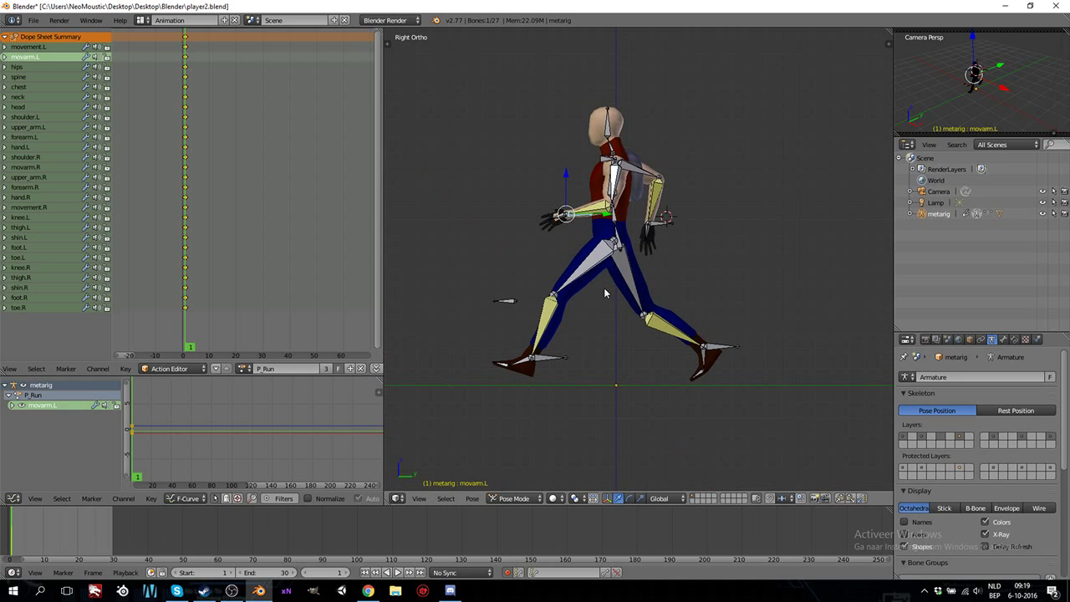
pyautogui.rightClick(616, 220)
pyautogui.press('r')
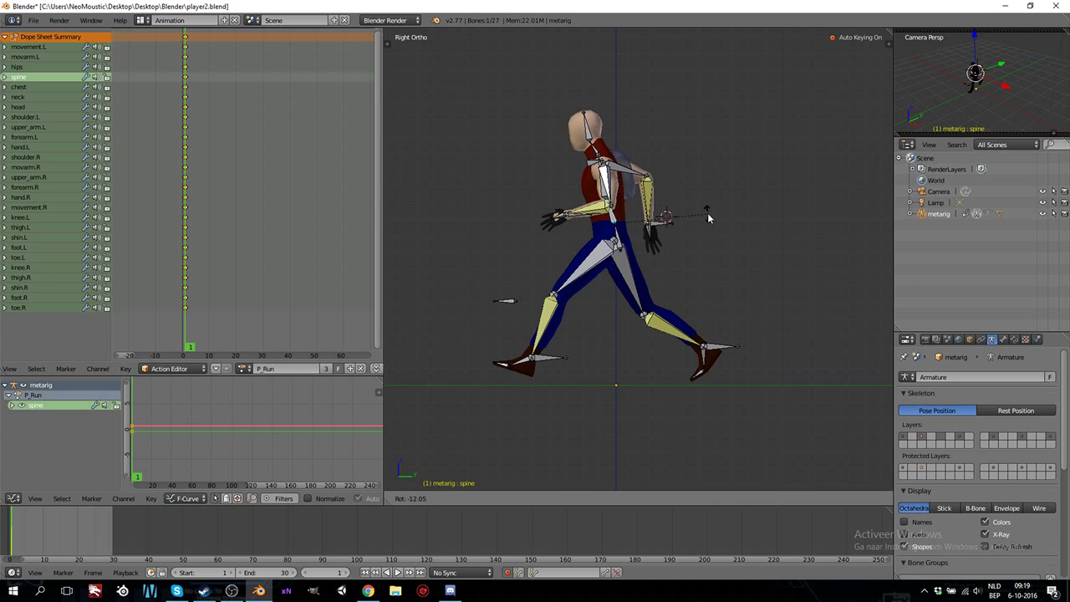
pyautogui.click(697, 218)
pyautogui.rightClick(608, 201)
pyautogui.rightClick(604, 195)
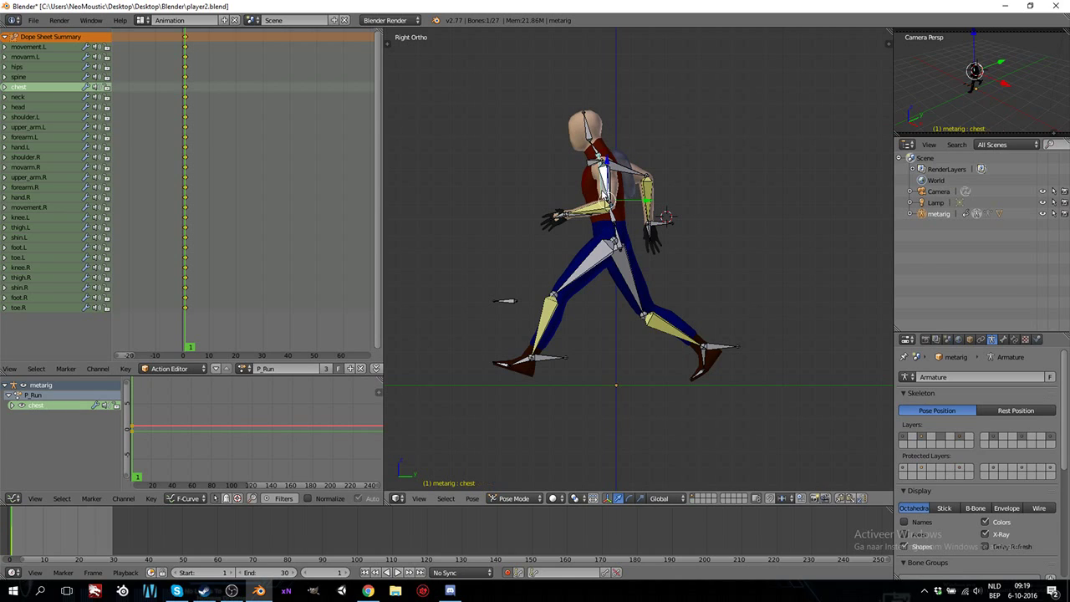
pyautogui.press('r')
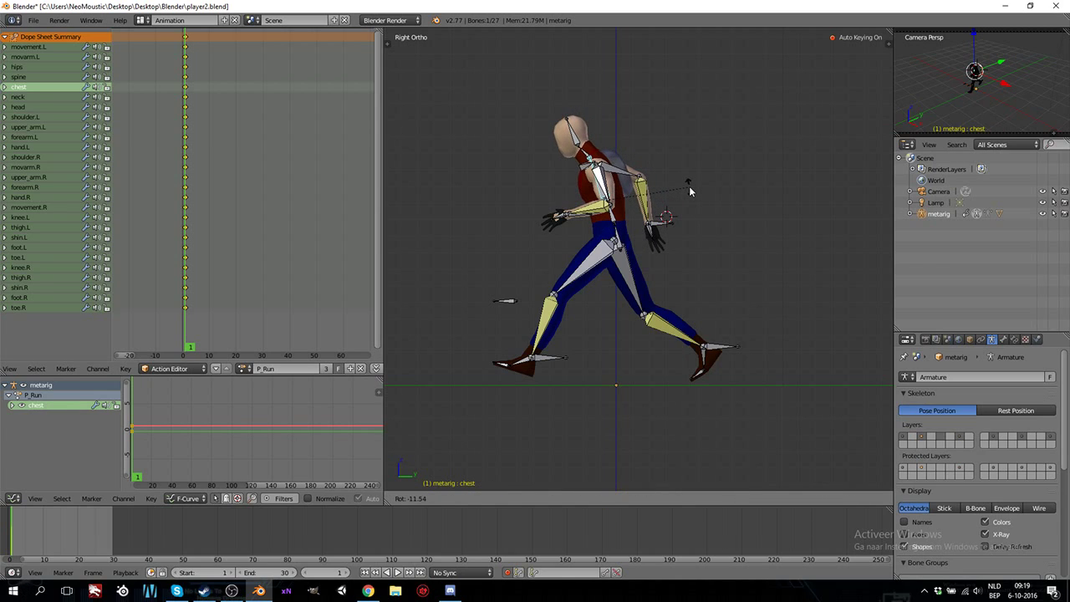
pyautogui.click(690, 190)
# - Tilt the hips bone forward by about 5° and rotate the head bone back up by about 16°
pyautogui.rightClick(622, 237)
pyautogui.press('r')
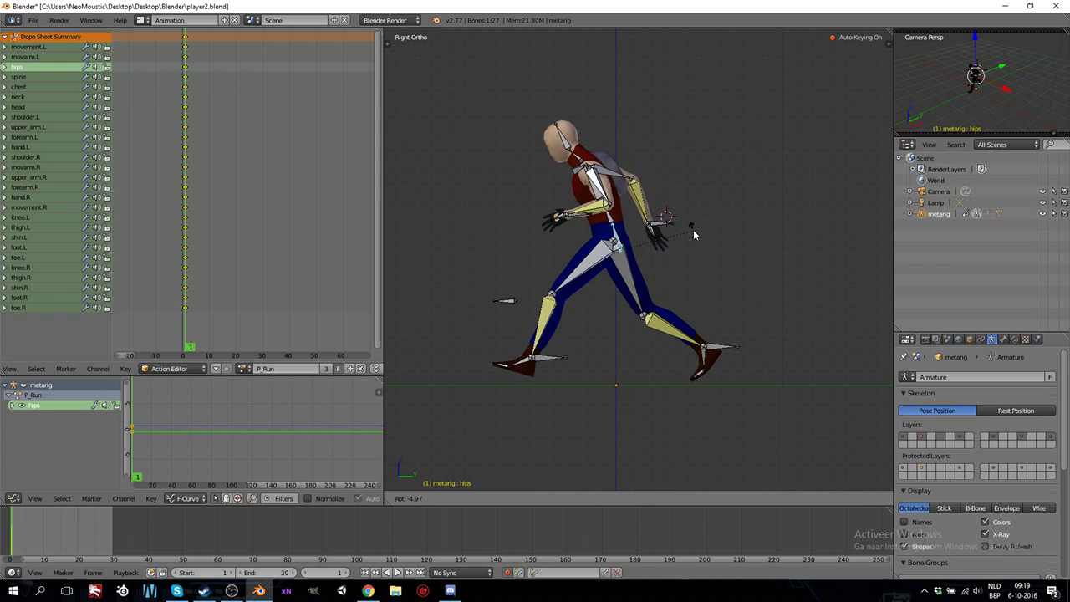
pyautogui.click(692, 227)
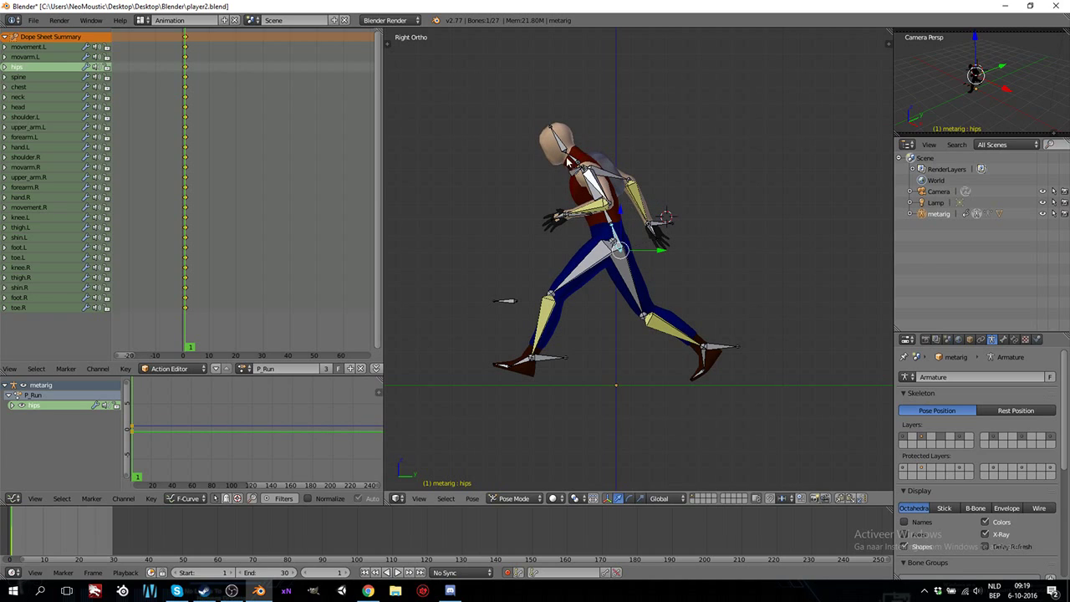
pyautogui.rightClick(570, 161)
pyautogui.press('r')
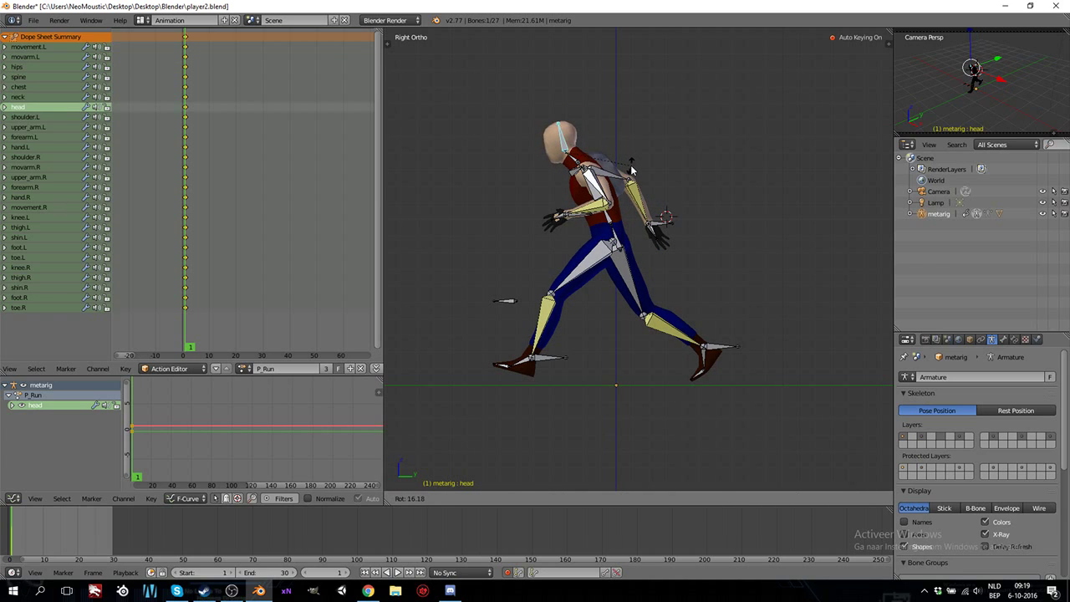
pyautogui.click(632, 170)
# - Move the left arm control movarm.L about 0.17 forward in side view to extend the left arm
pyautogui.rightClick(573, 215)
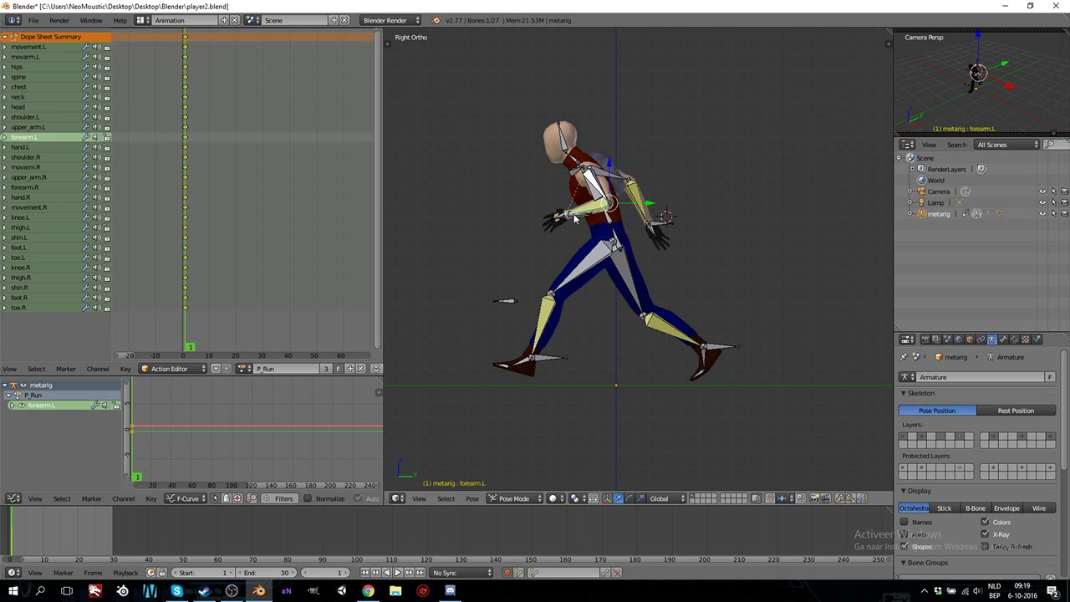
pyautogui.rightClick(686, 238)
pyautogui.press('g')
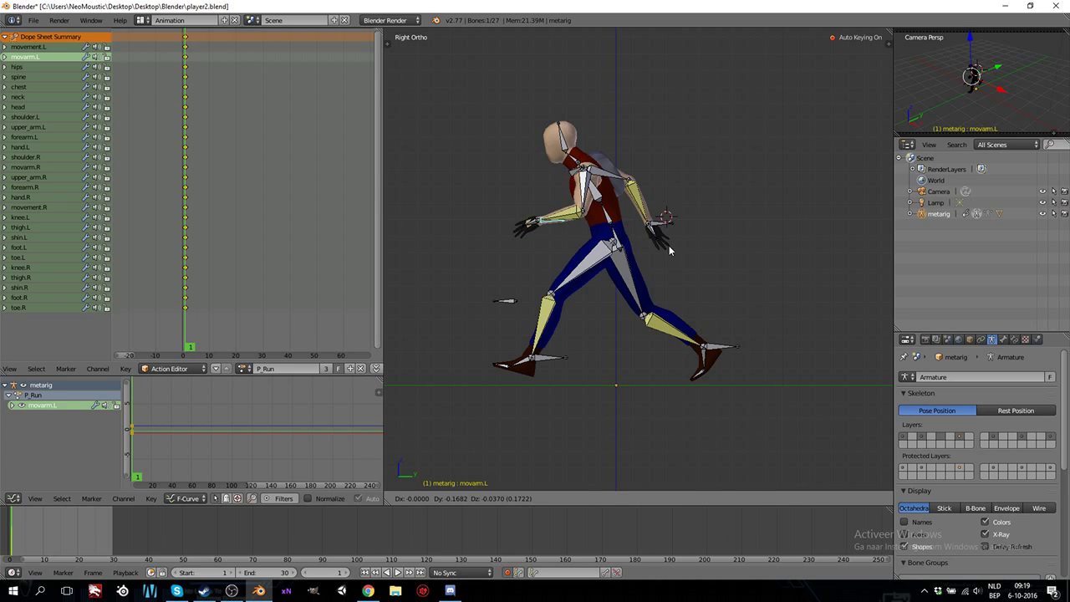
pyautogui.click(669, 245)
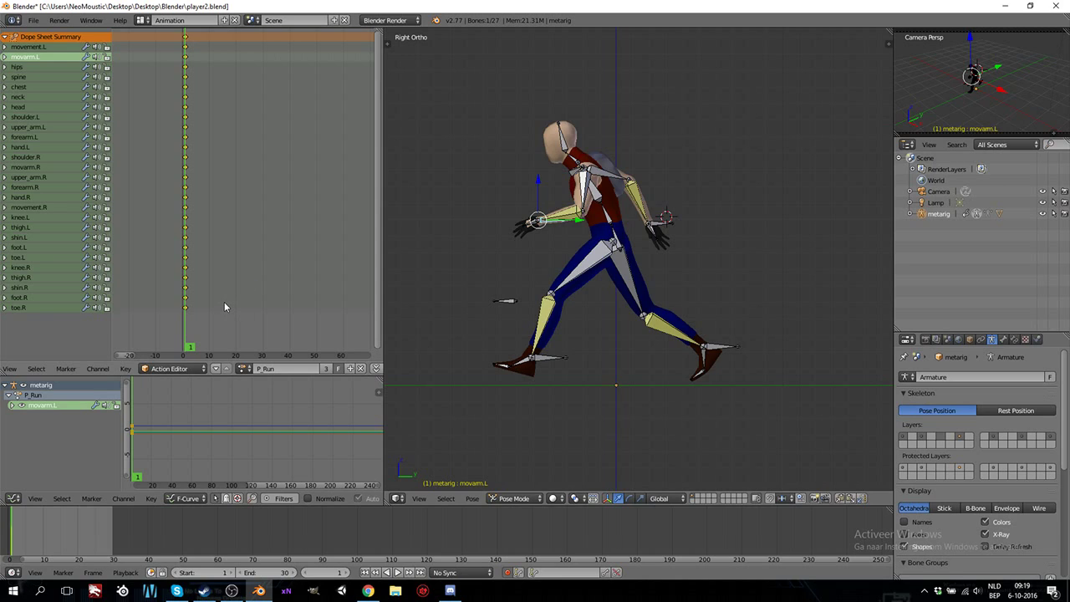
# - Duplicate all the pose keyframes from frame 1 to frame 31 and set the current frame to 16
pyautogui.hotkey('shift', 'd')
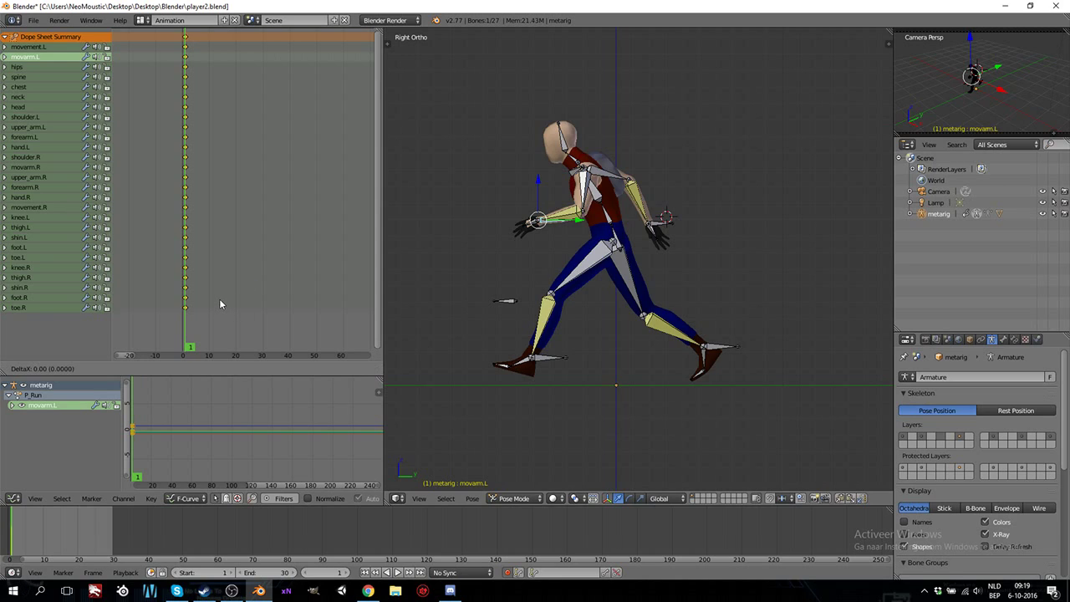
pyautogui.click(300, 305)
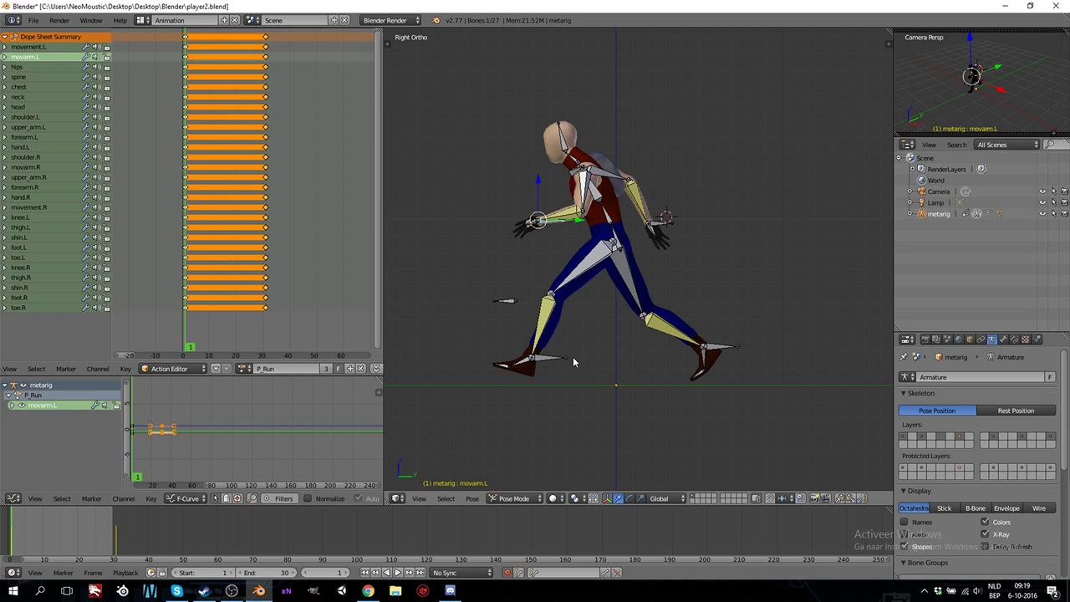
pyautogui.press('Left')
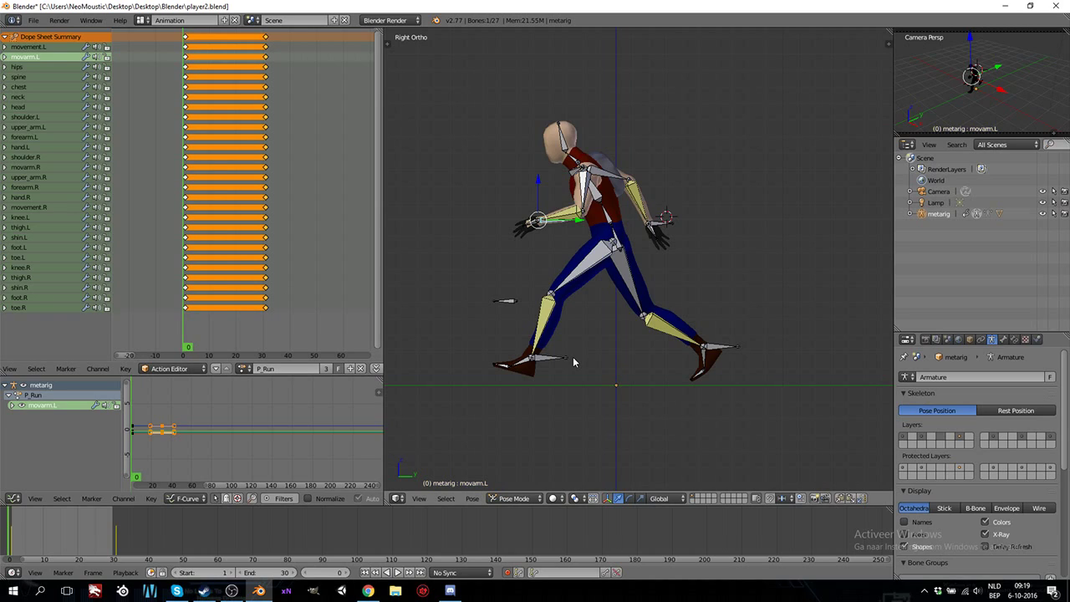
pyautogui.hotkey('alt', 'a')
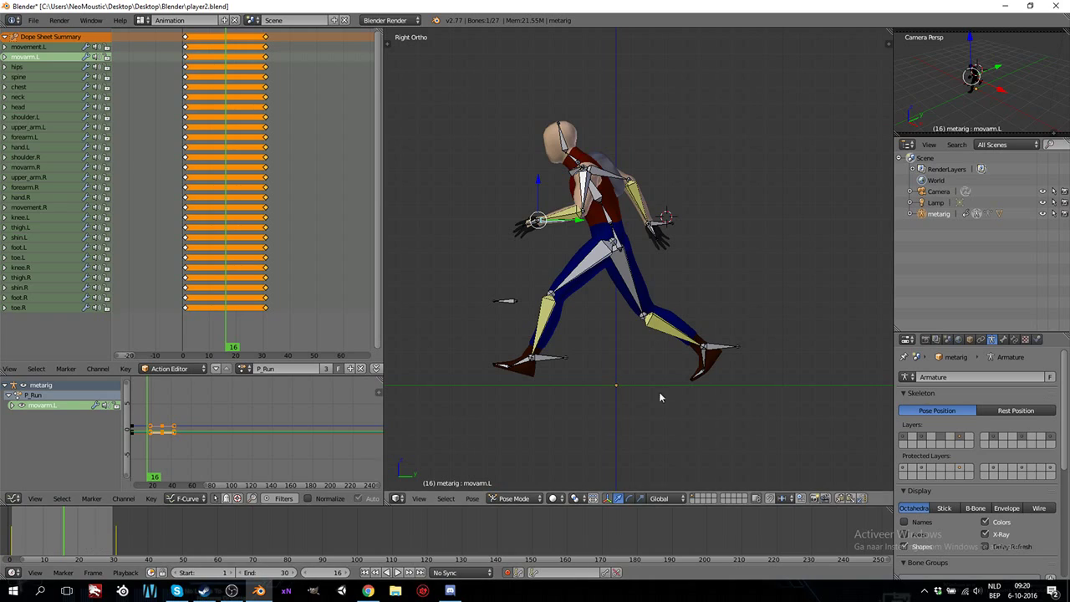
# - At frame 16, move the left foot control movement.L about 1.02 backward onto the rear foot's position
pyautogui.click(532, 361)
pyautogui.rightClick(561, 362)
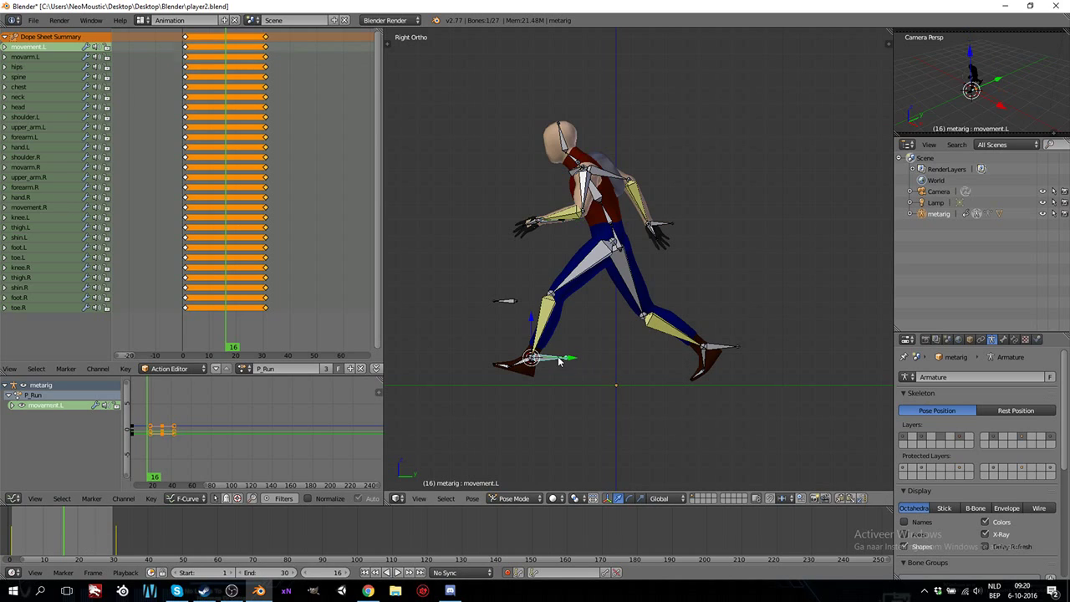
pyautogui.press('g')
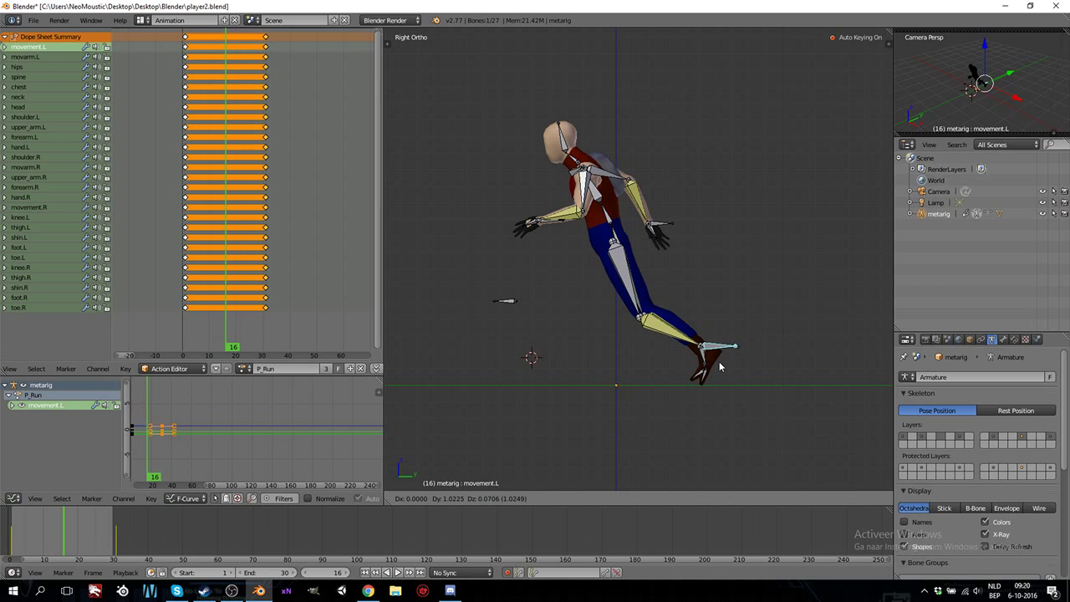
pyautogui.click(769, 362)
# - Rotate foot.L and toe.L so the left foot matches the pushed-off angle of the rear right foot
pyautogui.rightClick(708, 360)
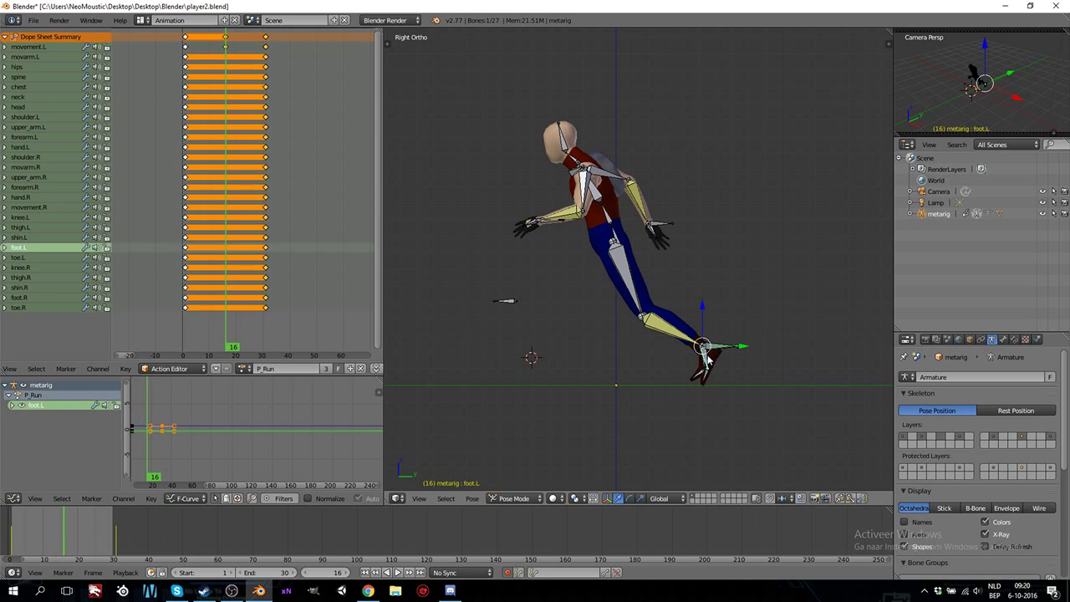
pyautogui.press('r')
pyautogui.click(769, 379)
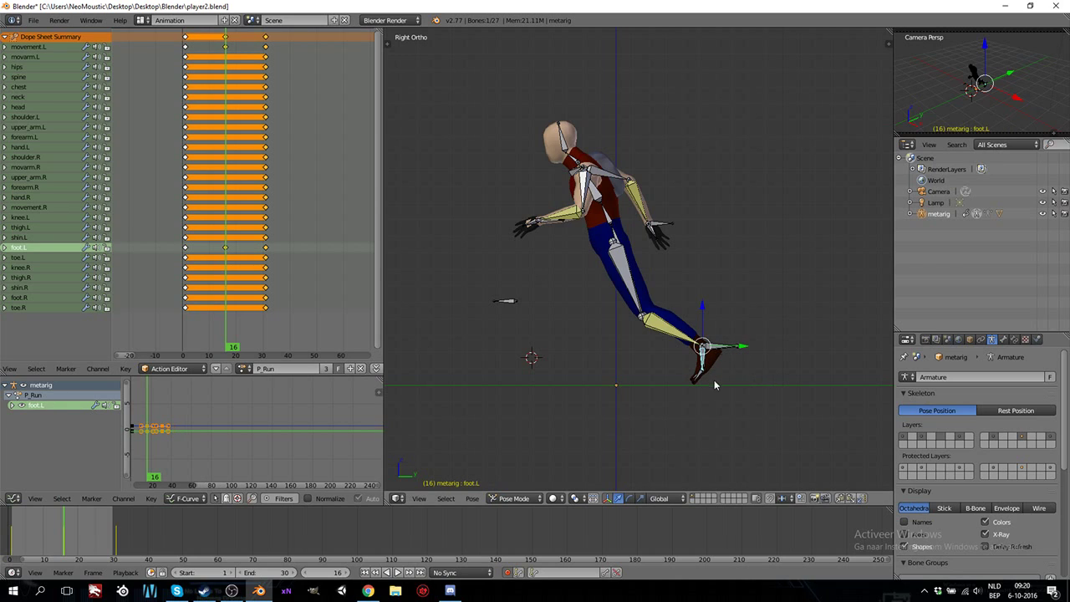
pyautogui.rightClick(702, 380)
pyautogui.press('r')
pyautogui.click(738, 386)
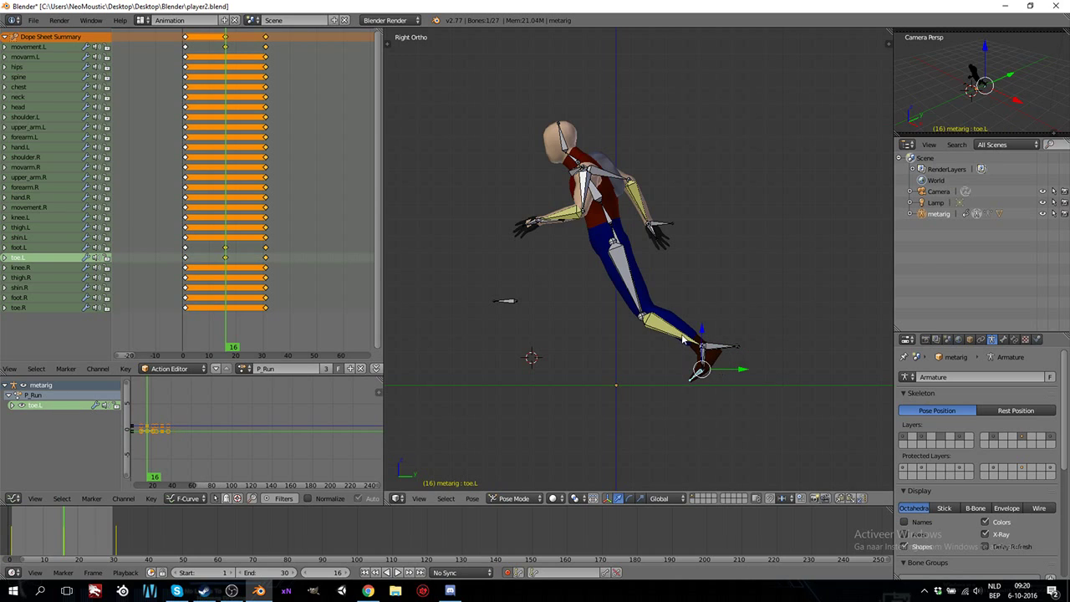
# - Move the right foot control movement.R about 1.04 forward in side view to the front foot position
pyautogui.moveTo(727, 341); pyautogui.dragTo(709, 370, button='middle')
pyautogui.rightClick(739, 328)
pyautogui.rightClick(743, 323)
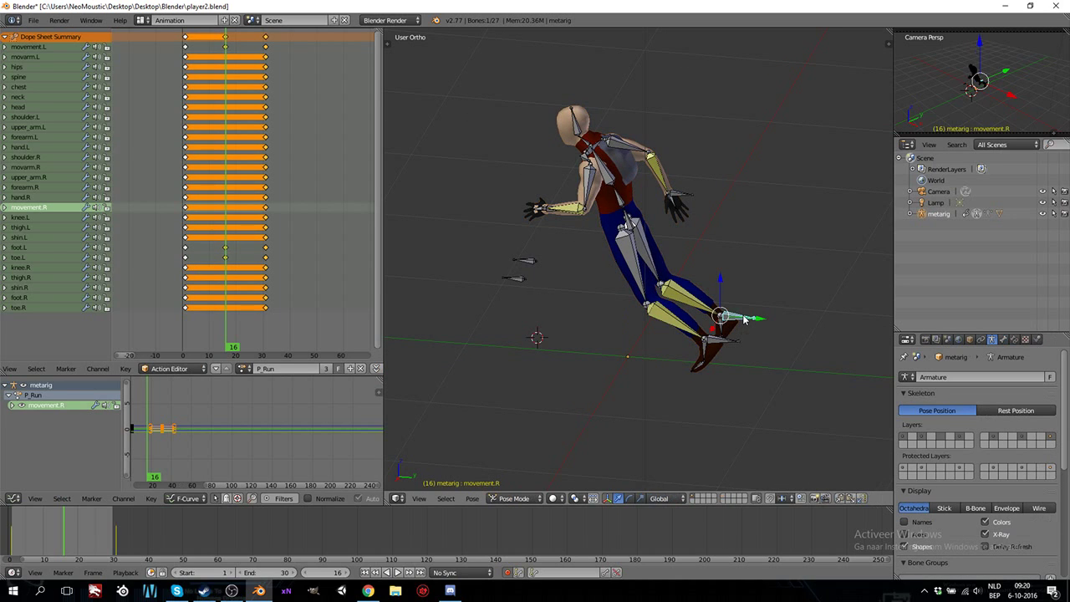
pyautogui.press('KP_3')
pyautogui.press('g')
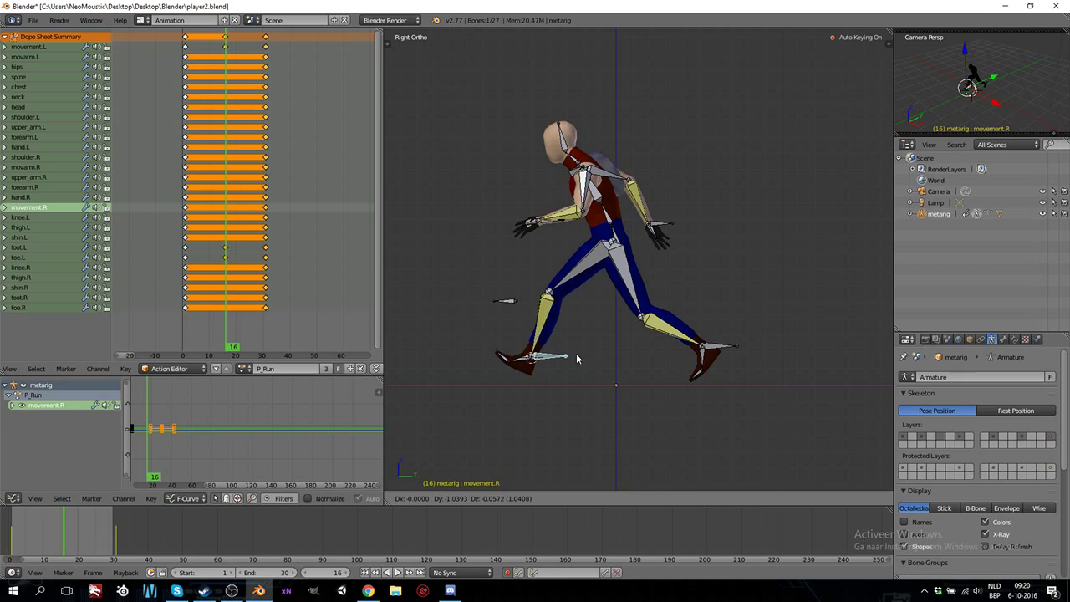
pyautogui.click(576, 358)
# - Rotate the right toe bone toe.R to adjust the toe angle of the front foot
pyautogui.rightClick(506, 359)
pyautogui.press('r')
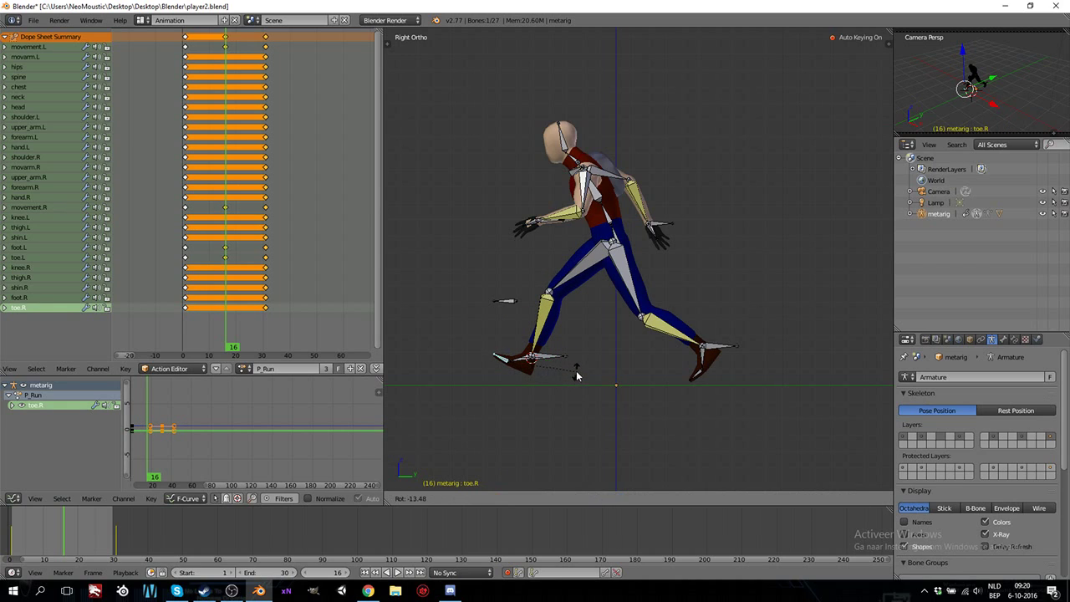
pyautogui.click(577, 362)
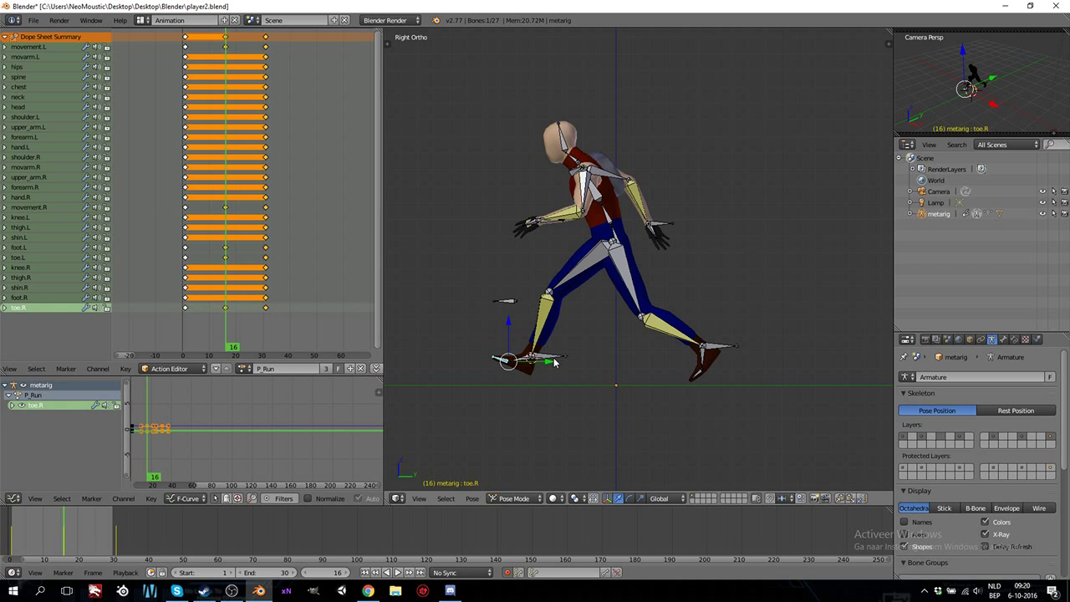
# - Move the left arm control movarm.L about 0.67 backward so the left arm swings behind the body
pyautogui.rightClick(547, 226)
pyautogui.rightClick(547, 225)
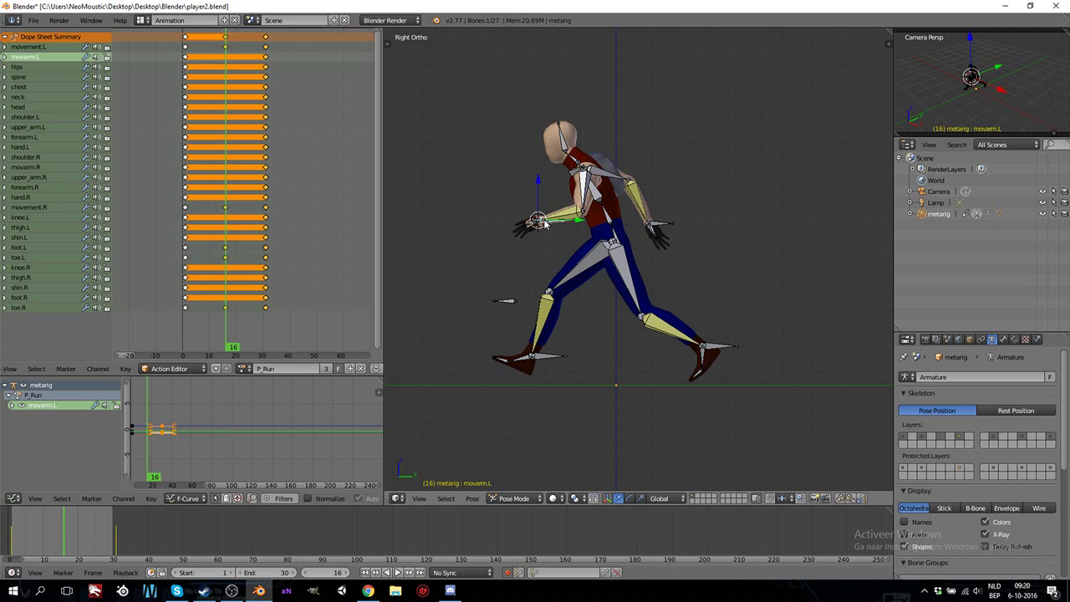
pyautogui.press('g')
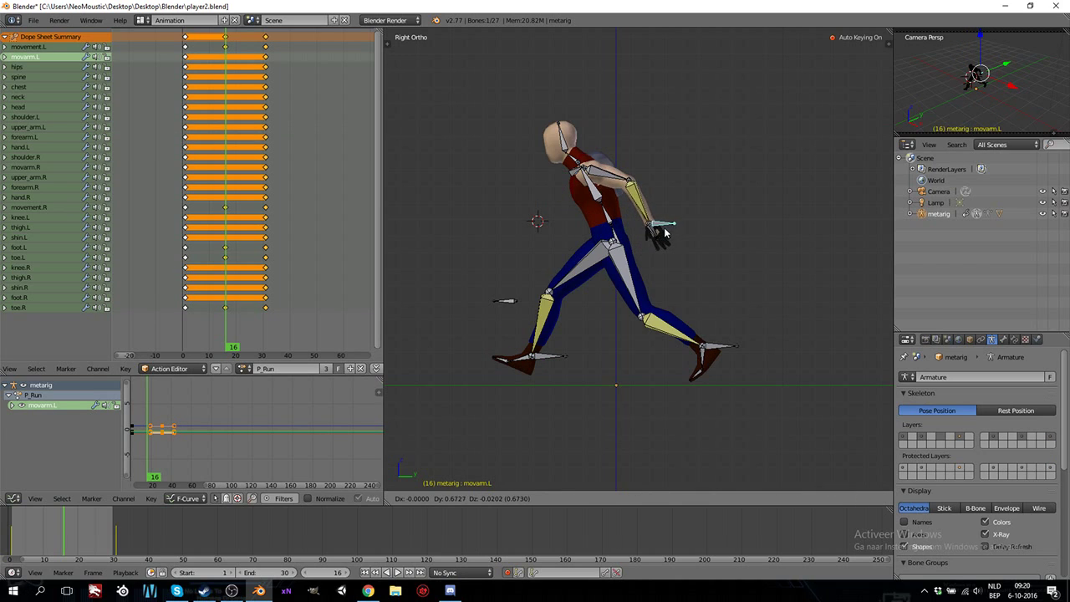
pyautogui.click(665, 231)
# - Rotate the left hand bone hand.L around global Z, and rotate it again in front view to align with the forearm
pyautogui.rightClick(652, 236)
pyautogui.press('KP_1')
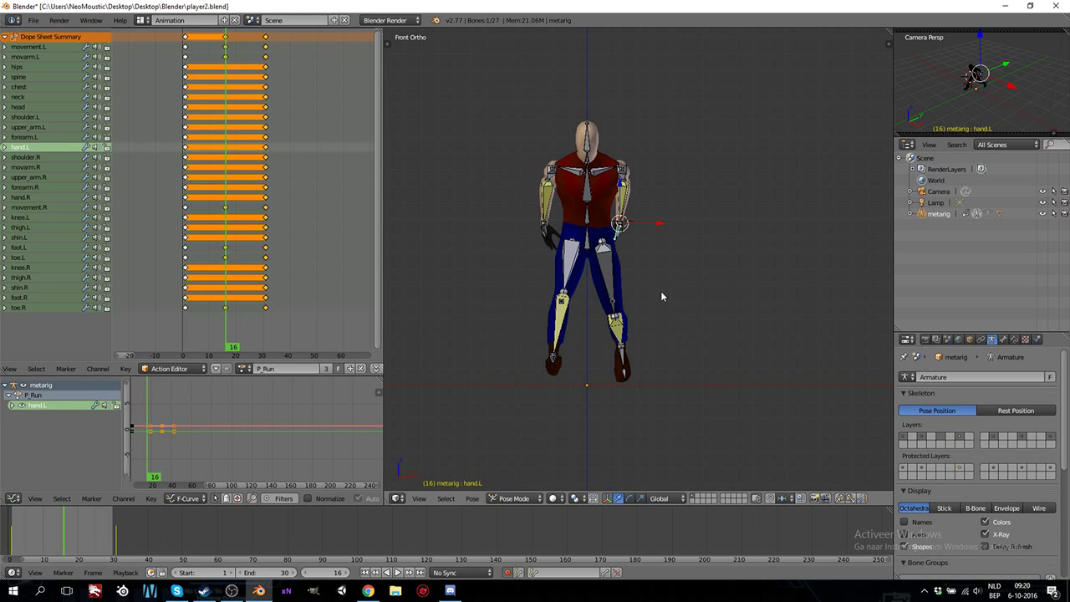
pyautogui.press('r')
pyautogui.press('z')
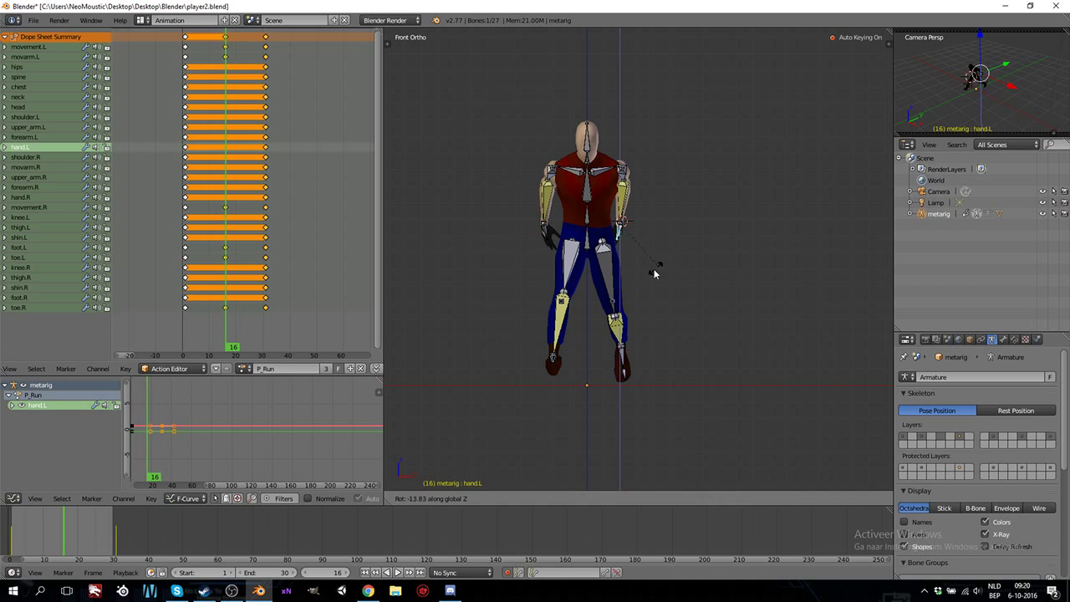
pyautogui.press('z')
pyautogui.press('z')
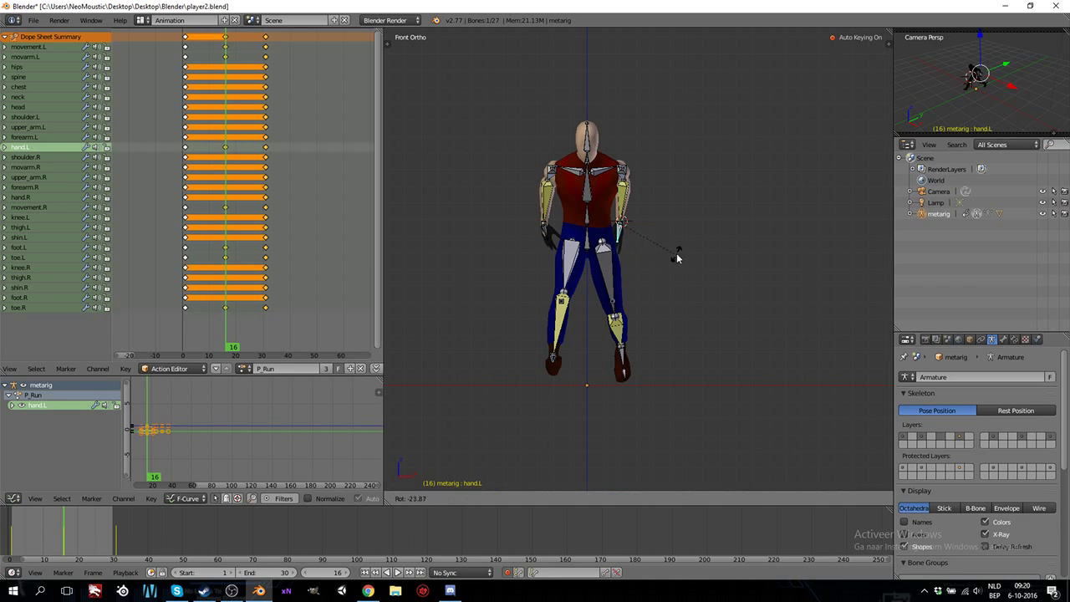
pyautogui.click(667, 244)
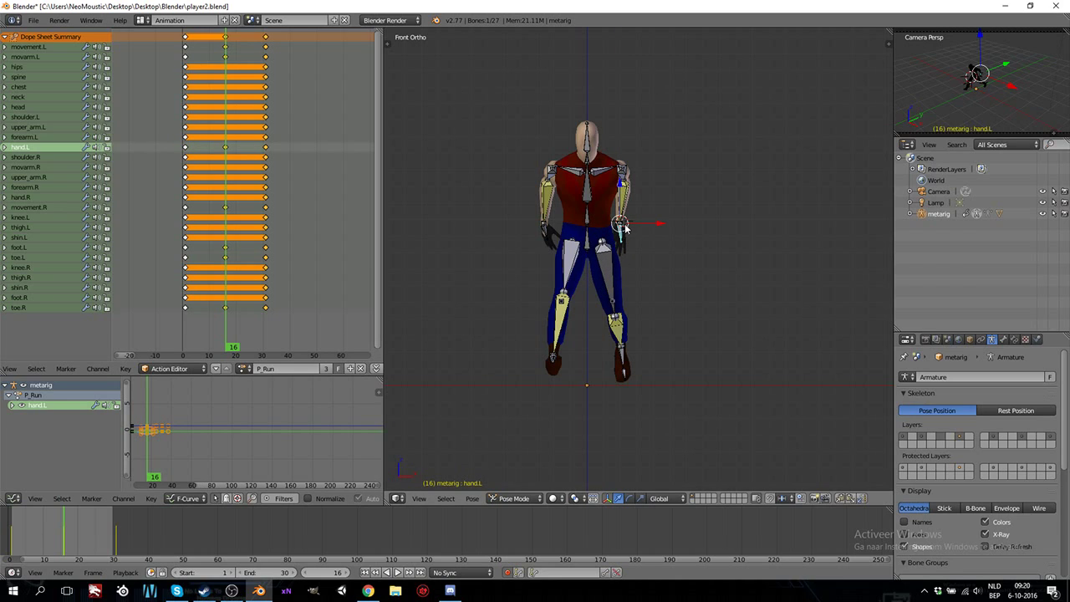
# - Nudge the left arm control movarm.L slightly outward, away from the body
pyautogui.rightClick(626, 228)
pyautogui.moveTo(652, 231); pyautogui.dragTo(616, 249, button='middle')
pyautogui.rightClick(645, 221)
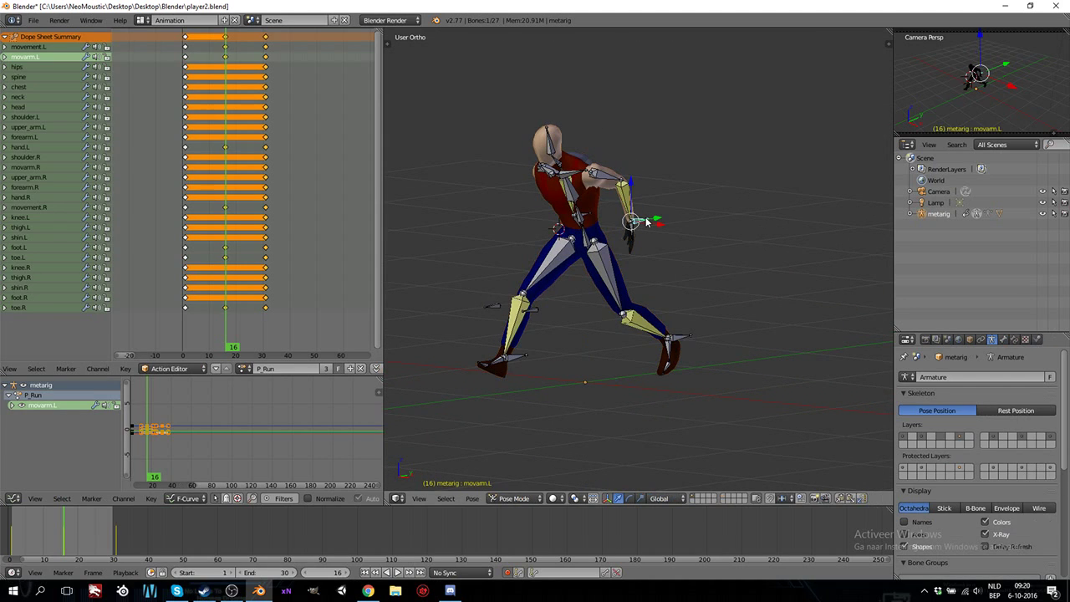
pyautogui.press('KP_1')
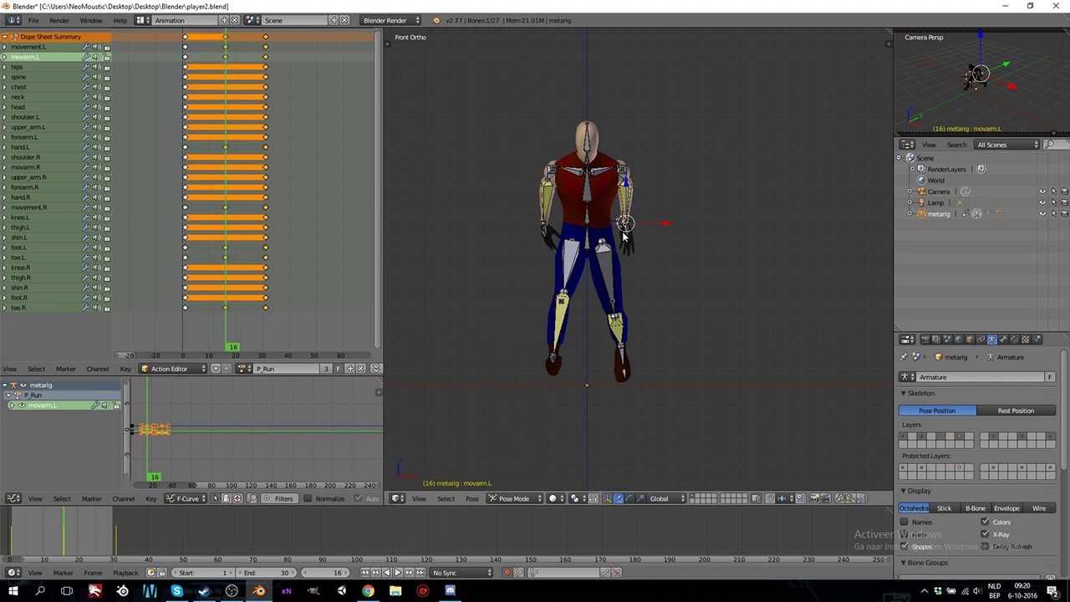
# - Rotate the left hand bone hand.L in side view so it follows the forearm of the backward-swung arm
pyautogui.rightClick(629, 238)
pyautogui.moveTo(633, 239); pyautogui.dragTo(706, 282, button='middle')
pyautogui.press('KP_3')
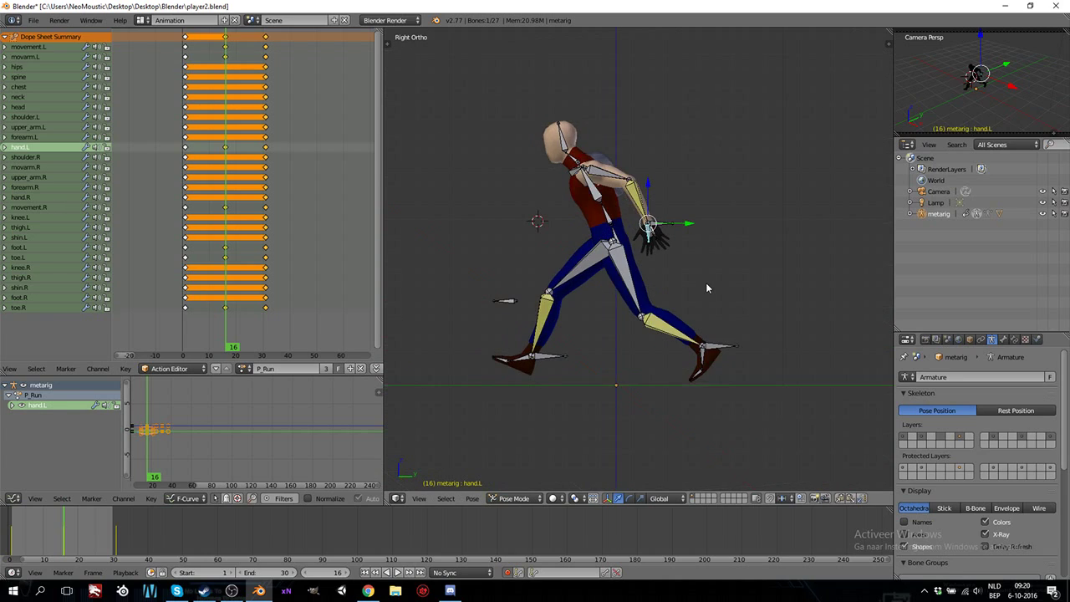
pyautogui.press('r')
pyautogui.press('z')
pyautogui.press('z')
pyautogui.press('z')
pyautogui.click(725, 234)
# - Move the right arm control movarm.R about 0.7 forward in side view so the right arm swings in front of the body
pyautogui.moveTo(559, 265); pyautogui.dragTo(530, 270, button='middle')
pyautogui.rightClick(572, 238)
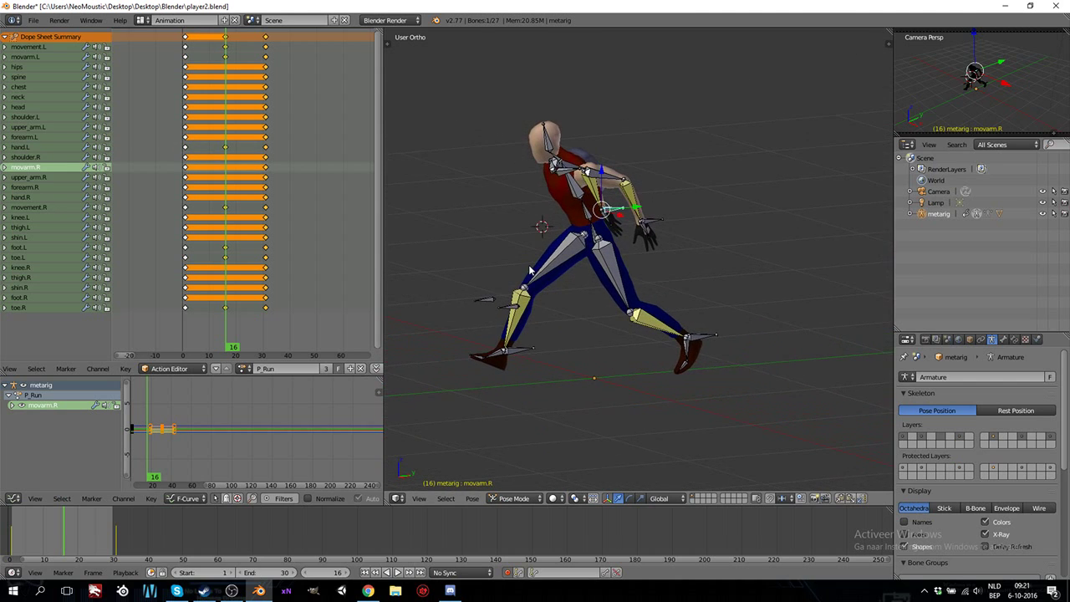
pyautogui.press('KP_3')
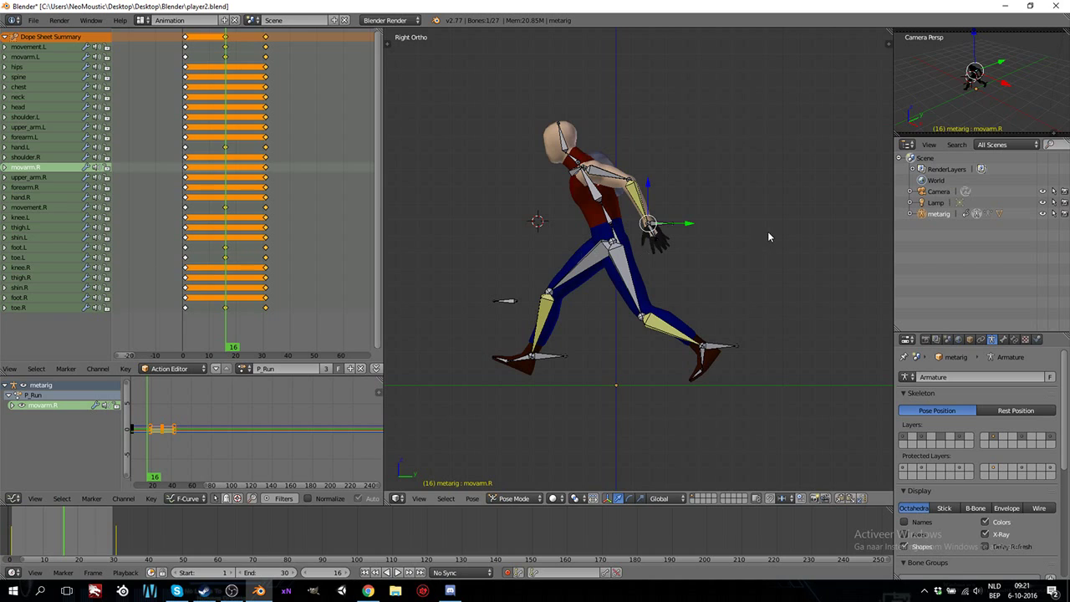
pyautogui.press('g')
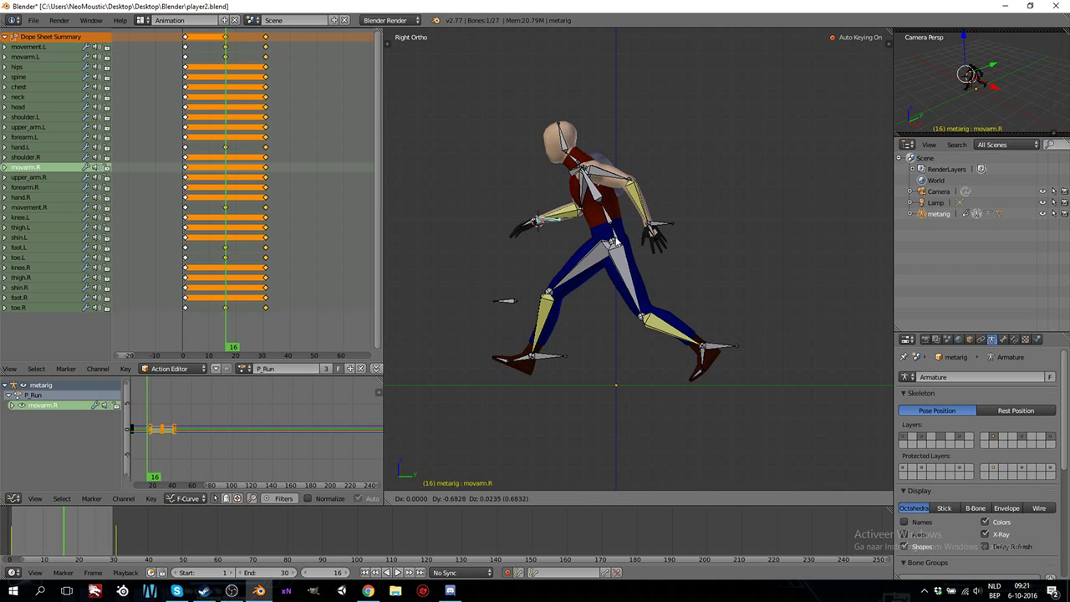
pyautogui.click(537, 268)
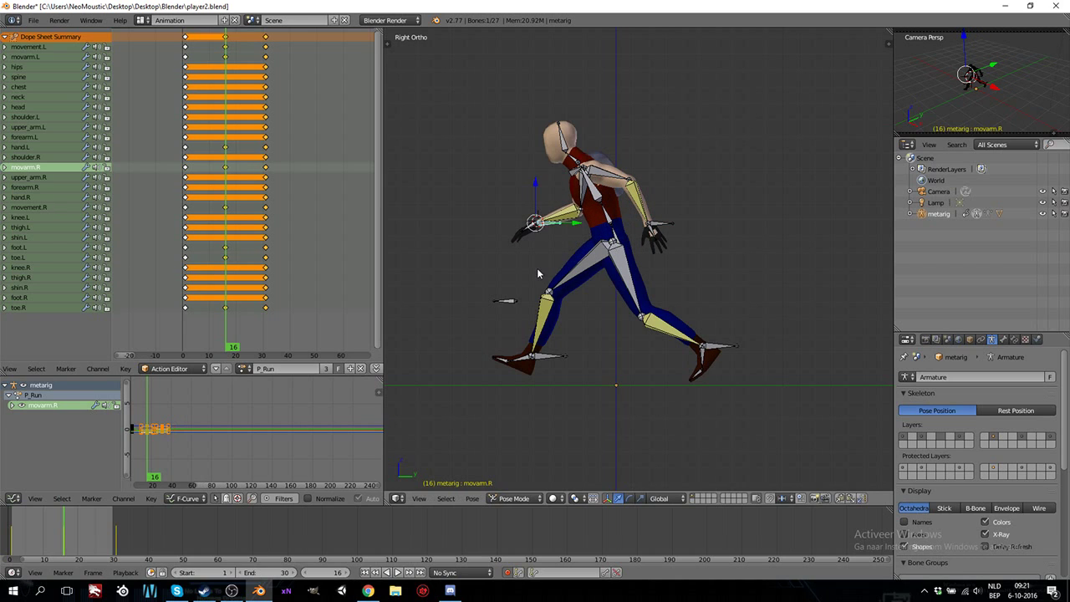
# - Check the frame 16 pose from the front and side, and play back the run cycle
pyautogui.moveTo(537, 268); pyautogui.dragTo(666, 282, button='middle')
pyautogui.press('KP_1')
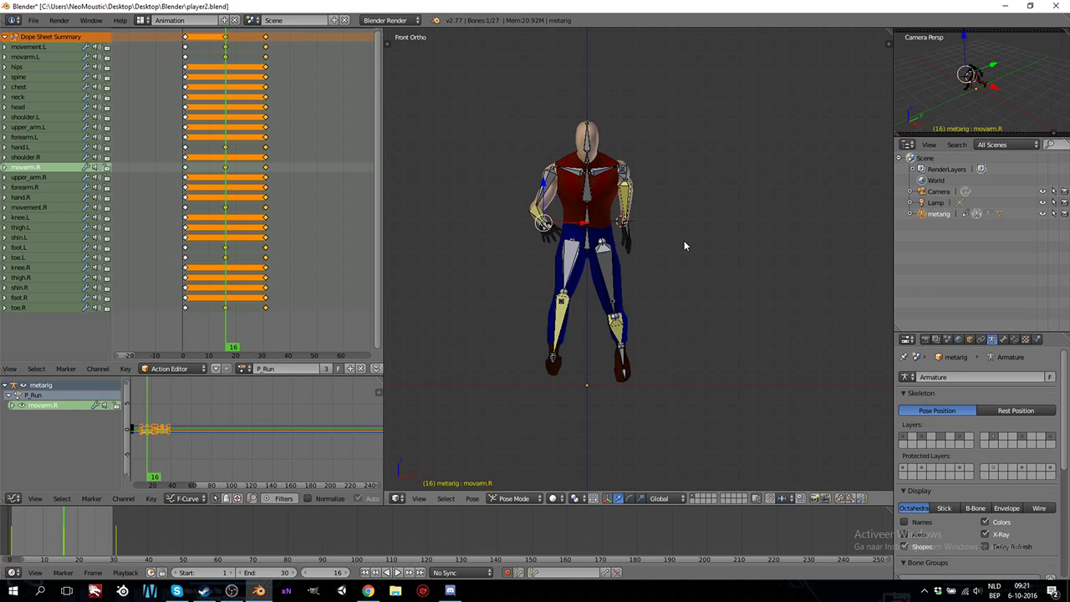
pyautogui.press('KP_3')
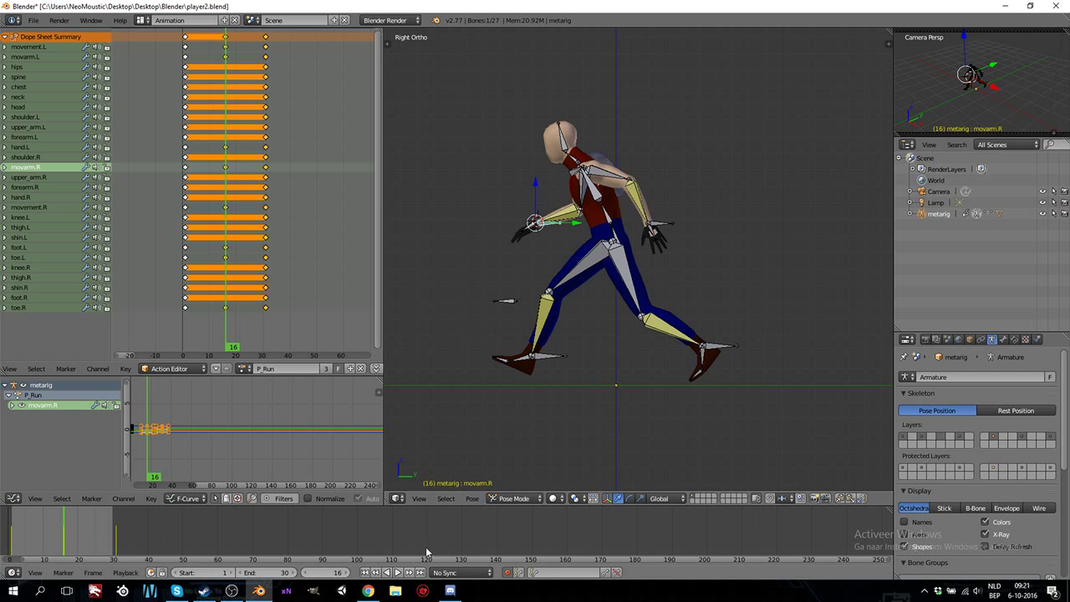
pyautogui.click(397, 573)
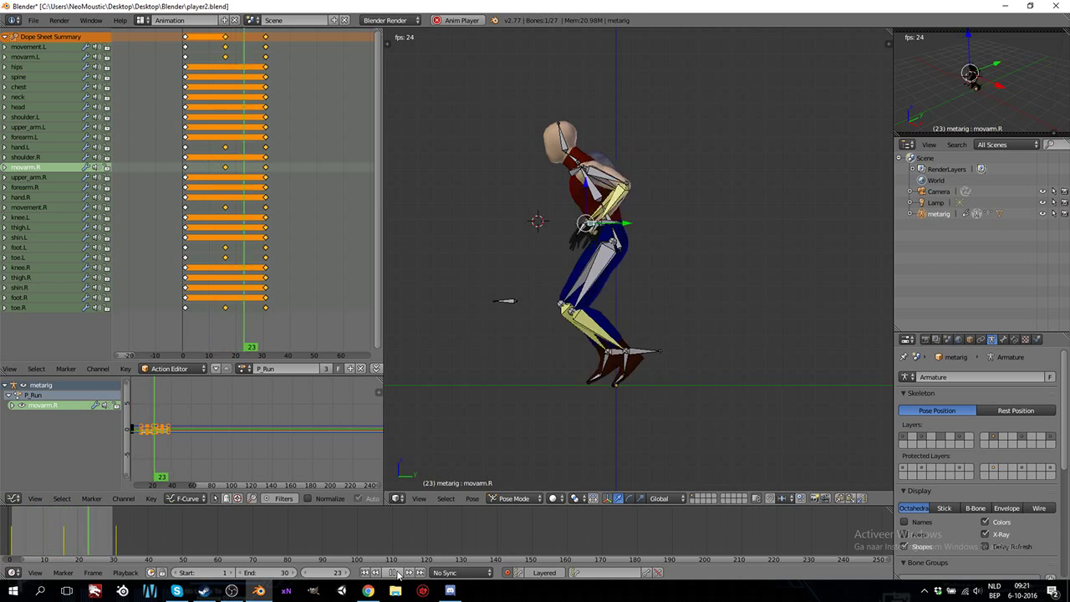
pyautogui.click(397, 571)
# - At frame 6, lower the left foot control movement.L along global Z towards the ground
pyautogui.press('Left')
pyautogui.press('Left')
pyautogui.press('Left')
pyautogui.press('Left')
pyautogui.press('Left')
pyautogui.press('Left')
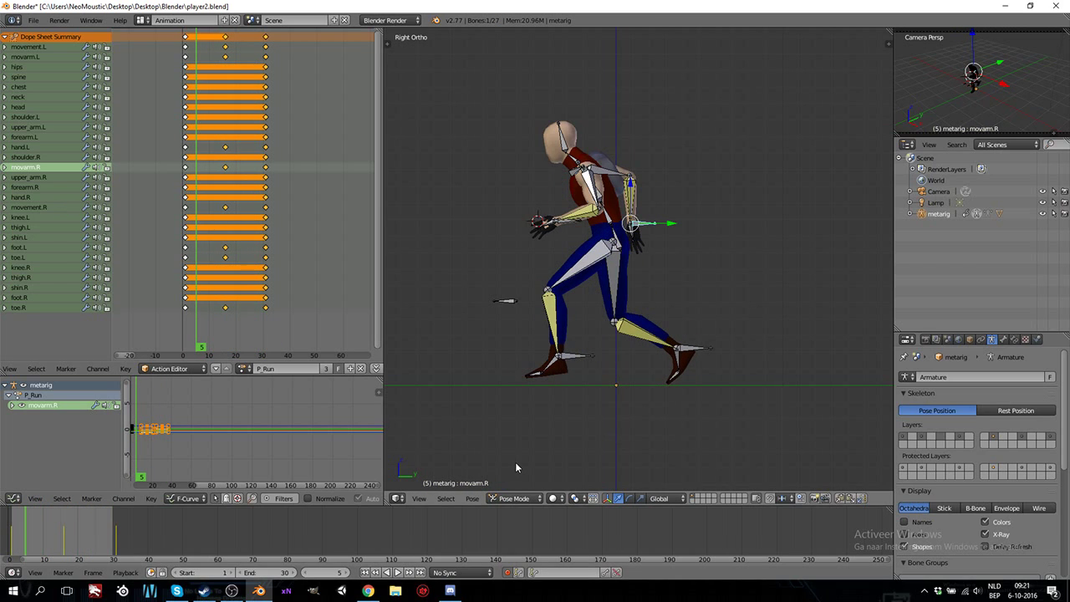
pyautogui.press('Right')
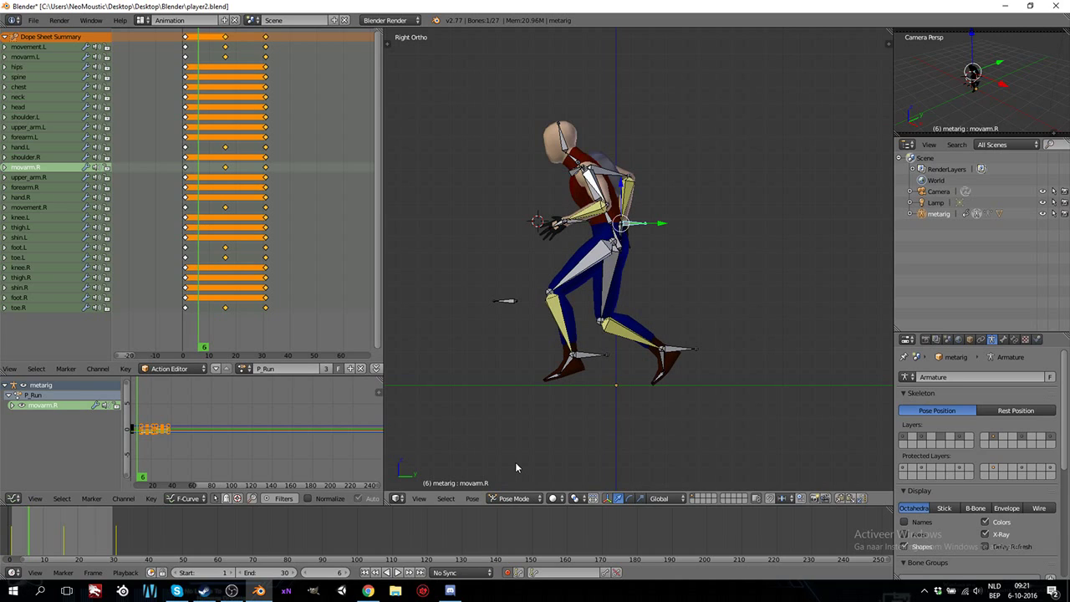
pyautogui.rightClick(590, 355)
pyautogui.press('g')
pyautogui.press('z')
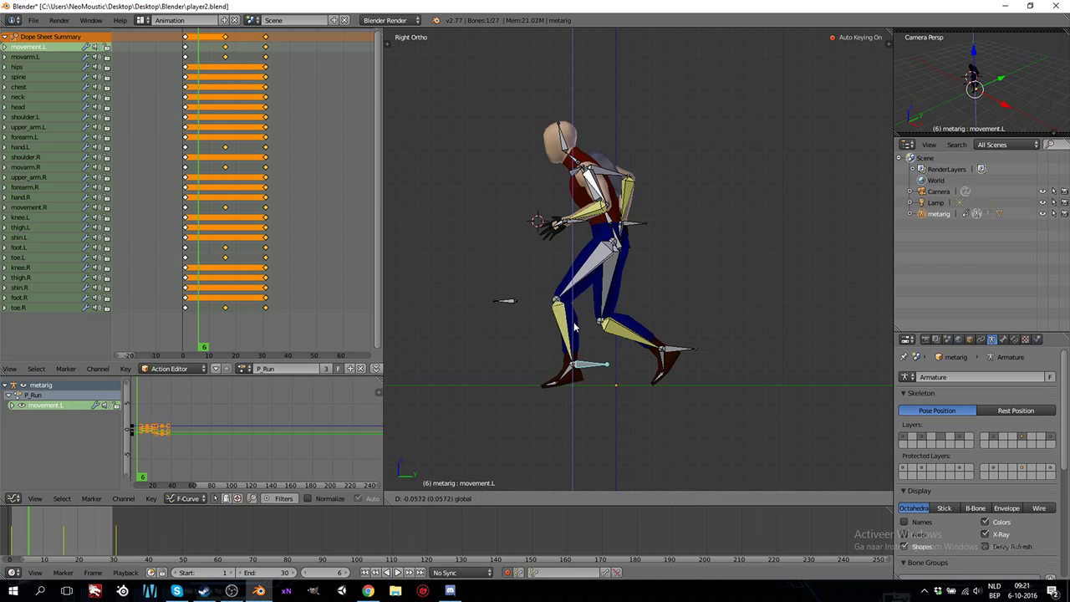
pyautogui.click(575, 331)
# - Rotate the left foot bone foot.L about 11° and the toe bone toe.L about -1° to lay the foot flat on the ground
pyautogui.press('r')
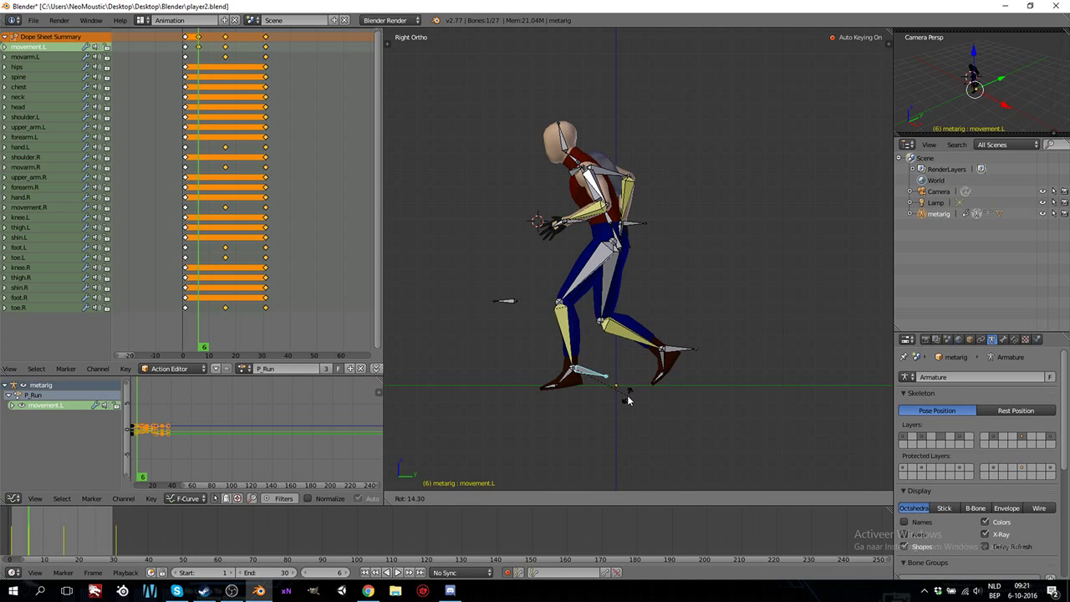
pyautogui.click(628, 400)
pyautogui.rightClick(610, 376)
pyautogui.press('r')
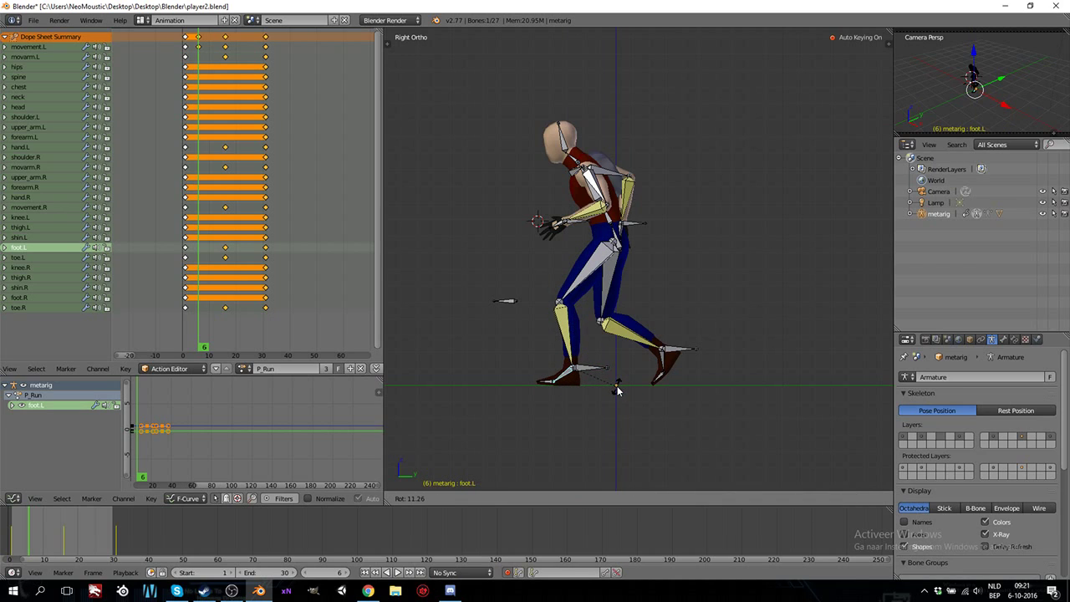
pyautogui.click(617, 389)
pyautogui.rightClick(548, 384)
pyautogui.press('r')
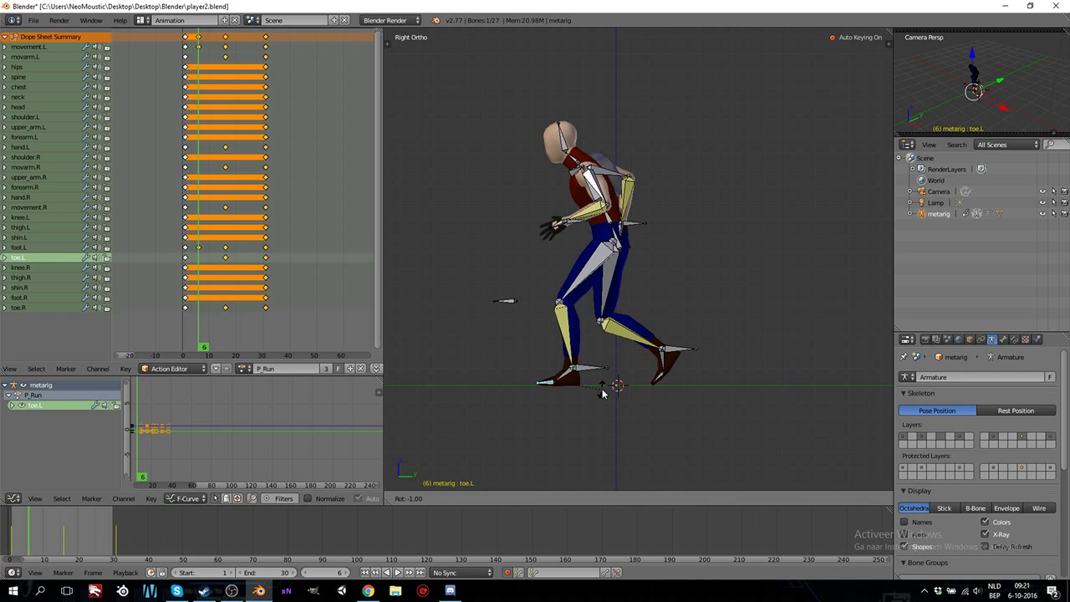
pyautogui.click(603, 390)
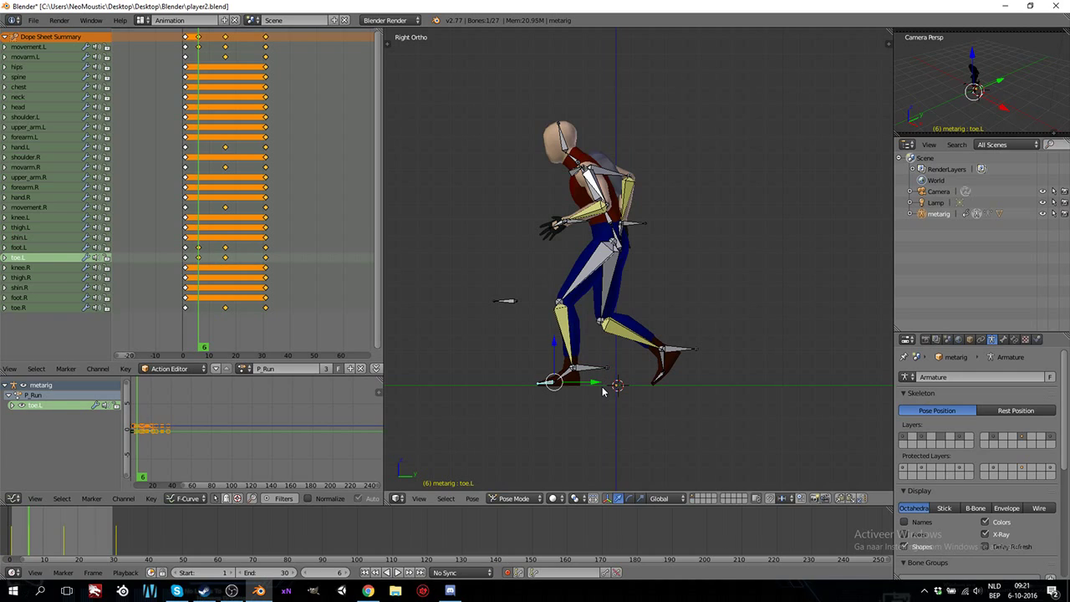
# - Raise the right foot control movement.R about 0.09 along global Z to lift the rear foot
pyautogui.rightClick(678, 351)
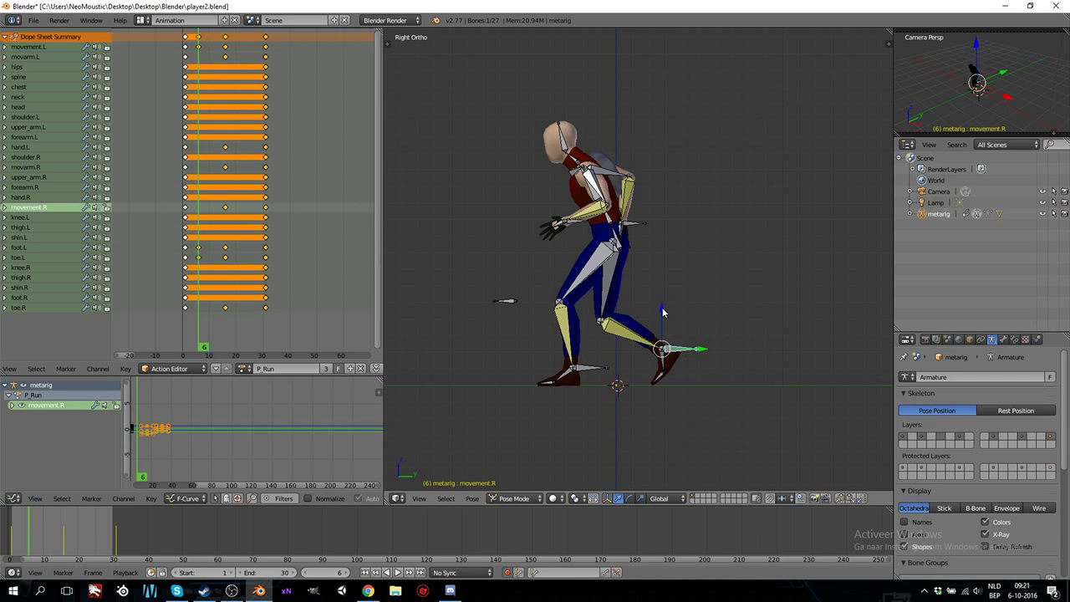
pyautogui.press('g')
pyautogui.press('z')
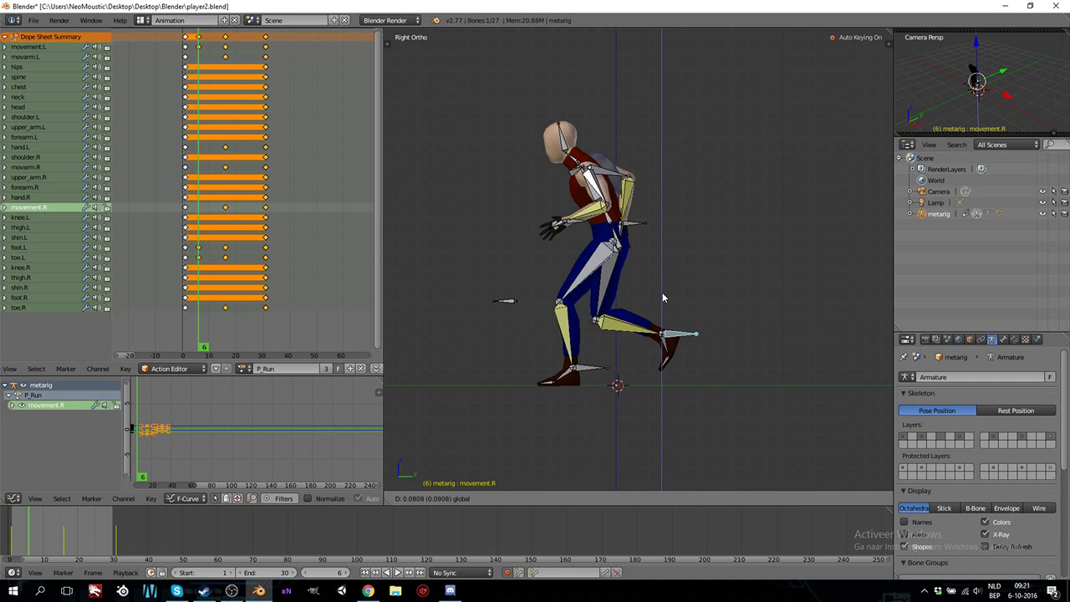
pyautogui.click(662, 292)
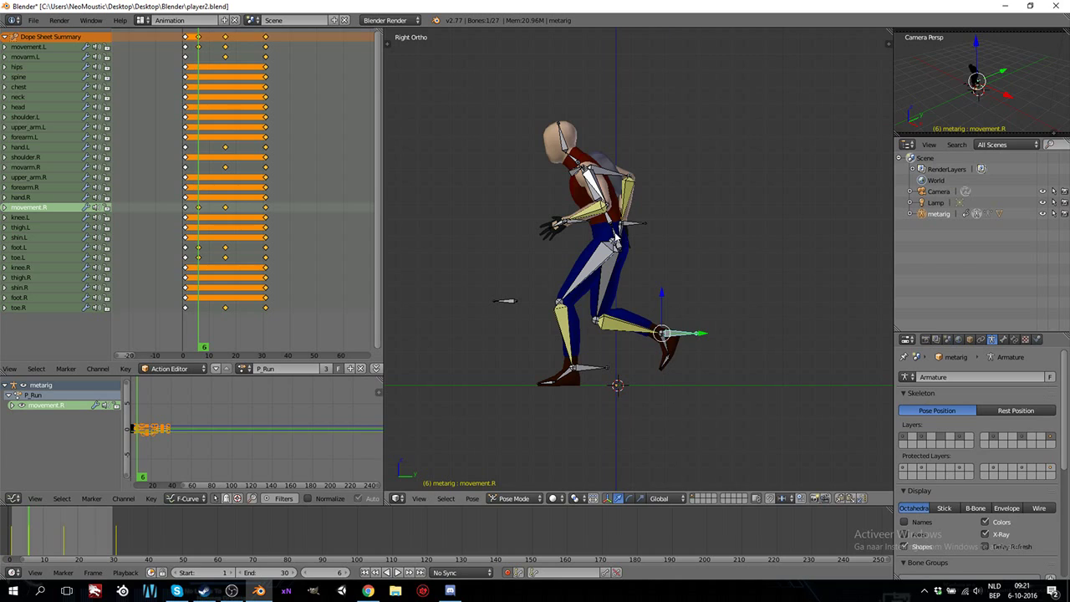
# - Raise the hips bone about 0.06 along global Z at frame 6
pyautogui.rightClick(616, 239)
pyautogui.press('g')
pyautogui.press('z')
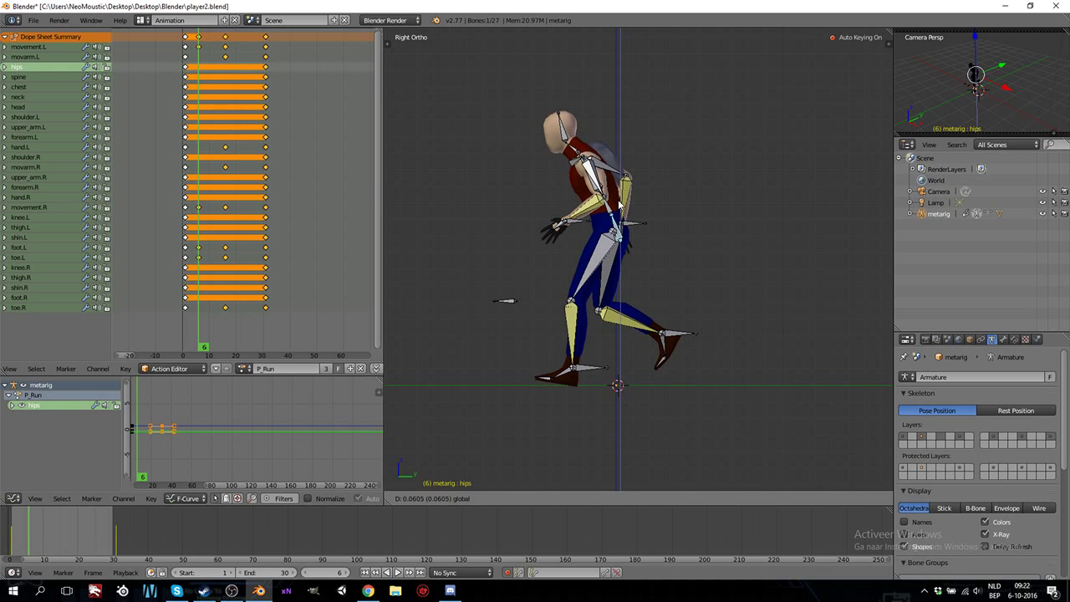
pyautogui.click(577, 335)
# - Rotate the left foot bone foot.L to level the standing foot with the ground under the raised hips
pyautogui.rightClick(562, 376)
pyautogui.press('r')
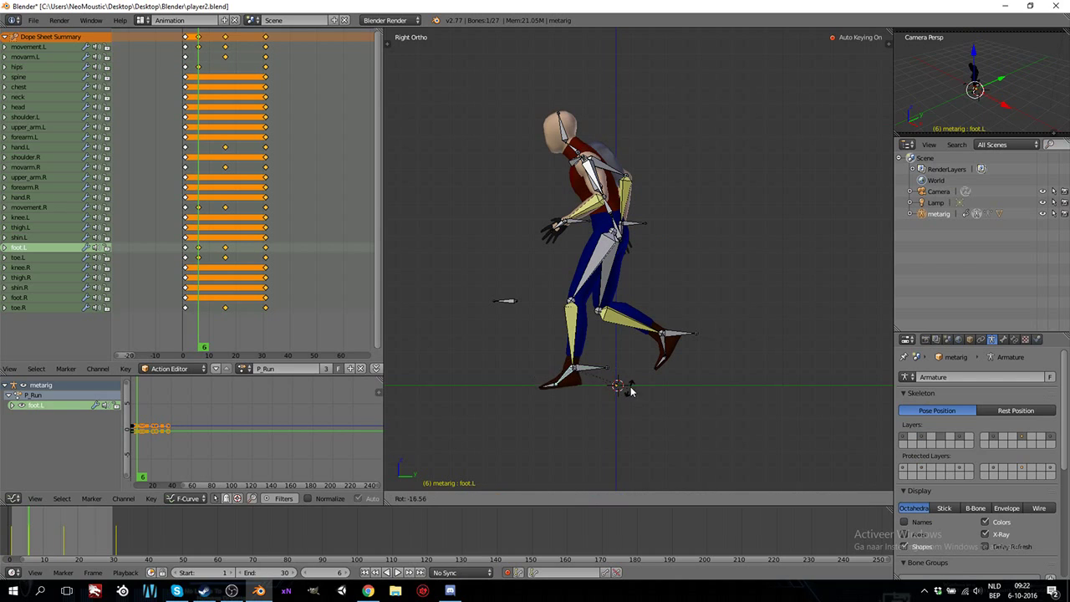
pyautogui.click(626, 399)
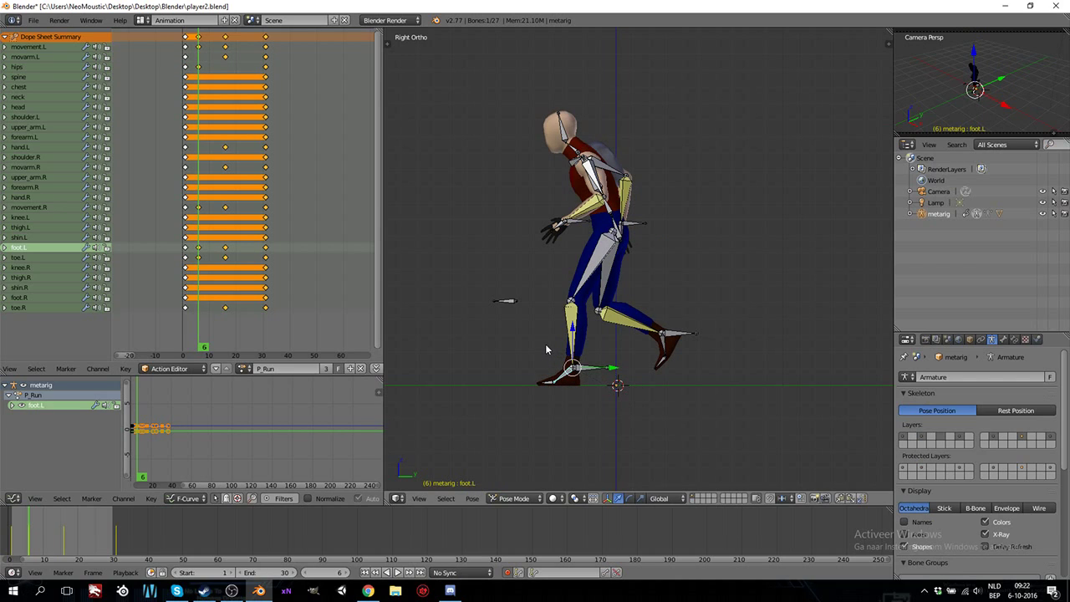
# - Move the left arm control movarm.L about 0.04 outward along global X in front view
pyautogui.rightClick(576, 233)
pyautogui.press('KP_1')
pyautogui.moveTo(671, 222); pyautogui.dragTo(666, 227)
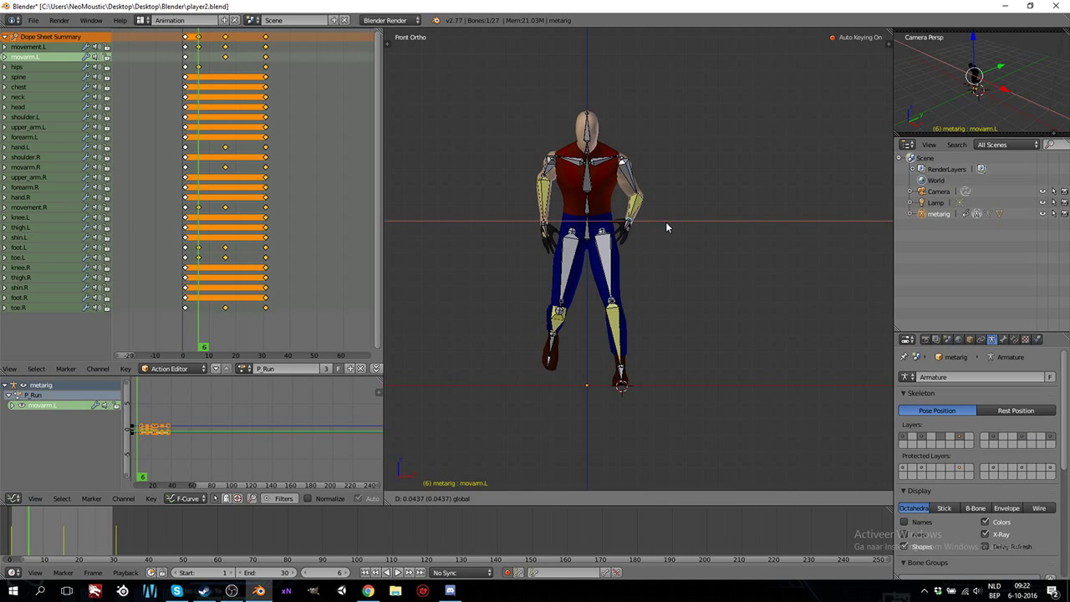
pyautogui.click(665, 221)
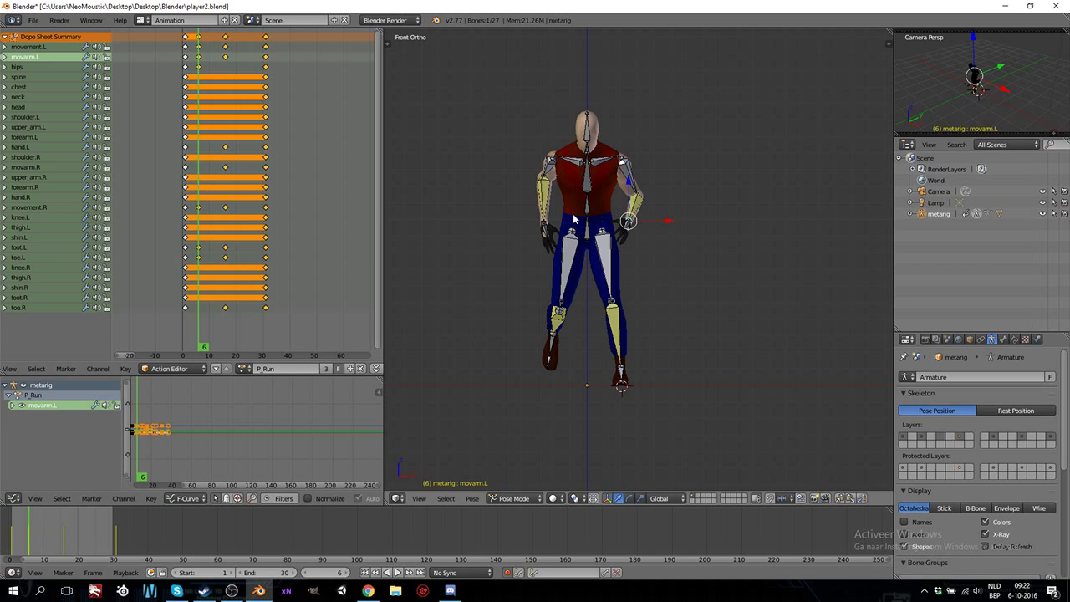
# - Lower the arm controls movarm.L and movarm.R slightly in side view, and adjust movarm.R along global X in front view
pyautogui.moveTo(625, 243); pyautogui.dragTo(505, 257, button='middle')
pyautogui.press('KP_3')
pyautogui.moveTo(563, 176); pyautogui.dragTo(619, 188)
pyautogui.rightClick(635, 226)
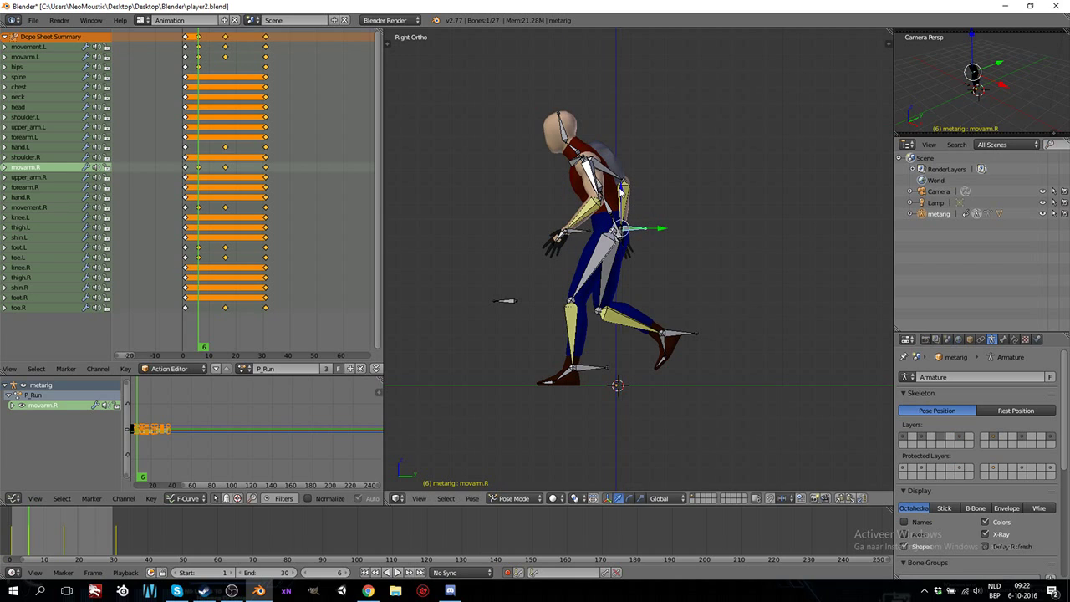
pyautogui.press('KP_1')
pyautogui.moveTo(583, 228); pyautogui.dragTo(582, 231)
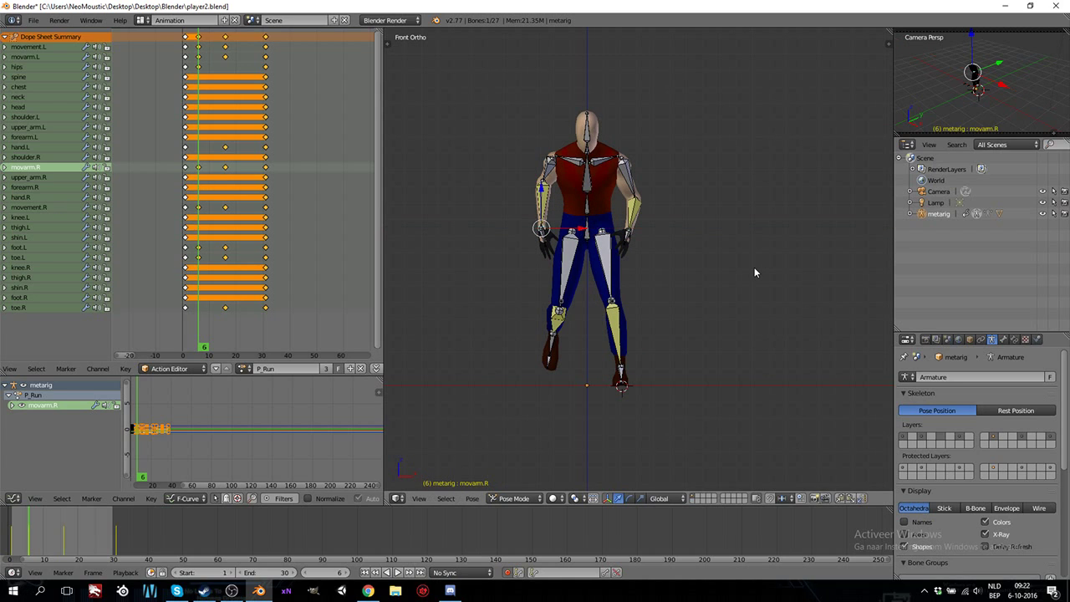
# - Play back the run cycle in side view to check the motion with the new frame 6 pose
pyautogui.press('KP_3')
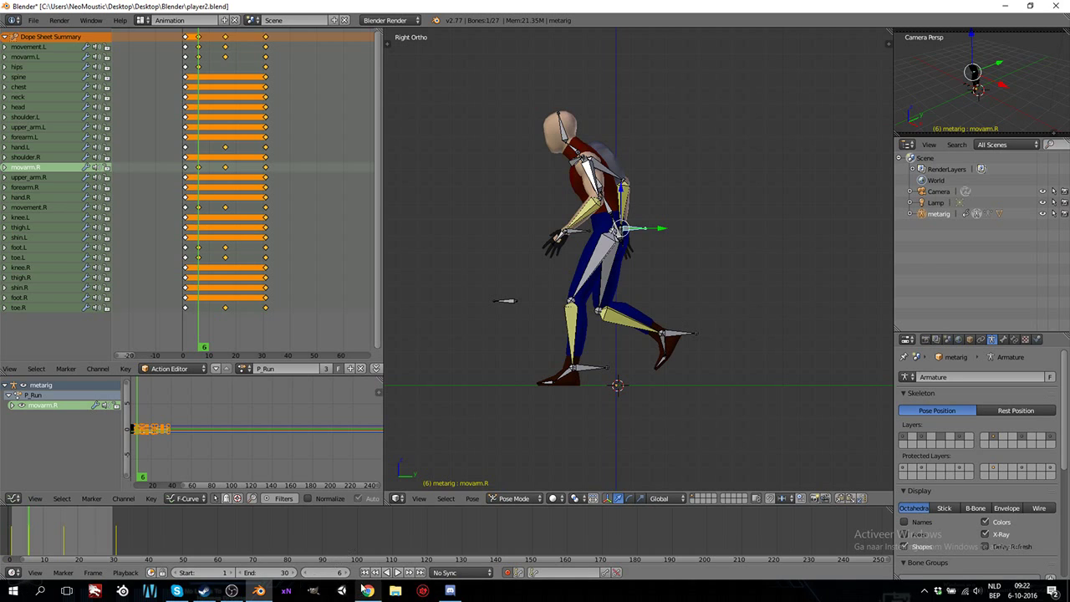
pyautogui.click(398, 573)
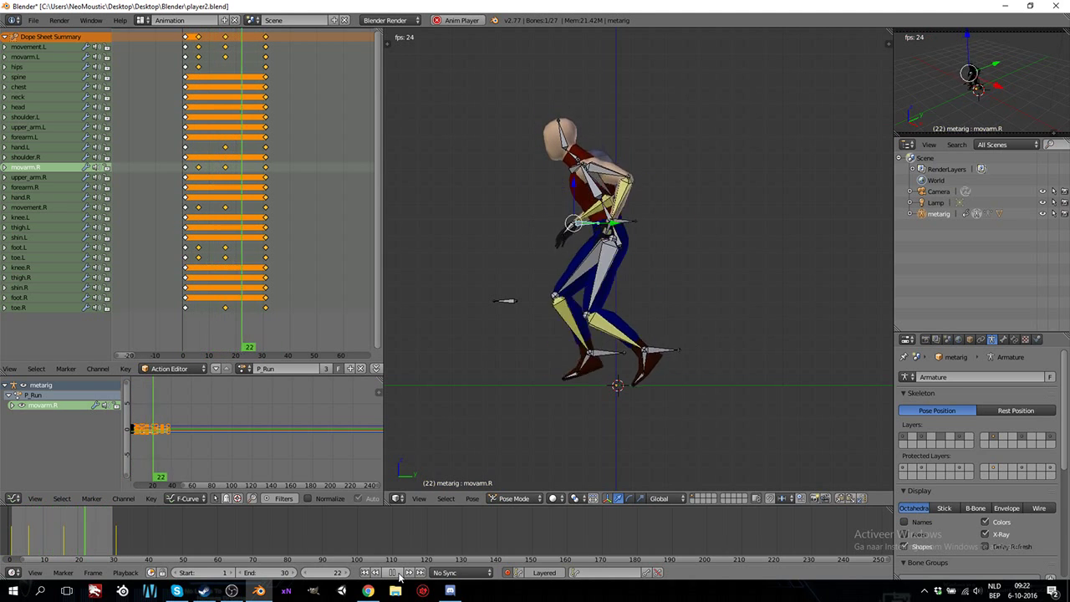
pyautogui.click(392, 572)
pyautogui.press('KP_0')
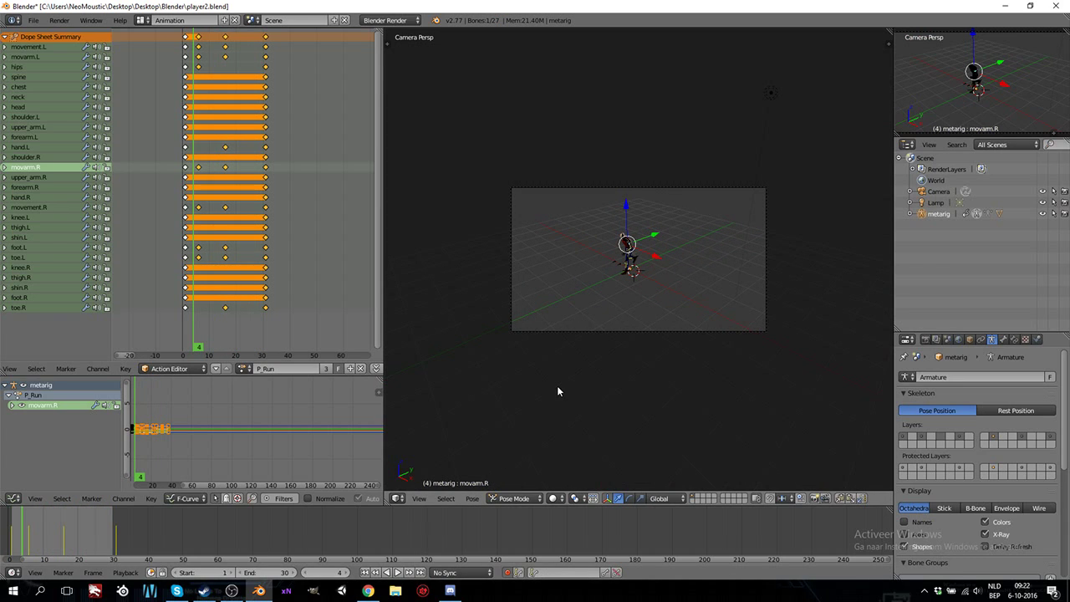
pyautogui.press('KP_3')
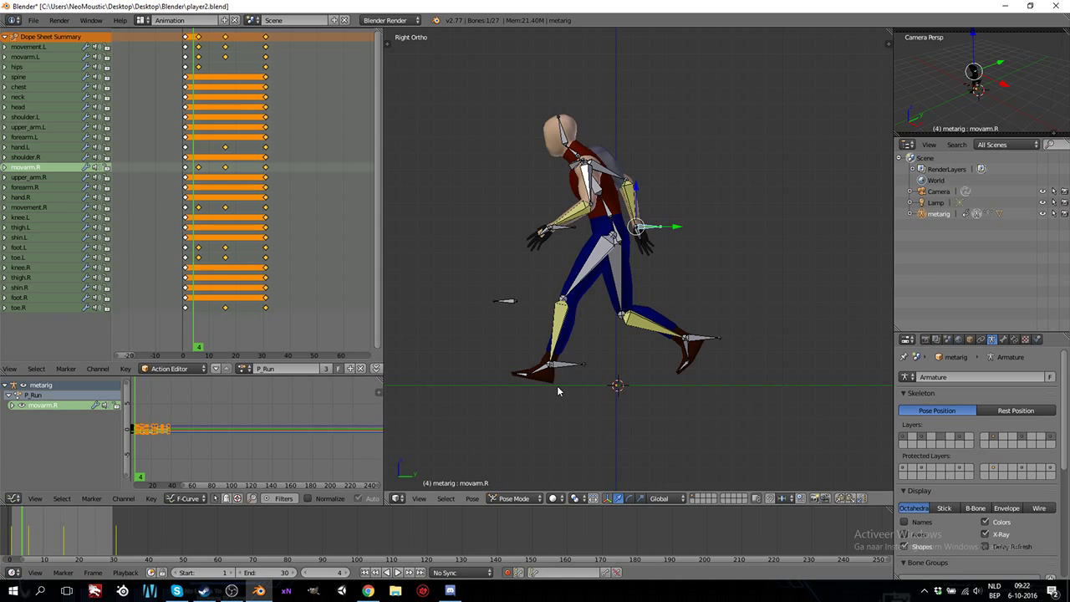
# - At frame 11, lower the left foot control movement.L along global Z towards the ground
pyautogui.hotkey('alt', 'a')
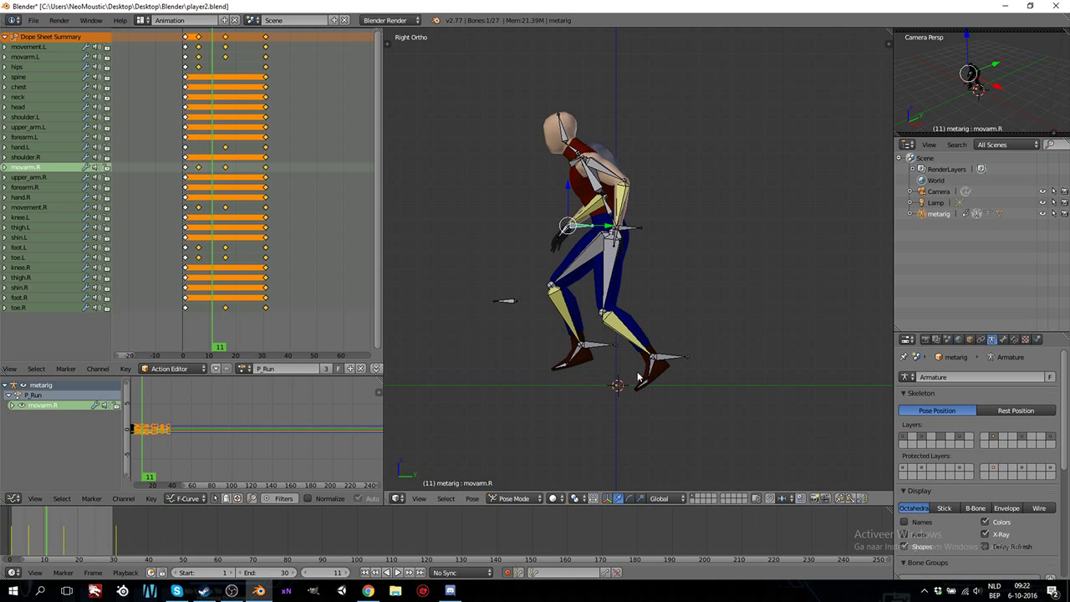
pyautogui.rightClick(672, 364)
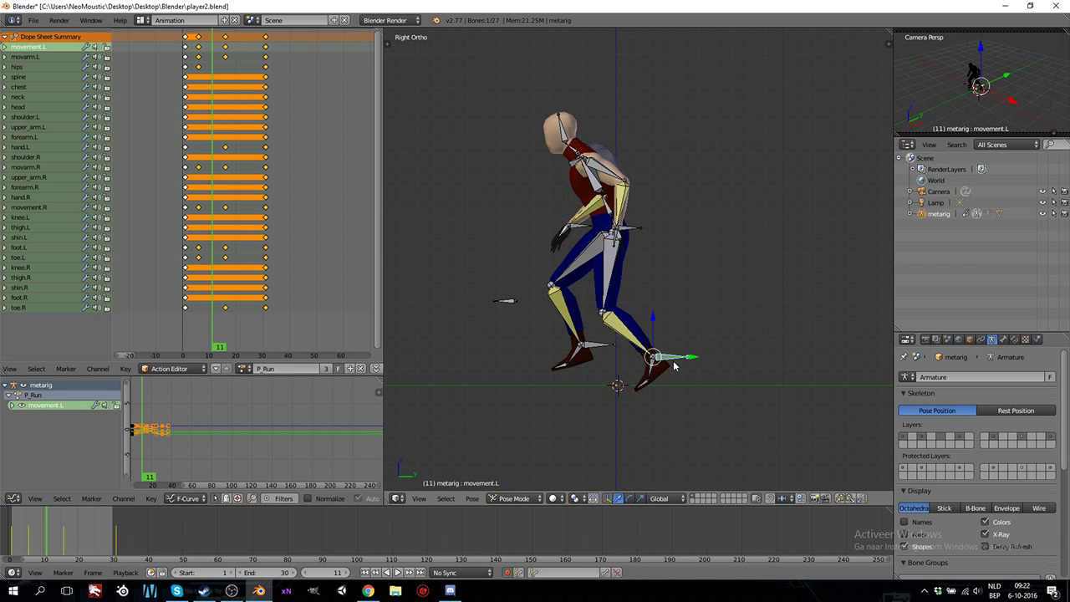
pyautogui.press('g')
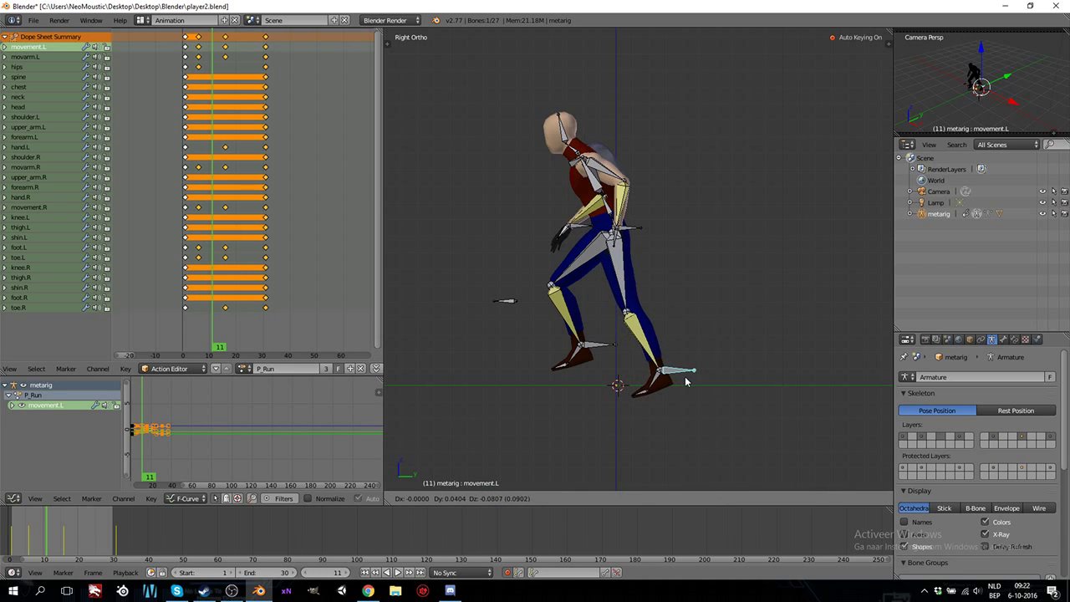
pyautogui.rightClick(679, 365)
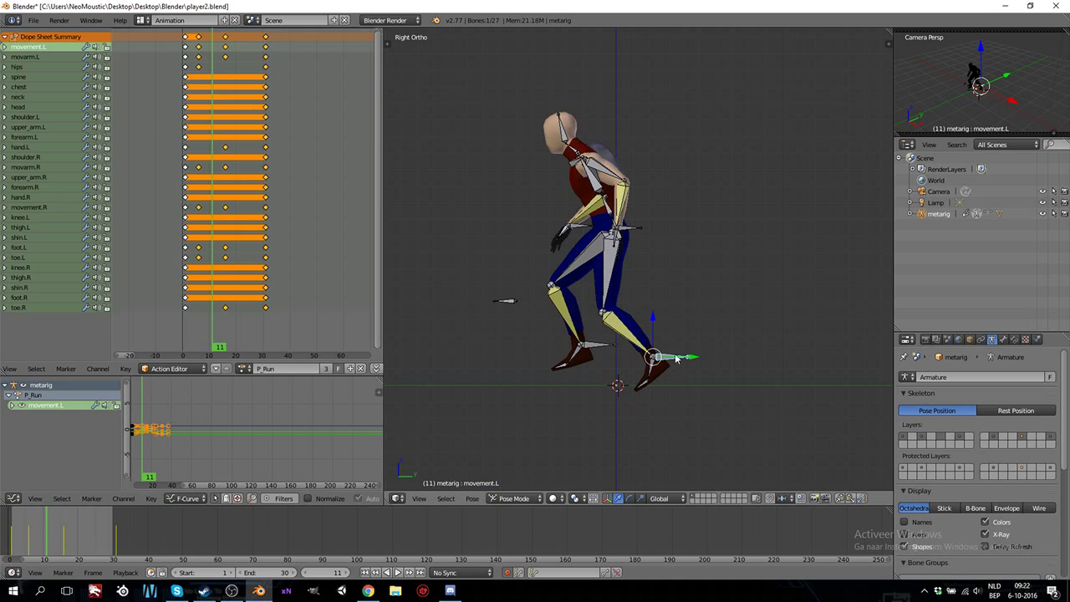
pyautogui.moveTo(653, 316); pyautogui.dragTo(654, 329)
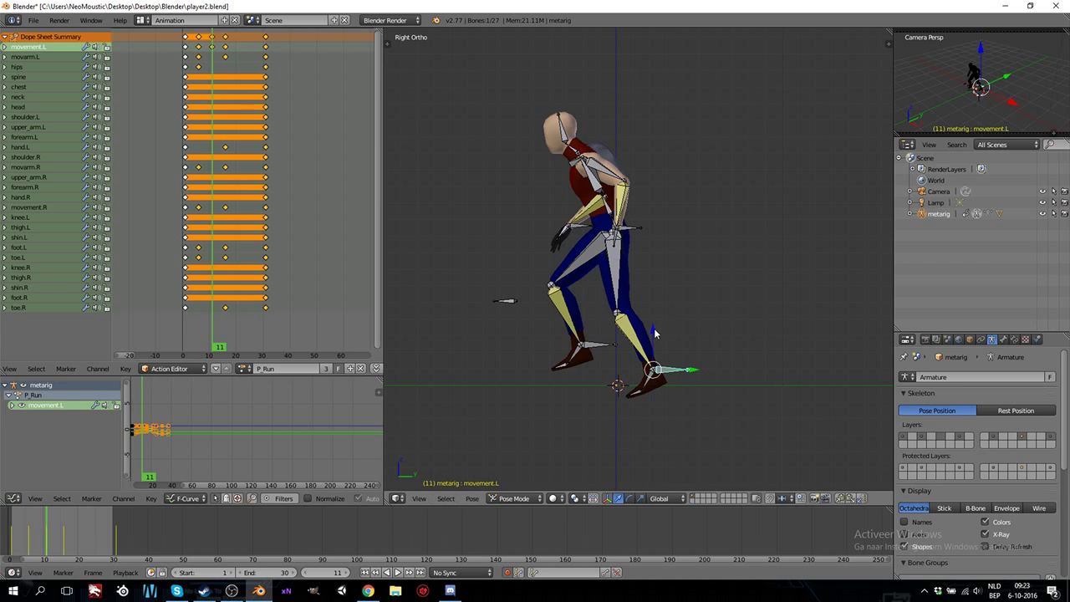
# - Rotate the foot.L and toe.L bones so the left foot lies flat on the ground at frame 11
pyautogui.rightClick(656, 387)
pyautogui.press('r')
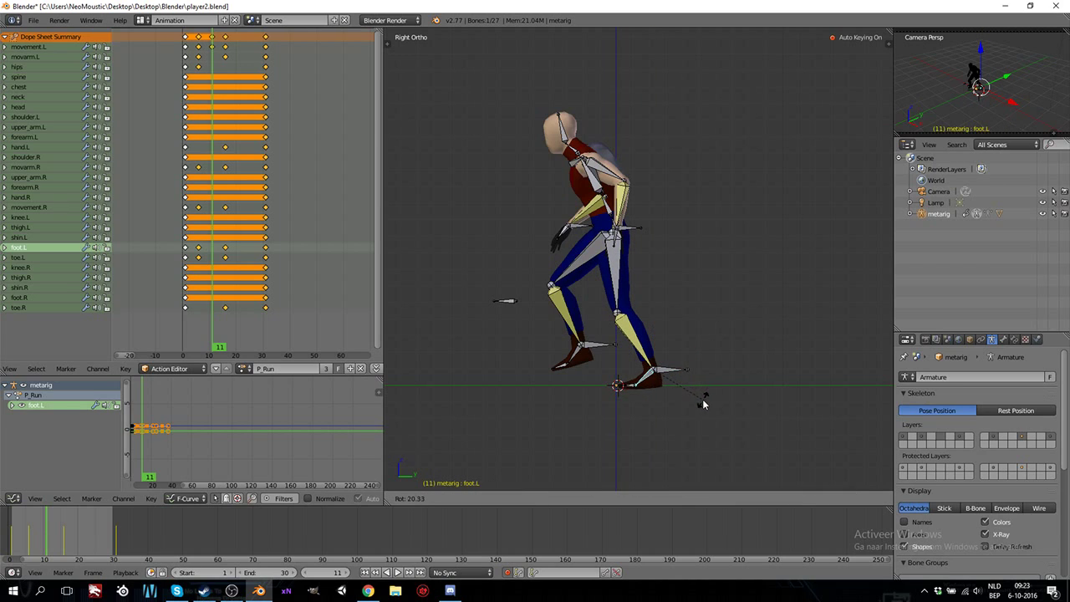
pyautogui.click(700, 407)
pyautogui.rightClick(629, 386)
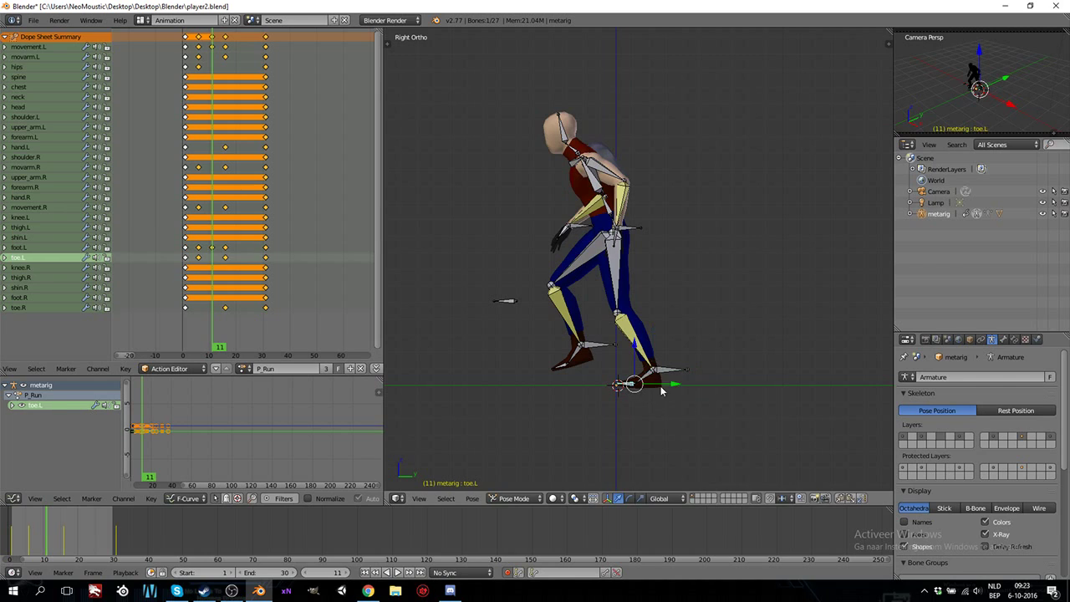
pyautogui.press('r')
pyautogui.click(669, 386)
pyautogui.moveTo(600, 308); pyautogui.dragTo(655, 317, button='middle')
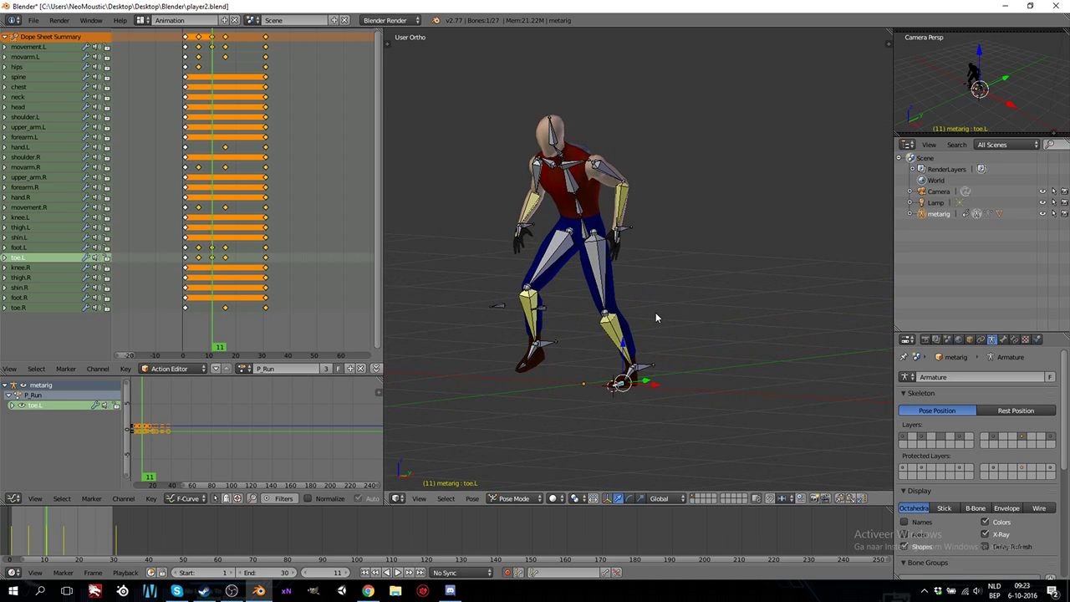
pyautogui.press('KP_3')
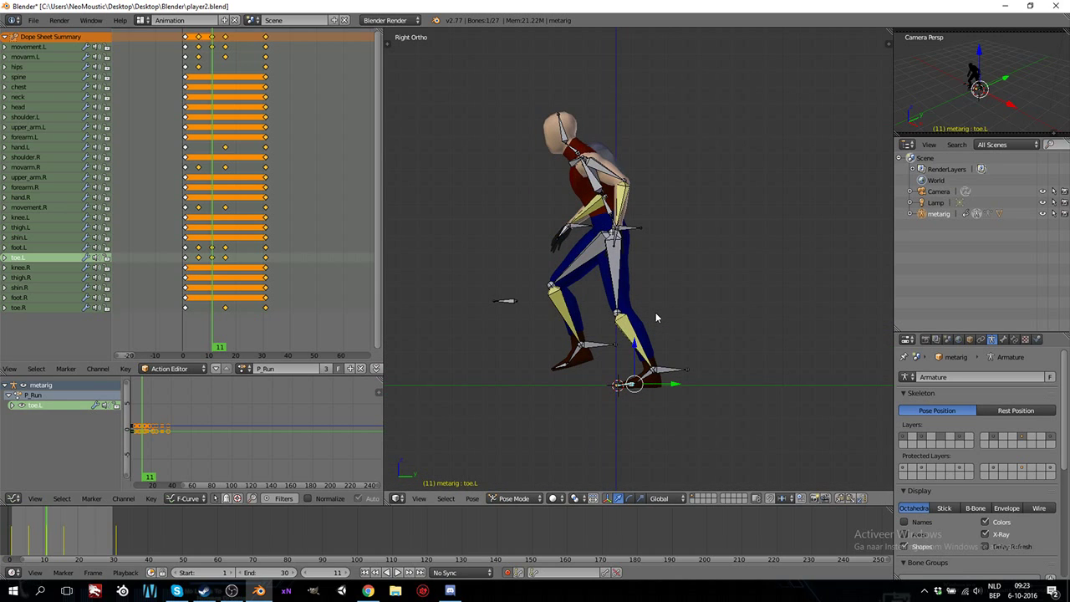
# - At frame 21, lower the right foot control movement.R about 0.08 along global Z to plant the foot
pyautogui.press('Right')
pyautogui.press('Right')
pyautogui.press('Right')
pyautogui.press('Right')
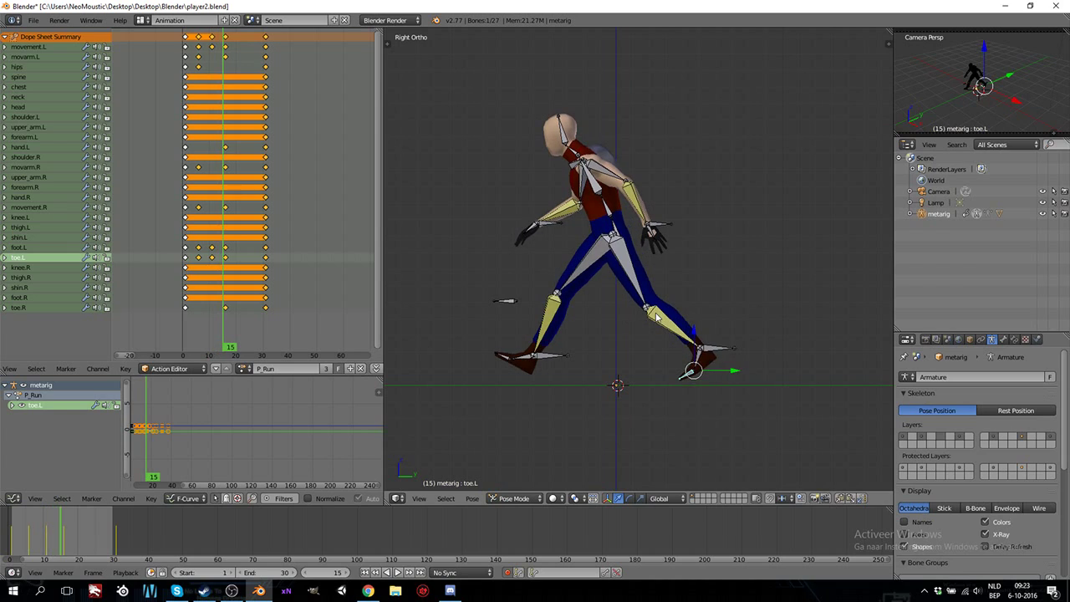
pyautogui.press('Right')
pyautogui.press('Right')
pyautogui.press('Right')
pyautogui.press('Right')
pyautogui.press('Right')
pyautogui.press('Right')
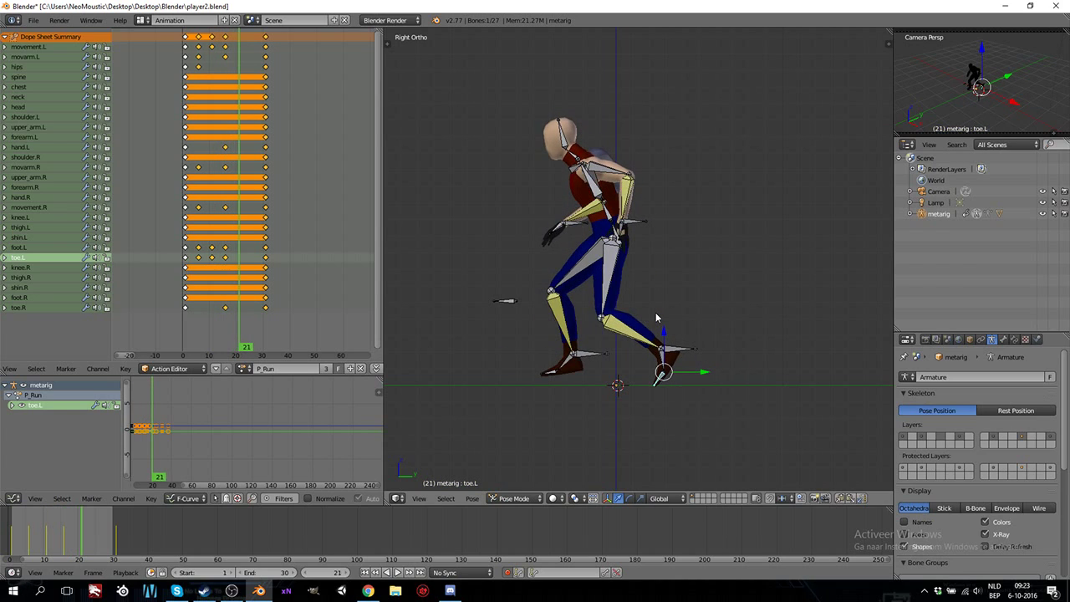
pyautogui.rightClick(583, 356)
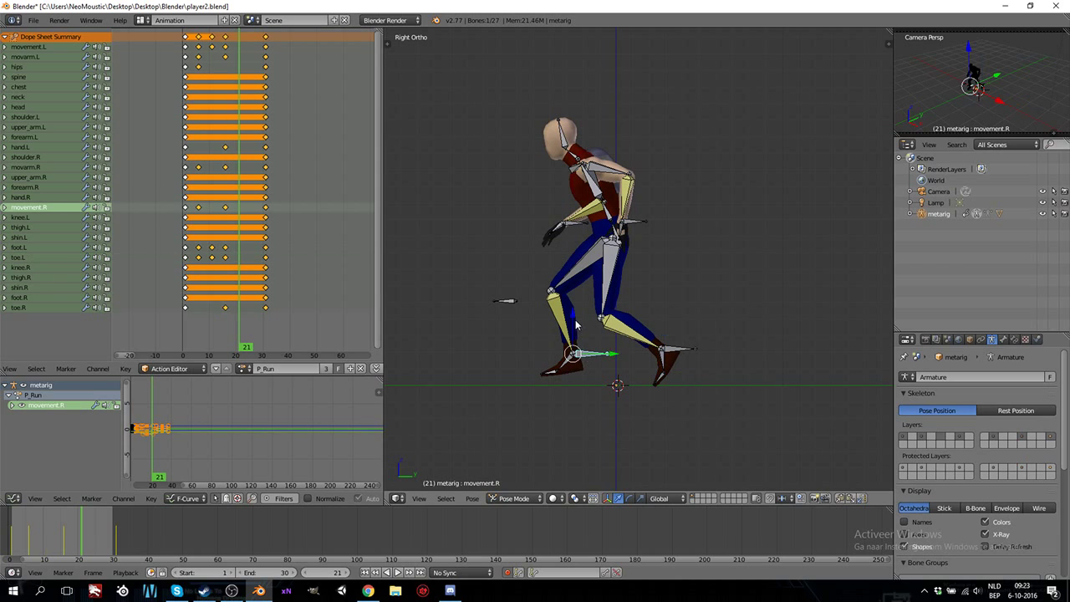
pyautogui.press('g')
pyautogui.press('z')
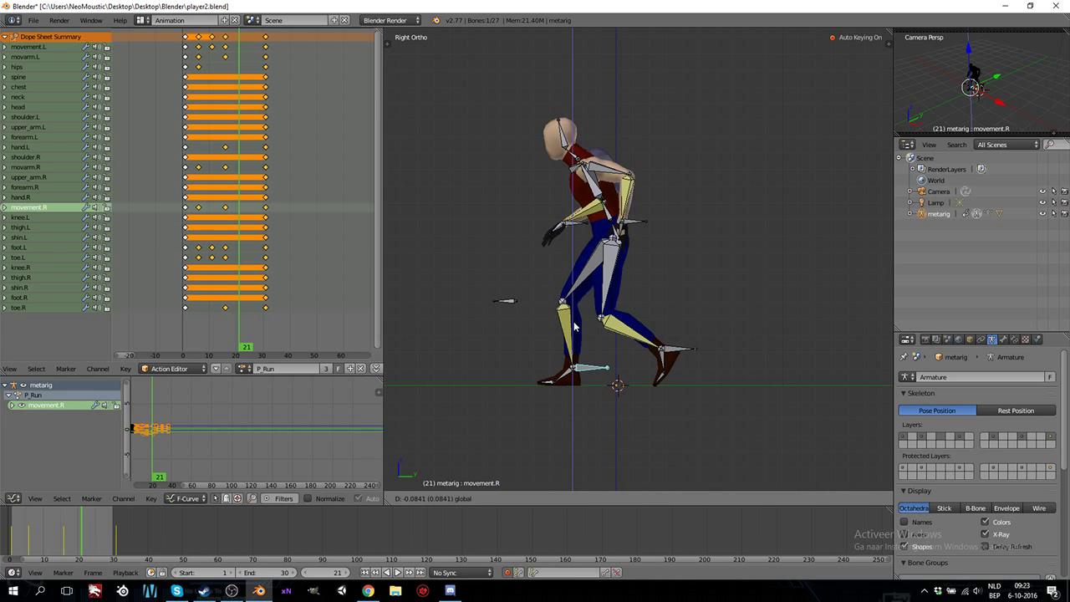
pyautogui.click(574, 326)
# - Raise the hips bone slightly along global Z at frame 21 to straighten the standing leg
pyautogui.rightClick(616, 234)
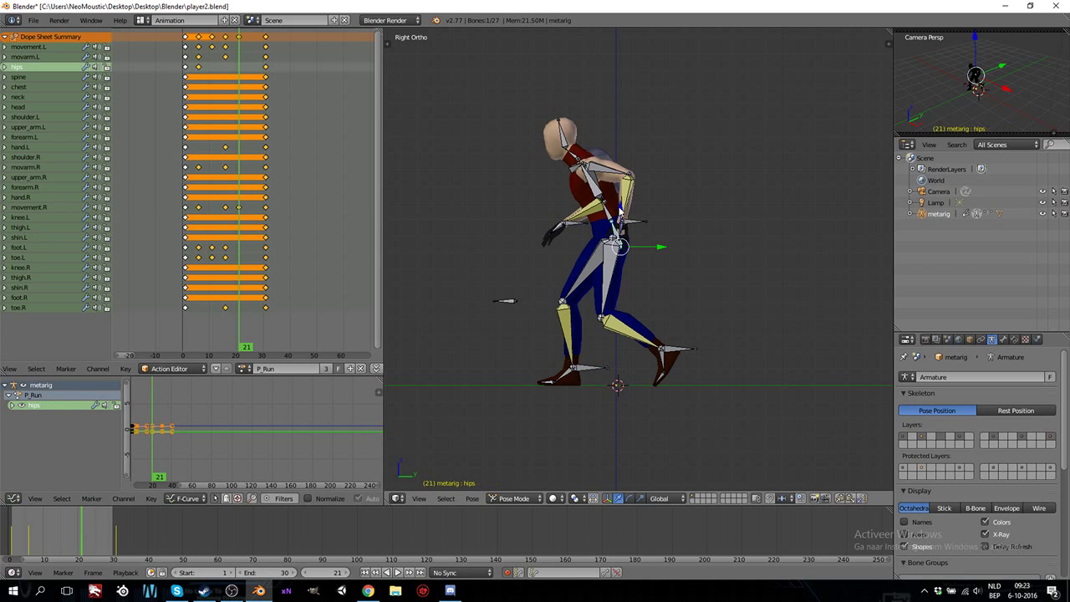
pyautogui.press('g')
pyautogui.press('z')
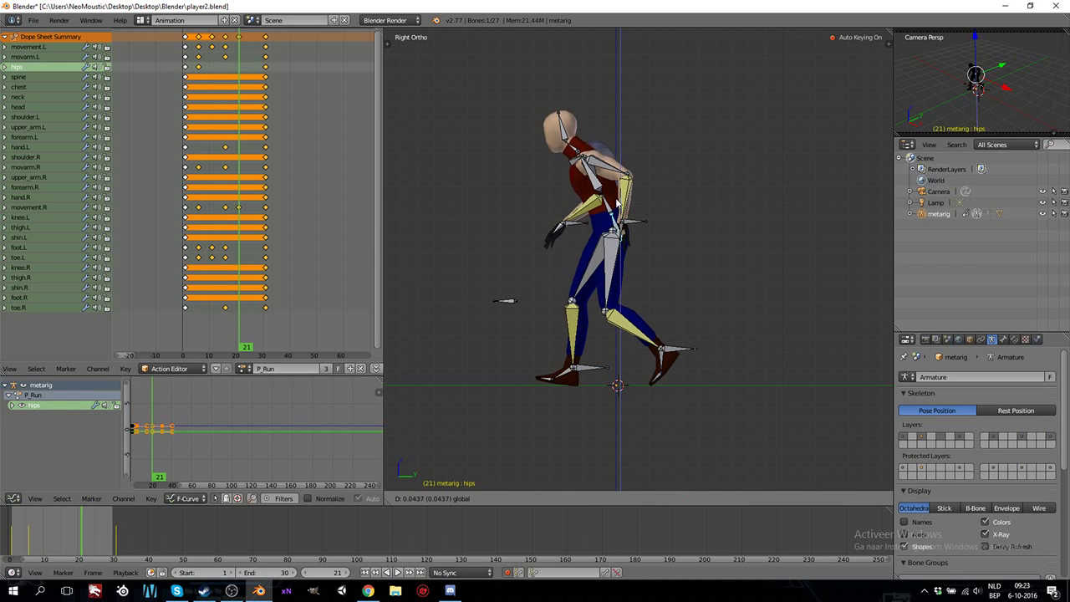
pyautogui.click(617, 201)
# - Rotate the foot.R and toe.R bones to level the planted right foot with the ground
pyautogui.rightClick(568, 374)
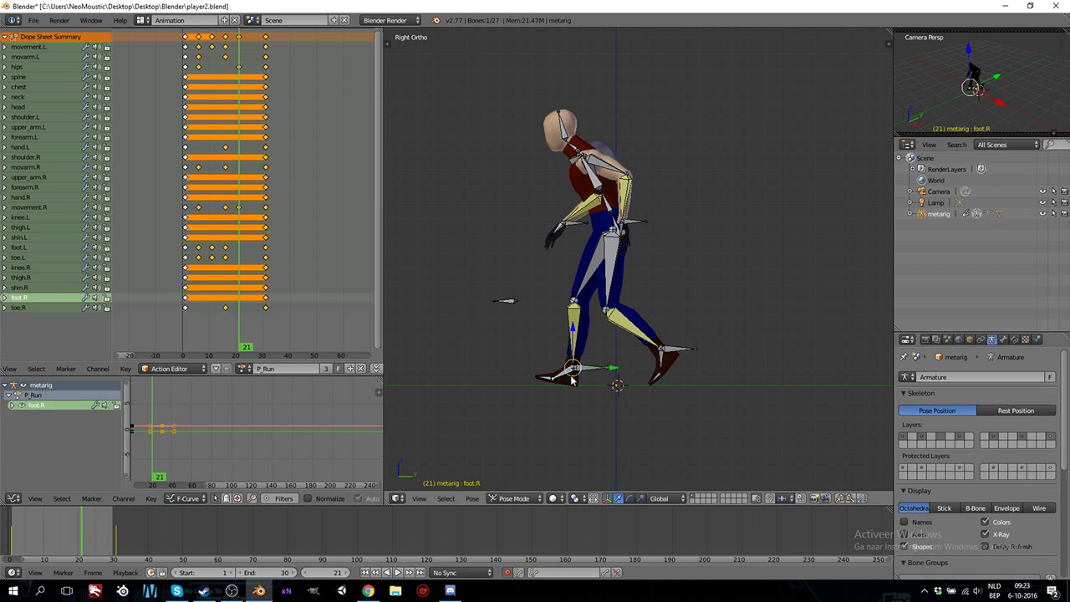
pyautogui.press('r')
pyautogui.click(627, 376)
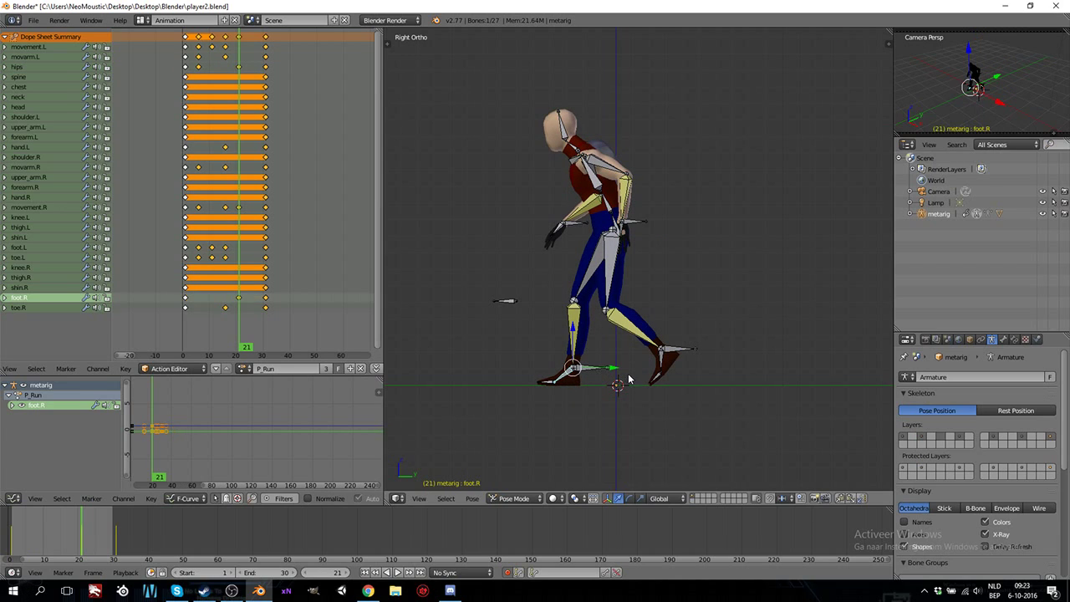
pyautogui.rightClick(549, 387)
pyautogui.press('r')
pyautogui.click(620, 393)
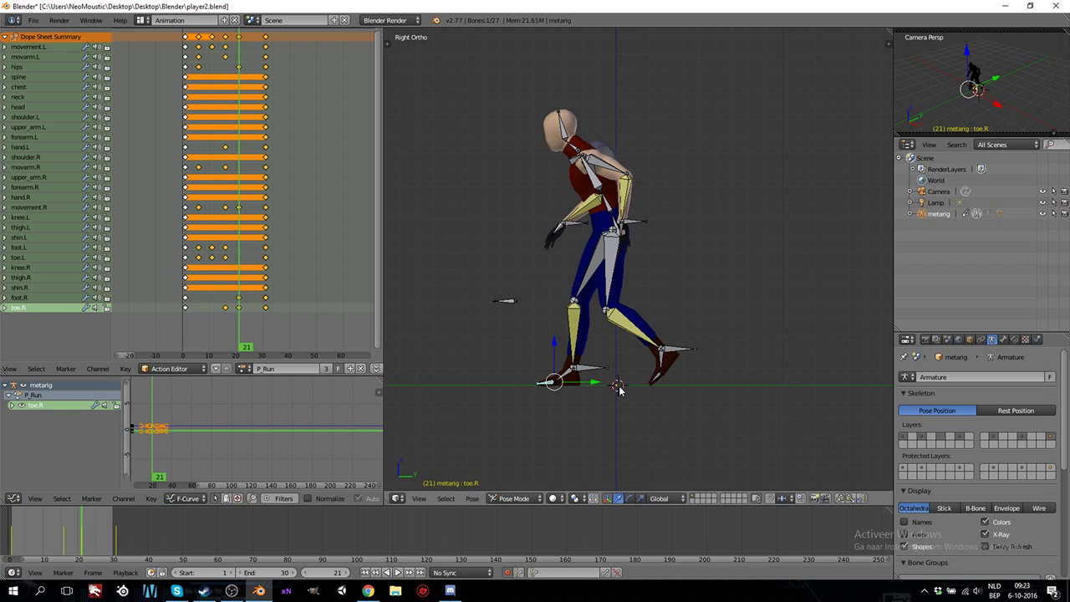
# - Raise the trailing left foot control movement.L and lower the arm control movarm.R slightly along global Z
pyautogui.rightClick(675, 354)
pyautogui.moveTo(662, 325); pyautogui.dragTo(660, 285)
pyautogui.rightClick(573, 226)
pyautogui.moveTo(565, 186); pyautogui.dragTo(563, 194)
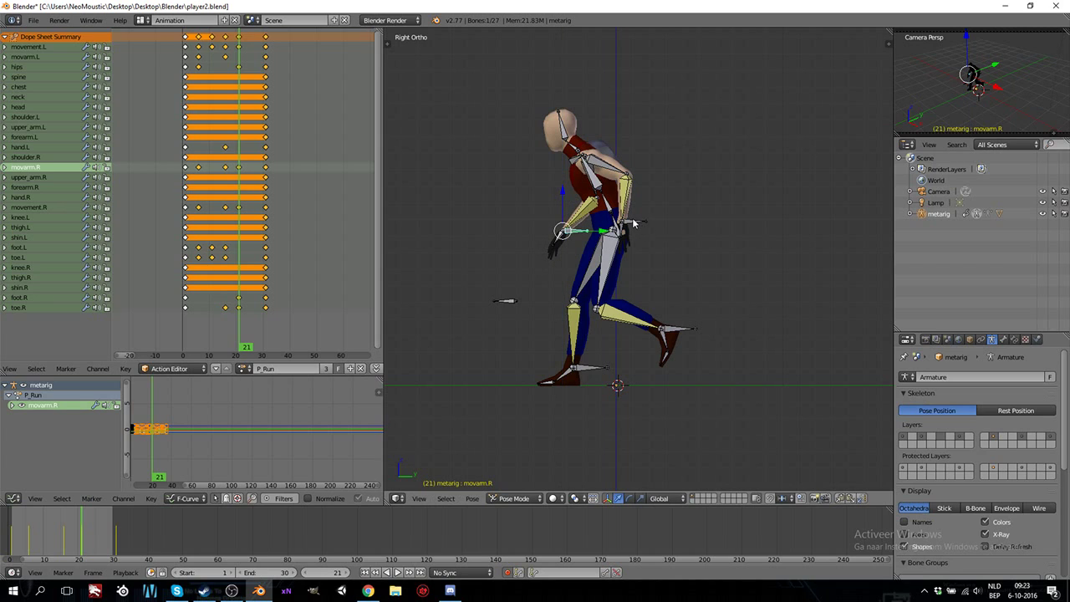
# - Lower the arm control movarm.L slightly in side view and shift it a little outward along global X in front view
pyautogui.rightClick(632, 218)
pyautogui.click(621, 188)
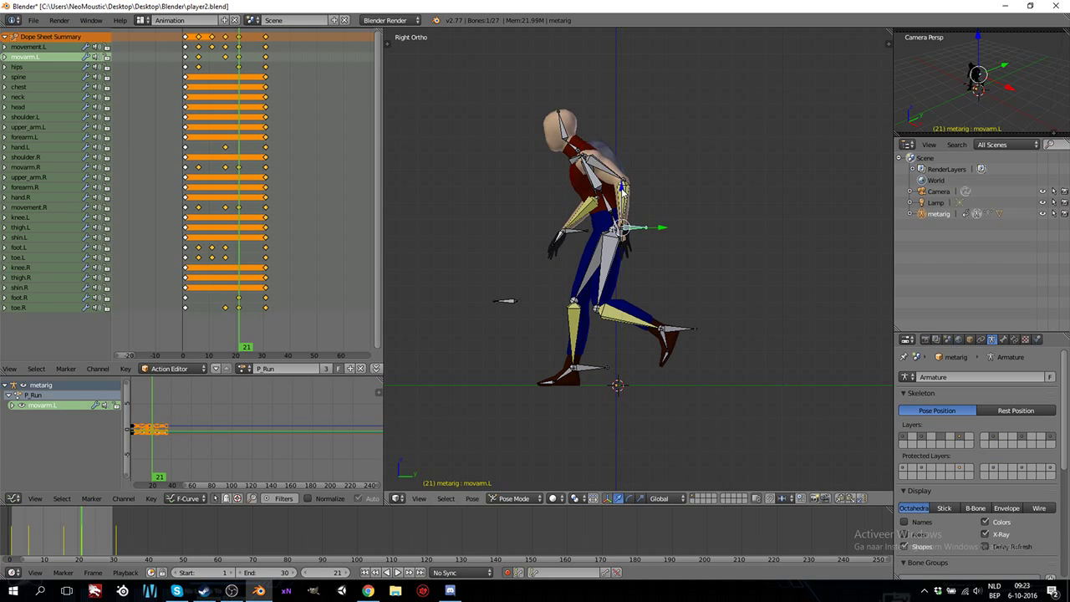
pyautogui.press('KP_1')
pyautogui.moveTo(666, 230); pyautogui.dragTo(673, 227)
pyautogui.moveTo(748, 269); pyautogui.dragTo(699, 278, button='middle')
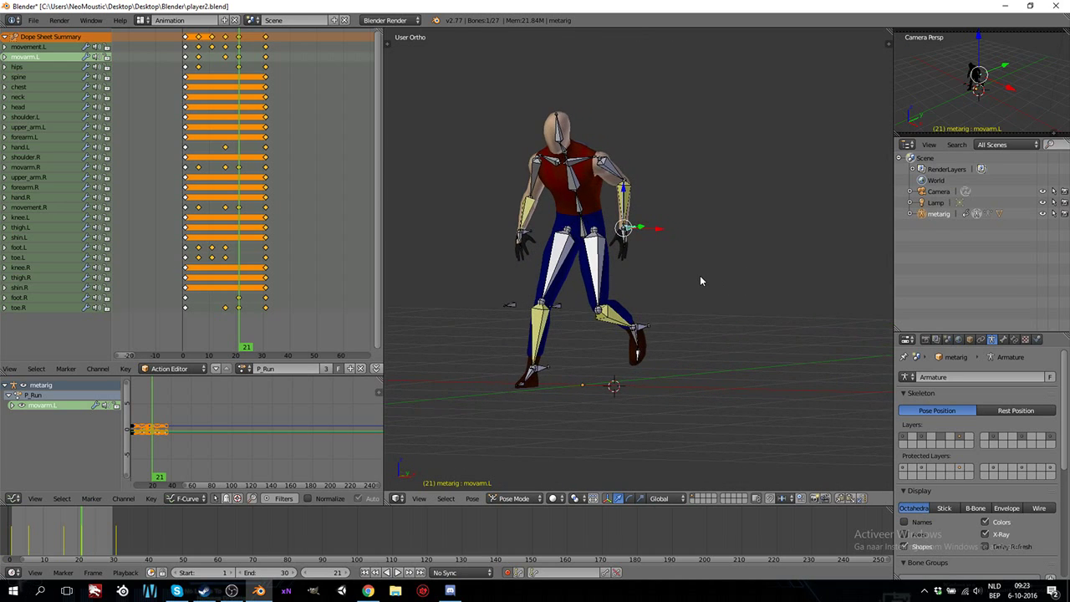
pyautogui.press('KP_3')
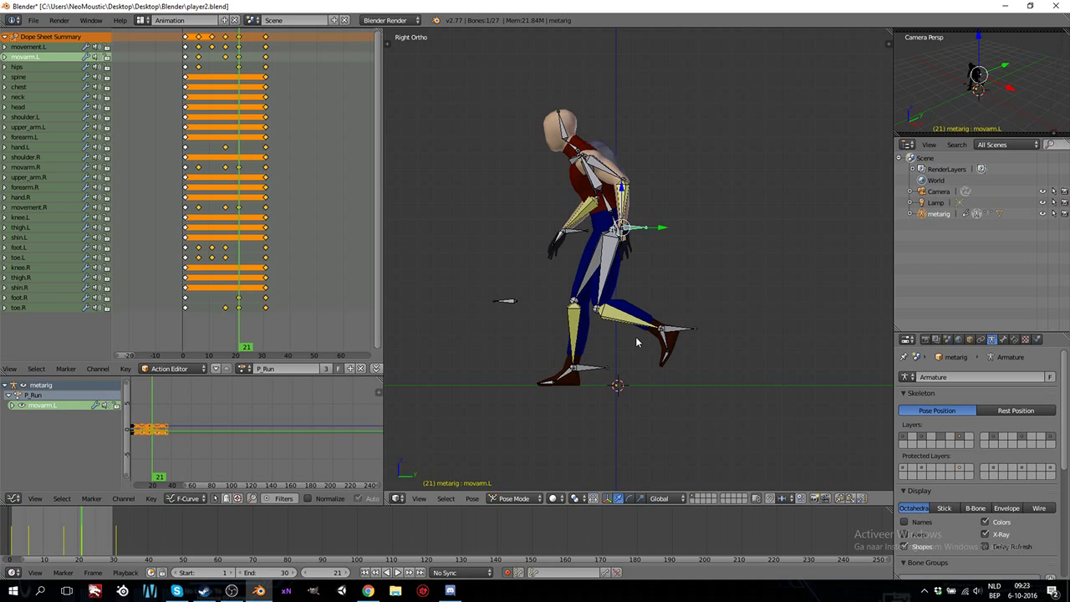
# - At frame 26, raise the hips bone about 0.04 along global Z in side view
pyautogui.press('Right')
pyautogui.press('Right')
pyautogui.press('Right')
pyautogui.press('Right')
pyautogui.press('Right')
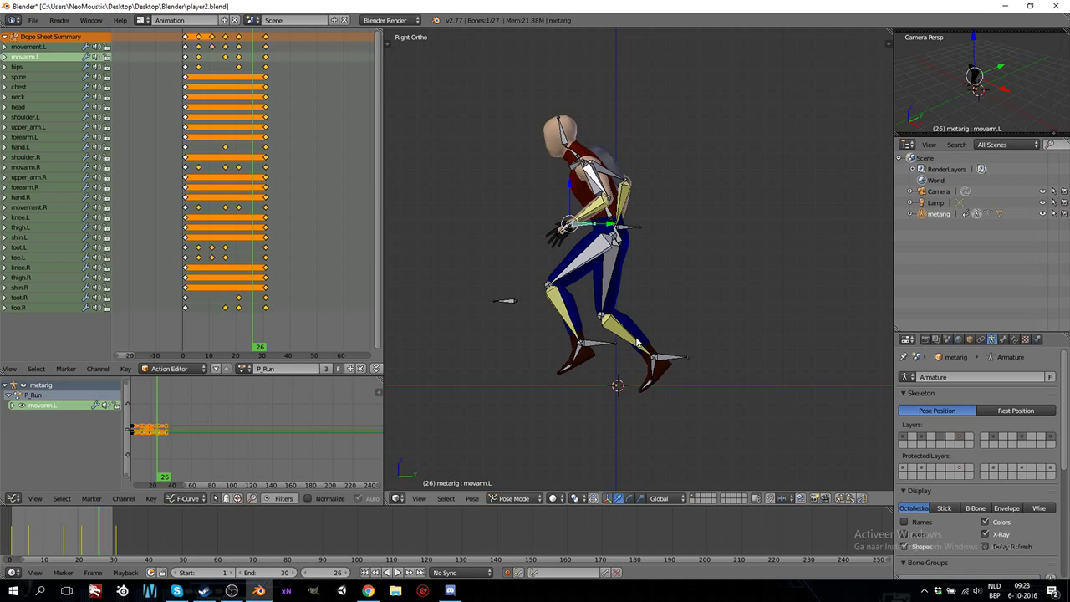
pyautogui.rightClick(621, 237)
pyautogui.press('g')
pyautogui.press('z')
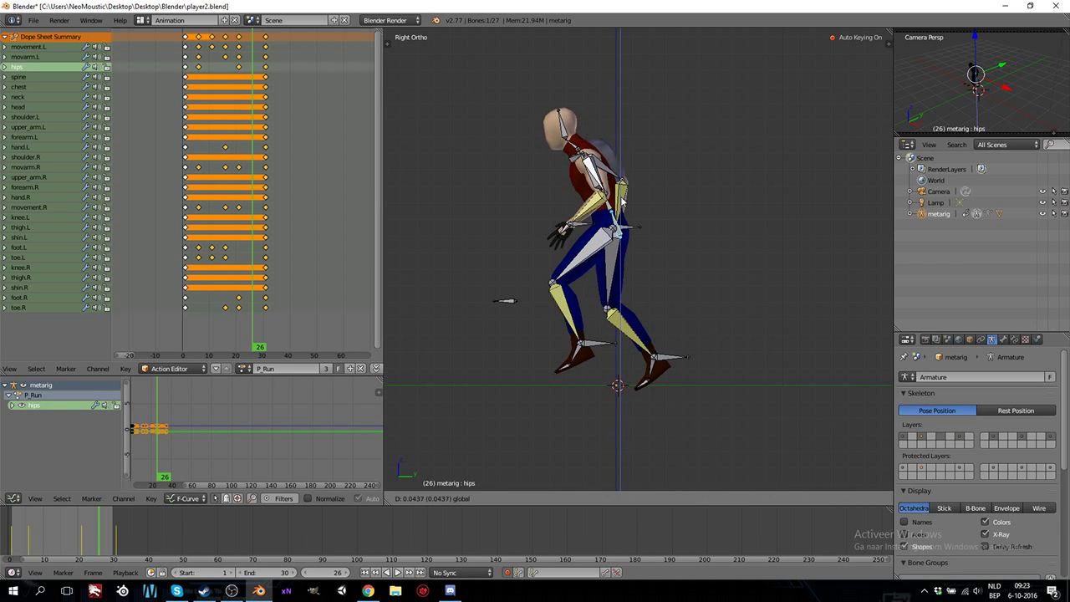
pyautogui.click(622, 199)
# - Lower the right foot control movement.R along global Z towards the ground at frame 26
pyautogui.rightClick(670, 358)
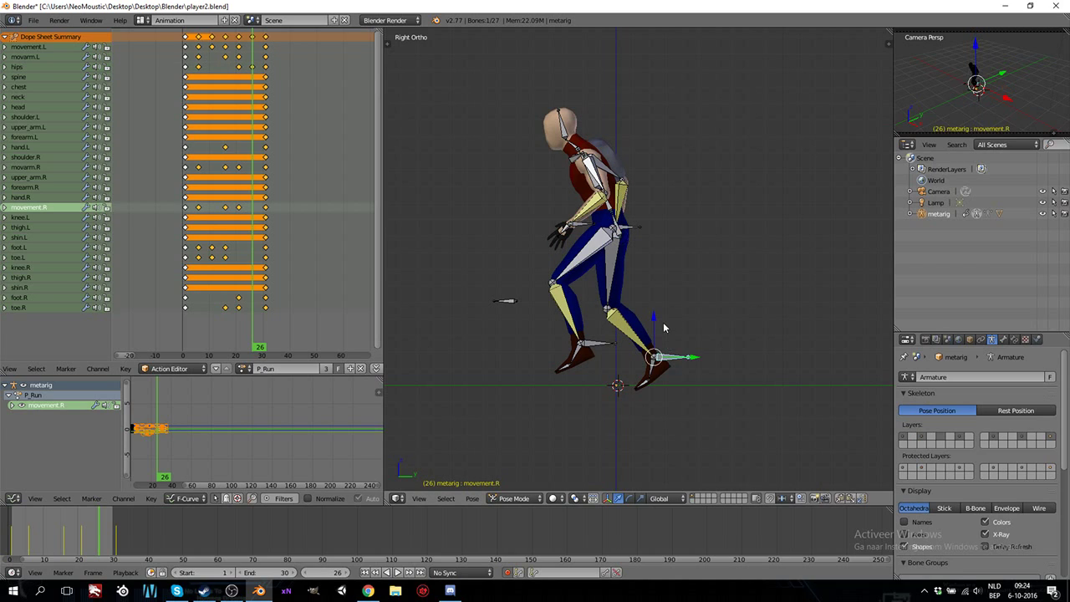
pyautogui.press('g')
pyautogui.press('z')
pyautogui.click(651, 325)
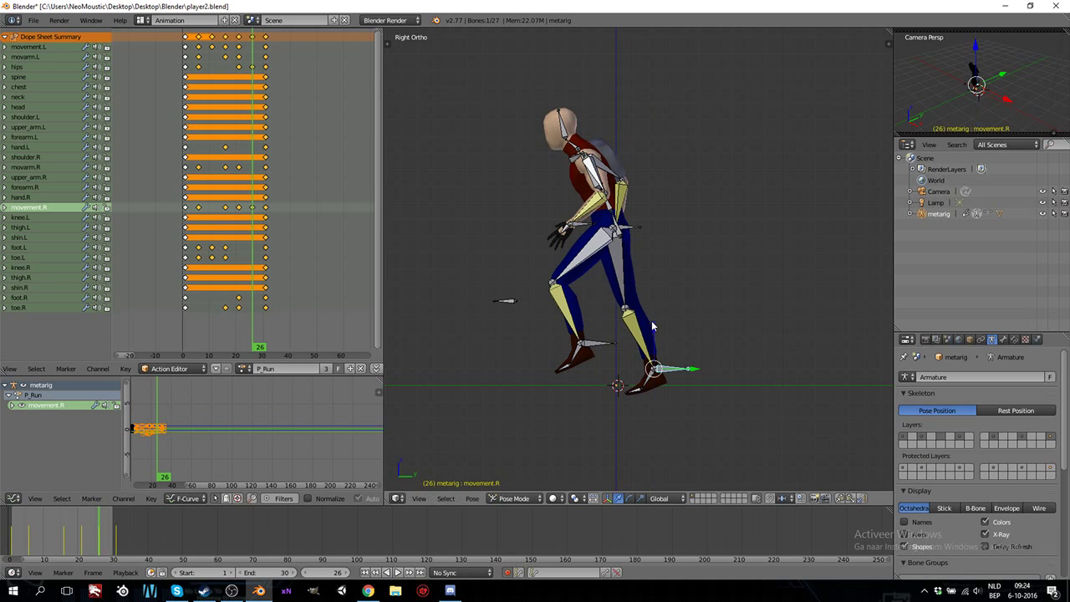
# - Lower the hips bone slightly along global Z at frame 26
pyautogui.rightClick(622, 200)
pyautogui.press('g')
pyautogui.press('z')
pyautogui.click(627, 219)
# - Rotate the foot.R bone to bring the right sole closer to level at frame 26
pyautogui.rightClick(657, 378)
pyautogui.press('r')
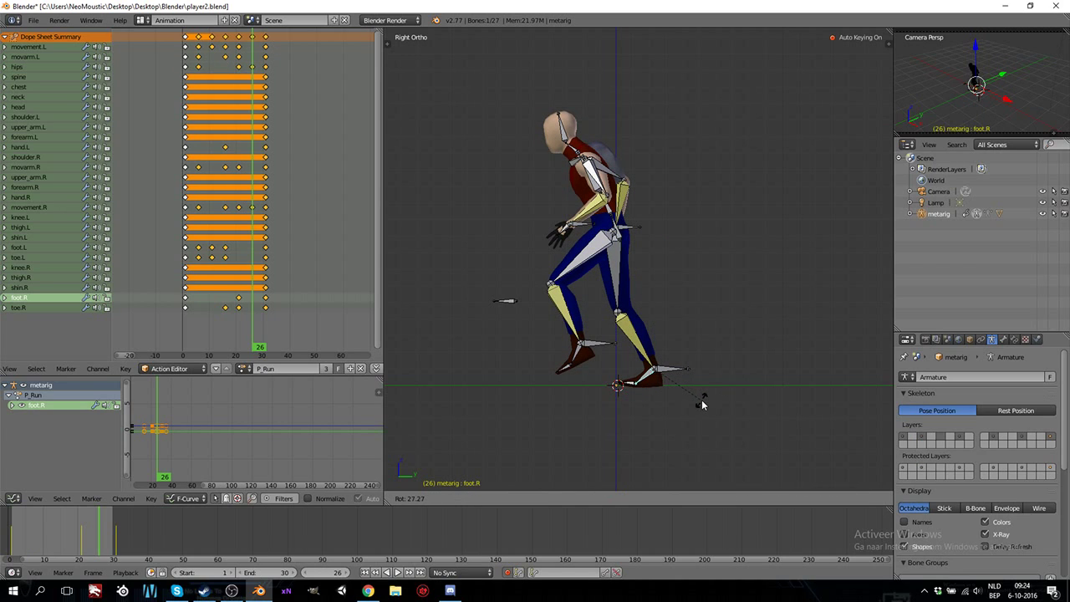
pyautogui.click(711, 389)
# - Raise the foot control movement.R about 0.04 along global Z and rotate toe.R flat against the ground
pyautogui.rightClick(673, 372)
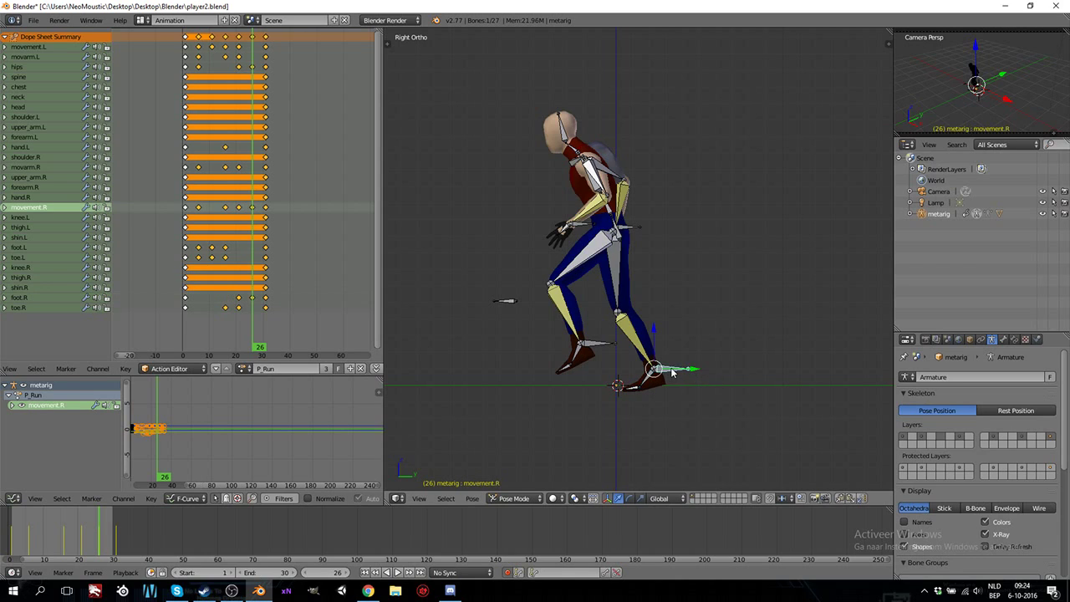
pyautogui.press('g')
pyautogui.press('z')
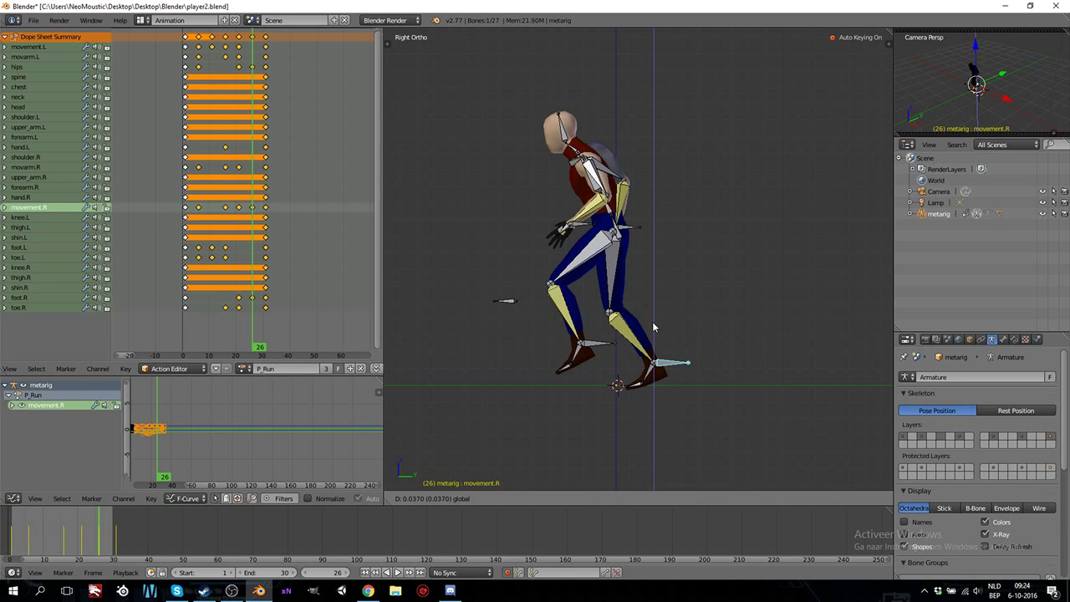
pyautogui.click(652, 320)
pyautogui.rightClick(639, 386)
pyautogui.press('r')
pyautogui.click(681, 380)
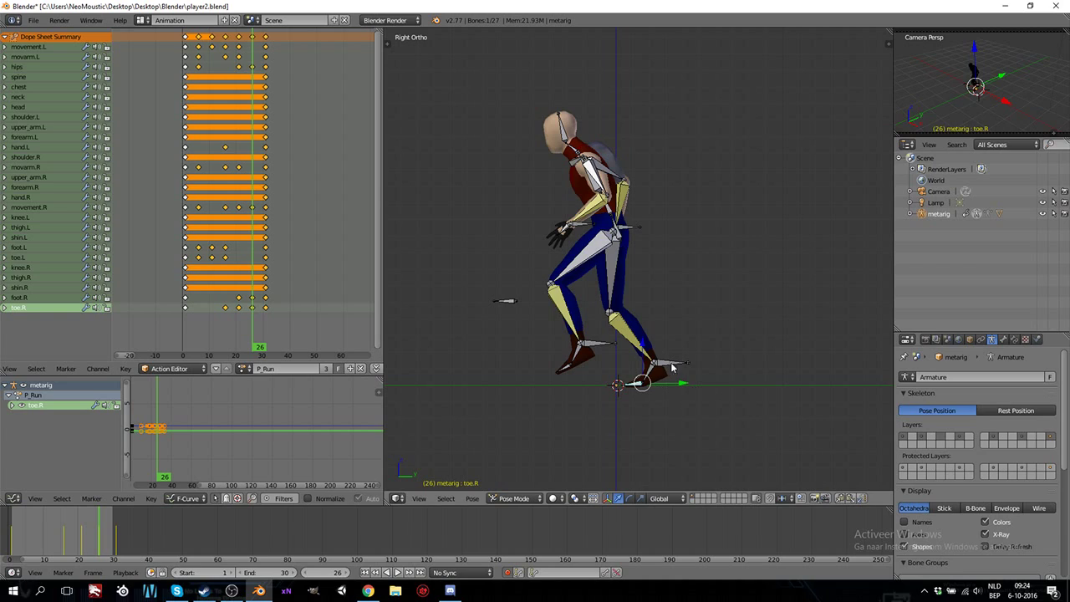
# - Step through the frames between 26 and 31, and play back the run cycle in side view to check the motion
pyautogui.rightClick(619, 237)
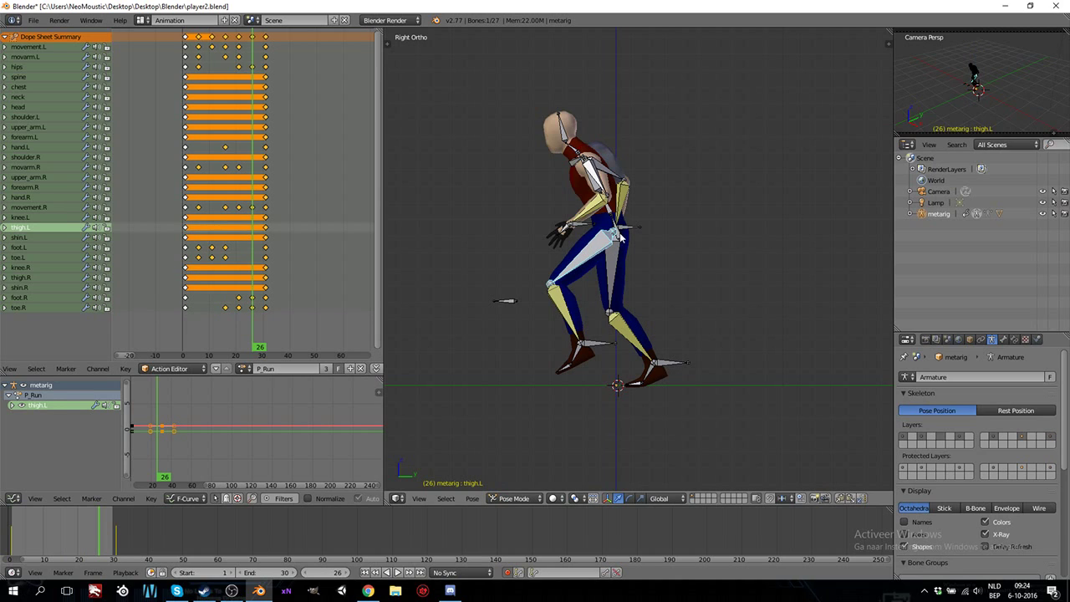
pyautogui.press('Right')
pyautogui.press('Right')
pyautogui.press('Right')
pyautogui.press('Right')
pyautogui.press('Right')
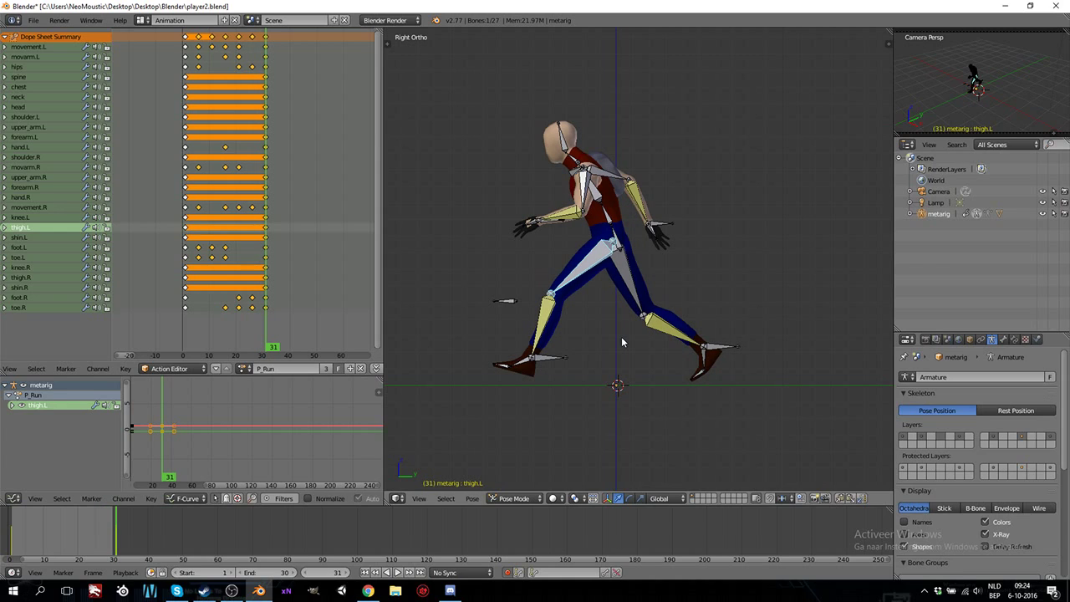
pyautogui.press('Left')
pyautogui.press('Left')
pyautogui.press('Left')
pyautogui.press('Left')
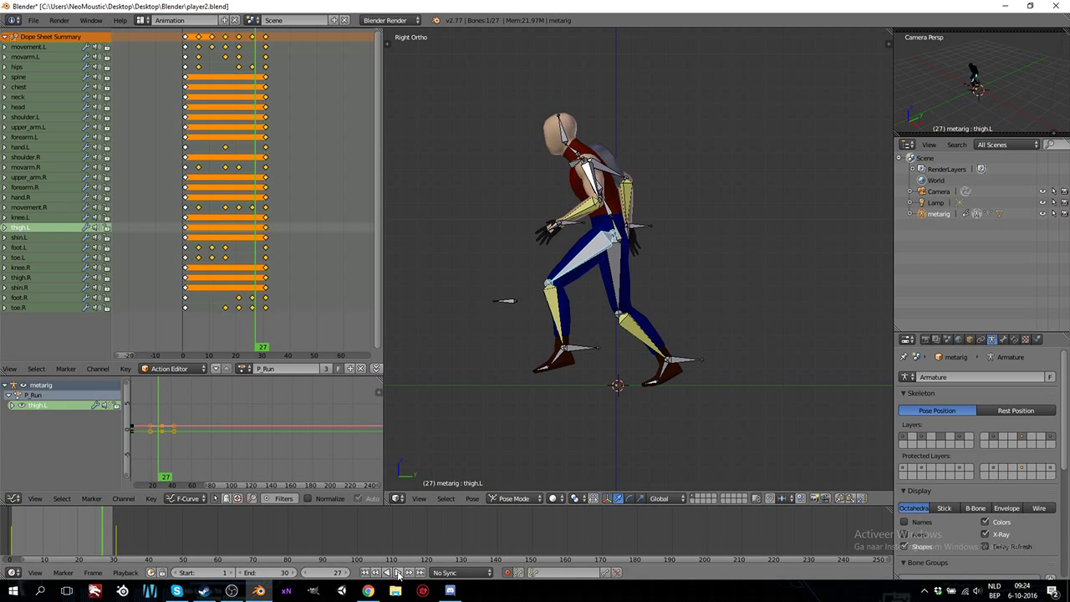
pyautogui.click(397, 571)
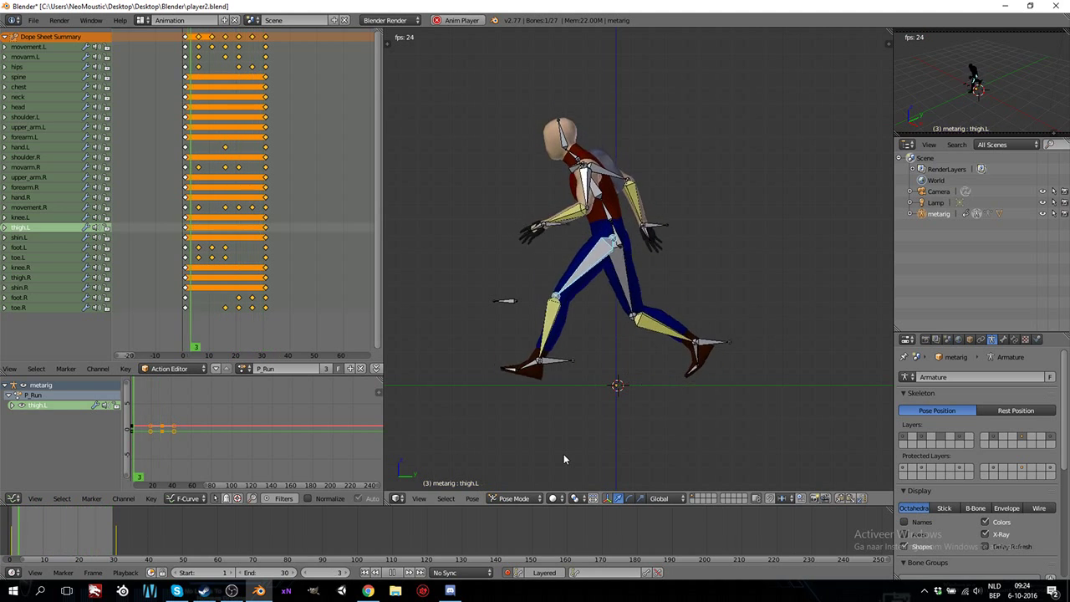
pyautogui.click(398, 574)
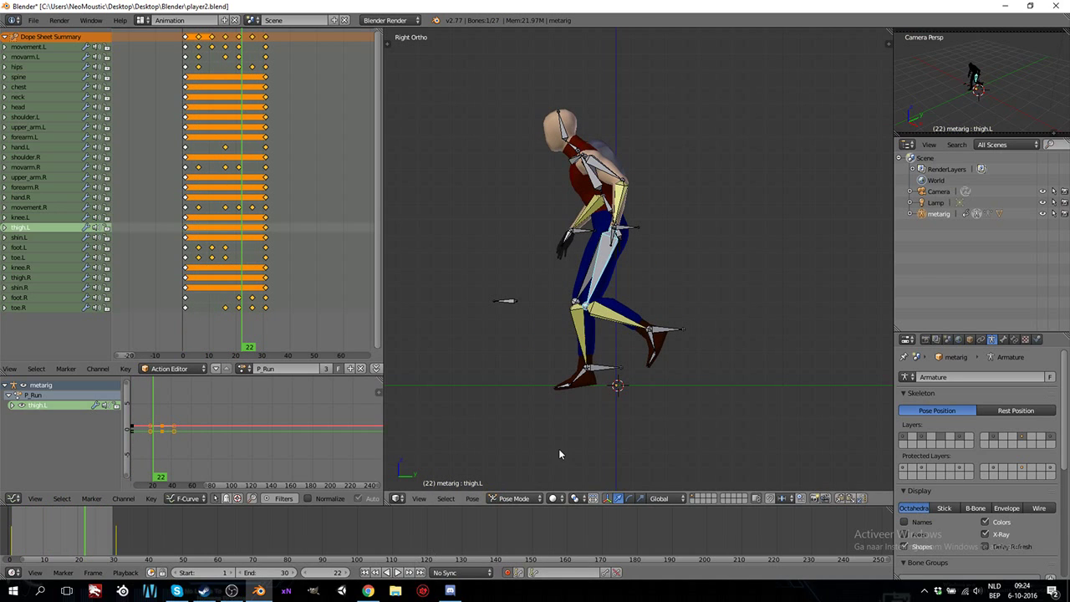
# - Step back and forth through the frames between 5 and 22 to examine the leg poses in side view
pyautogui.press('Left')
pyautogui.press('Left')
pyautogui.press('Left')
pyautogui.press('Left')
pyautogui.press('Left')
pyautogui.press('Left')
pyautogui.press('Left')
pyautogui.press('Left')
pyautogui.press('Left')
pyautogui.press('Left')
pyautogui.press('Left')
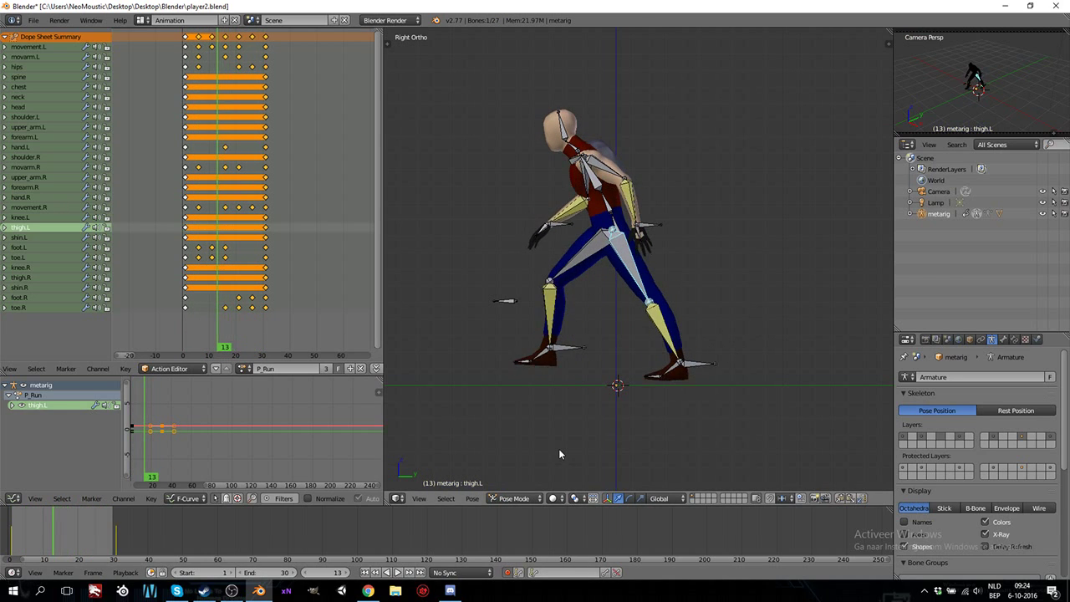
pyautogui.press('Right')
pyautogui.press('Right')
pyautogui.press('Right')
pyautogui.press('Right')
pyautogui.press('Right')
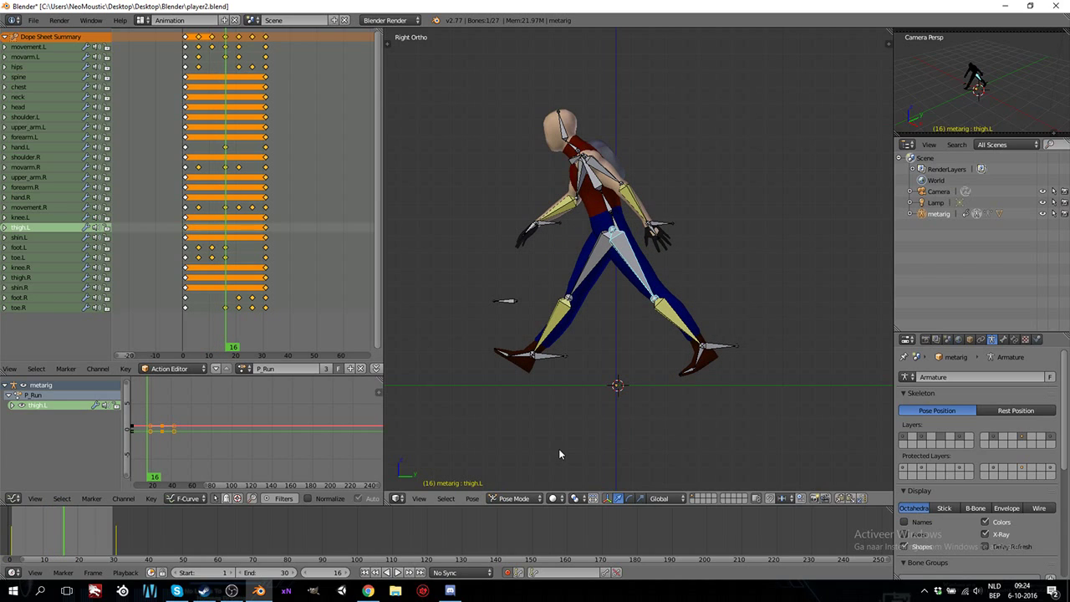
pyautogui.press('Left')
pyautogui.press('Left')
pyautogui.press('Left')
pyautogui.press('Left')
pyautogui.press('Left')
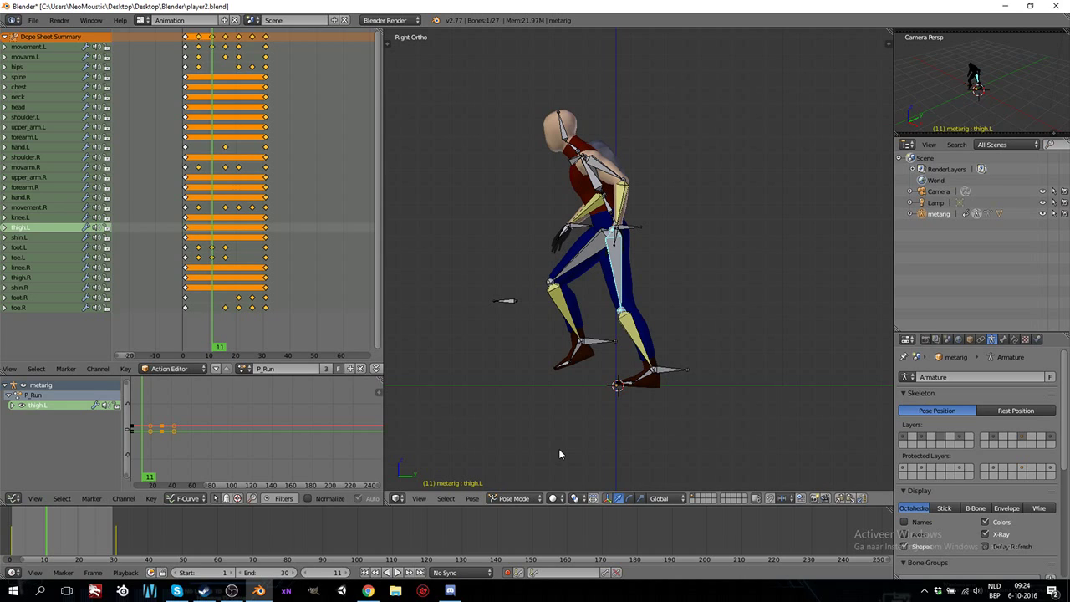
pyautogui.press('Left')
pyautogui.press('Left')
pyautogui.press('Left')
pyautogui.press('Left')
pyautogui.press('Left')
pyautogui.press('Left')
pyautogui.press('Right')
pyautogui.press('Right')
pyautogui.press('Right')
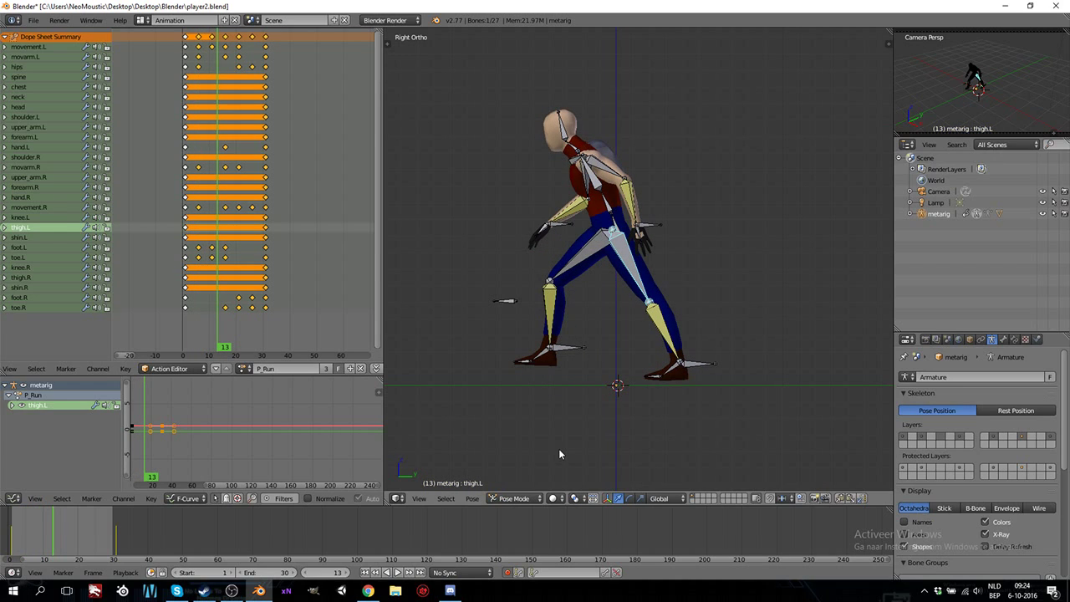
# - Raise the foot control movement.L about 0.007 along global Z at frame 11
pyautogui.press('Left')
pyautogui.press('Left')
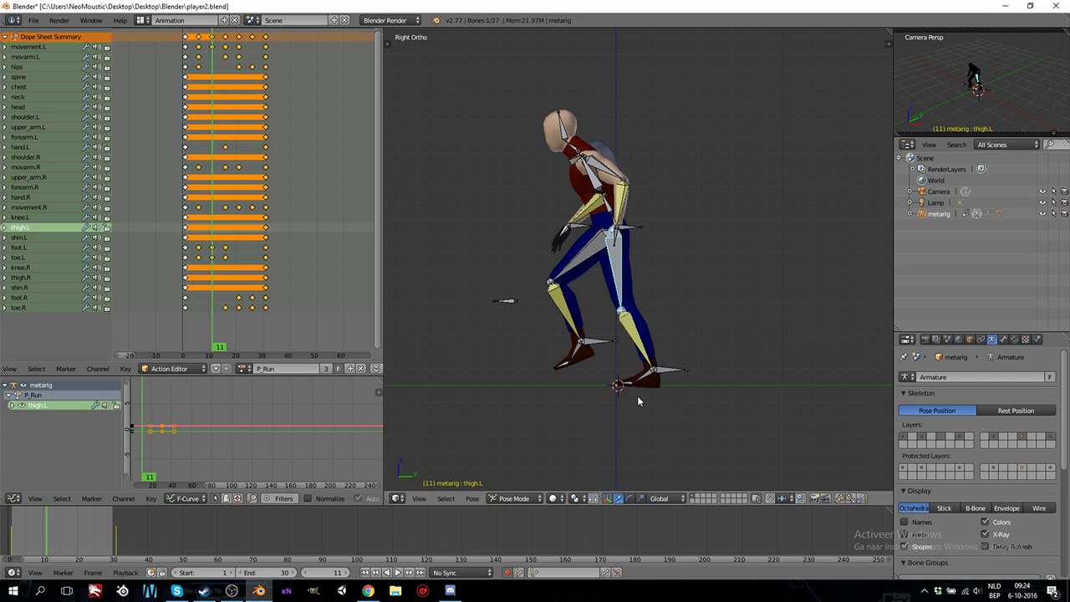
pyautogui.rightClick(666, 370)
pyautogui.press('g')
pyautogui.press('z')
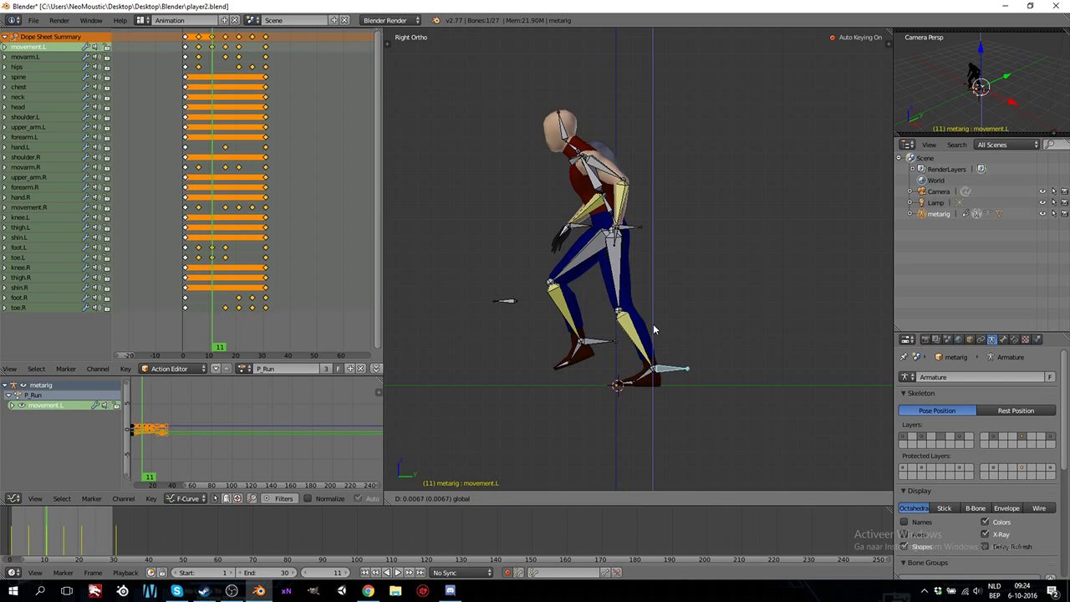
pyautogui.click(653, 324)
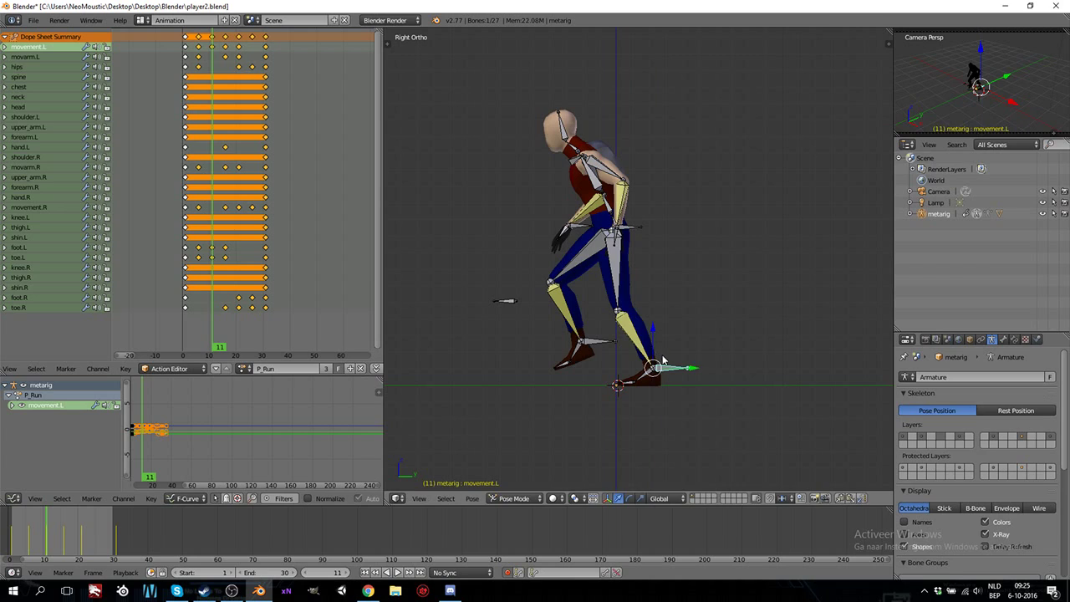
# - Step through the frames from 11 to 25 to check how the left foot moves through the stride
pyautogui.press('Right')
pyautogui.press('Right')
pyautogui.press('Right')
pyautogui.press('Right')
pyautogui.press('Right')
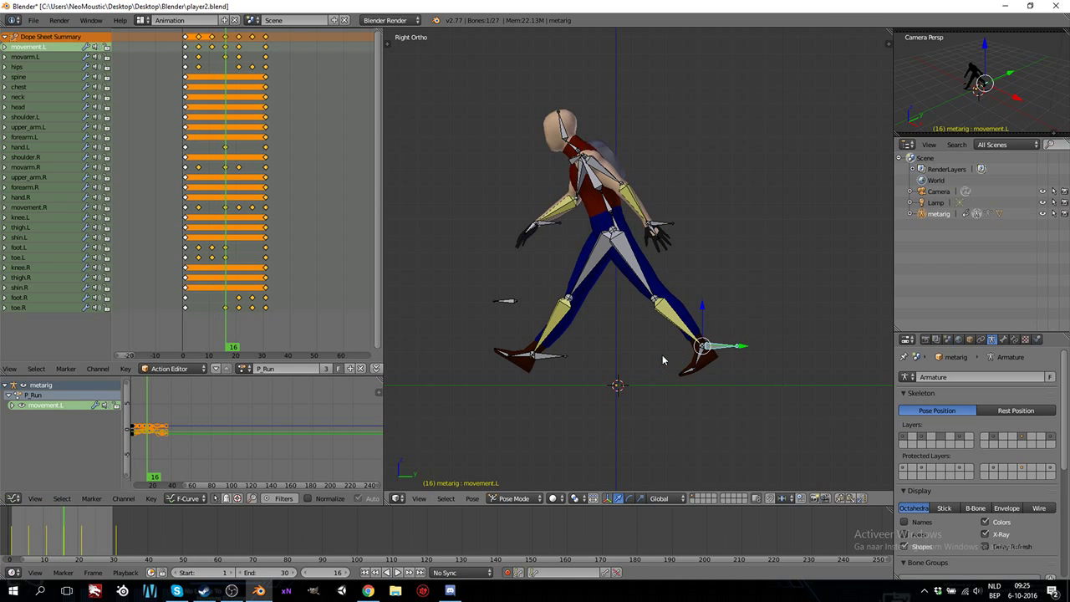
pyautogui.press('Right')
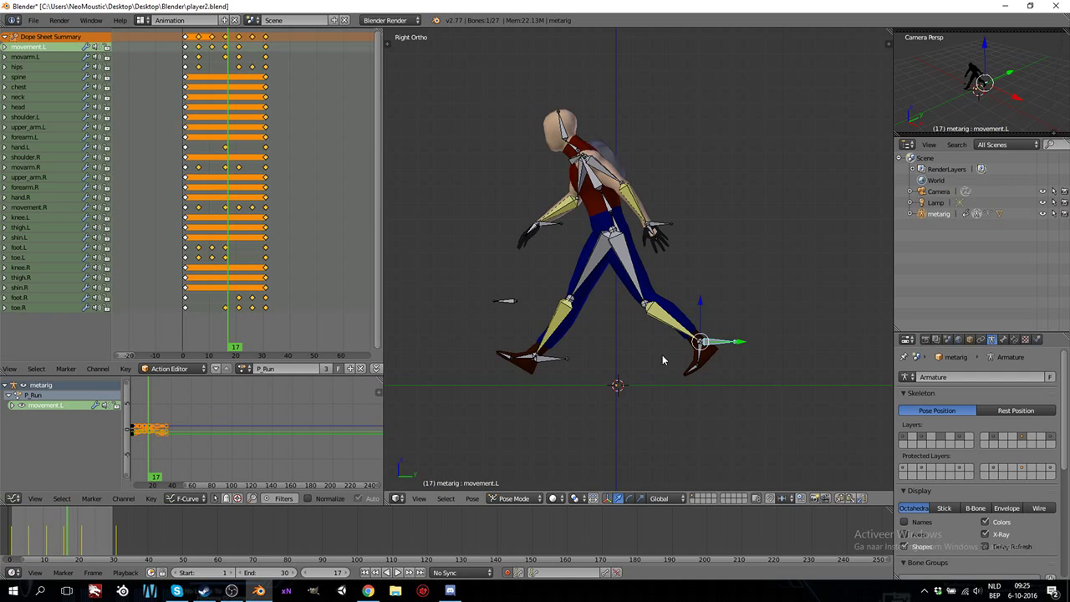
pyautogui.press('Left')
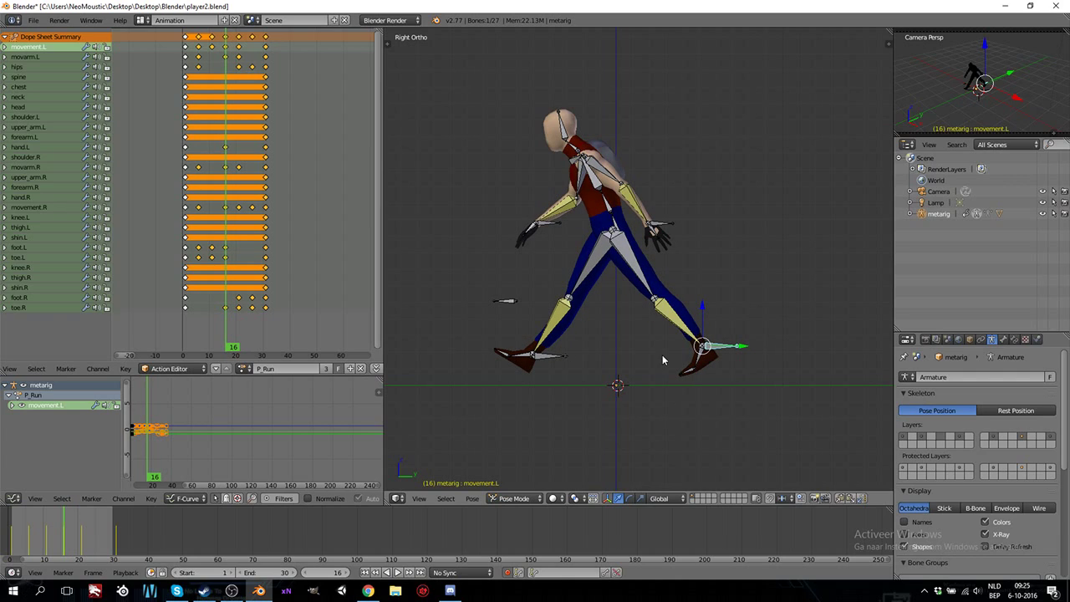
pyautogui.press('Right')
pyautogui.press('Right')
pyautogui.press('Right')
pyautogui.press('Right')
pyautogui.press('Right')
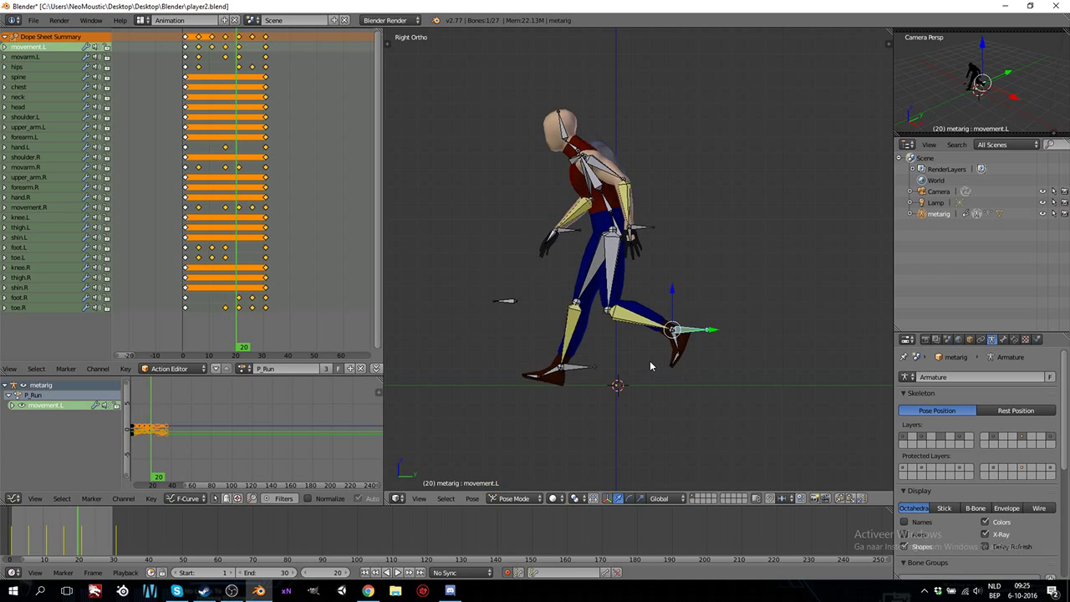
pyautogui.press('Right')
pyautogui.press('Right')
pyautogui.press('Right')
pyautogui.press('Right')
pyautogui.press('Right')
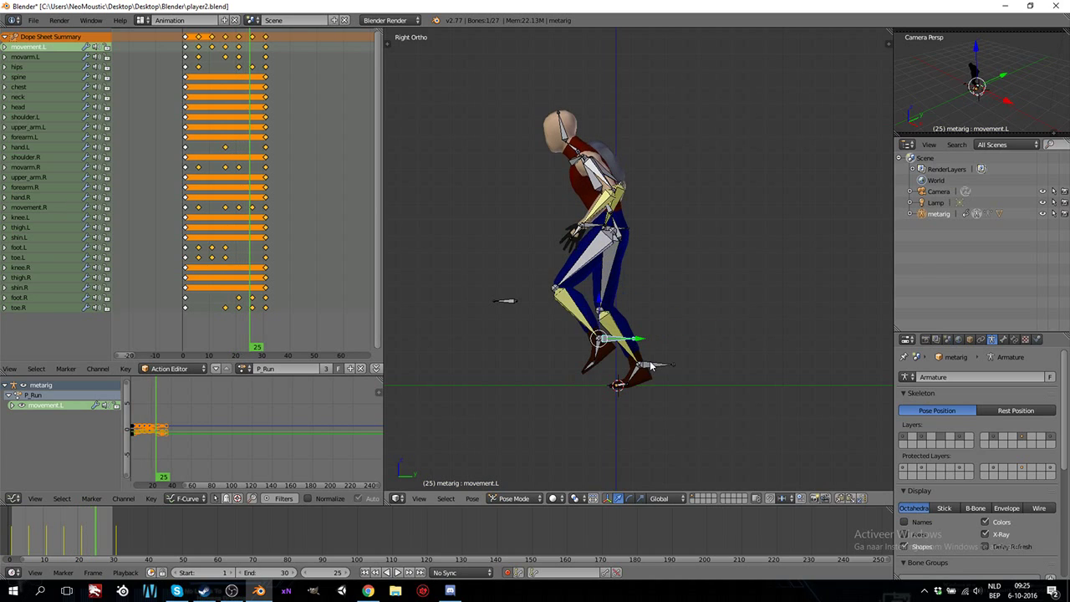
# - Lower the foot control movement.L about 0.01 along global Z at frame 26
pyautogui.press('Right')
pyautogui.press('Left')
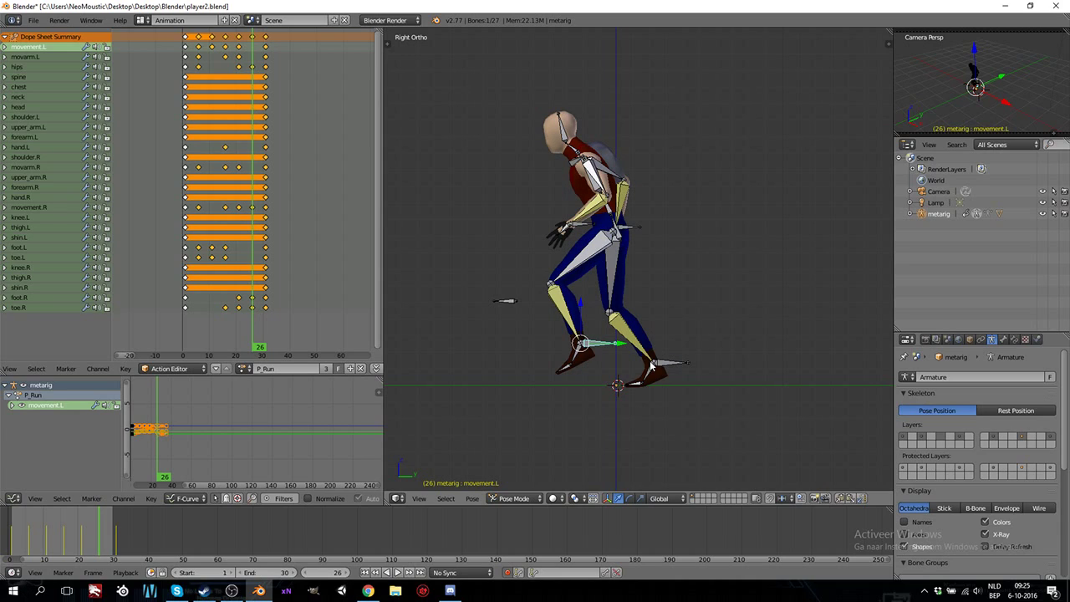
pyautogui.press('g')
pyautogui.press('z')
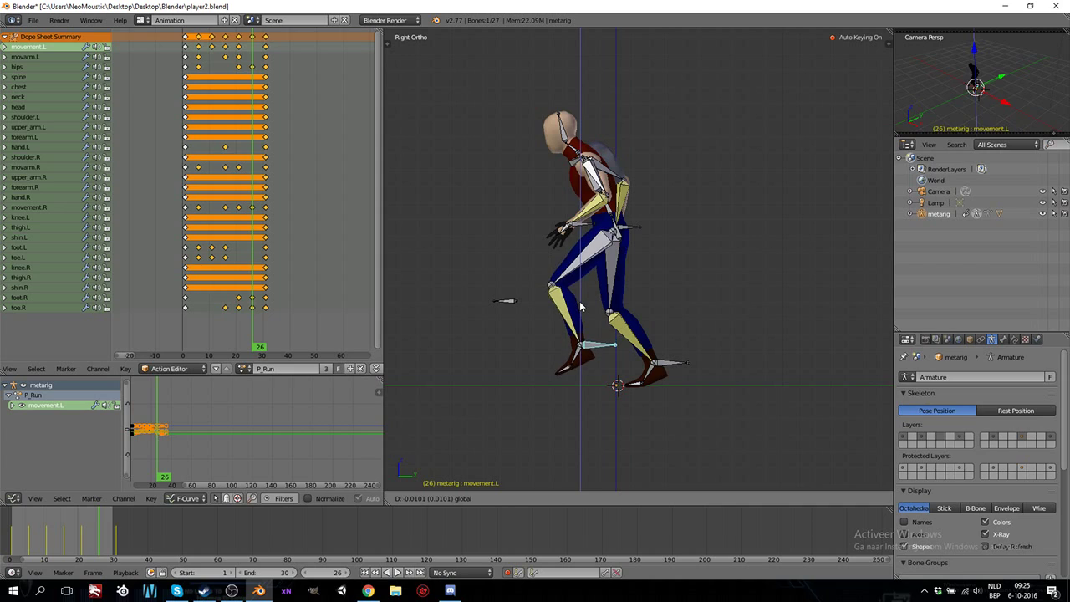
pyautogui.click(580, 302)
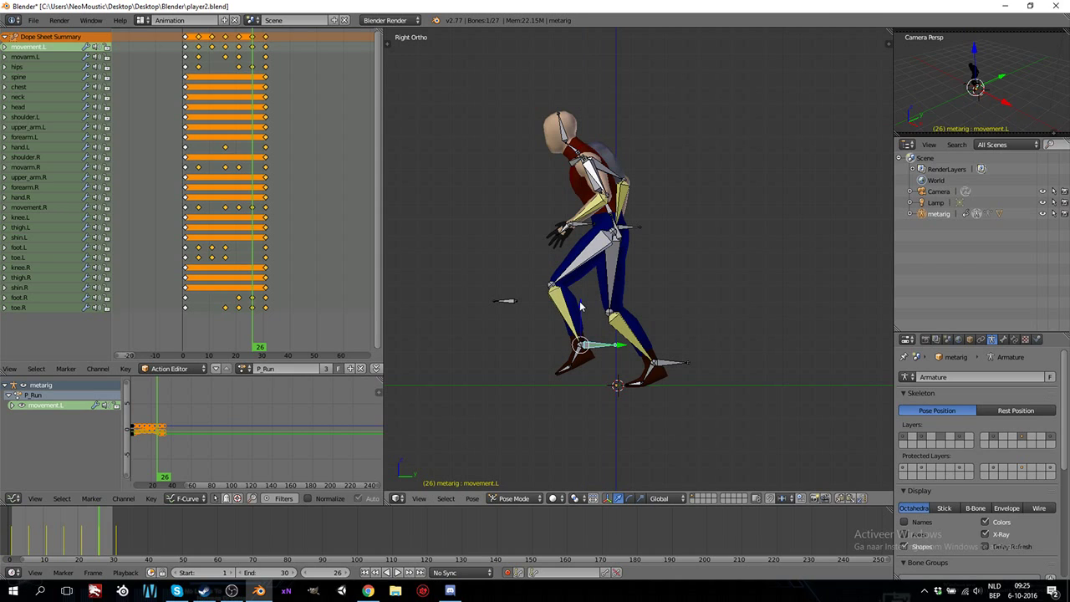
# - Step from frame 26 to the closing pose at frame 31 and play back the run cycle
pyautogui.press('Right')
pyautogui.press('Right')
pyautogui.press('Right')
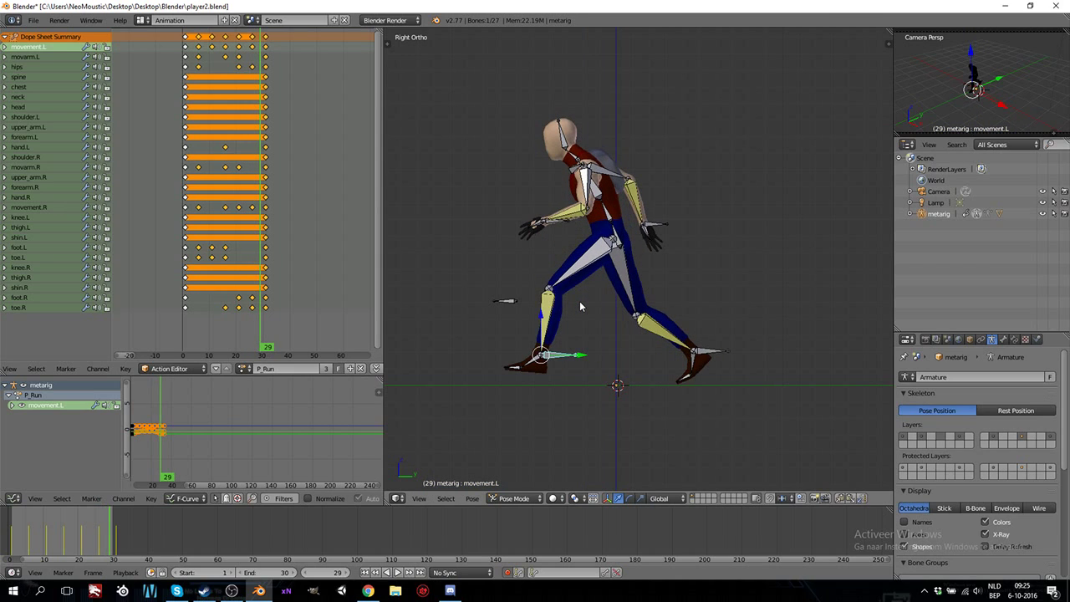
pyautogui.press('Right')
pyautogui.press('Right')
pyautogui.hotkey('alt', 'a')
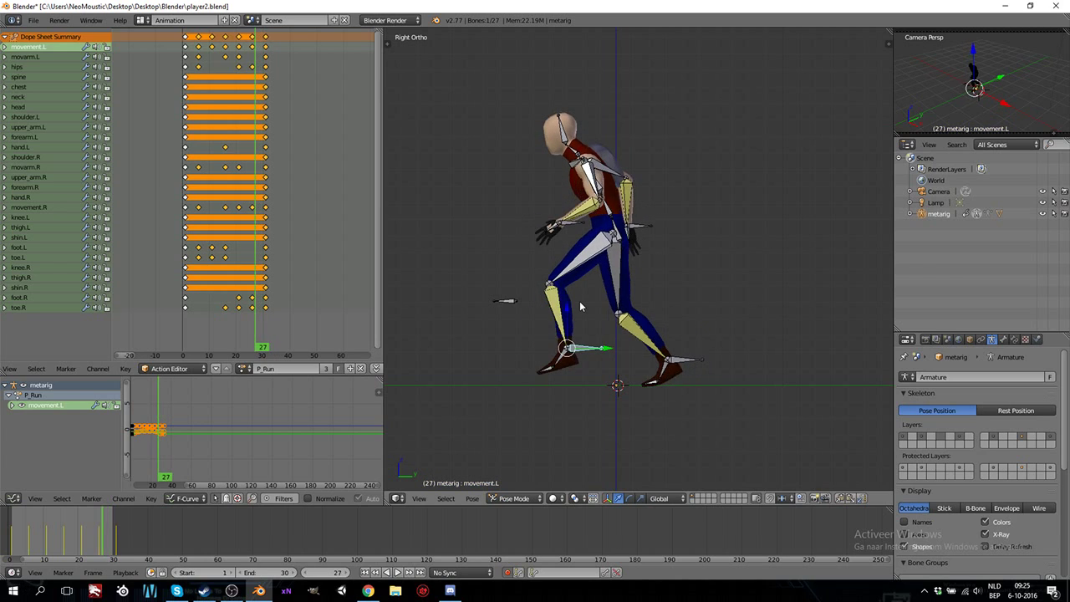
# - Scrub back and forth through the cycle to compare the body height around the frame 16 pose
pyautogui.press('Left')
pyautogui.press('Left')
pyautogui.press('Left')
pyautogui.press('Left')
pyautogui.press('Right')
pyautogui.press('Right')
pyautogui.press('Right')
pyautogui.press('Right')
pyautogui.press('Right')
pyautogui.press('Right')
pyautogui.press('Right')
pyautogui.press('Right')
pyautogui.press('Right')
pyautogui.press('Right')
pyautogui.press('Right')
pyautogui.press('Right')
pyautogui.press('Right')
pyautogui.press('Right')
pyautogui.press('Right')
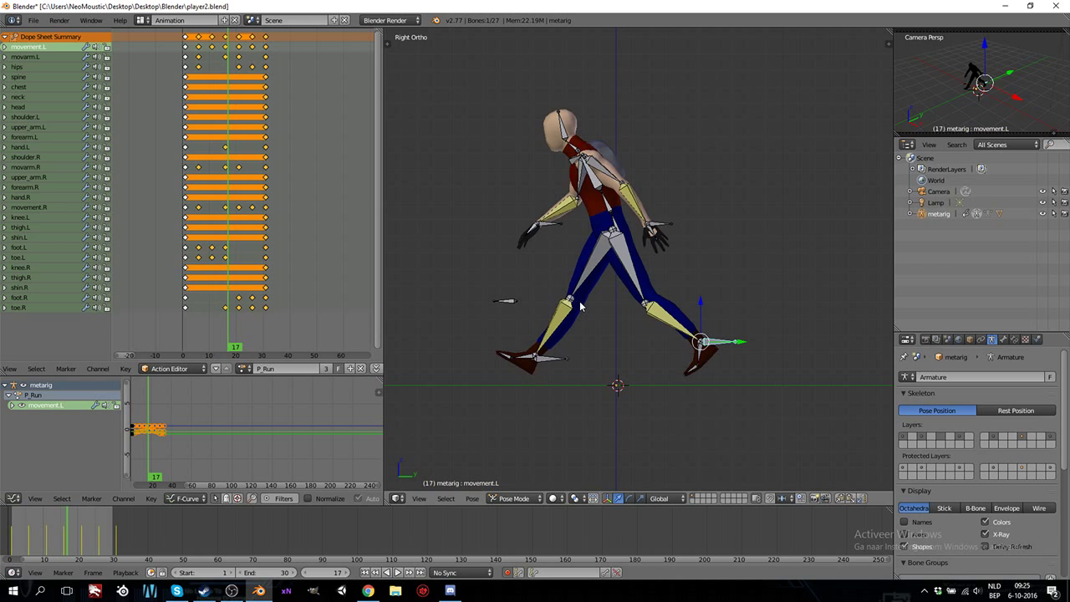
pyautogui.press('Left')
pyautogui.press('Left')
pyautogui.press('Left')
pyautogui.press('Left')
pyautogui.press('Left')
pyautogui.press('Left')
pyautogui.press('Left')
pyautogui.press('Left')
pyautogui.press('Left')
pyautogui.press('Left')
pyautogui.press('Left')
pyautogui.press('Left')
pyautogui.press('Left')
pyautogui.press('Left')
pyautogui.press('Left')
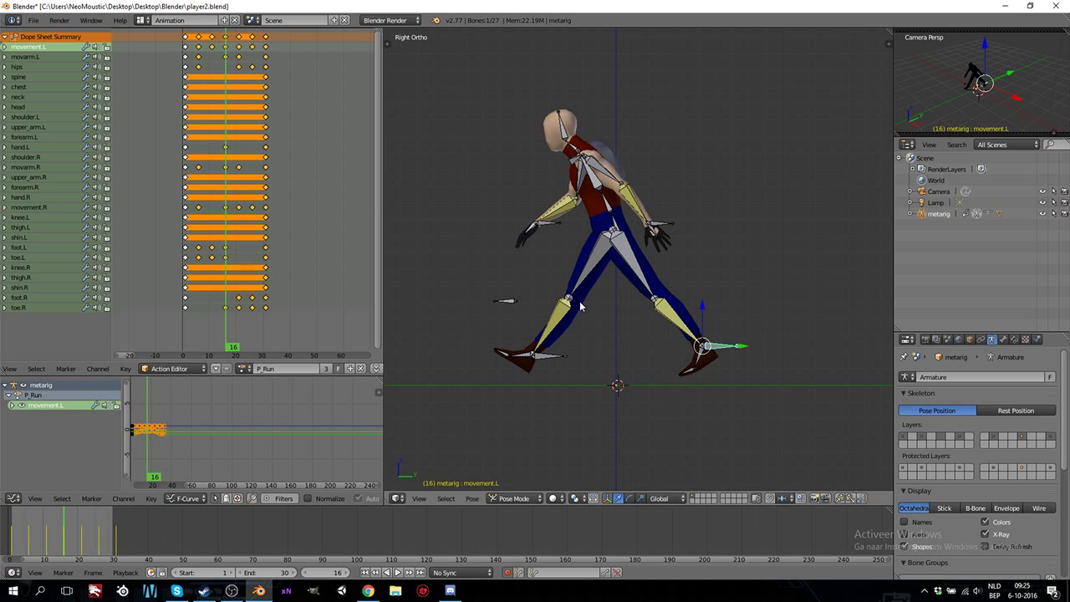
# - Lower the hips bone about 0.03 along global Z at frame 16
pyautogui.rightClick(617, 219)
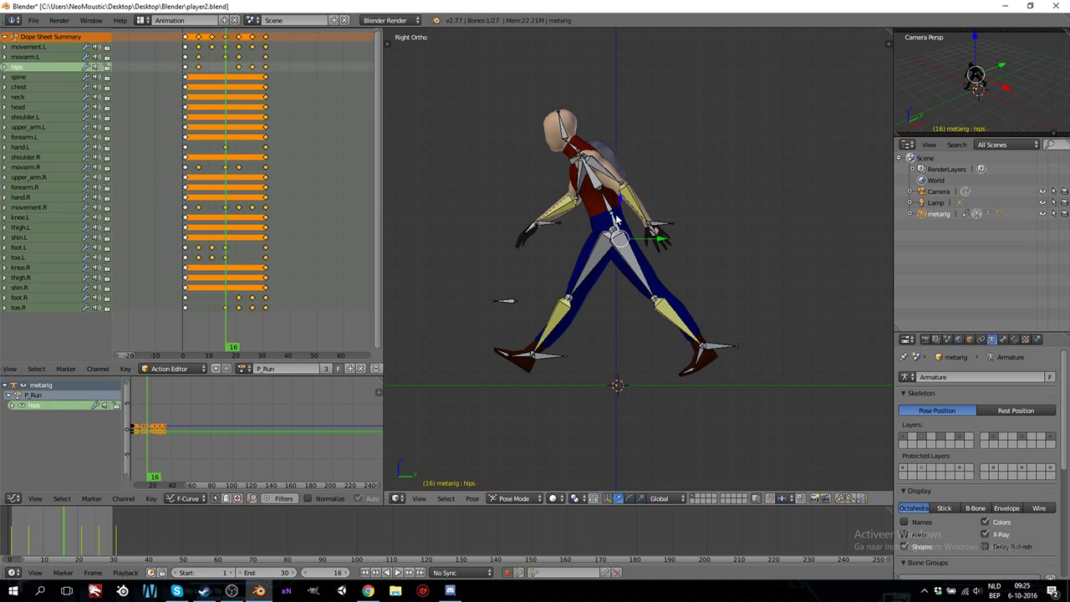
pyautogui.press('g')
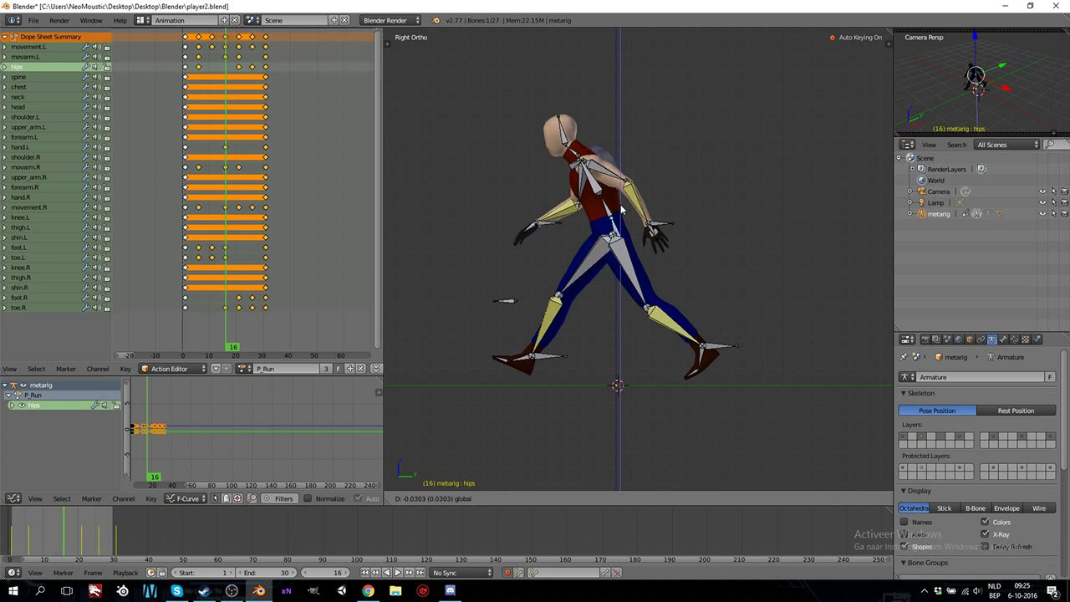
pyautogui.click(621, 212)
# - Step back to frame 1 and forward through the whole cycle to frame 31 to check the hips motion
pyautogui.press('Left')
pyautogui.press('Left')
pyautogui.press('Left')
pyautogui.press('Left')
pyautogui.press('Left')
pyautogui.press('Left')
pyautogui.press('Left')
pyautogui.press('Left')
pyautogui.press('Left')
pyautogui.press('Left')
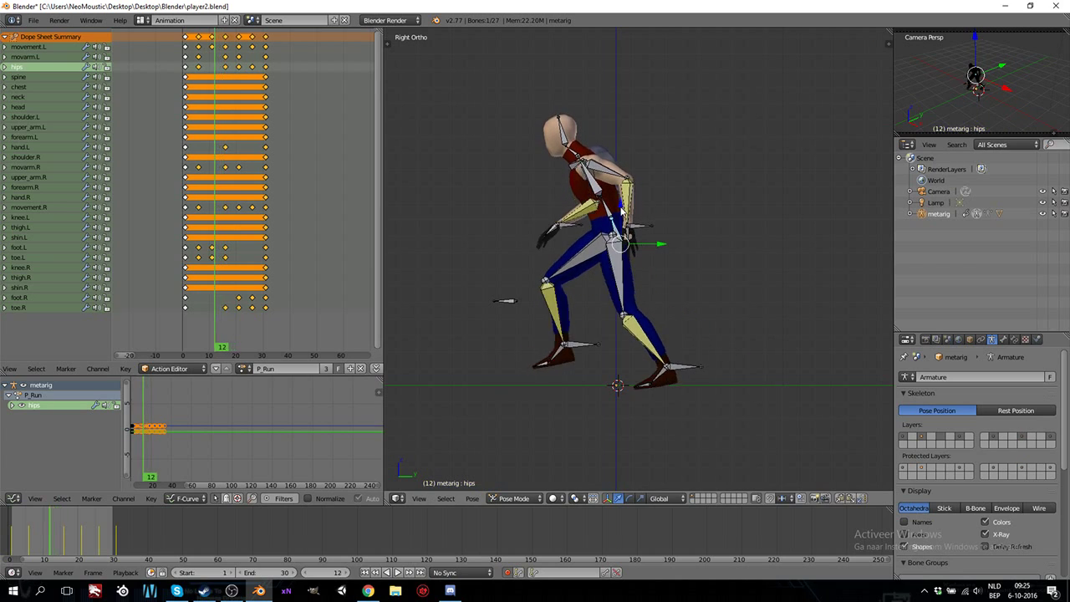
pyautogui.press('Left')
pyautogui.press('Left')
pyautogui.press('Left')
pyautogui.press('Left')
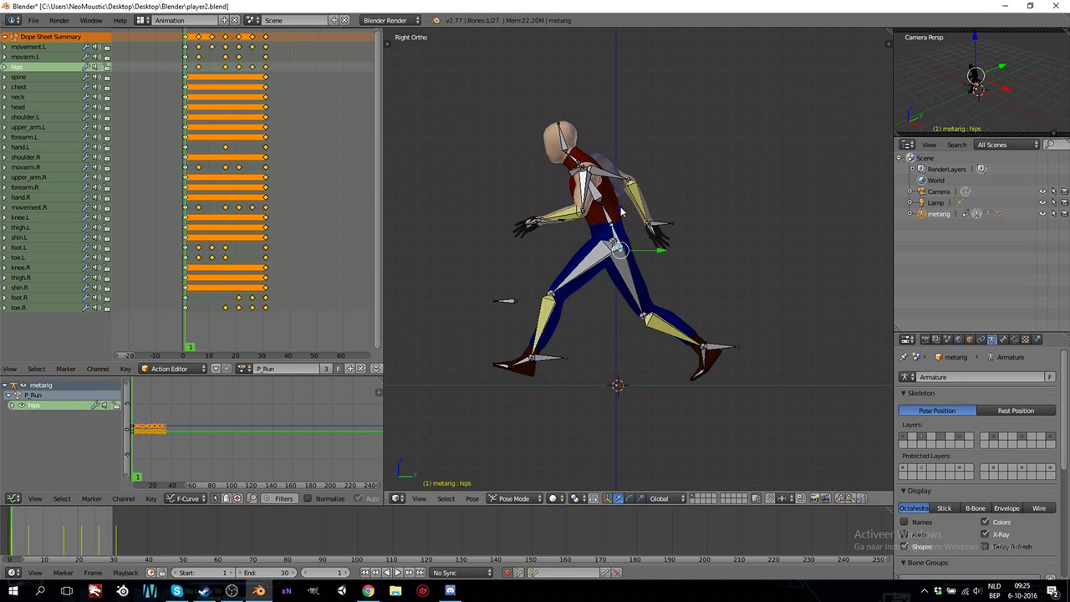
pyautogui.press('Right')
pyautogui.press('Right')
pyautogui.press('Right')
pyautogui.press('Right')
pyautogui.press('Right')
pyautogui.press('Right')
pyautogui.press('Right')
pyautogui.press('Right')
pyautogui.press('Right')
pyautogui.press('Right')
pyautogui.press('Right')
pyautogui.press('Right')
pyautogui.press('Right')
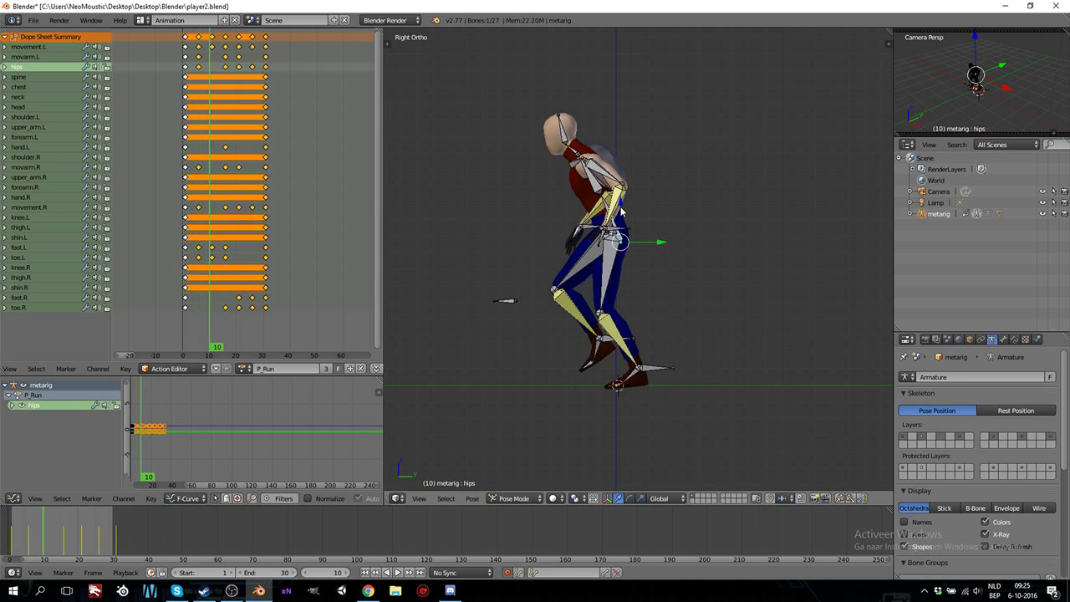
pyautogui.press('Right')
pyautogui.press('Right')
pyautogui.press('Right')
pyautogui.press('Right')
pyautogui.press('Right')
pyautogui.press('Right')
pyautogui.press('Right')
pyautogui.press('Right')
pyautogui.press('Right')
pyautogui.press('Right')
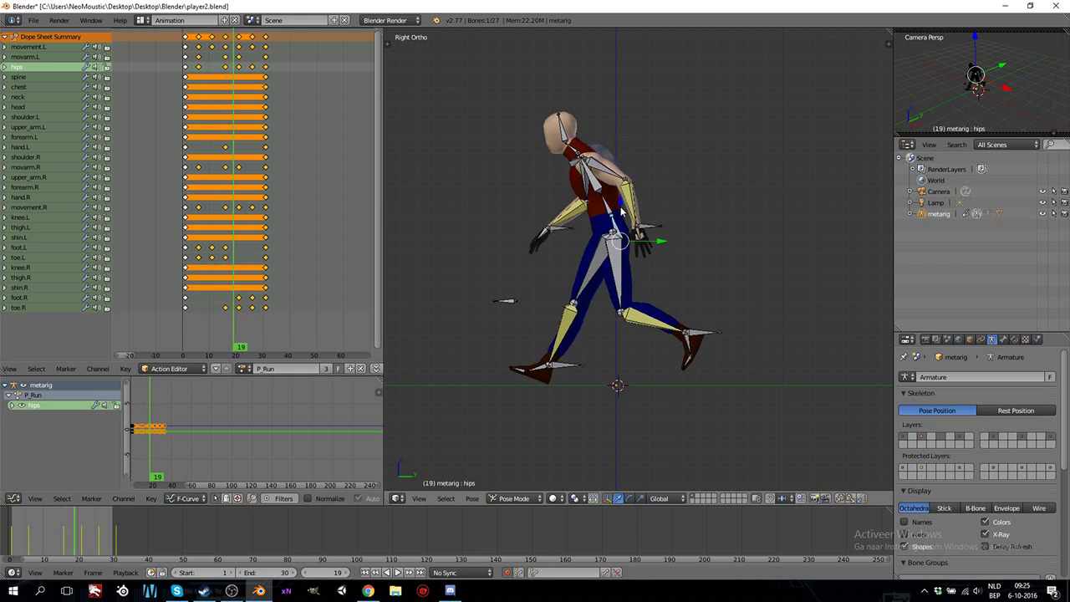
pyautogui.press('Right')
pyautogui.press('Right')
pyautogui.press('Right')
pyautogui.press('Right')
pyautogui.press('Right')
pyautogui.press('Right')
pyautogui.press('Right')
pyautogui.press('Right')
pyautogui.press('Right')
pyautogui.press('Right')
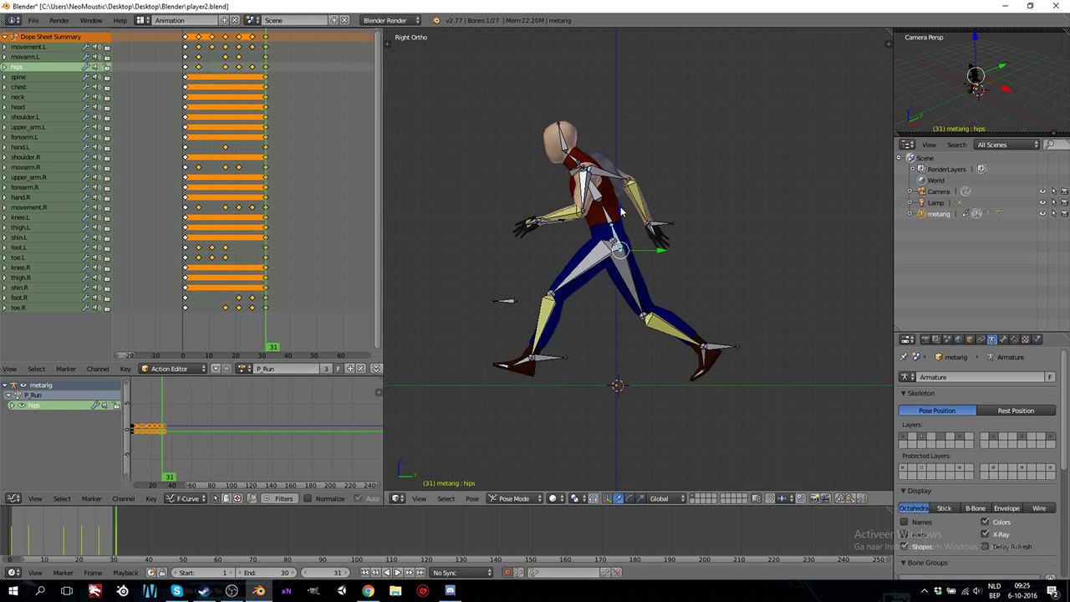
# - Step back from frame 31 to frame 16 to check the hips height between the poses
pyautogui.press('Left')
pyautogui.press('Left')
pyautogui.press('Left')
pyautogui.press('Left')
pyautogui.press('Left')
pyautogui.press('Left')
pyautogui.press('Left')
pyautogui.press('Left')
pyautogui.press('Left')
pyautogui.press('Left')
pyautogui.press('Left')
pyautogui.press('Left')
pyautogui.press('Left')
pyautogui.press('Left')
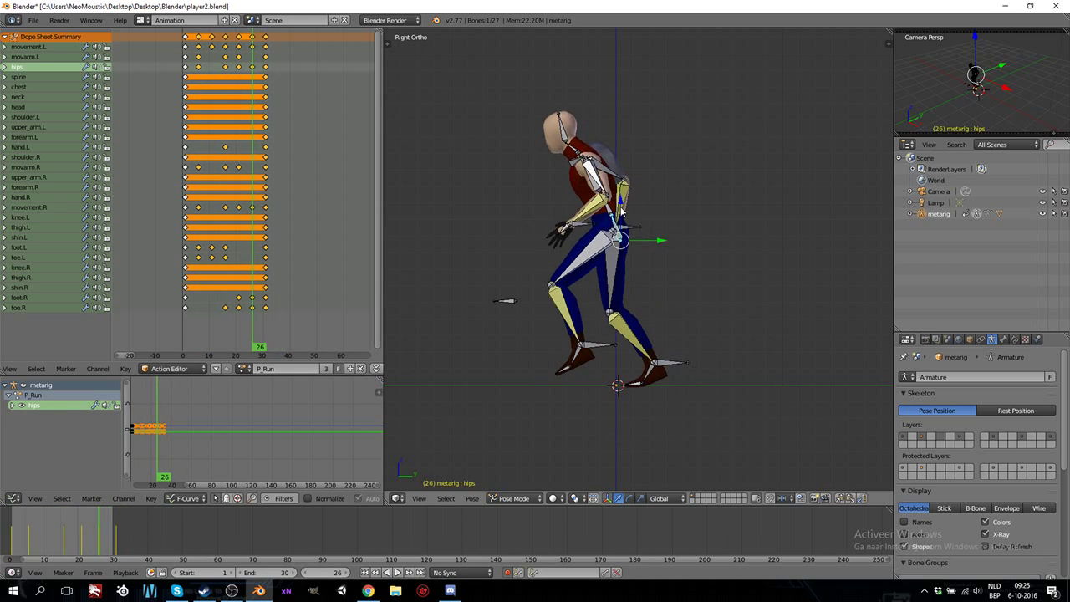
pyautogui.press('Left')
pyautogui.press('Left')
pyautogui.press('Left')
pyautogui.press('Left')
pyautogui.press('Left')
pyautogui.press('Left')
pyautogui.press('Left')
pyautogui.press('Left')
pyautogui.press('Left')
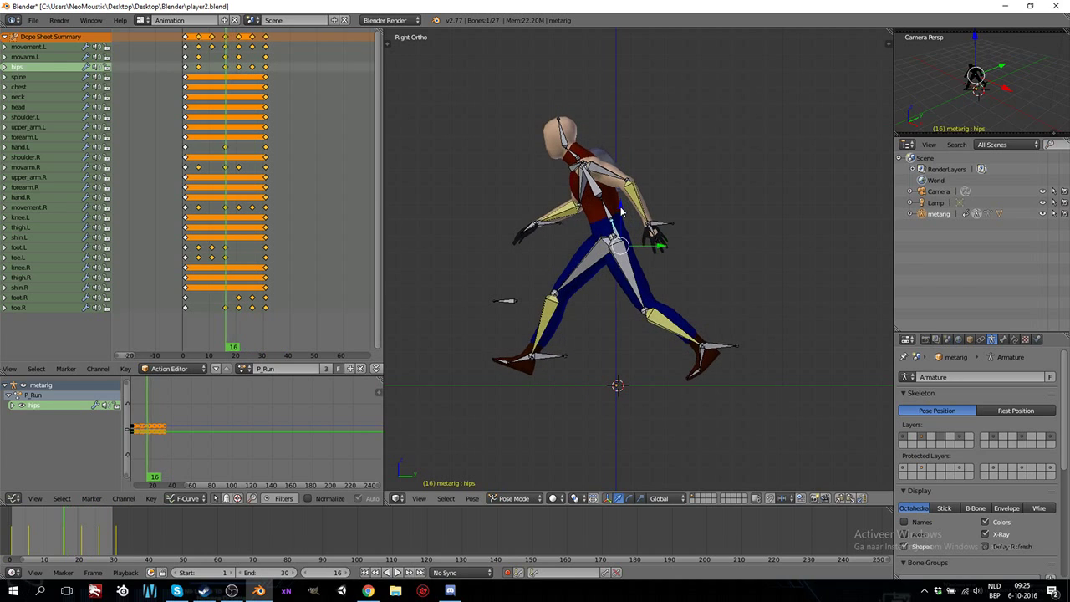
# - Raise the hips bone about 0.01 along global Z at frame 11
pyautogui.press('Left')
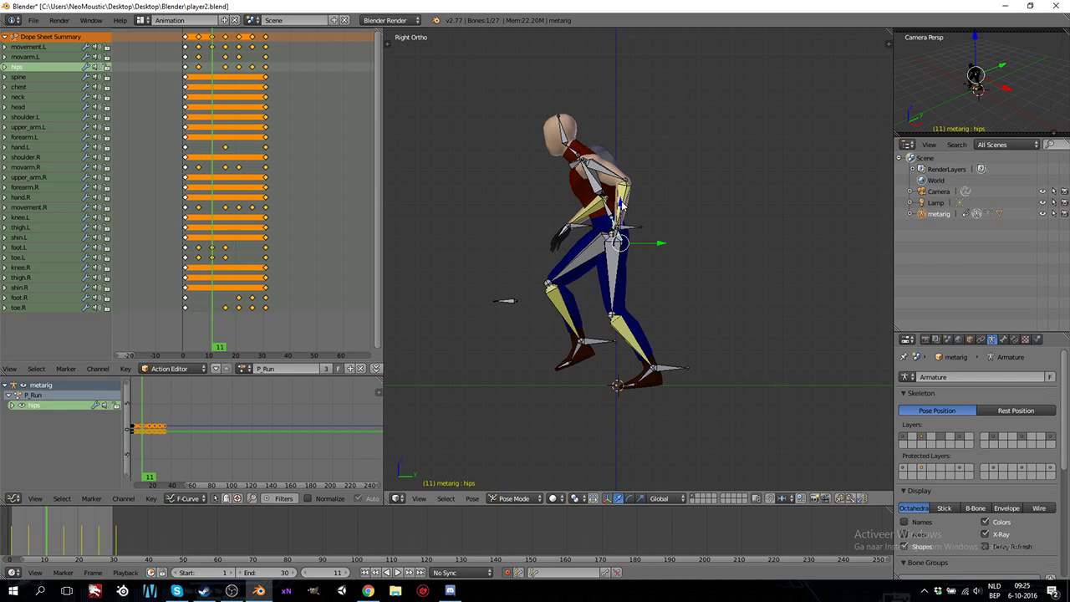
pyautogui.press('g')
pyautogui.press('z')
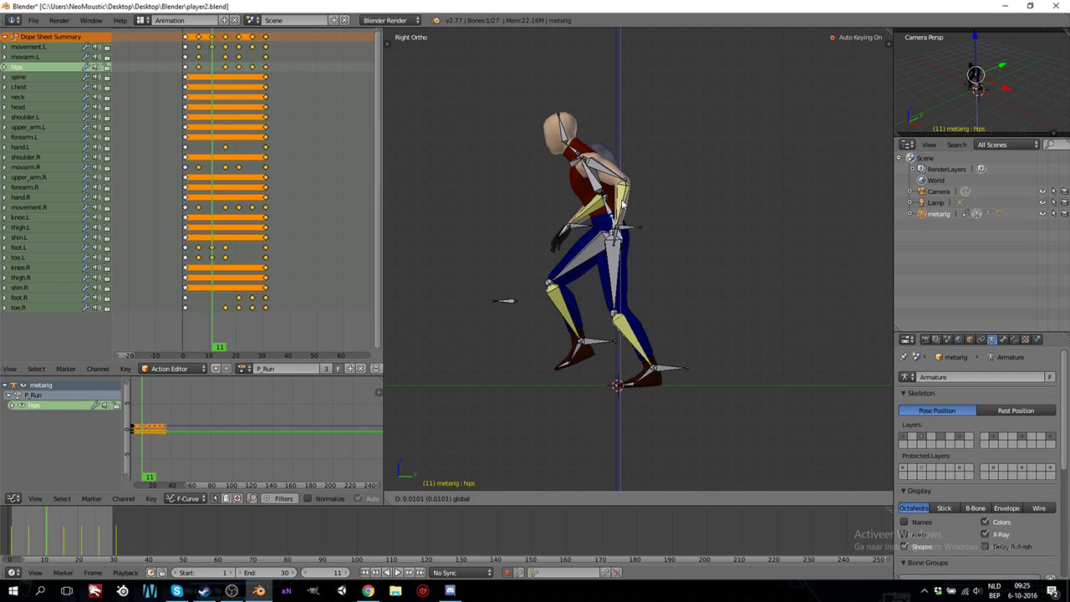
pyautogui.click(622, 203)
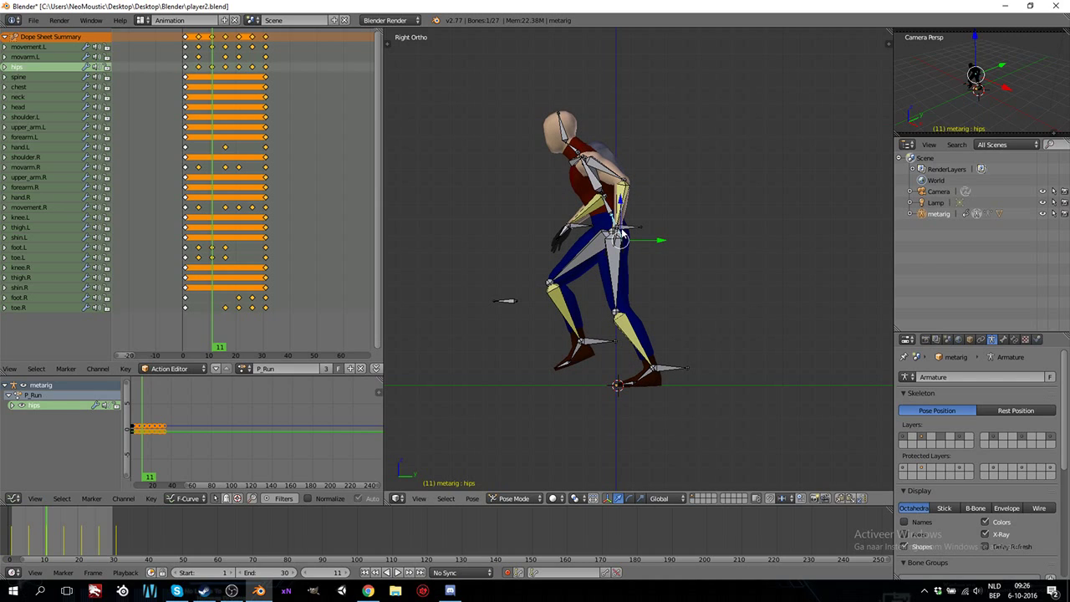
# - At frame 14, rotate foot.L about -21° and rotate toe.L to lie nearly flat along the ground
pyautogui.press('Right')
pyautogui.press('Right')
pyautogui.press('Right')
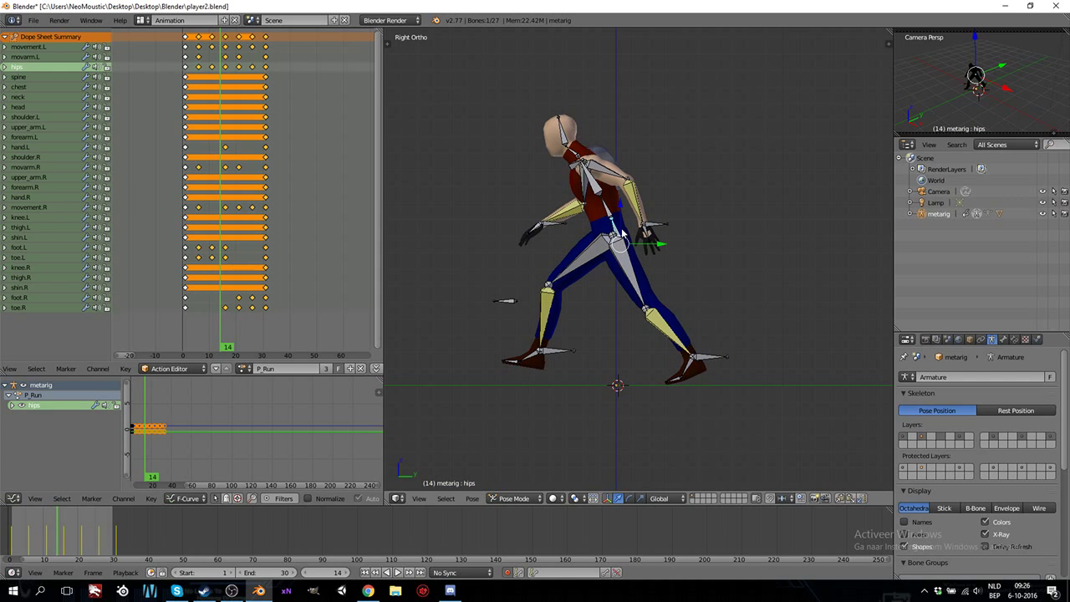
pyautogui.rightClick(692, 373)
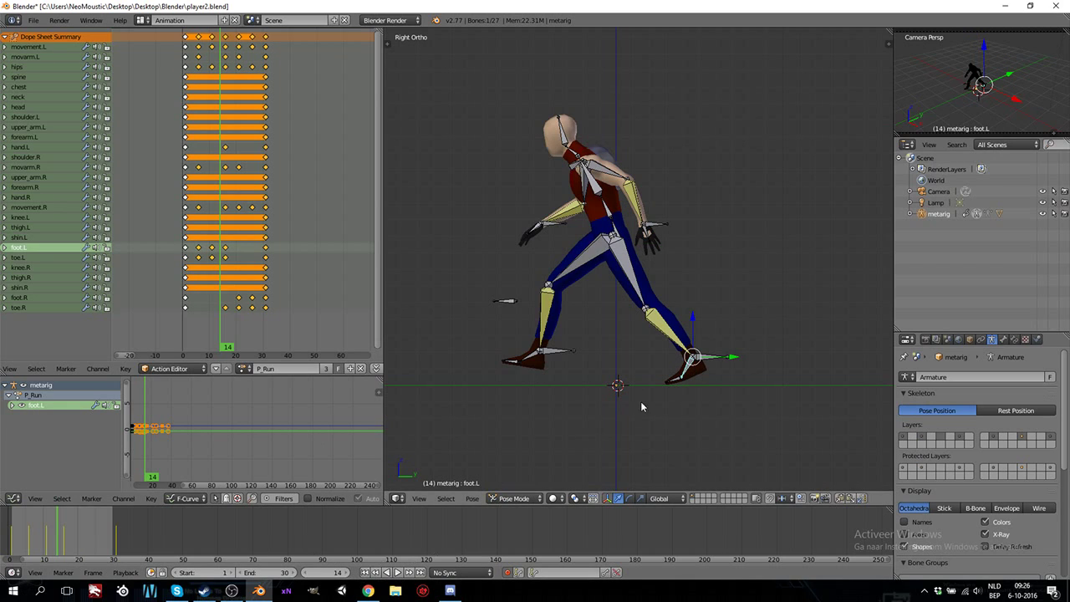
pyautogui.press('r')
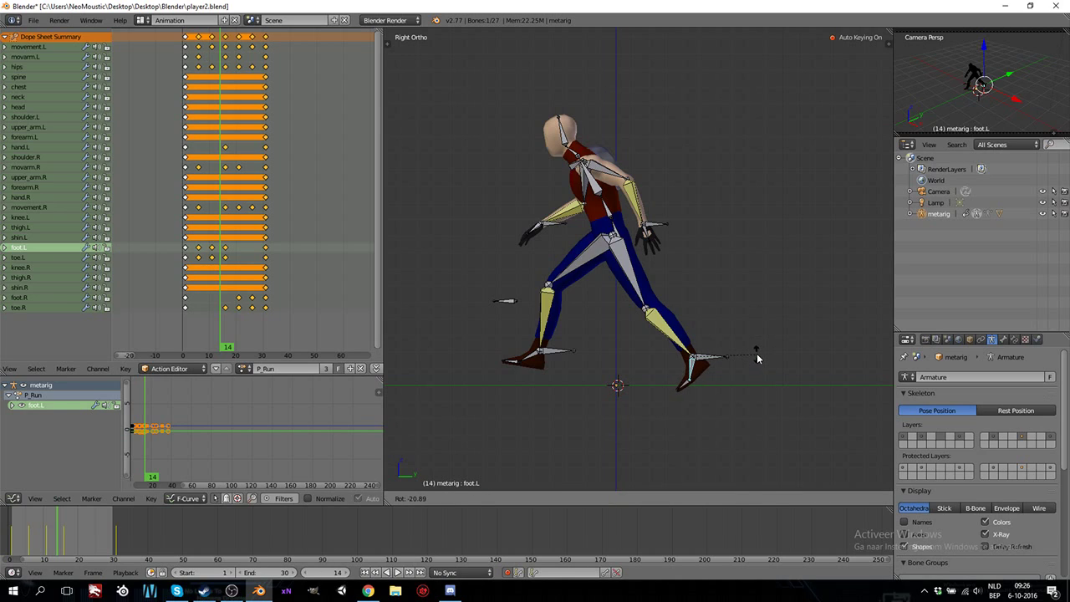
pyautogui.click(756, 360)
pyautogui.rightClick(682, 386)
pyautogui.press('r')
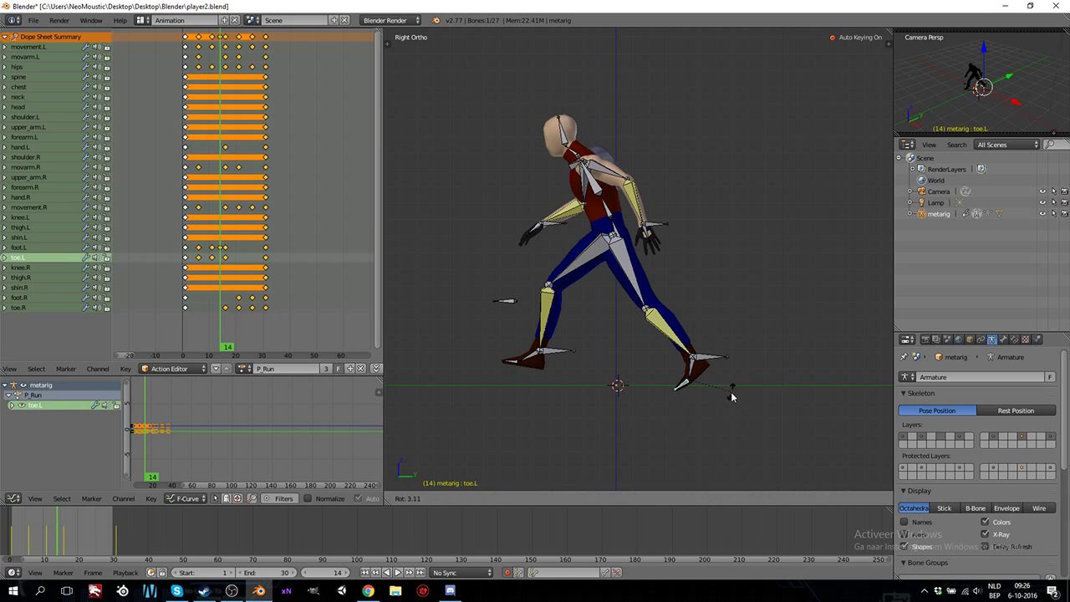
pyautogui.click(712, 406)
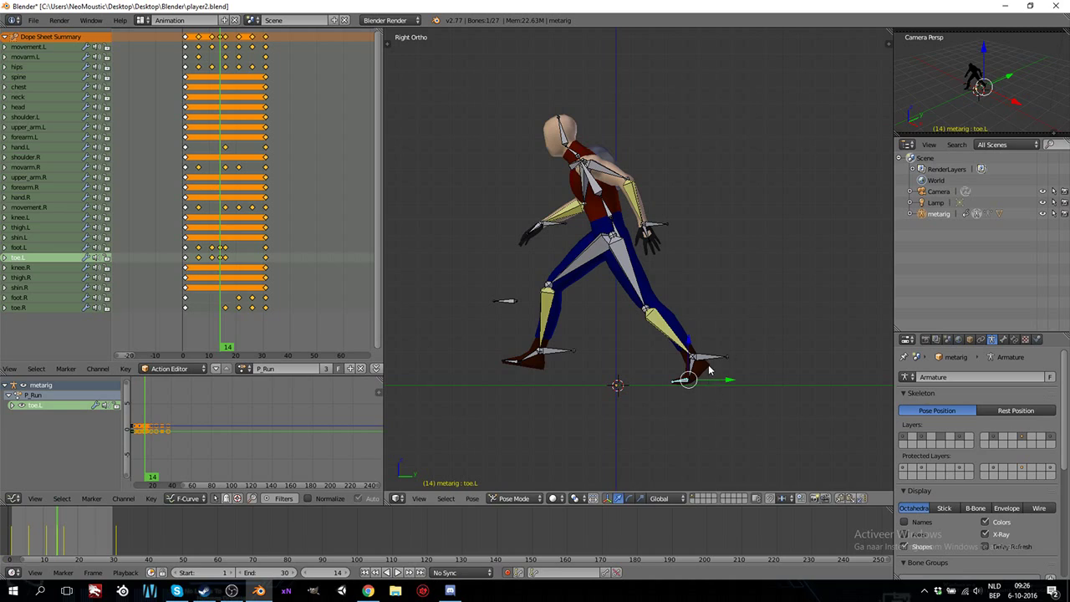
# - Adjust the movement.L bone's height along global Z at frame 14, and lower it slightly together with the hips
pyautogui.rightClick(707, 361)
pyautogui.press('g')
pyautogui.press('z')
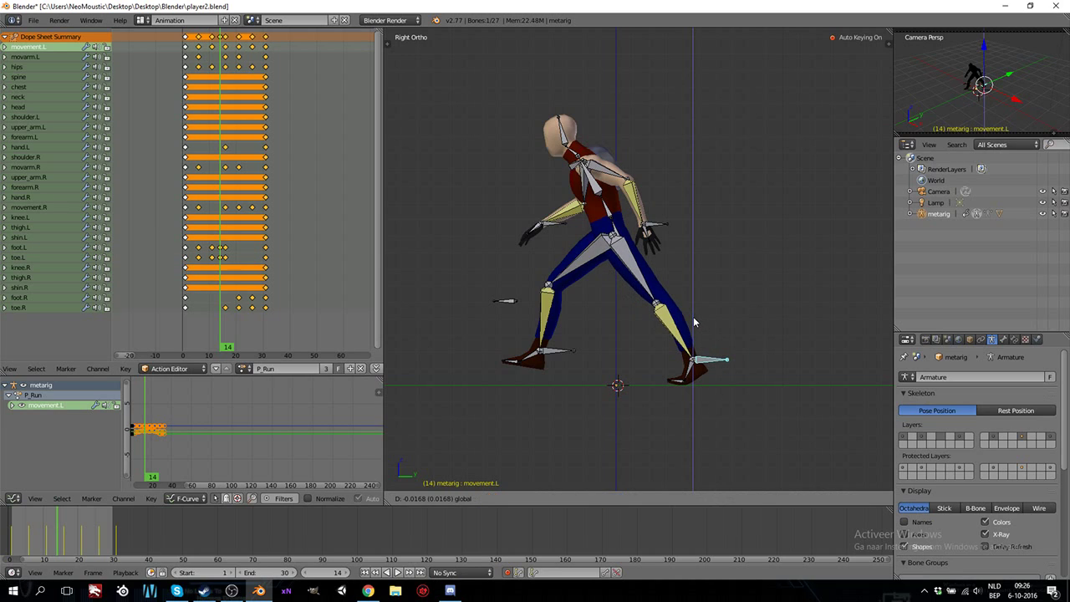
pyautogui.click(692, 311)
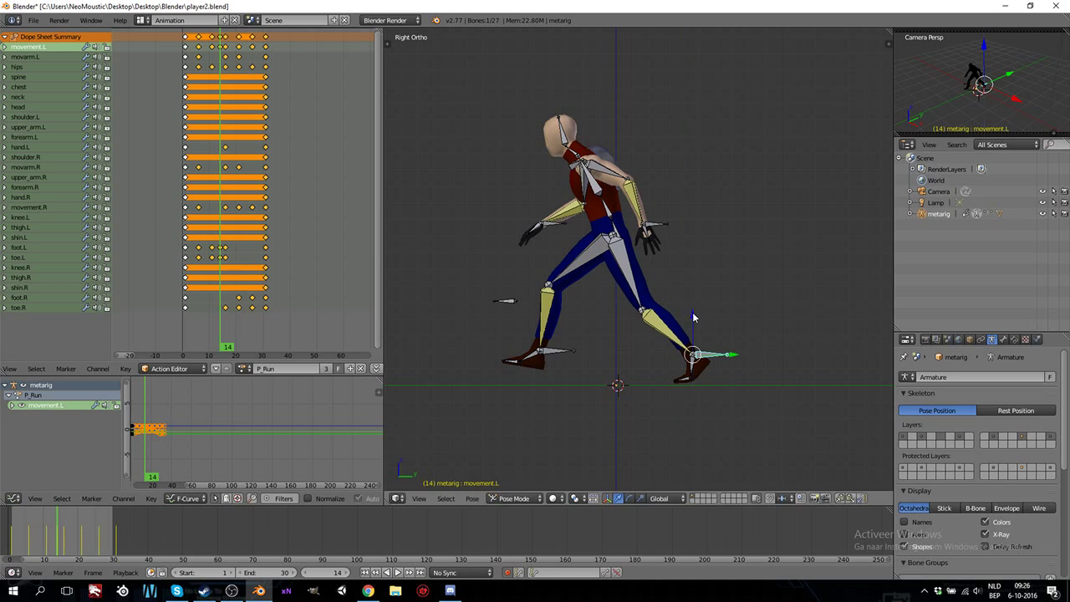
pyautogui.rightClick(618, 231)
pyautogui.moveTo(656, 261); pyautogui.dragTo(656, 264)
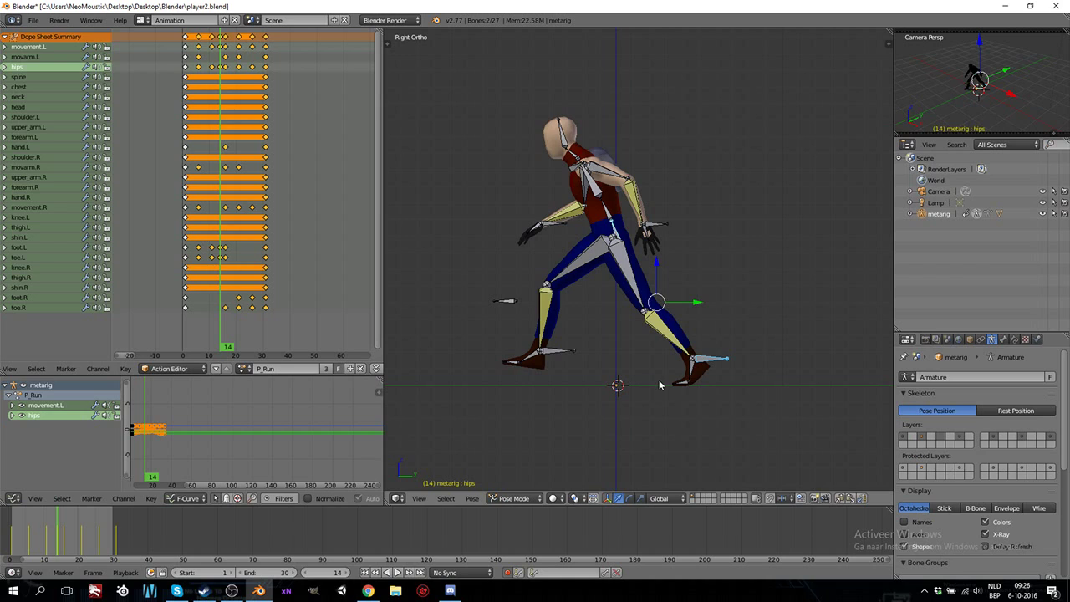
# - Play the cycle to frame 29 and rotate foot.R and toe.R to flatten the rear toe against the ground
pyautogui.hotkey('alt', 'a')
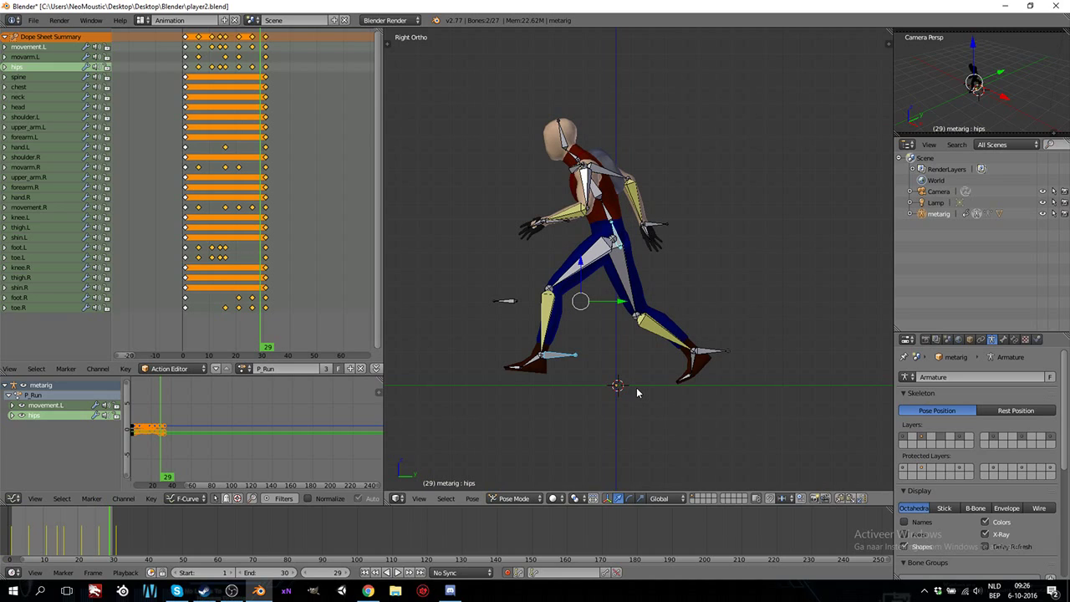
pyautogui.rightClick(706, 356)
pyautogui.rightClick(693, 365)
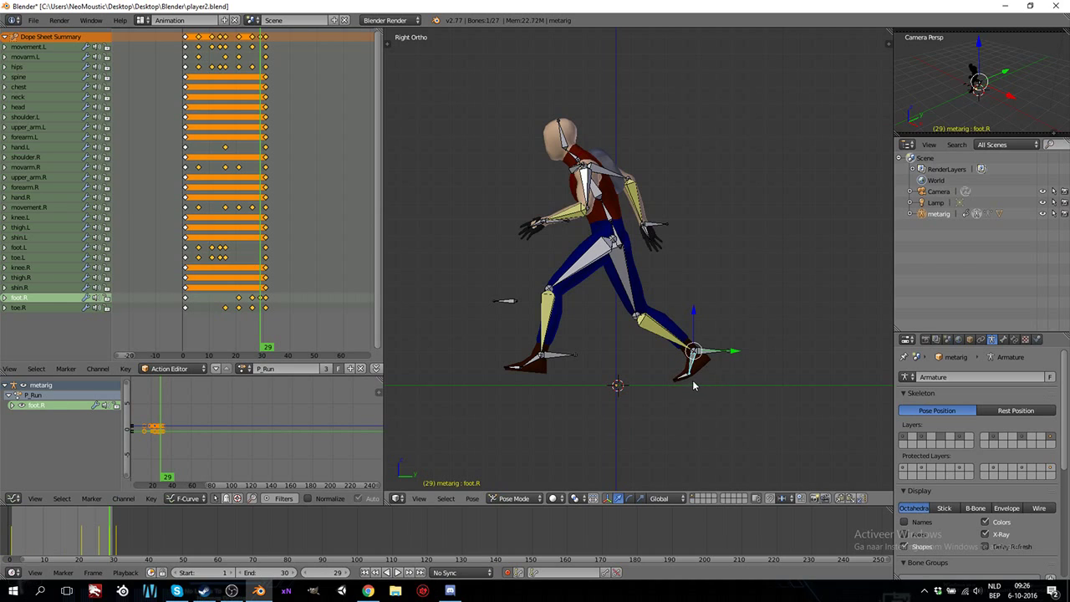
pyautogui.rightClick(682, 377)
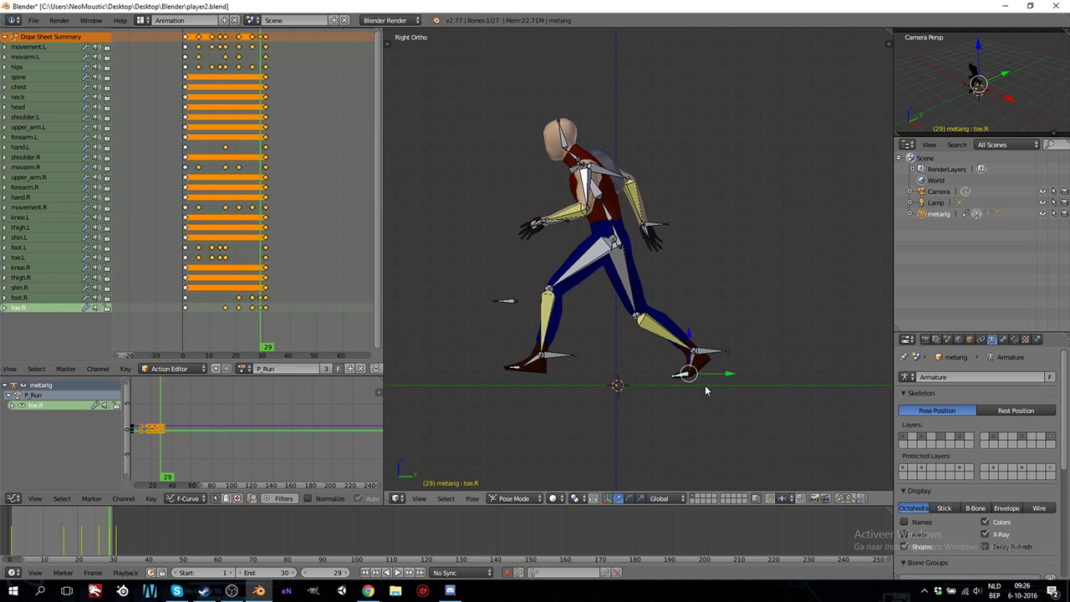
# - Lower movement.R about 0.02 along global Z at frame 29, and lower it slightly further together with the hips
pyautogui.rightClick(704, 356)
pyautogui.press('g')
pyautogui.press('z')
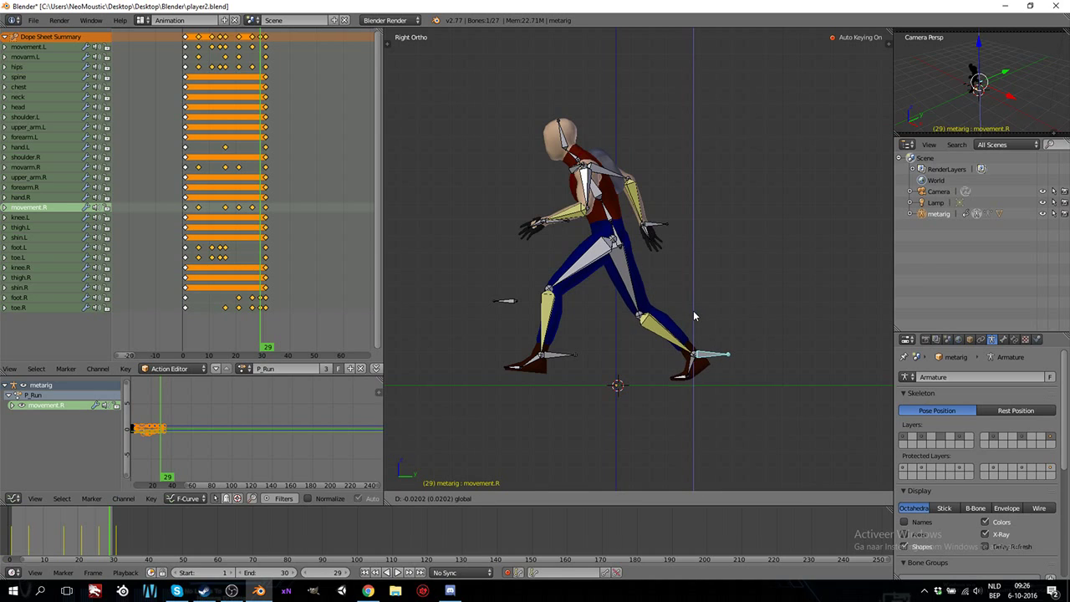
pyautogui.click(693, 316)
pyautogui.rightClick(618, 241)
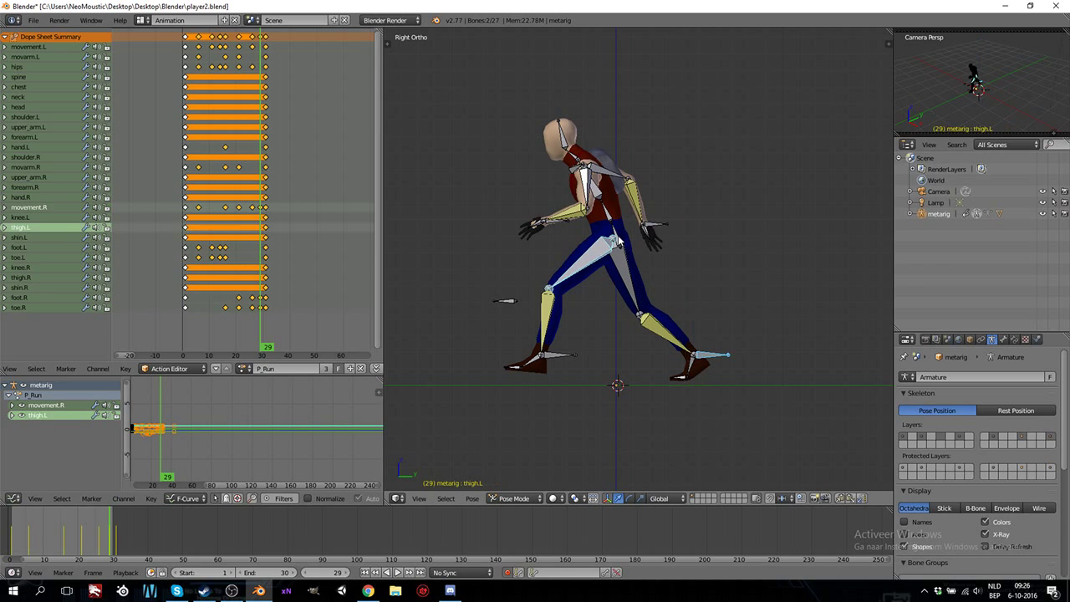
pyautogui.rightClick(705, 356)
pyautogui.moveTo(659, 256); pyautogui.dragTo(657, 260)
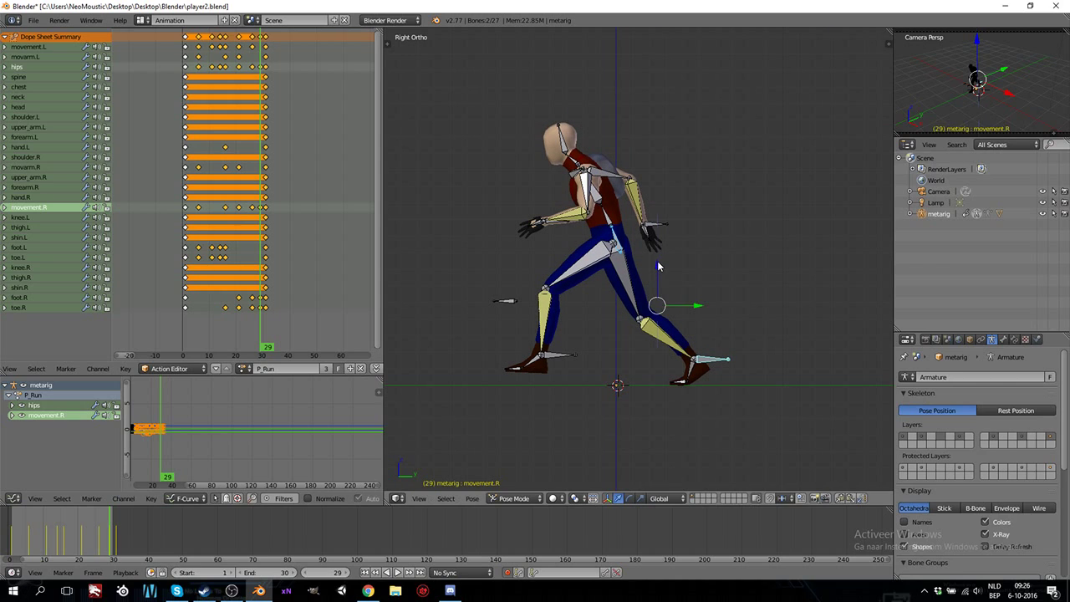
# - Rotate the toe.R bone about -5° at frame 29
pyautogui.rightClick(683, 383)
pyautogui.press('r')
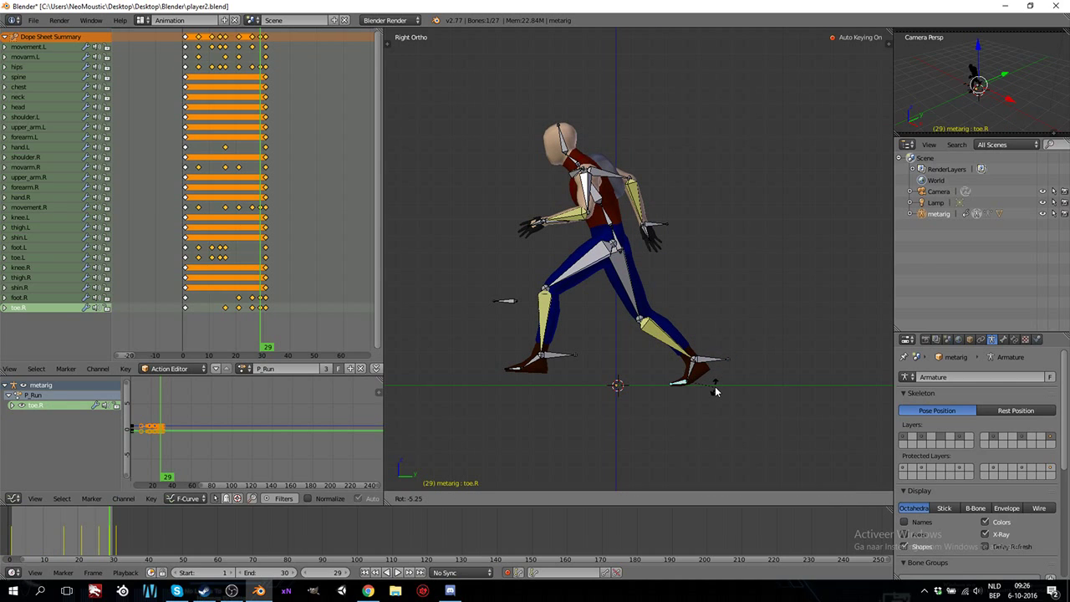
pyautogui.click(715, 392)
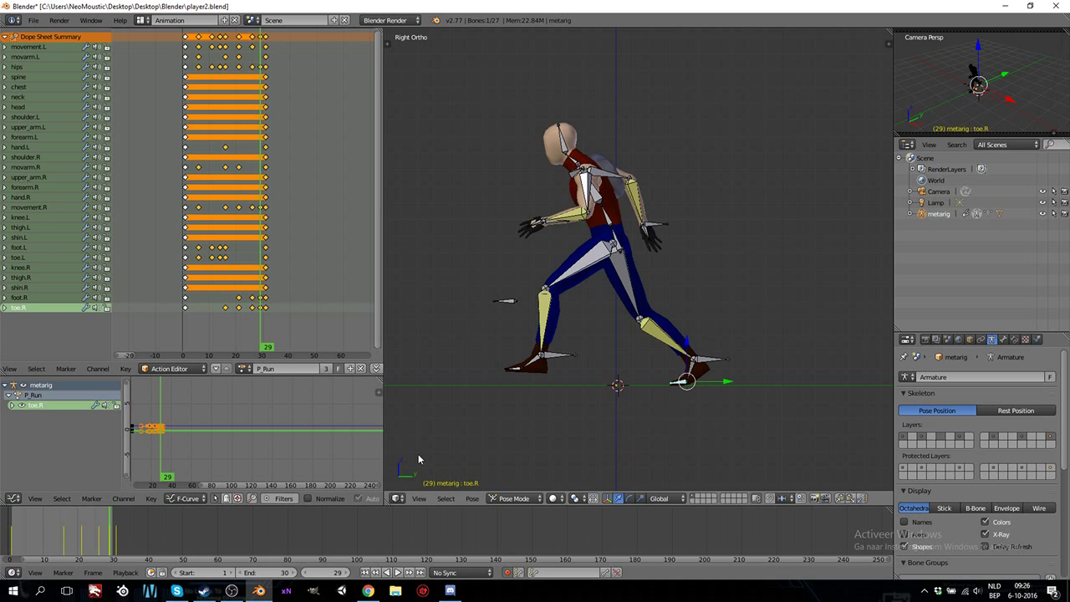
# - Scrub back and forth through the run cycle and return to frame 1 to check the corrected foot and hip motion
pyautogui.press('Left')
pyautogui.press('Left')
pyautogui.press('Left')
pyautogui.press('Left')
pyautogui.press('Left')
pyautogui.press('Left')
pyautogui.press('Left')
pyautogui.press('Left')
pyautogui.press('Left')
pyautogui.press('Left')
pyautogui.press('Left')
pyautogui.press('Left')
pyautogui.press('Left')
pyautogui.press('Left')
pyautogui.press('Left')
pyautogui.press('Left')
pyautogui.press('Left')
pyautogui.press('Left')
pyautogui.press('Left')
pyautogui.press('Left')
pyautogui.press('Right')
pyautogui.press('Right')
pyautogui.press('Right')
pyautogui.press('Right')
pyautogui.press('Right')
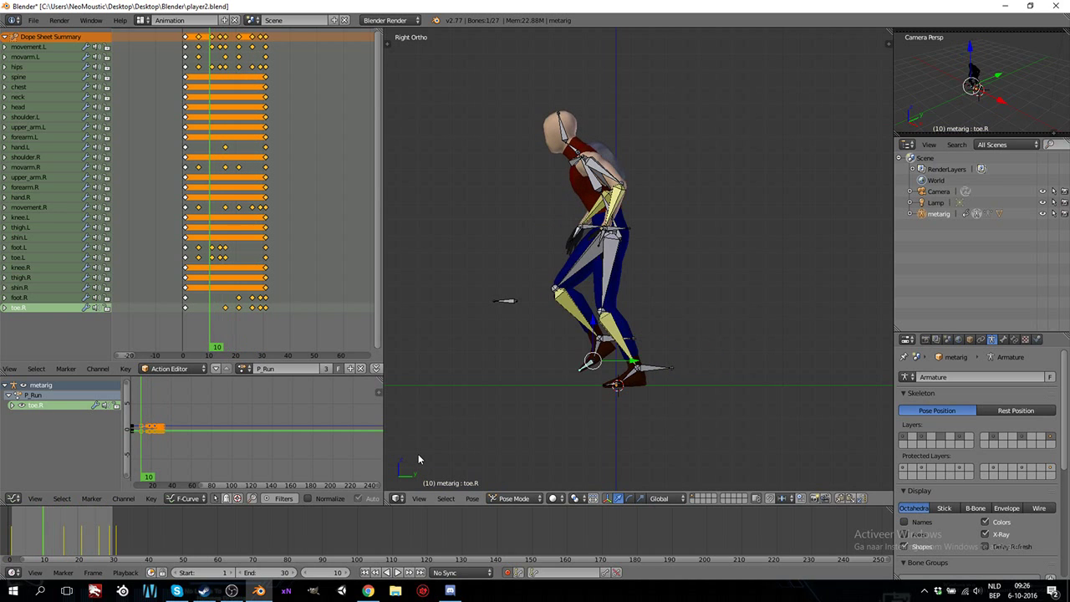
pyautogui.press('Right')
pyautogui.press('Right')
pyautogui.press('Right')
pyautogui.press('Right')
pyautogui.press('Right')
pyautogui.press('Right')
pyautogui.press('Right')
pyautogui.press('Right')
pyautogui.press('Right')
pyautogui.press('Right')
pyautogui.press('Right')
pyautogui.press('Right')
pyautogui.press('Right')
pyautogui.press('Right')
pyautogui.press('Right')
pyautogui.press('Right')
pyautogui.press('Right')
pyautogui.press('Right')
pyautogui.press('Right')
pyautogui.press('Right')
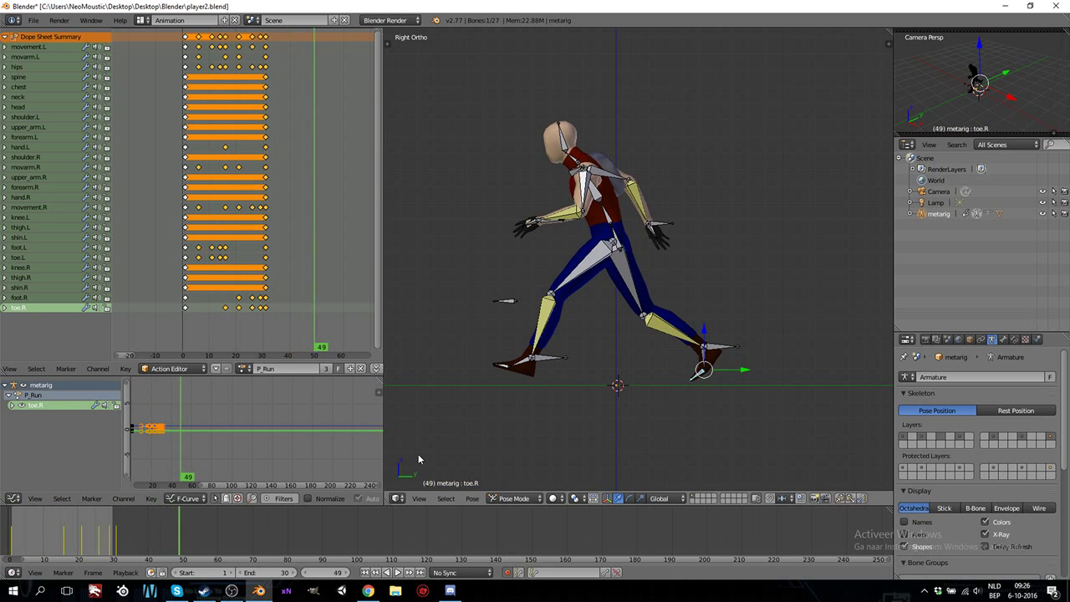
pyautogui.press('Left')
pyautogui.press('Left')
pyautogui.press('Left')
pyautogui.press('Left')
pyautogui.press('Left')
pyautogui.press('Left')
pyautogui.press('Left')
pyautogui.press('Left')
pyautogui.press('Left')
pyautogui.press('Left')
pyautogui.press('Left')
pyautogui.press('Left')
pyautogui.press('Left')
pyautogui.press('Left')
pyautogui.press('Left')
pyautogui.press('Left')
pyautogui.press('Left')
pyautogui.press('Left')
pyautogui.press('Left')
pyautogui.press('Left')
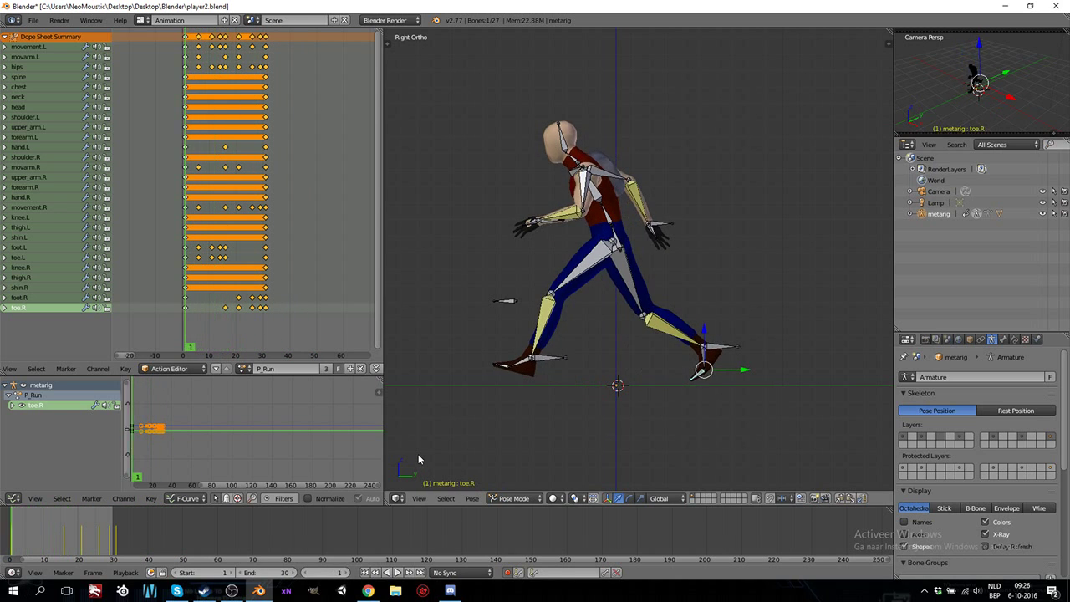
# - Play back the run cycle, stop it, and step back to frame 3 to inspect the opening poses
pyautogui.click(398, 572)
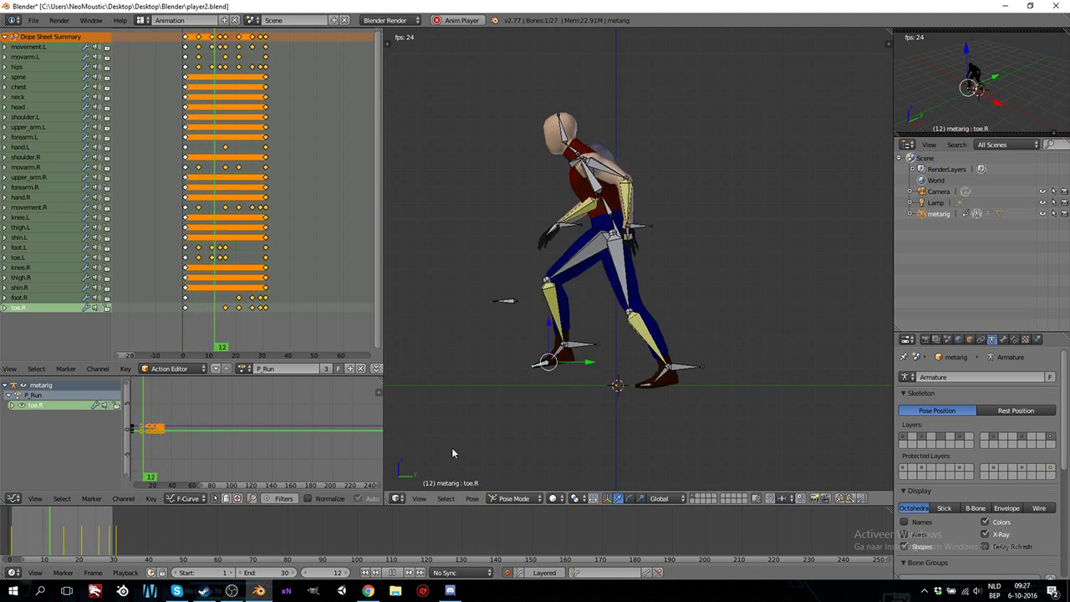
pyautogui.click(392, 572)
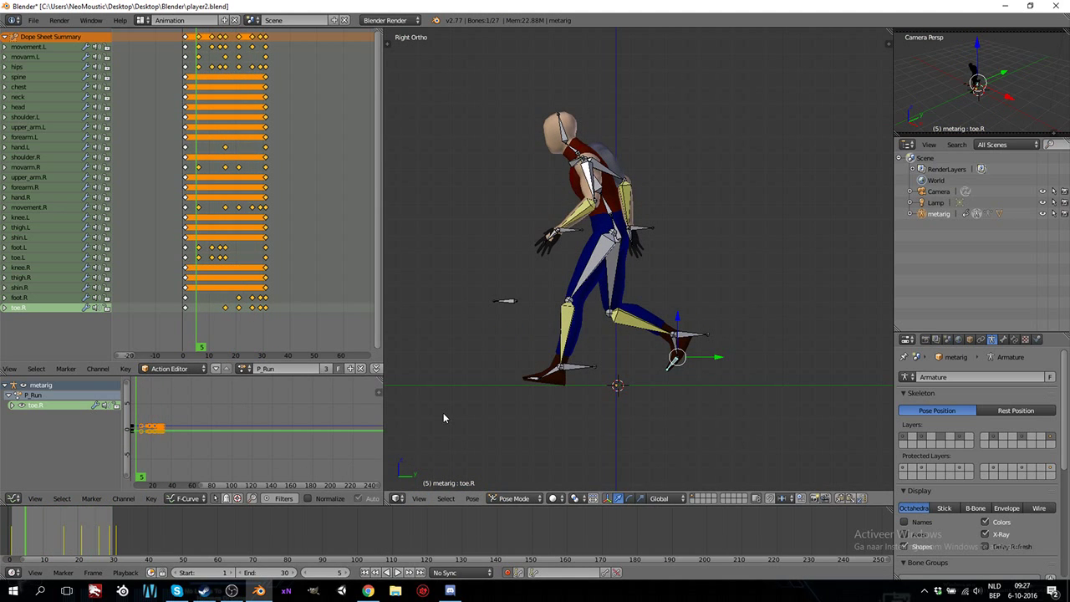
pyautogui.press('Left')
pyautogui.press('Left')
pyautogui.press('Right')
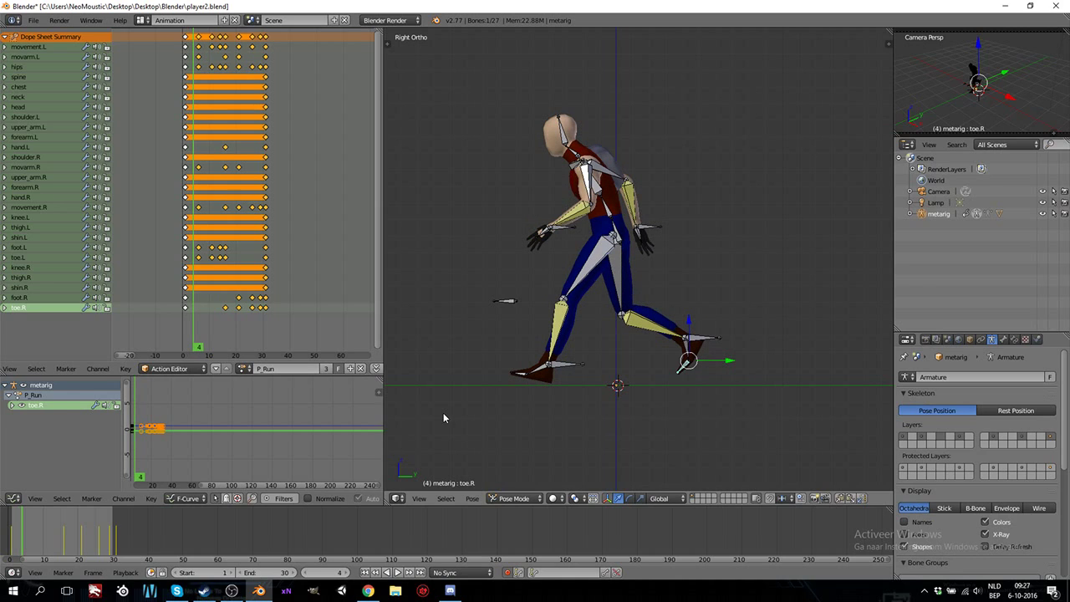
pyautogui.press('Left')
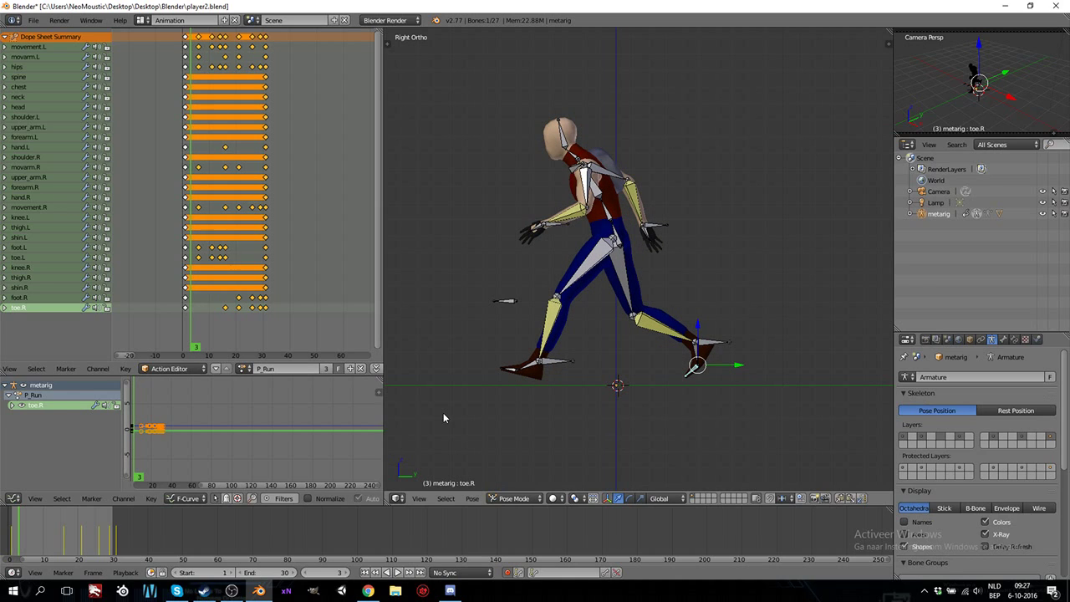
# - Rotate the foot.L bone by about -9 degrees at frame 3 to pitch the front foot
pyautogui.rightClick(532, 371)
pyautogui.press('r')
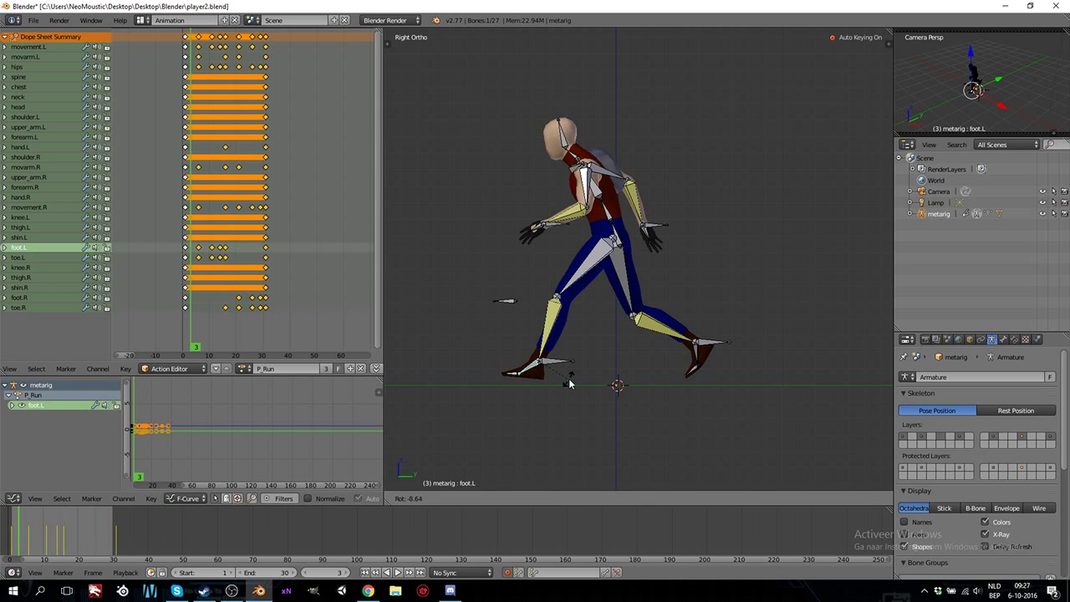
pyautogui.click(571, 382)
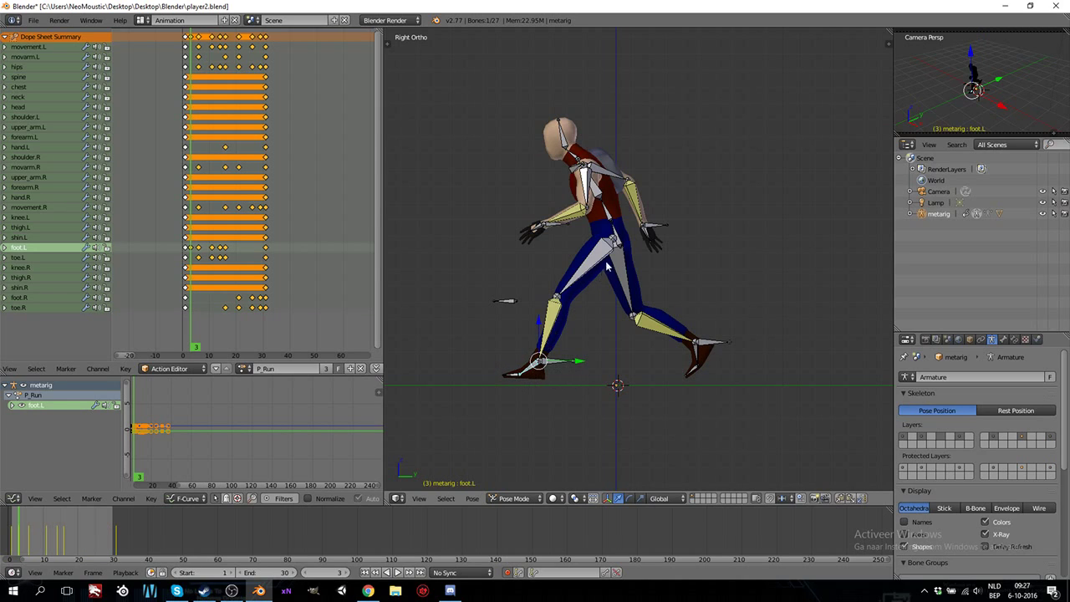
# - Lower the hips and movement.L bones together by about 0.03 along the global Z axis at frame 3
pyautogui.rightClick(619, 241)
pyautogui.rightClick(618, 241)
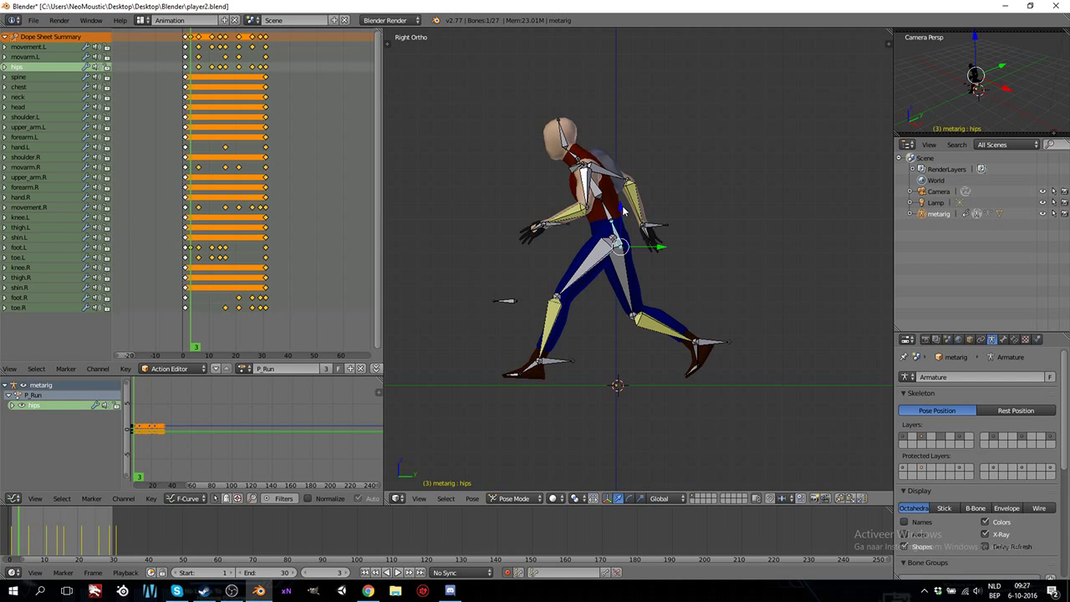
pyautogui.rightClick(554, 361)
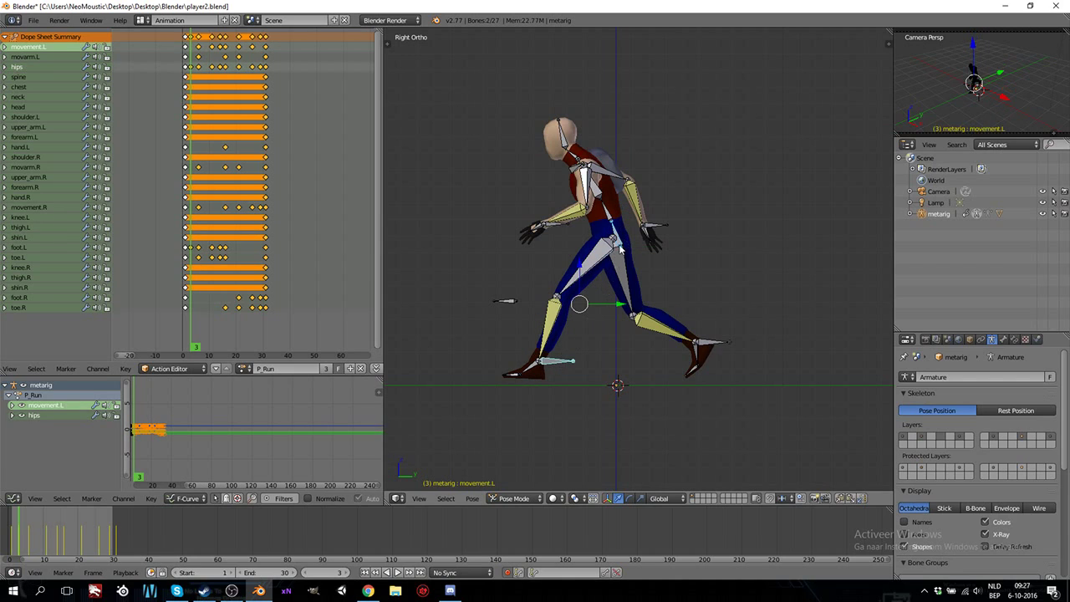
pyautogui.press('g')
pyautogui.press('z')
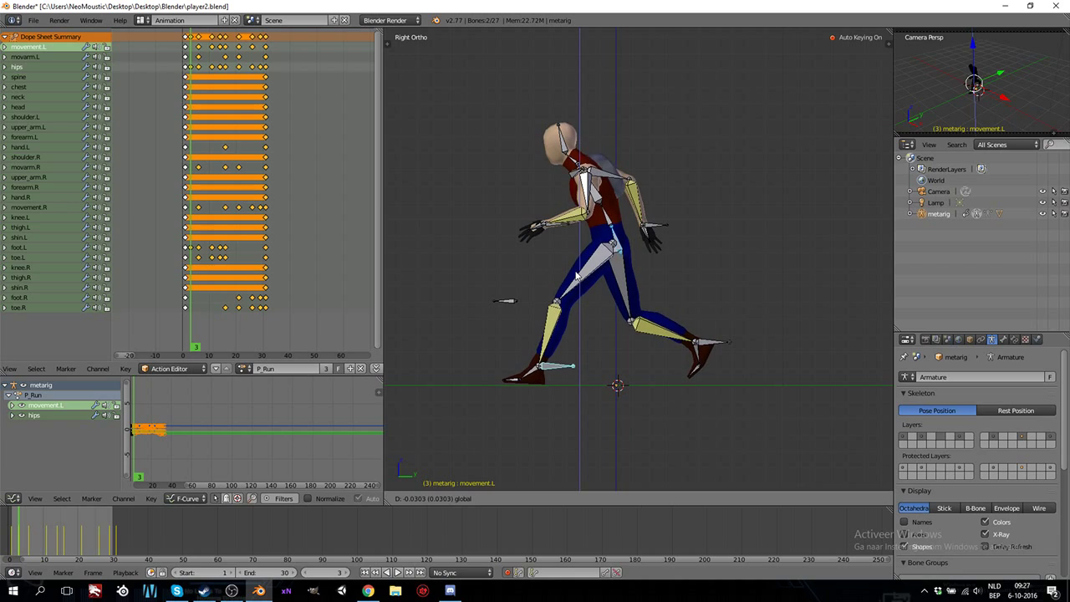
pyautogui.click(575, 276)
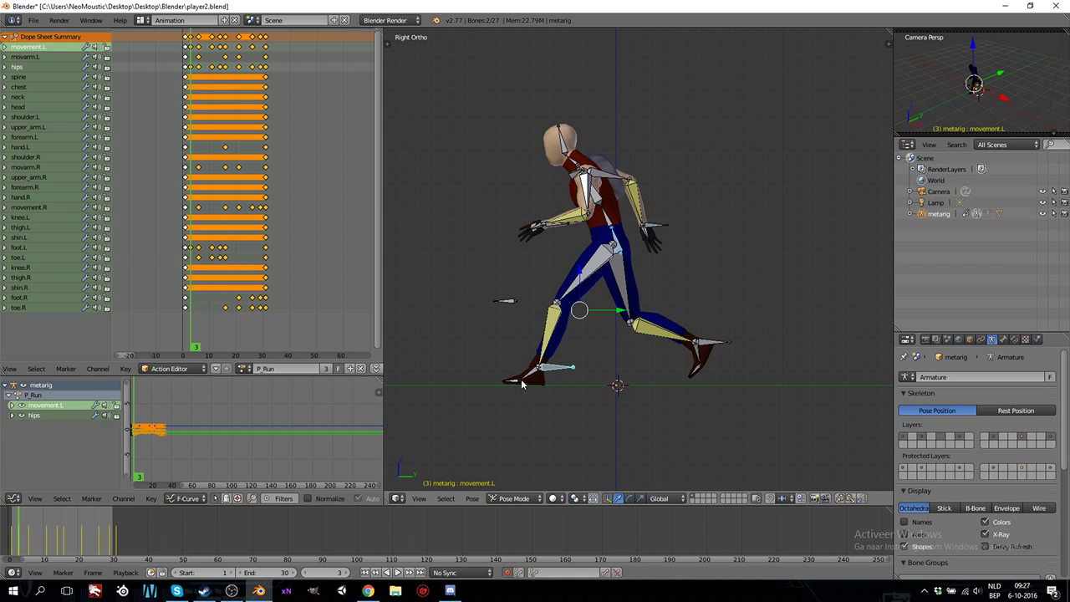
# - Rotate the lowered foot.L bone at frame 3 so the front foot lies flat on the ground line
pyautogui.rightClick(527, 382)
pyautogui.press('r')
pyautogui.click(577, 384)
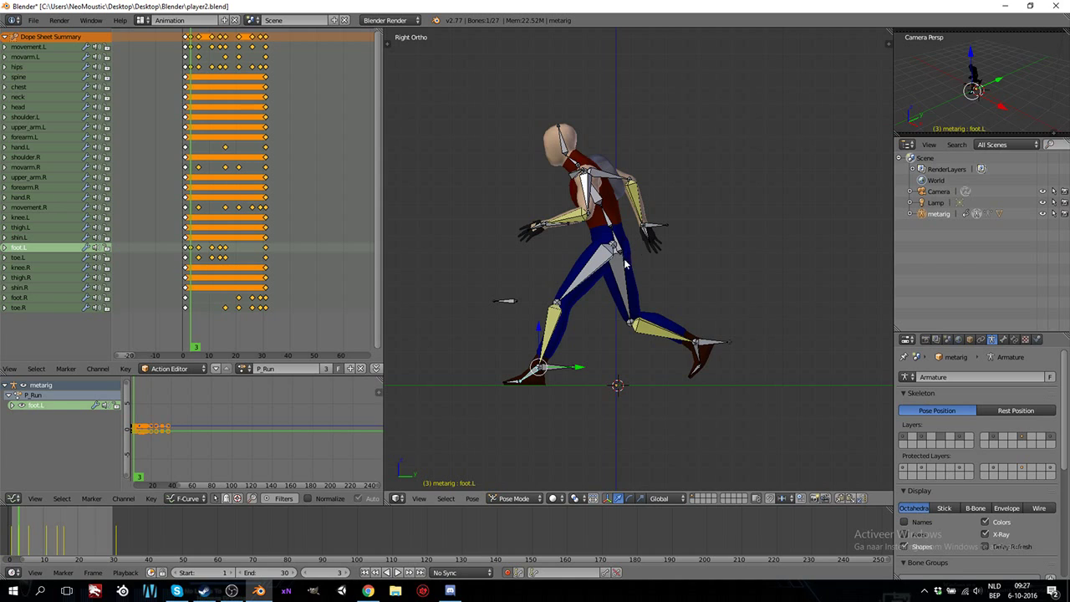
# - Step through the run cycle from frame 1 to frame 19 to examine how the feet meet the ground
pyautogui.press('Left')
pyautogui.press('Left')
pyautogui.press('Right')
pyautogui.press('Right')
pyautogui.press('Right')
pyautogui.press('Right')
pyautogui.press('Right')
pyautogui.press('Right')
pyautogui.press('Right')
pyautogui.press('Right')
pyautogui.press('Right')
pyautogui.press('Right')
pyautogui.press('Right')
pyautogui.press('Right')
pyautogui.press('Right')
pyautogui.press('Right')
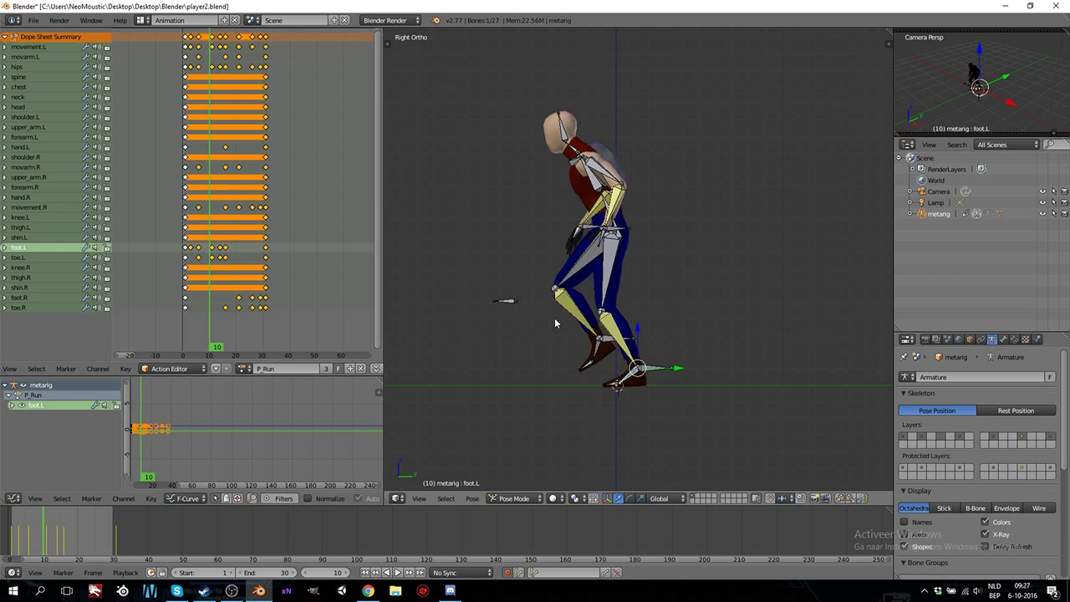
pyautogui.press('Right')
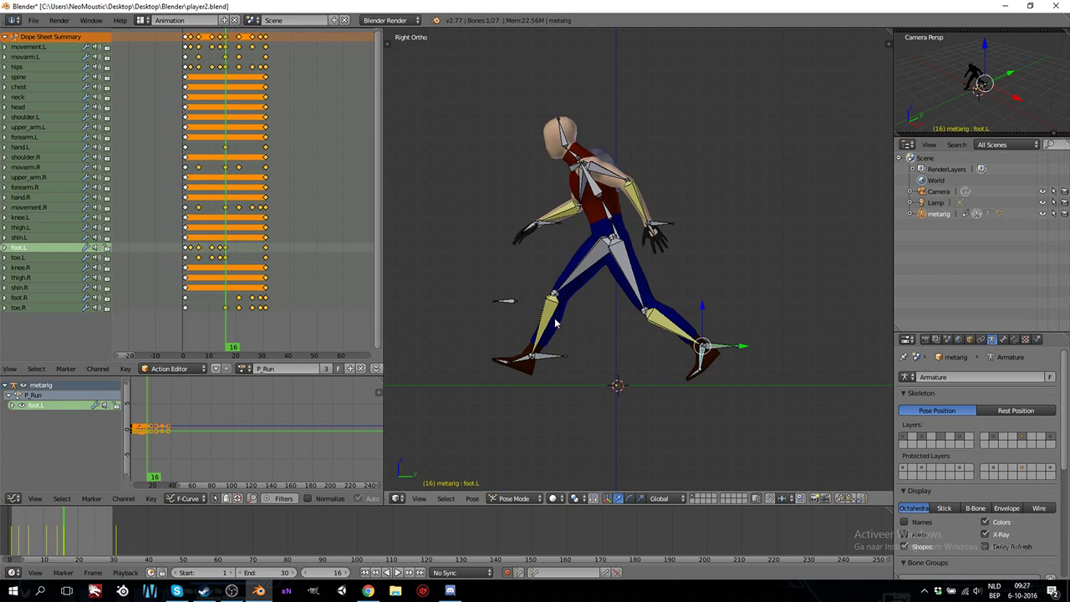
pyautogui.press('Right')
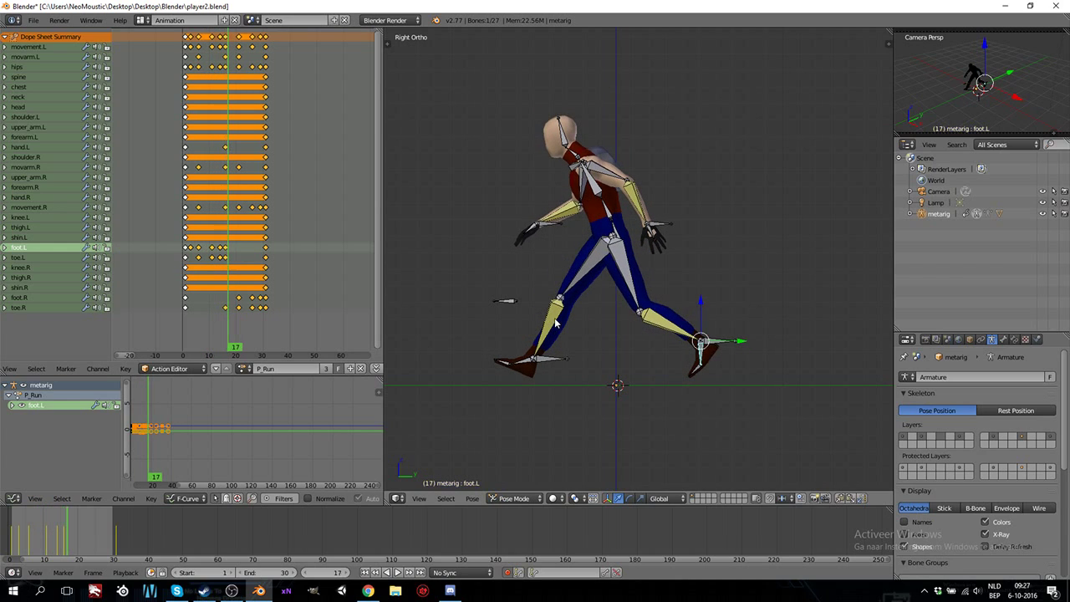
pyautogui.press('Right')
pyautogui.press('Right')
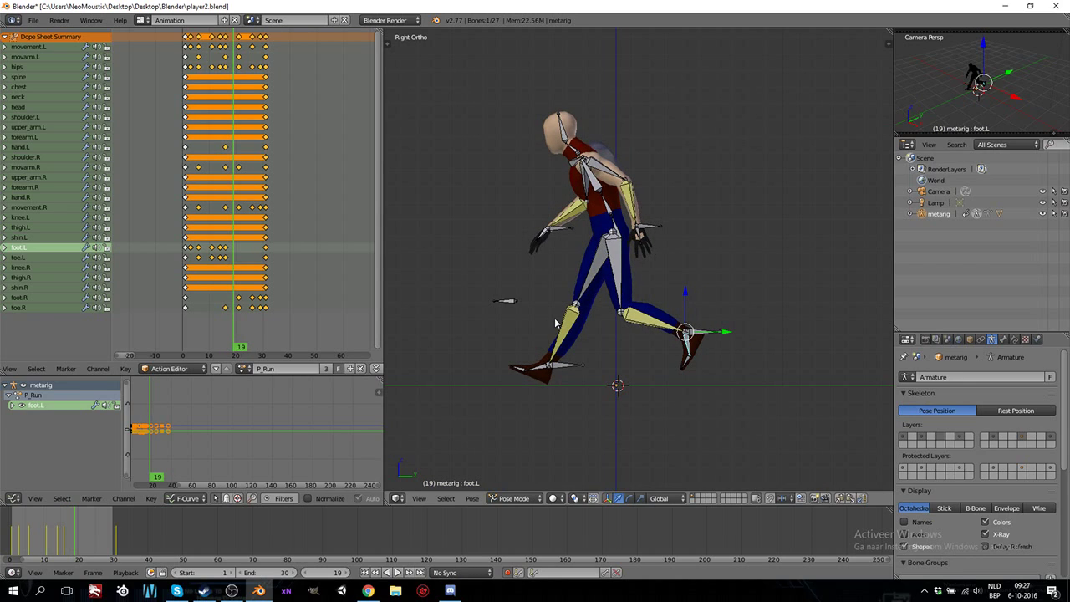
# - Rotate the foot.R bone by about -26 degrees at frame 18 to bring the front foot level
pyautogui.press('Left')
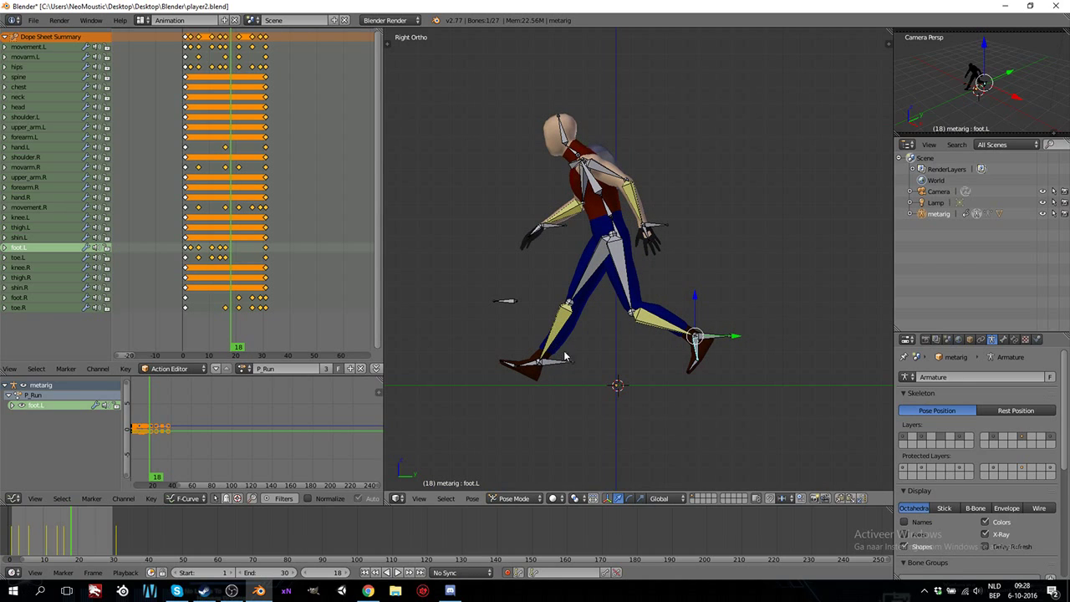
pyautogui.rightClick(533, 365)
pyautogui.press('r')
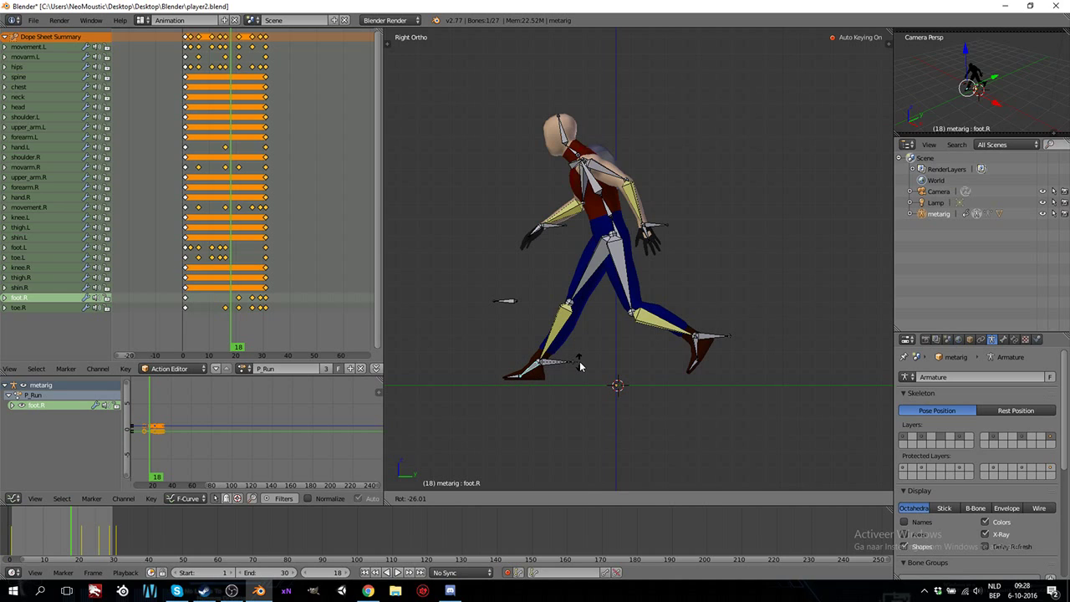
pyautogui.click(580, 365)
# - Lower the movement.R and hips bones together along the global Z axis at frame 18 to bring the front foot onto the ground line
pyautogui.rightClick(620, 228)
pyautogui.moveTo(623, 203); pyautogui.dragTo(607, 227)
pyautogui.rightClick(607, 228)
pyautogui.rightClick(562, 360)
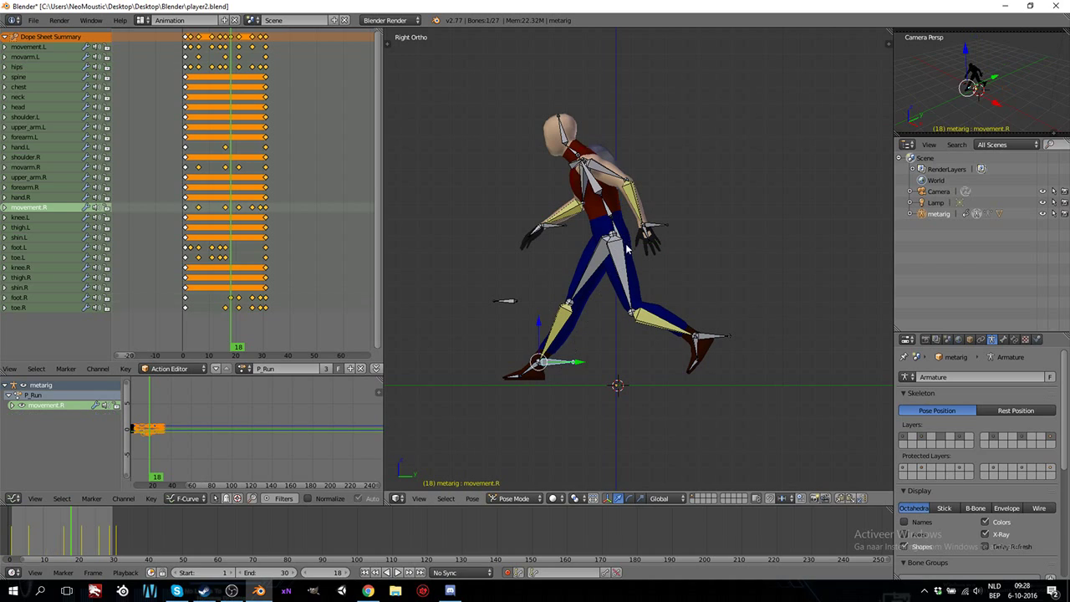
pyautogui.rightClick(619, 230)
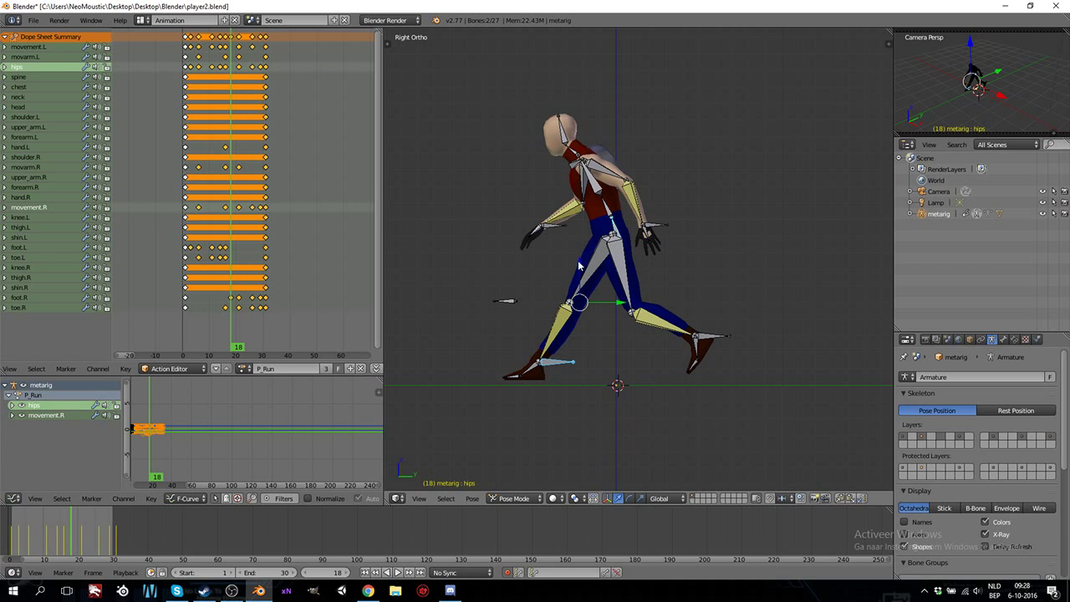
pyautogui.press('g')
pyautogui.press('z')
pyautogui.click(579, 270)
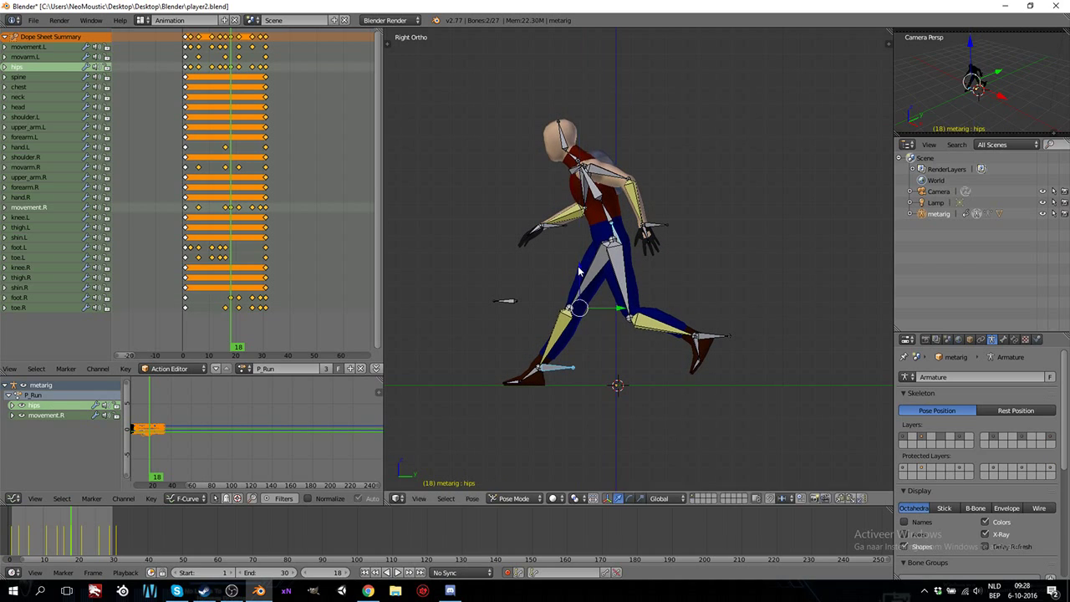
# - Move the hips bone alone slightly down along the global Z axis at frame 18
pyautogui.rightClick(618, 240)
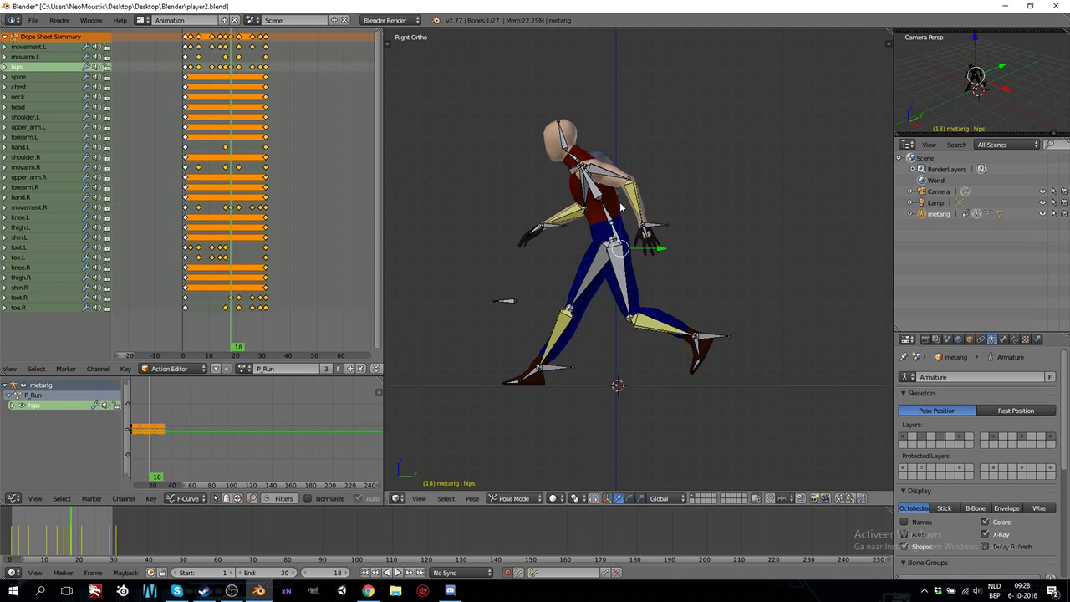
pyautogui.press('g')
pyautogui.press('z')
pyautogui.click(620, 209)
# - Rotate the foot.R bone at frame 18 so its sole lies flat on the ground line
pyautogui.rightClick(531, 378)
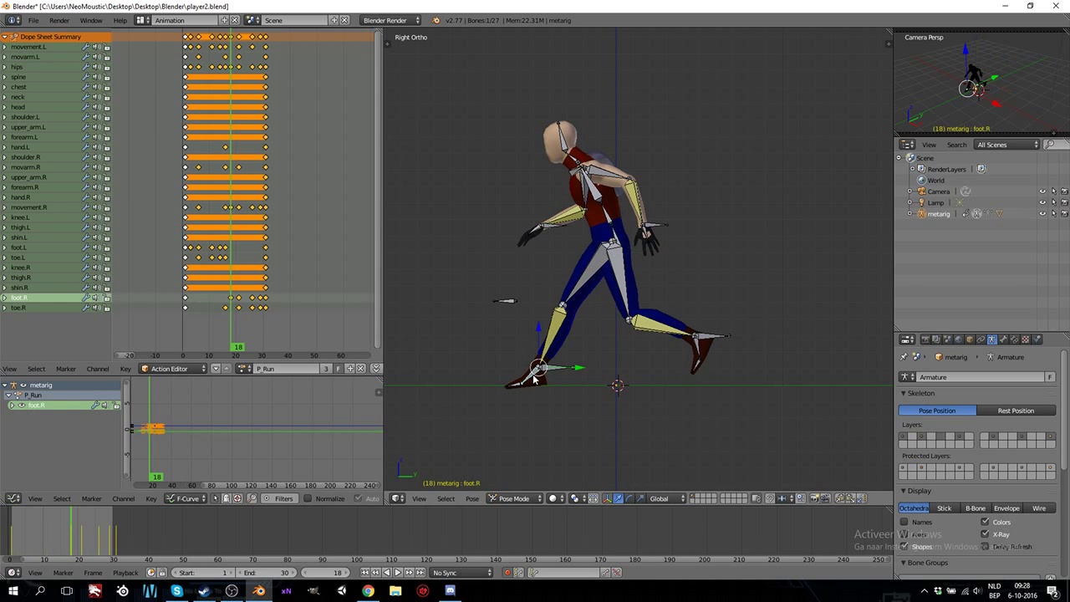
pyautogui.press('r')
pyautogui.click(591, 393)
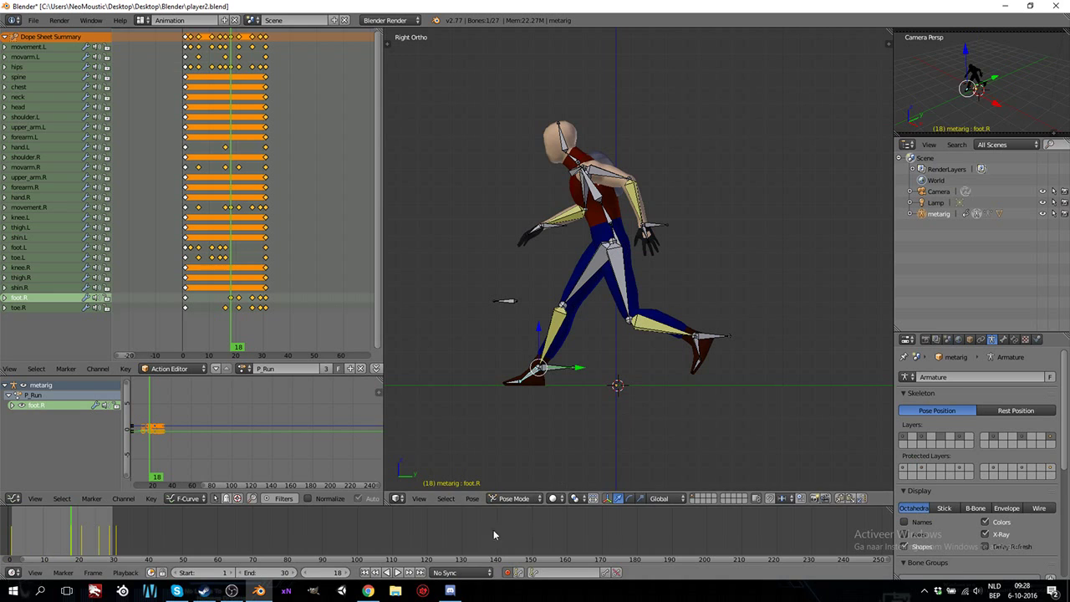
# - Play back the run animation in the right side view to check the corrected foot contacts, and stop it
pyautogui.click(397, 572)
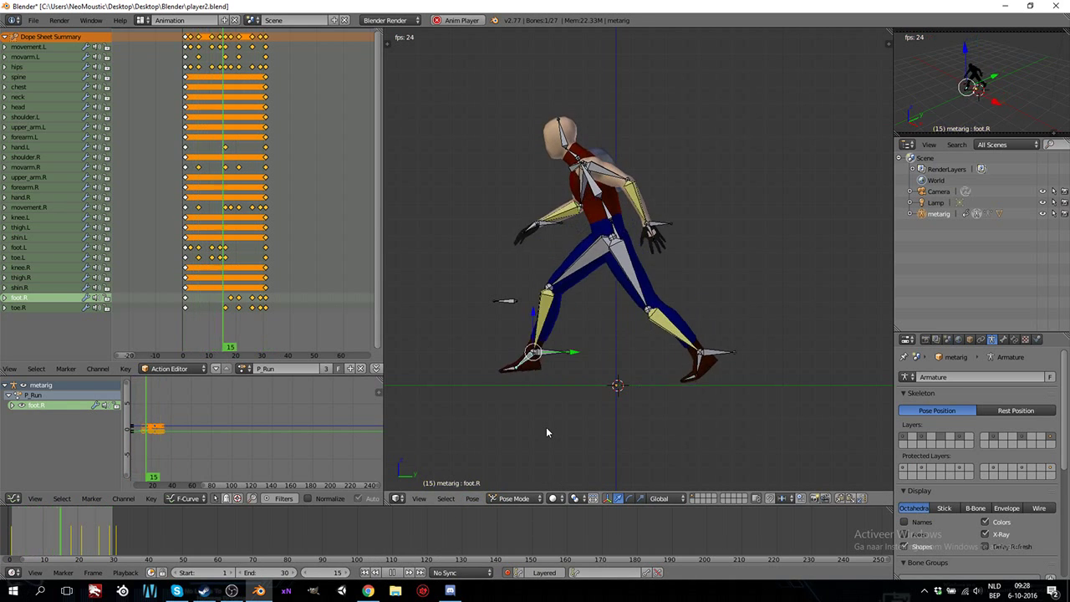
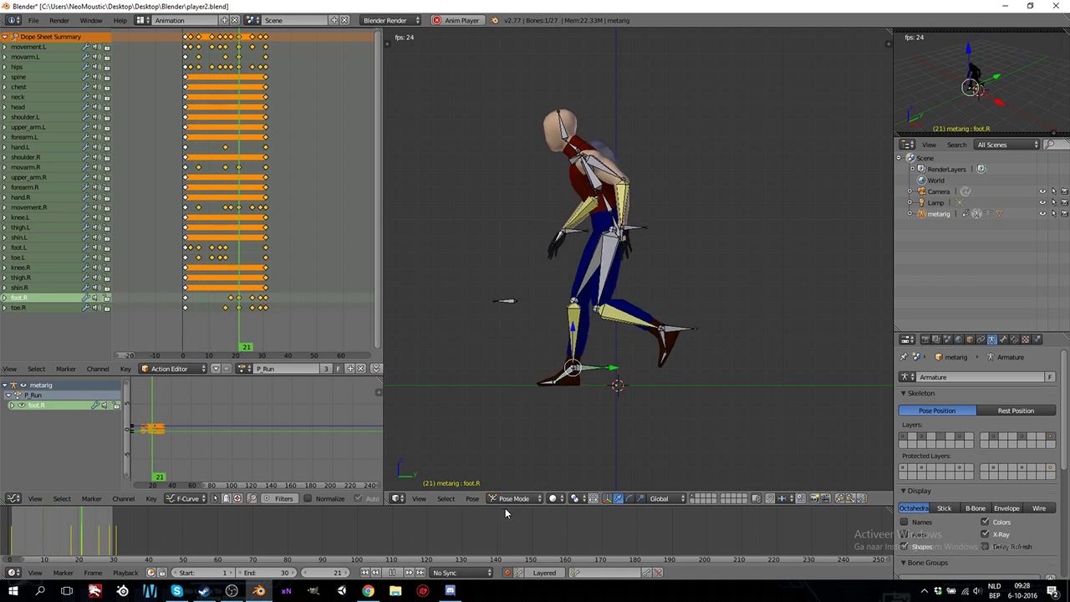
pyautogui.click(407, 572)
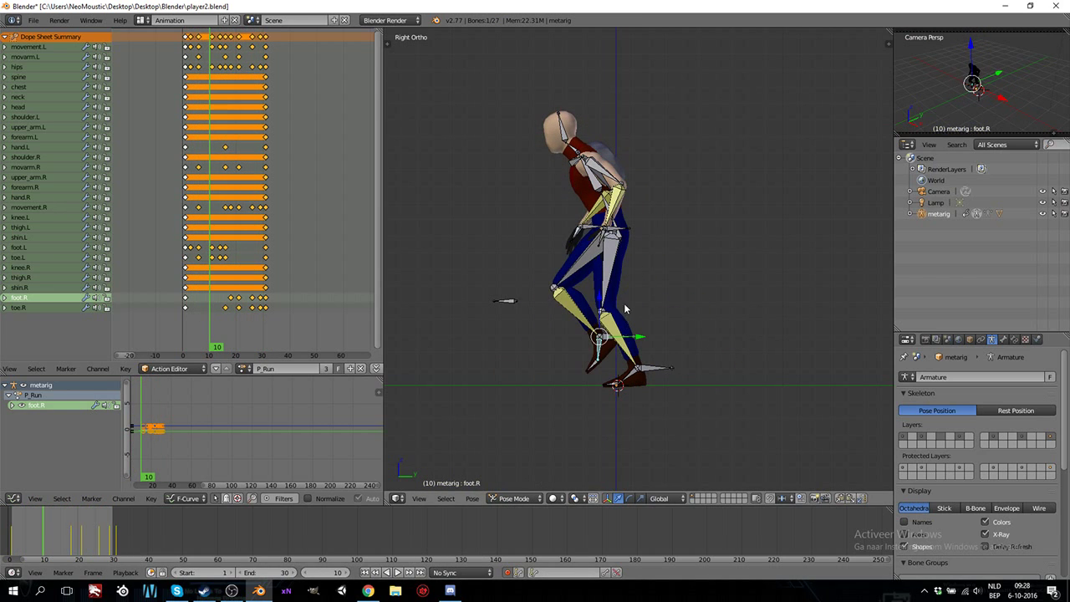
# - With the hips bone selected, step back and forth through the run cycle to frame 33, examining the hip height and leg poses
pyautogui.rightClick(617, 228)
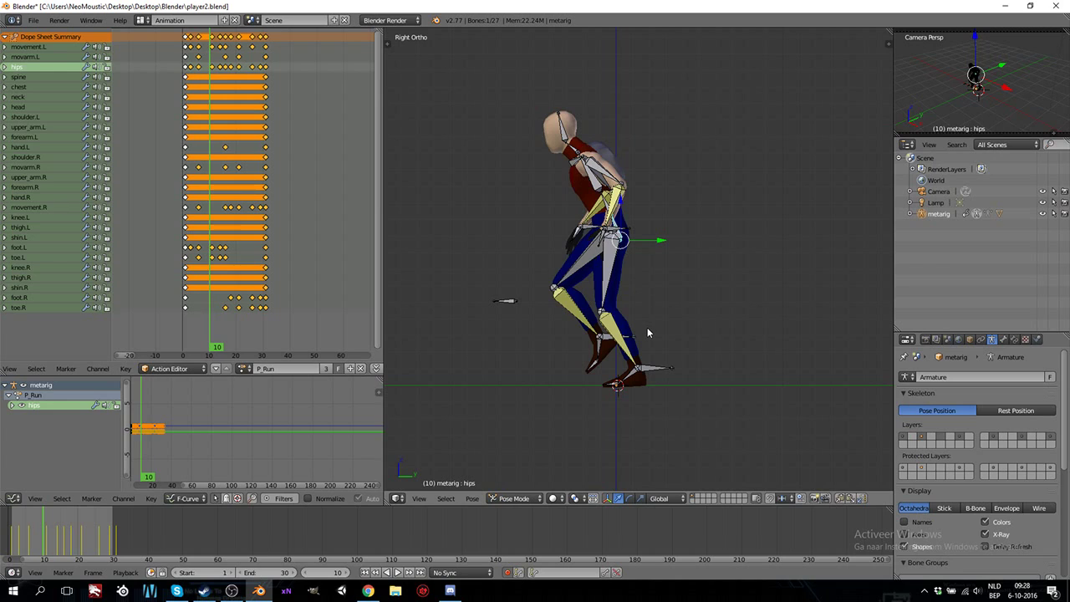
pyautogui.press('Left')
pyautogui.press('Left')
pyautogui.press('Left')
pyautogui.press('Left')
pyautogui.press('Left')
pyautogui.press('Left')
pyautogui.press('Left')
pyautogui.press('Left')
pyautogui.press('Left')
pyautogui.press('Right')
pyautogui.press('Right')
pyautogui.press('Right')
pyautogui.press('Right')
pyautogui.press('Right')
pyautogui.press('Right')
pyautogui.press('Right')
pyautogui.press('Right')
pyautogui.press('Right')
pyautogui.press('Right')
pyautogui.press('Right')
pyautogui.press('Right')
pyautogui.press('Right')
pyautogui.press('Right')
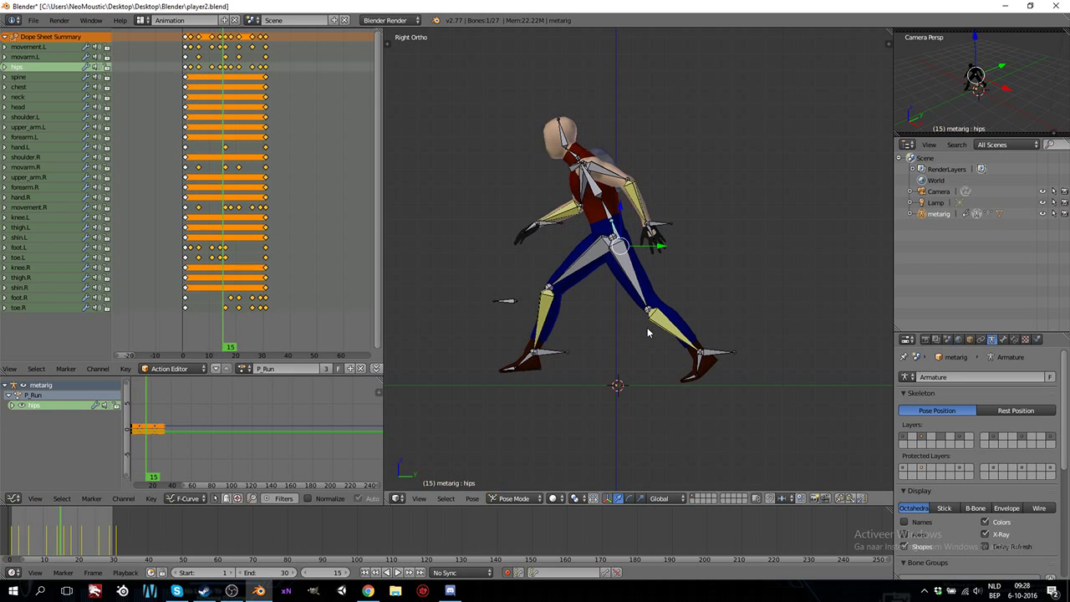
pyautogui.press('Right')
pyautogui.press('Right')
pyautogui.press('Right')
pyautogui.press('Right')
pyautogui.press('Right')
pyautogui.press('Right')
pyautogui.press('Right')
pyautogui.press('Right')
pyautogui.press('Right')
pyautogui.press('Left')
pyautogui.press('Left')
pyautogui.press('Left')
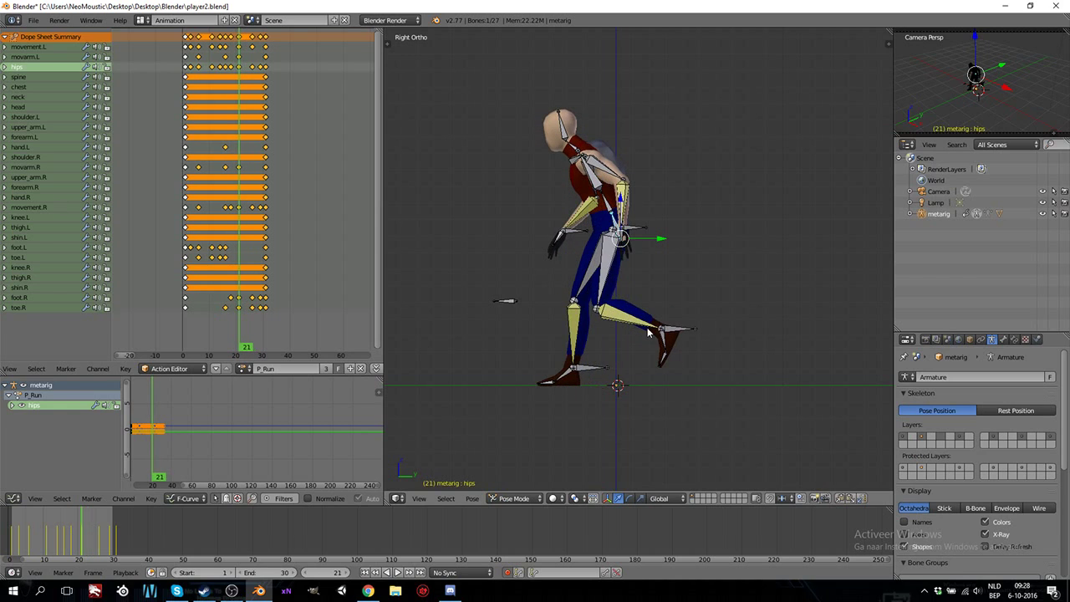
pyautogui.press('Left')
pyautogui.press('Left')
pyautogui.press('Left')
pyautogui.press('Left')
pyautogui.press('Left')
pyautogui.press('Left')
pyautogui.press('Left')
pyautogui.press('Left')
pyautogui.press('Left')
pyautogui.press('Left')
pyautogui.press('Left')
pyautogui.press('Left')
pyautogui.press('Left')
pyautogui.press('Left')
pyautogui.press('Left')
pyautogui.press('Left')
pyautogui.press('Left')
pyautogui.press('Left')
pyautogui.press('Left')
pyautogui.press('Right')
pyautogui.press('Right')
pyautogui.press('Right')
pyautogui.press('Right')
pyautogui.press('Right')
pyautogui.press('Right')
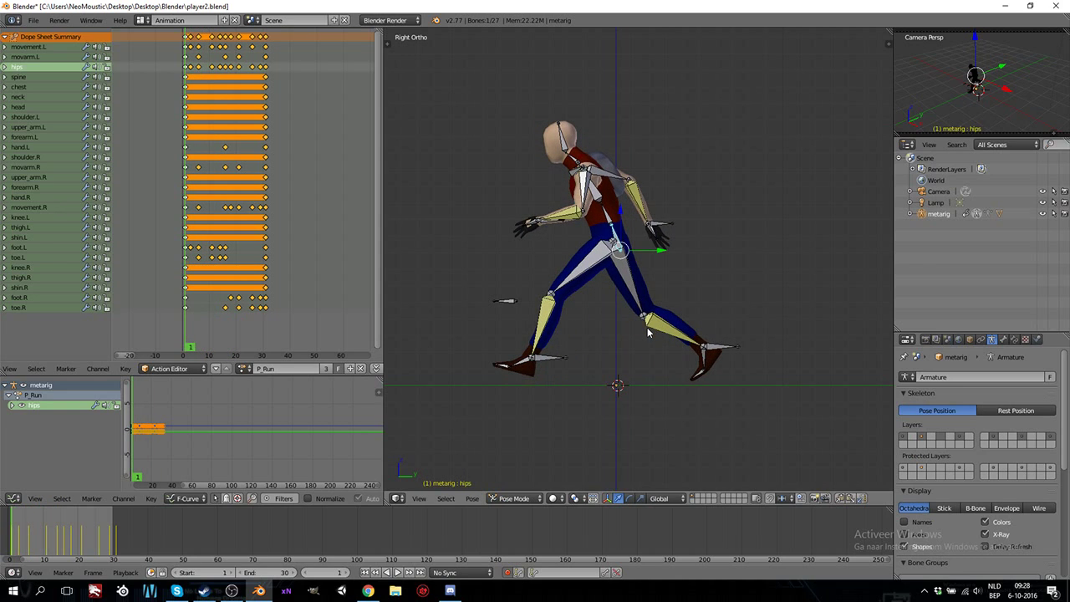
pyautogui.press('Right')
pyautogui.press('Right')
pyautogui.press('Right')
pyautogui.press('Right')
pyautogui.press('Right')
pyautogui.press('Right')
pyautogui.press('Right')
pyautogui.press('Right')
pyautogui.press('Right')
pyautogui.press('Right')
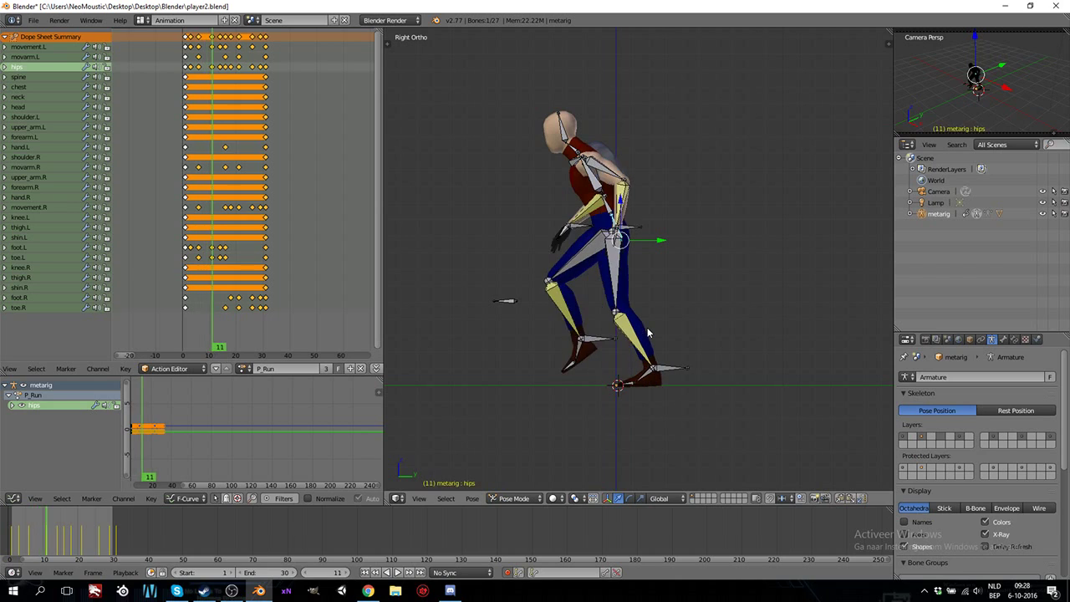
pyautogui.press('Right')
pyautogui.press('Right')
pyautogui.press('Right')
pyautogui.press('Right')
pyautogui.press('Right')
pyautogui.press('Right')
pyautogui.press('Right')
pyautogui.press('Right')
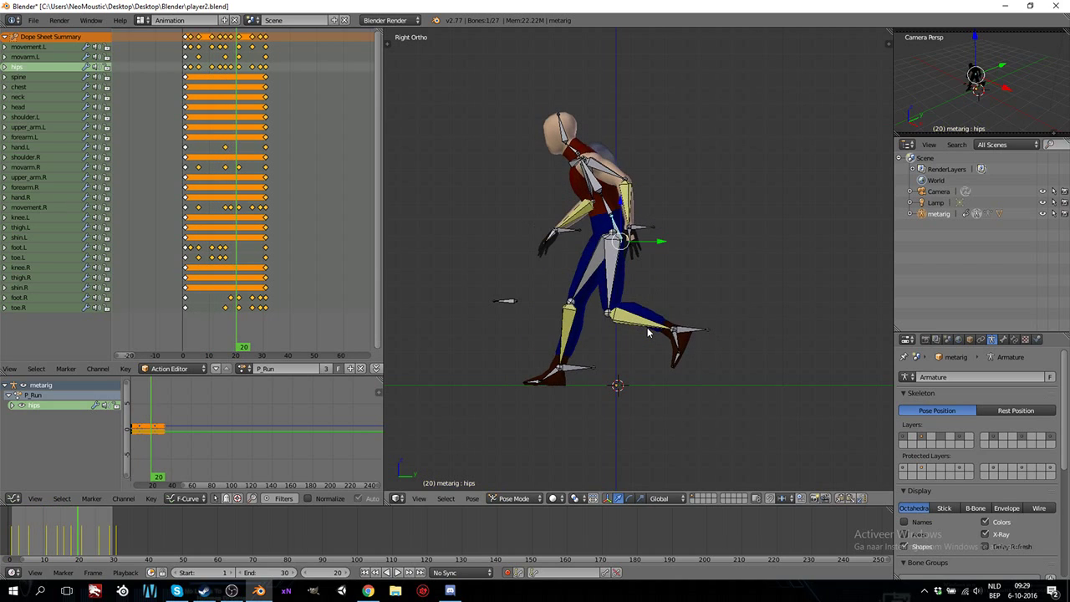
pyautogui.press('Right')
pyautogui.press('Right')
pyautogui.press('Right')
pyautogui.press('Right')
pyautogui.press('Right')
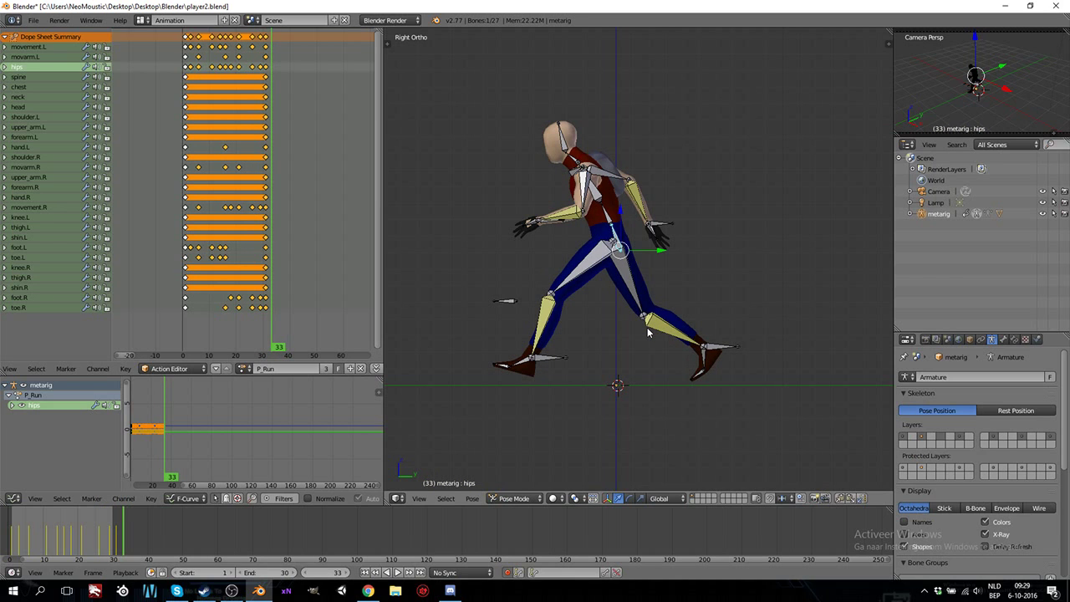
# - Play the run animation and examine the character's motion from behind and from the front
pyautogui.click(398, 573)
pyautogui.moveTo(679, 309); pyautogui.dragTo(574, 341, button='middle')
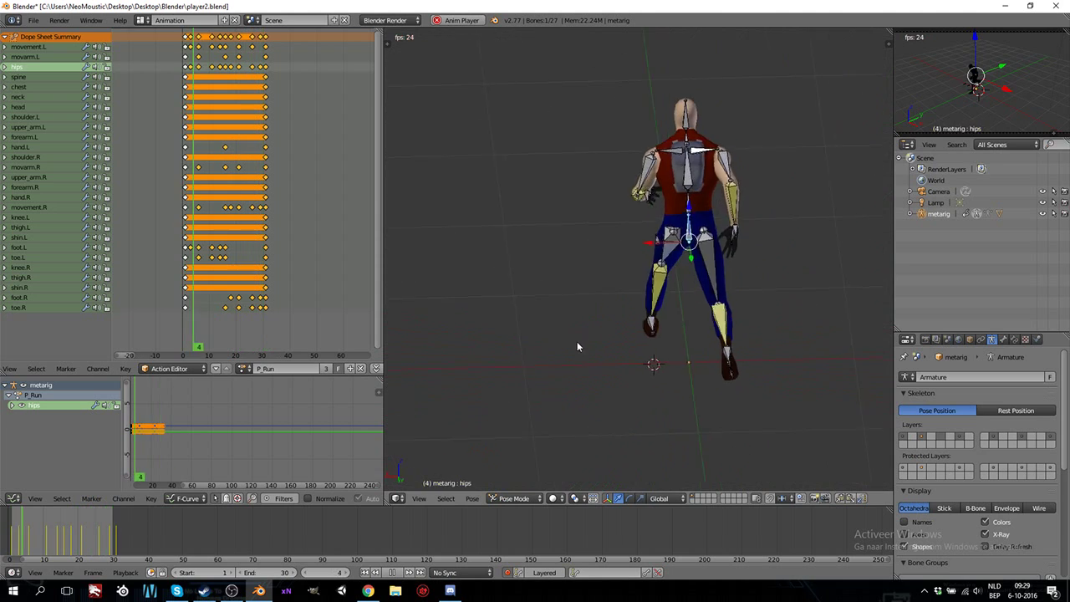
pyautogui.press('KP_1')
pyautogui.press('KP_3')
pyautogui.press('ctrl+KP_1')
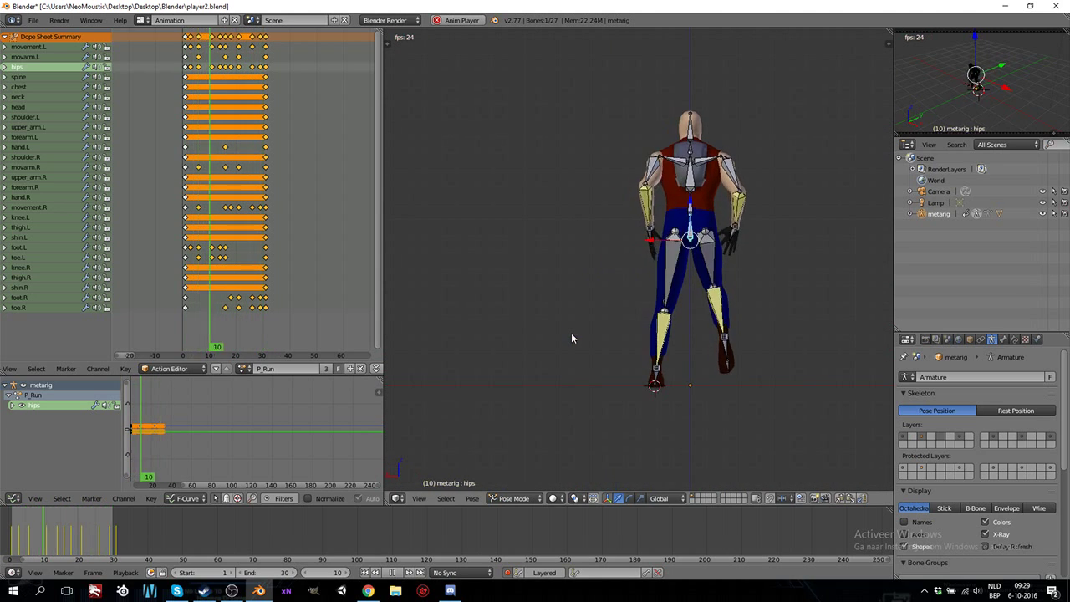
pyautogui.scroll(-2, 693, 319)
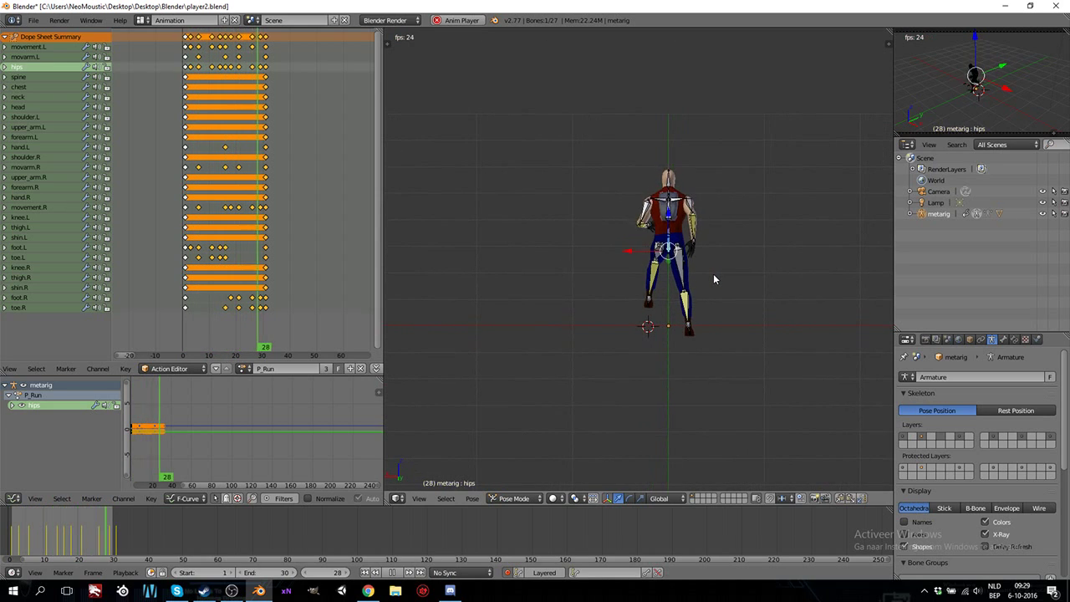
pyautogui.keyDown('ctrl'); pyautogui.scroll(2, 715, 276); pyautogui.keyUp('ctrl')
pyautogui.keyDown('shift'); pyautogui.scroll(2, 697, 296); pyautogui.keyUp('shift')
pyautogui.scroll(1, 693, 314)
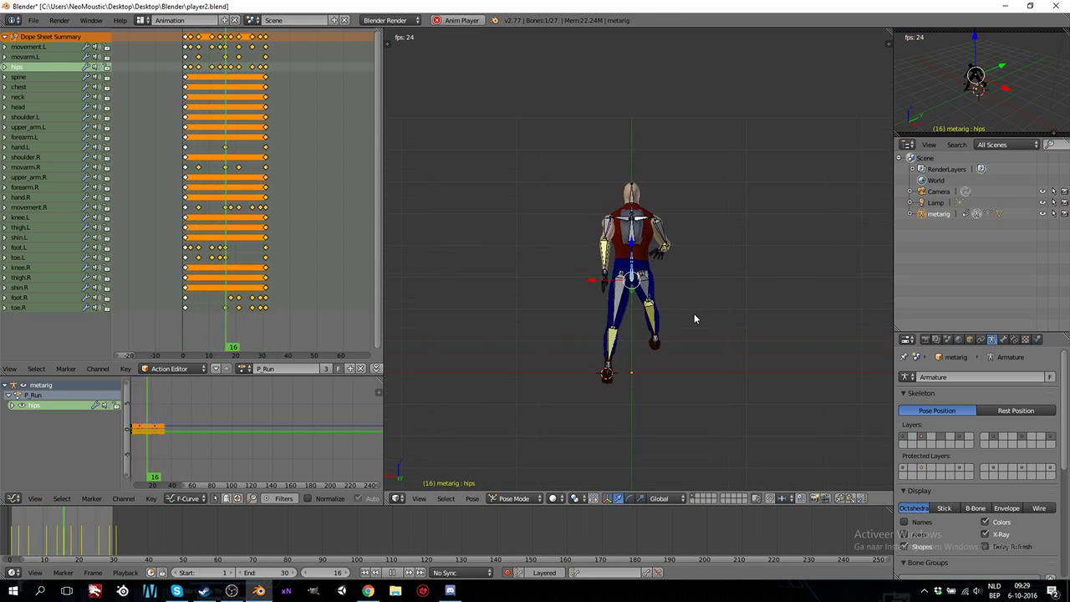
pyautogui.keyDown('ctrl'); pyautogui.scroll(2, 693, 318); pyautogui.keyUp('ctrl')
pyautogui.keyDown('ctrl'); pyautogui.scroll(-2, 678, 321); pyautogui.keyUp('ctrl')
pyautogui.scroll(1, 673, 336)
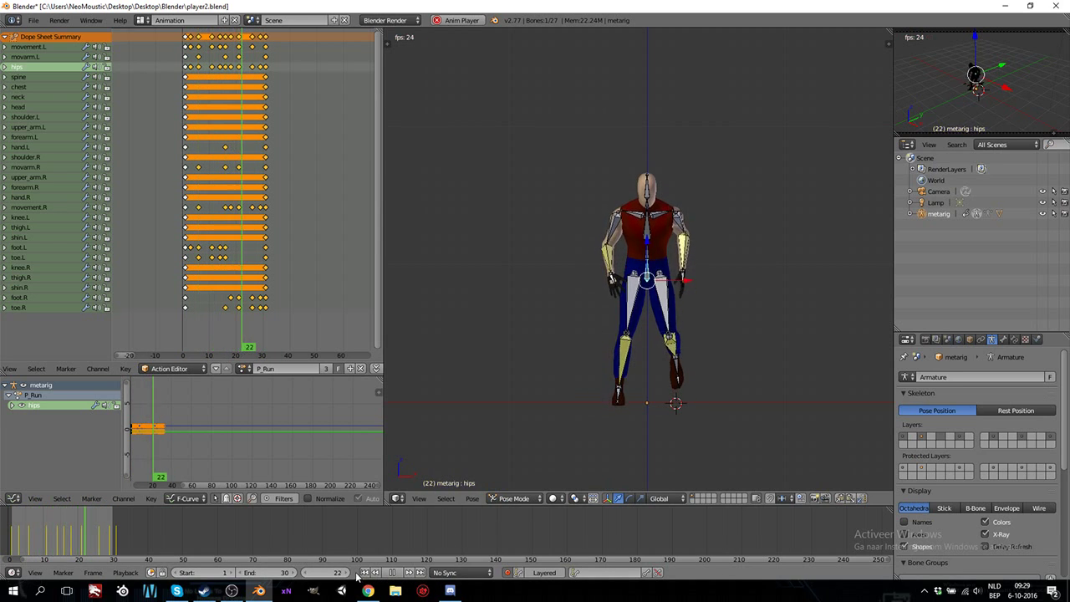
pyautogui.click(507, 573)
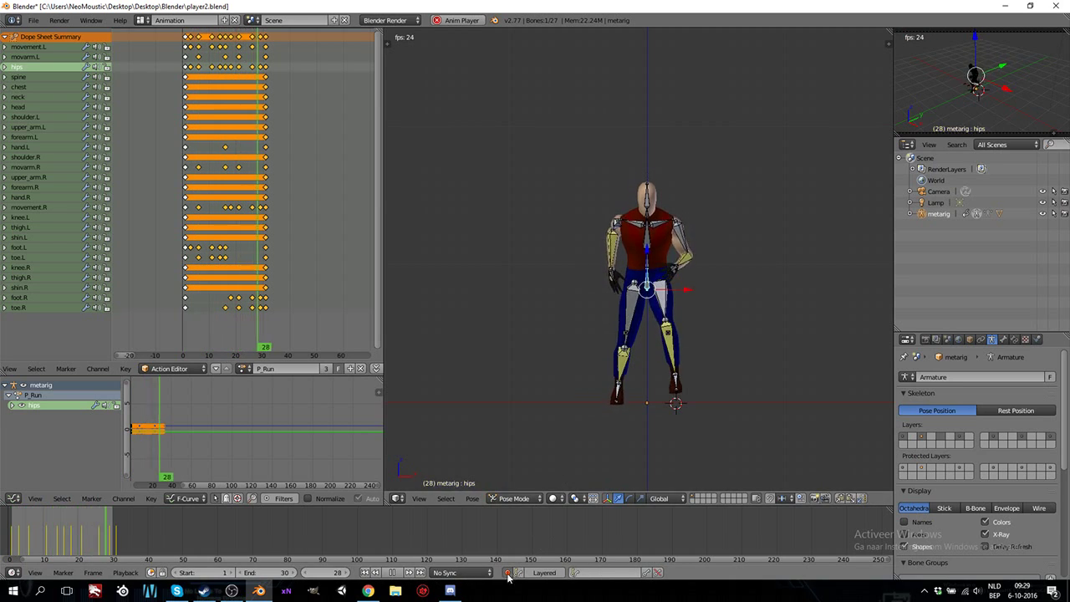
# - Stop the playback and, at frame 1 in the front view, move the movement.L bone about -0.098 along the X axis
pyautogui.press('Escape')
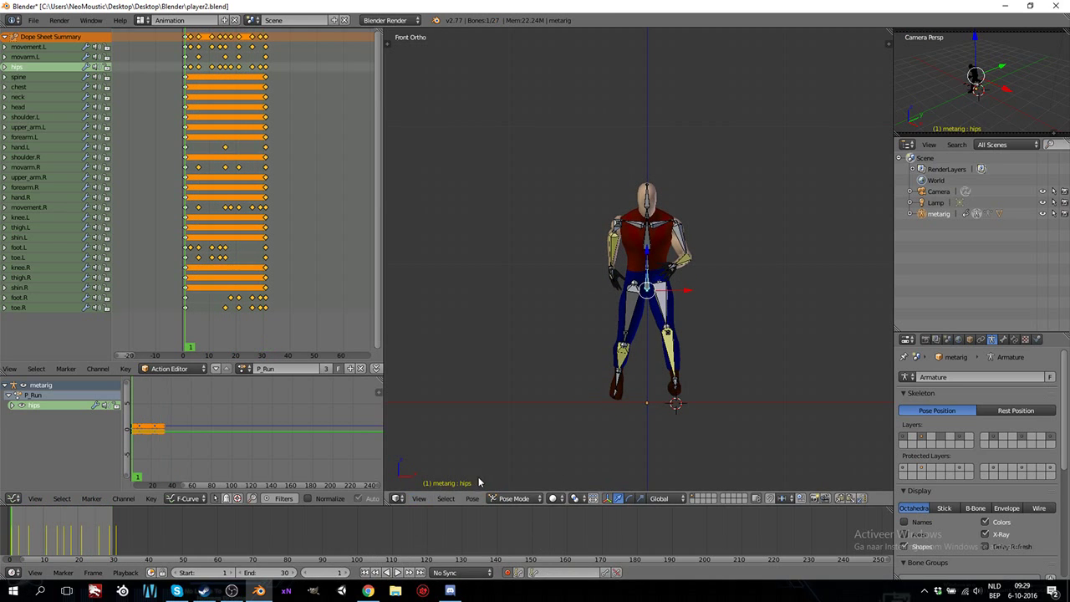
pyautogui.moveTo(687, 391); pyautogui.dragTo(628, 384, button='middle')
pyautogui.rightClick(628, 383)
pyautogui.press('KP_1')
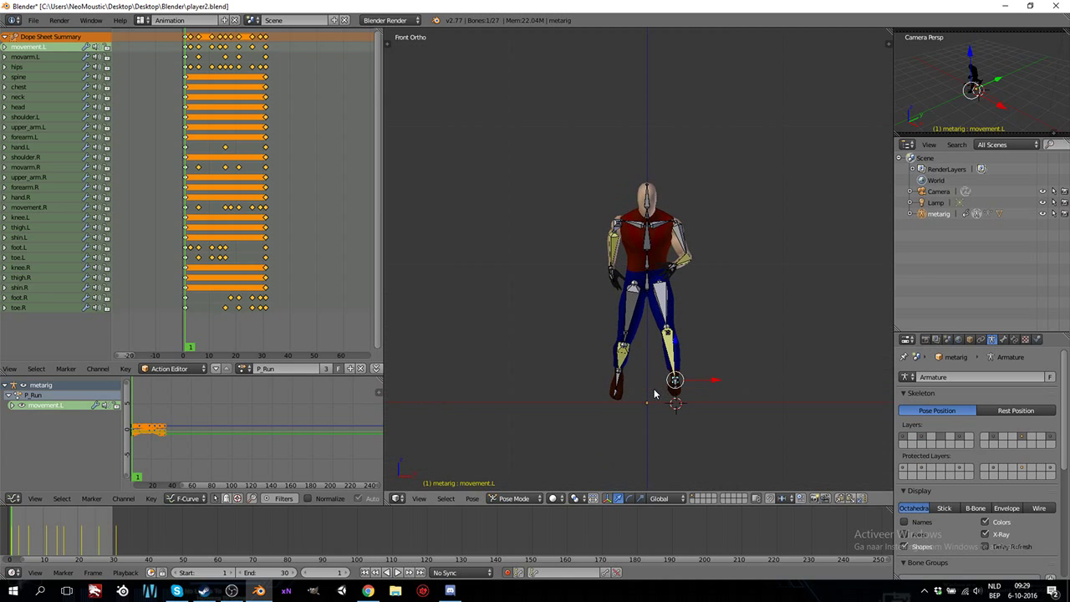
pyautogui.keyDown('ctrl'); pyautogui.scroll(3, 664, 415); pyautogui.keyUp('ctrl')
pyautogui.keyDown('shift'); pyautogui.scroll(-1, 659, 387); pyautogui.keyUp('shift')
pyautogui.scroll(2, 659, 387)
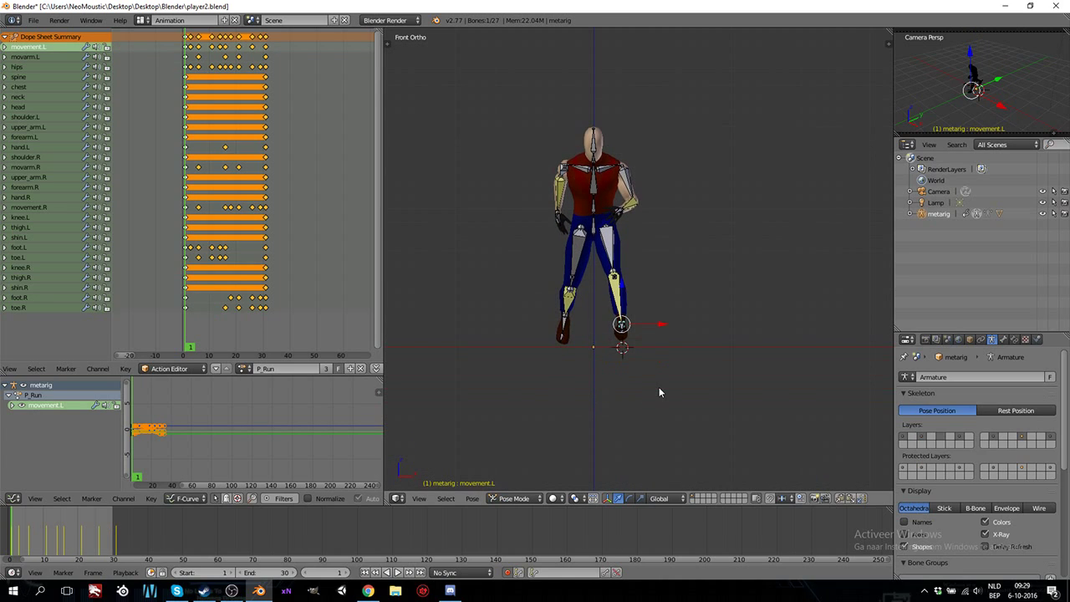
pyautogui.press('g')
pyautogui.press('x')
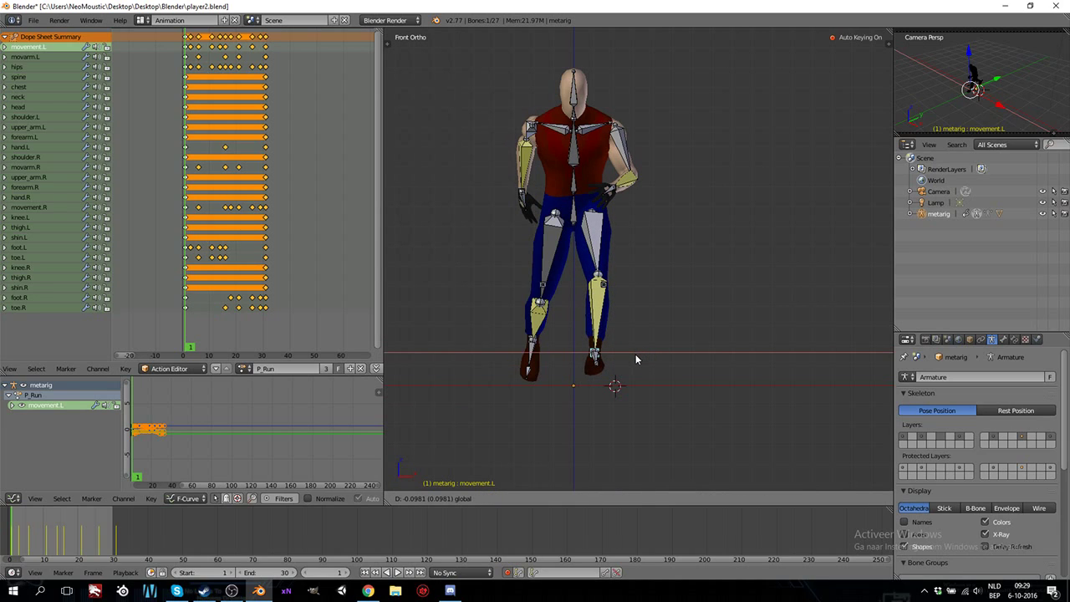
pyautogui.click(635, 358)
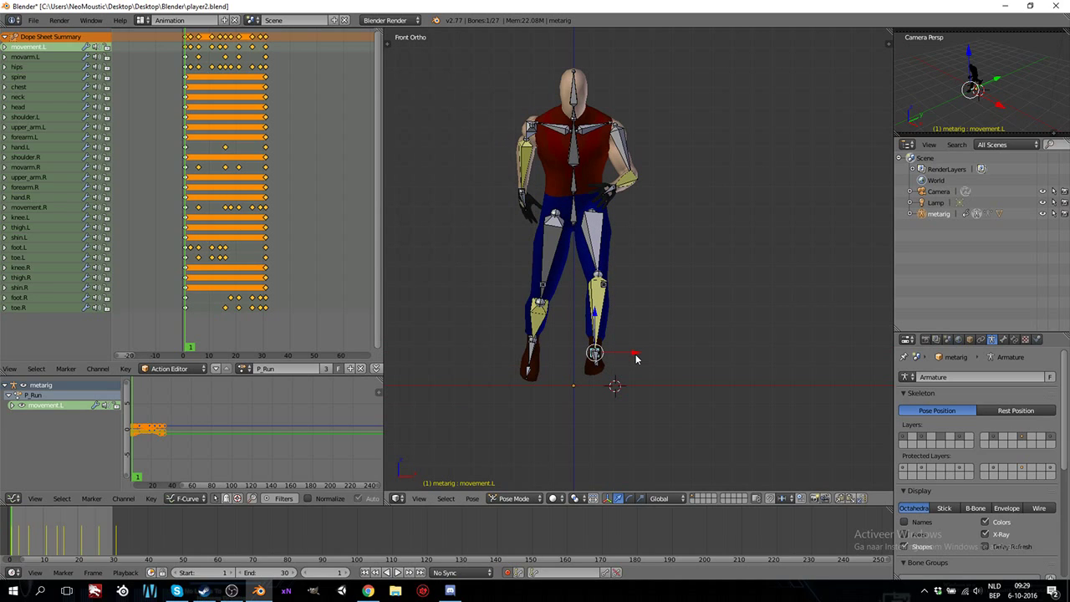
# - At frame 3, move movement.L about -0.098 along X and rotate foot.L about -11° in the front view
pyautogui.press('Up')
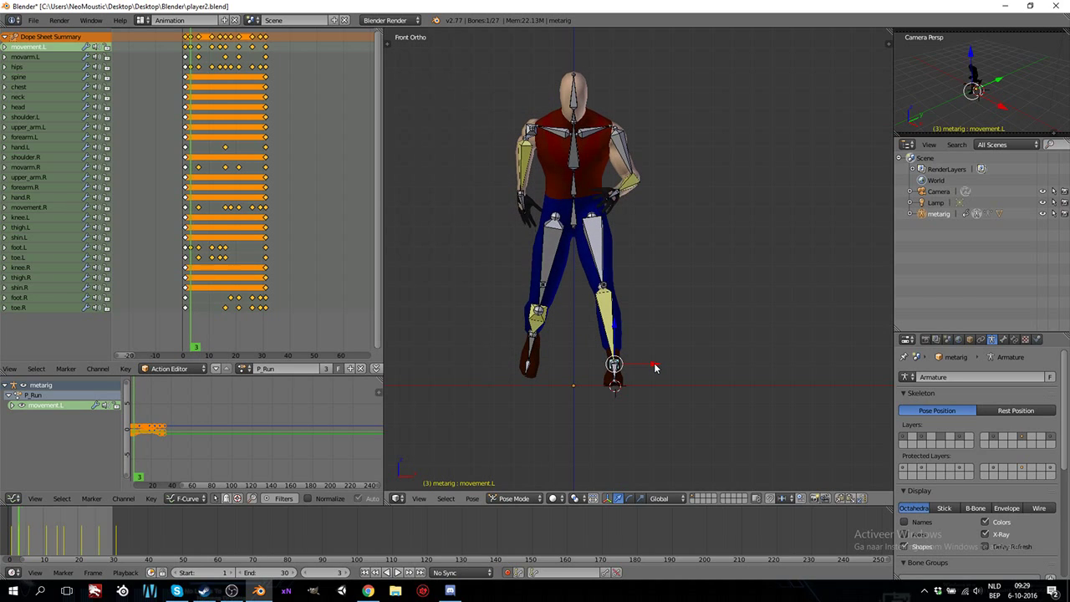
pyautogui.press('g')
pyautogui.press('x')
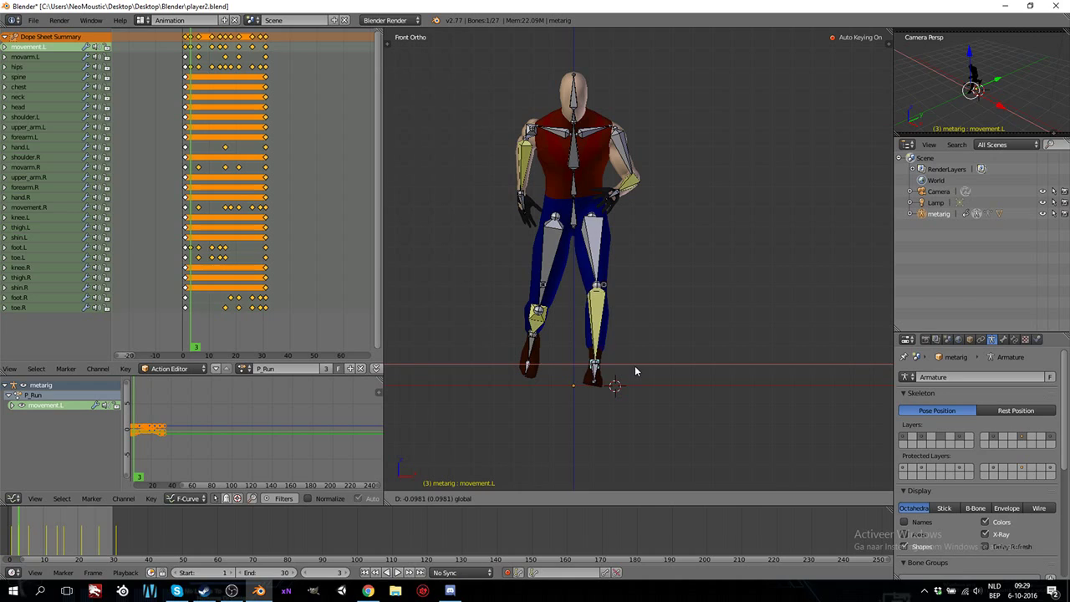
pyautogui.click(620, 374)
pyautogui.rightClick(595, 376)
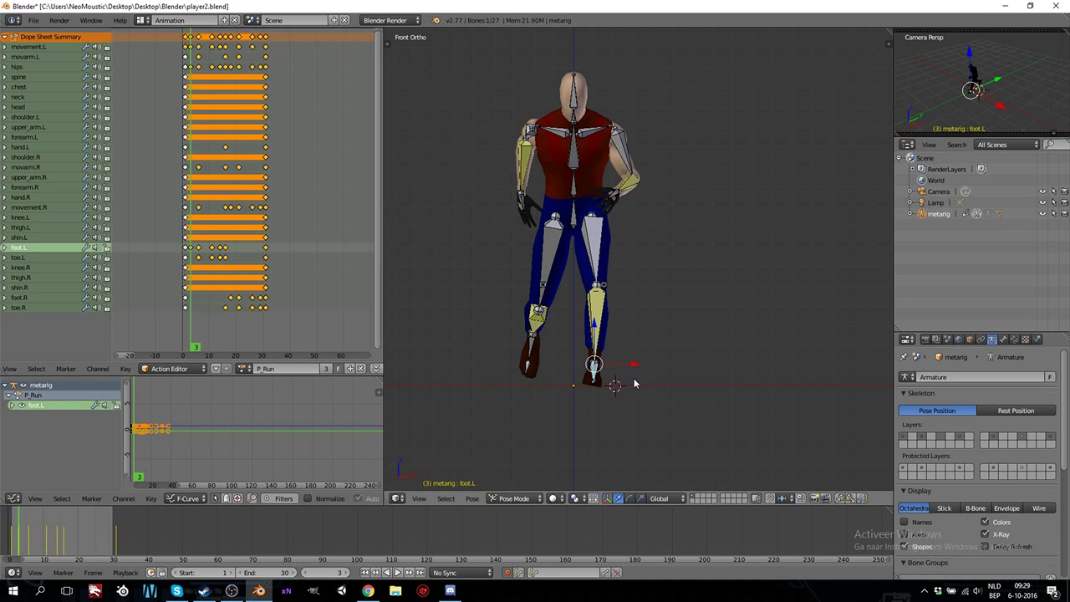
pyautogui.press('r')
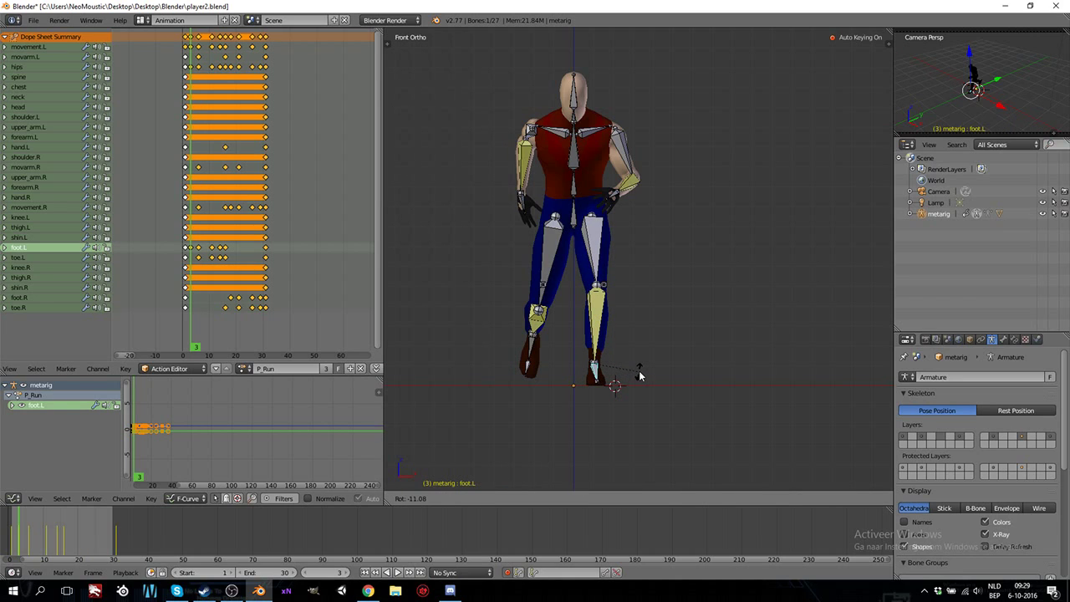
pyautogui.click(640, 375)
# - At frame 6, rotate the foot.L bone about 7° around the global X axis
pyautogui.press('Right')
pyautogui.press('Right')
pyautogui.press('Right')
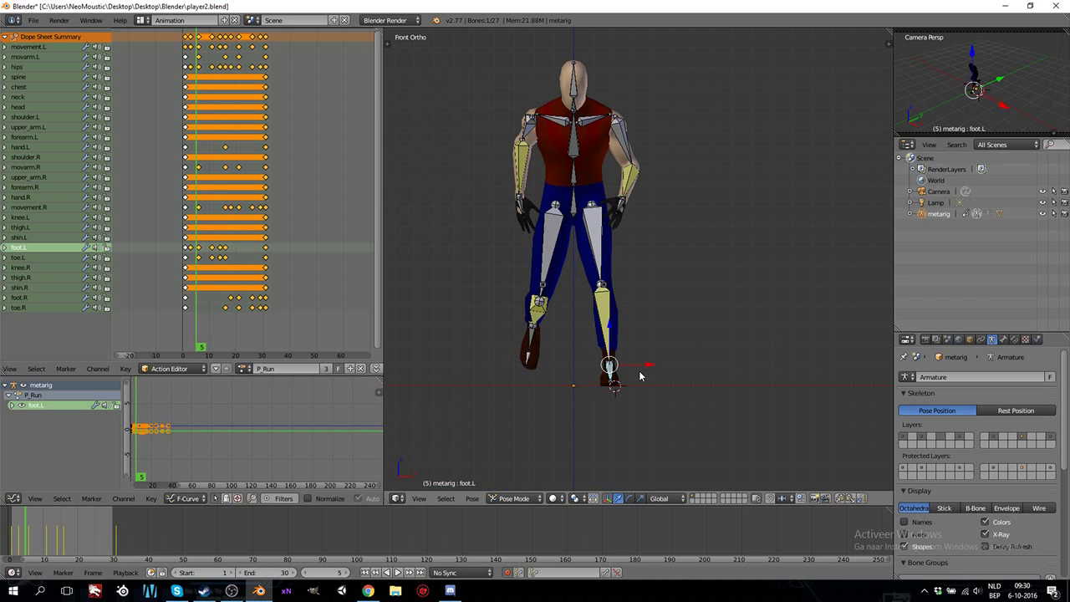
pyautogui.press('r')
pyautogui.press('x')
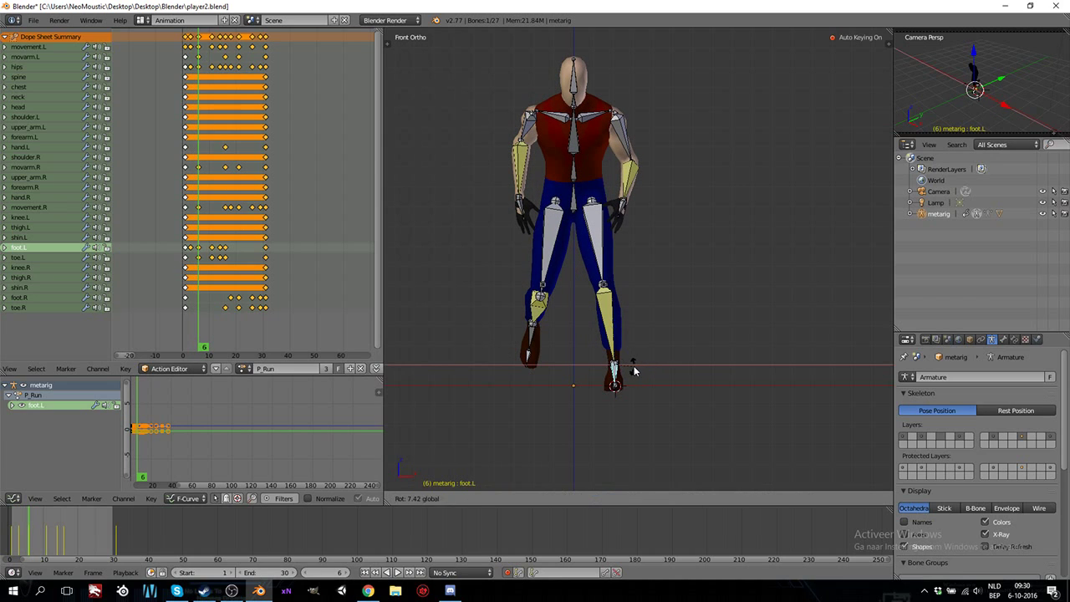
pyautogui.click(633, 370)
# - At frame 6, move the movement.L bone inward along X so the left foot sits beneath its hip
pyautogui.moveTo(662, 366); pyautogui.dragTo(640, 371, button='middle')
pyautogui.rightClick(605, 366)
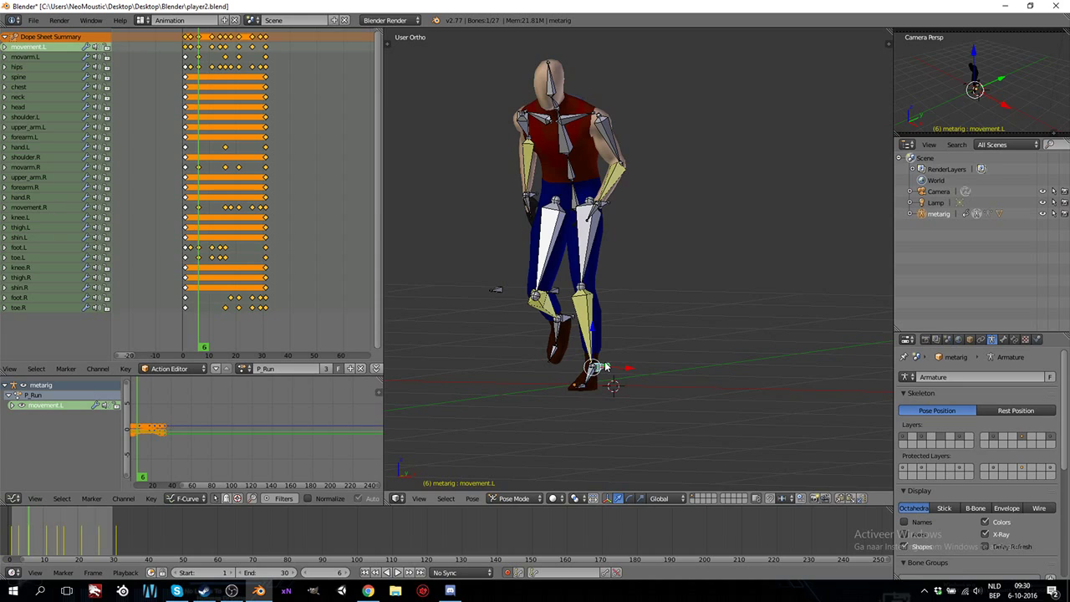
pyautogui.press('KP_1')
pyautogui.moveTo(660, 368); pyautogui.dragTo(639, 368)
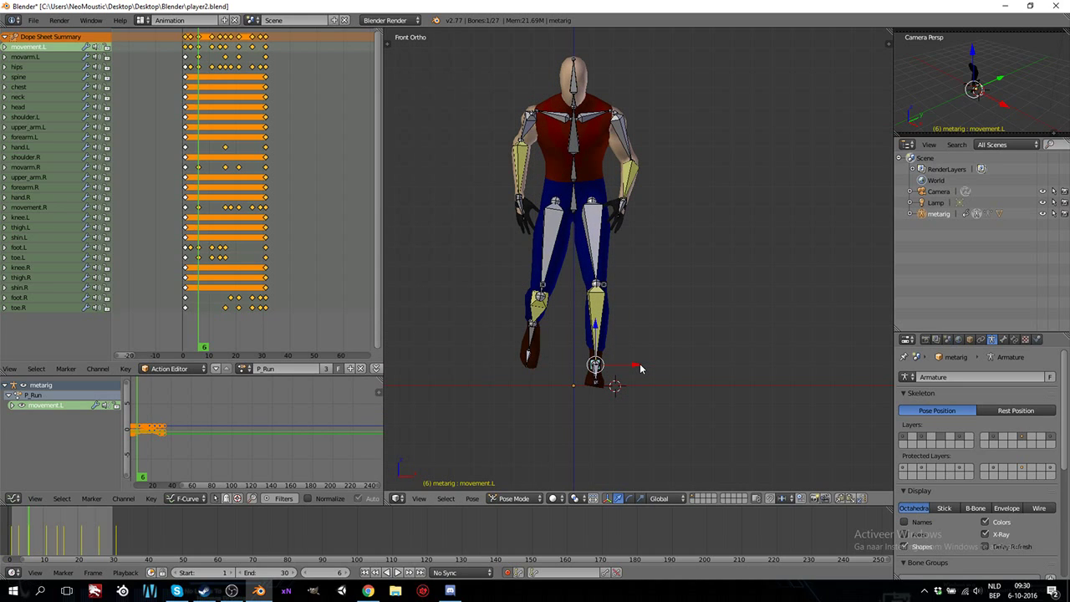
# - At frame 11, move the movement.L bone inward along X to match its corrected position at frame 6
pyautogui.press('Right')
pyautogui.press('Right')
pyautogui.press('Right')
pyautogui.press('Right')
pyautogui.press('Right')
pyautogui.moveTo(653, 368); pyautogui.dragTo(633, 367)
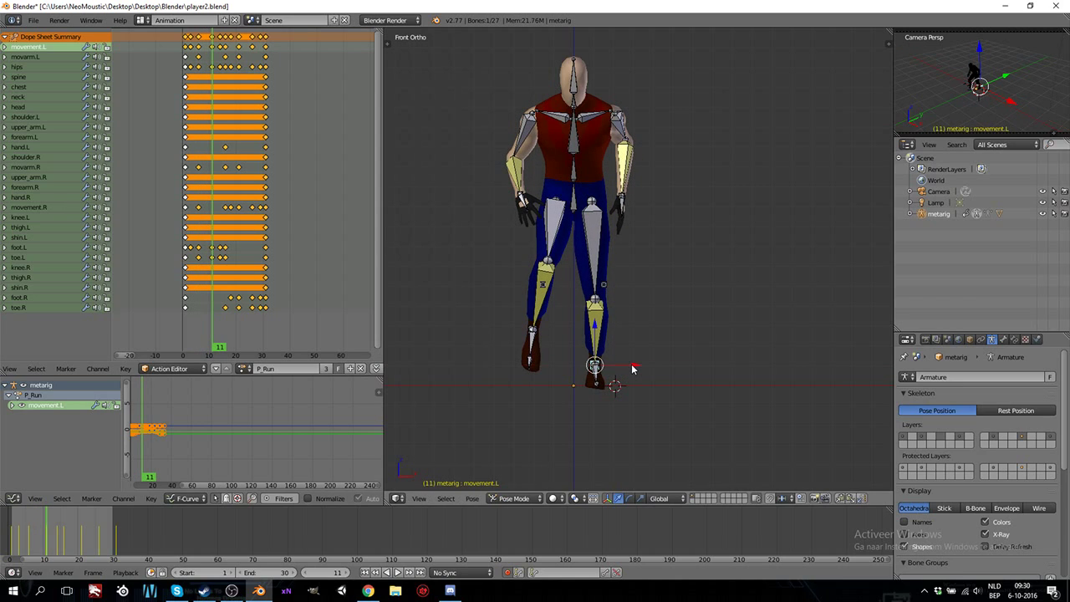
# - At frame 16, move the movement.L bone inward along X so the left foot lines up beneath its thigh
pyautogui.press('Right')
pyautogui.press('Right')
pyautogui.press('Right')
pyautogui.press('Right')
pyautogui.press('Right')
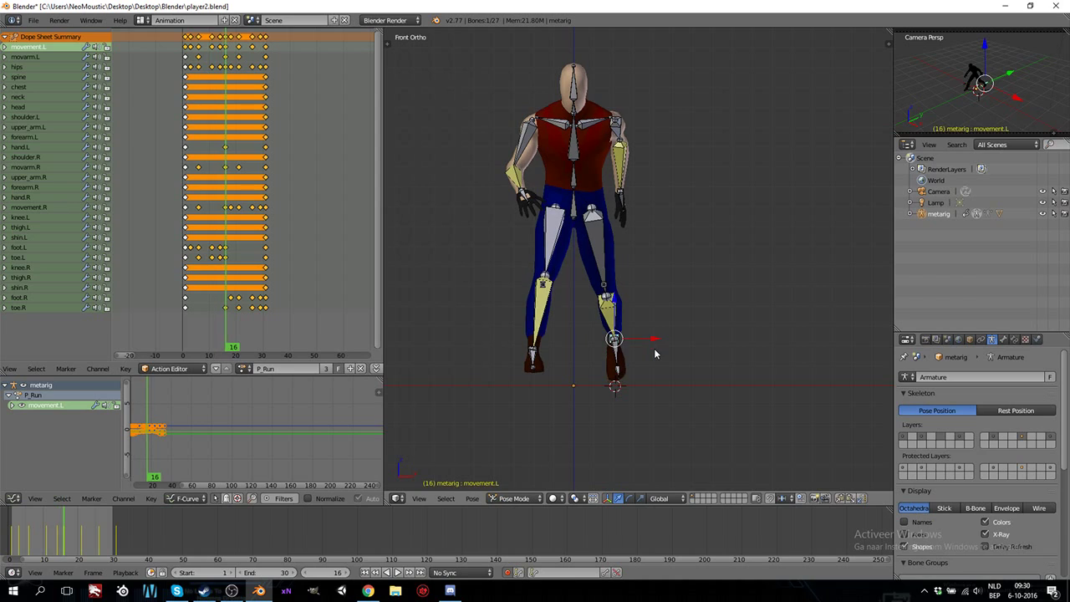
pyautogui.moveTo(655, 343); pyautogui.dragTo(635, 343)
# - At frame 21, move the movement.L bone of the raised left foot inward along the X axis
pyautogui.press('Right')
pyautogui.press('Right')
pyautogui.press('Right')
pyautogui.press('Right')
pyautogui.press('Right')
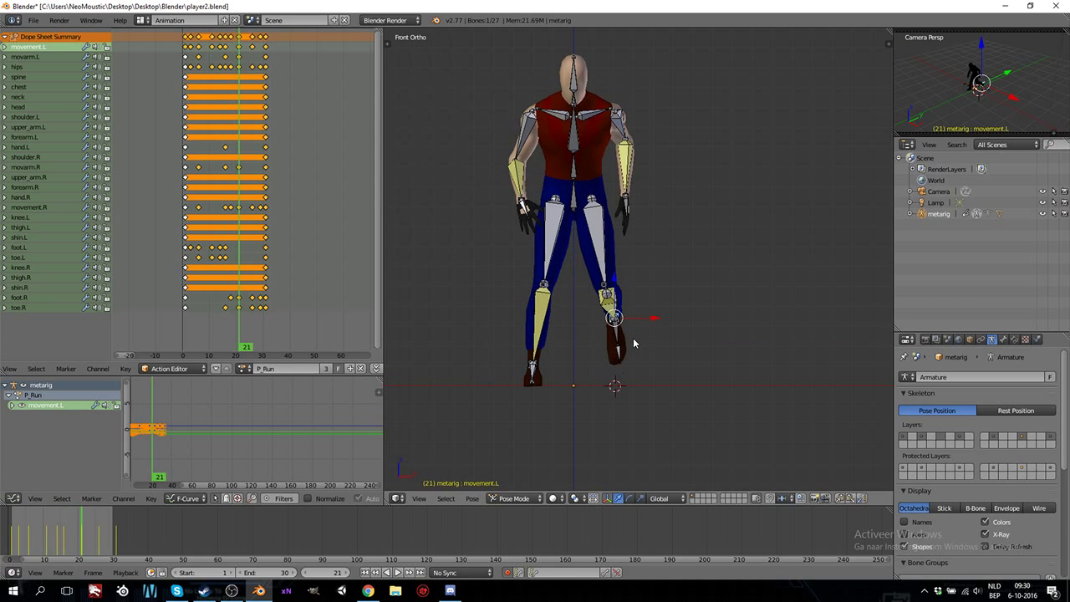
pyautogui.moveTo(653, 319); pyautogui.dragTo(637, 339)
# - At frame 31, move the movement.L bone inward along X to match the left foot's position at frame 1
pyautogui.press('Right')
pyautogui.press('Right')
pyautogui.press('Right')
pyautogui.press('Right')
pyautogui.press('Right')
pyautogui.press('Right')
pyautogui.press('Right')
pyautogui.press('Right')
pyautogui.press('Right')
pyautogui.press('Right')
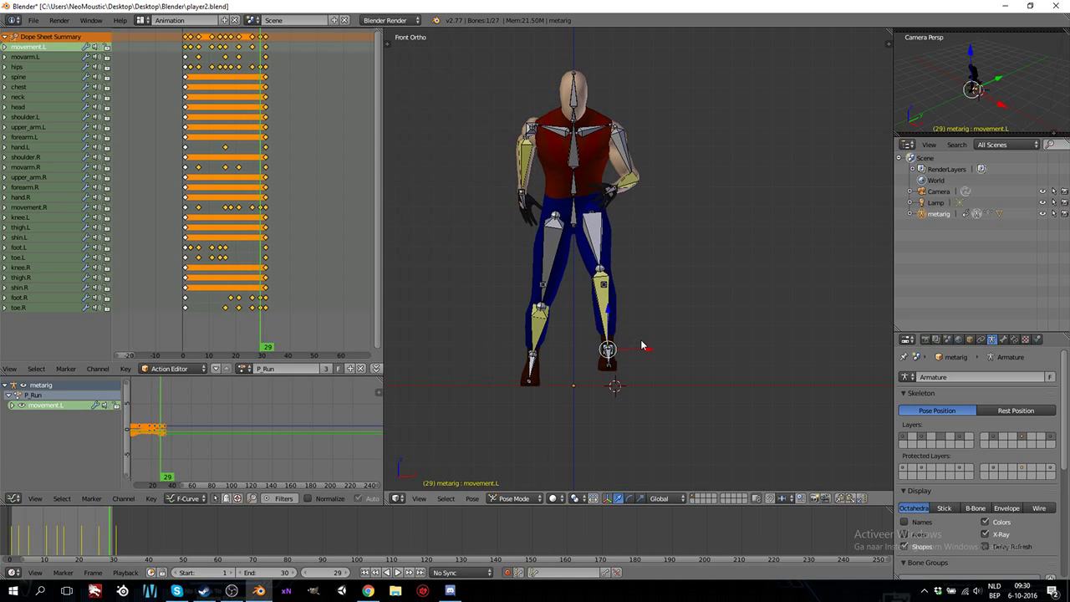
pyautogui.moveTo(657, 355); pyautogui.dragTo(635, 356)
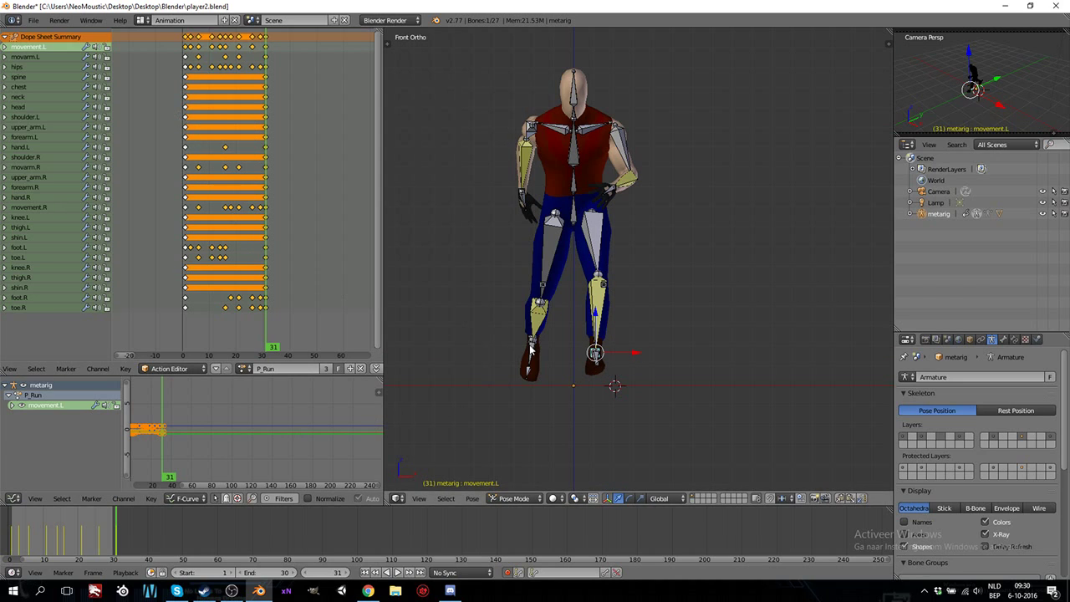
# - Play back the run animation, check the leg motion from the front and at an angle, and select movement.R
pyautogui.hotkey('alt', 'a')
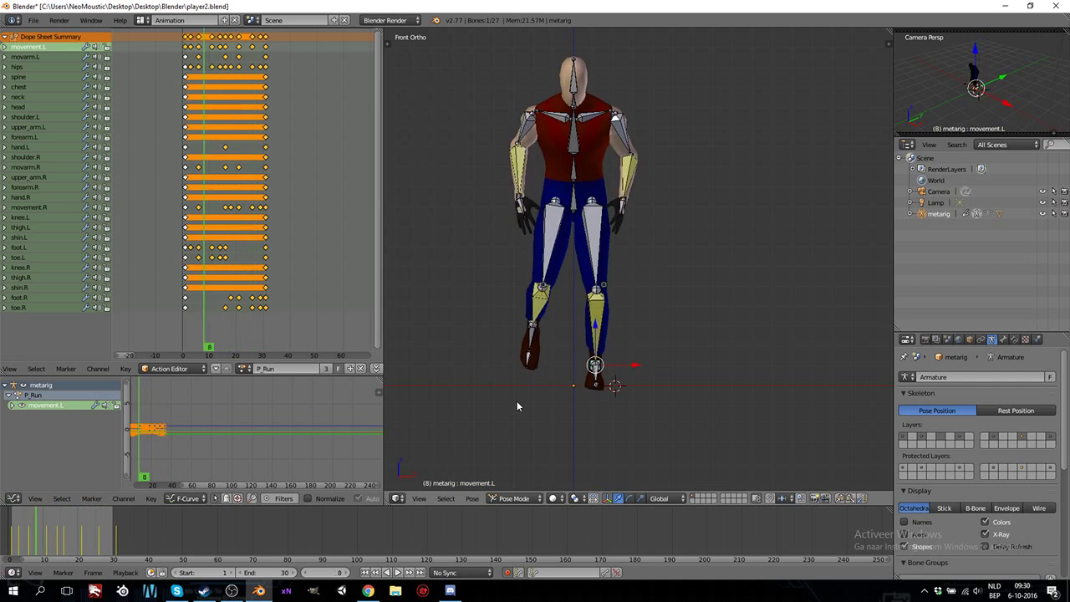
pyautogui.moveTo(517, 406); pyautogui.dragTo(479, 358, button='middle')
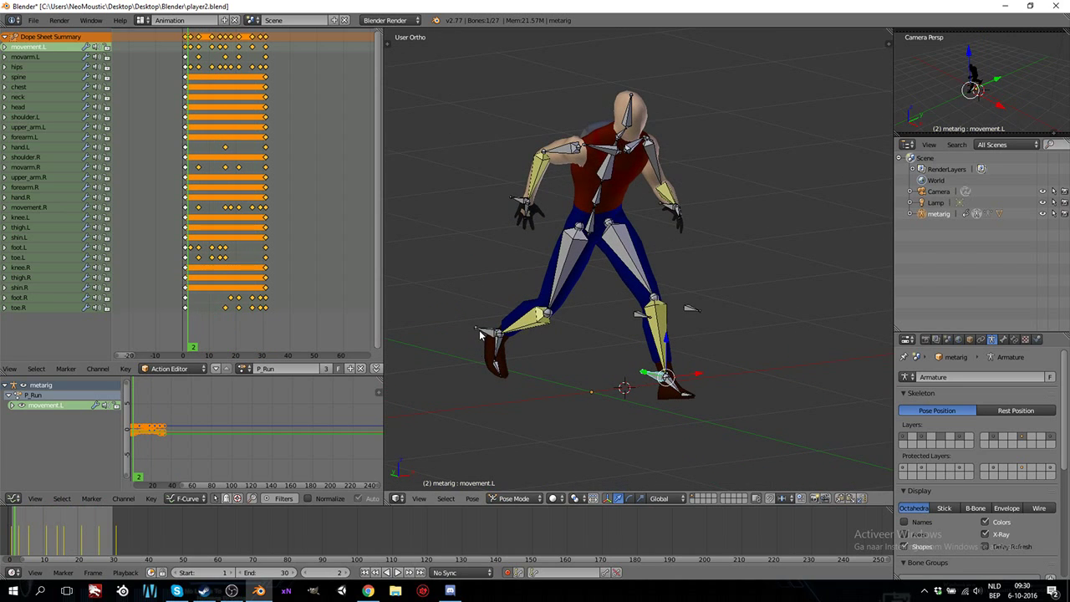
pyautogui.rightClick(481, 334)
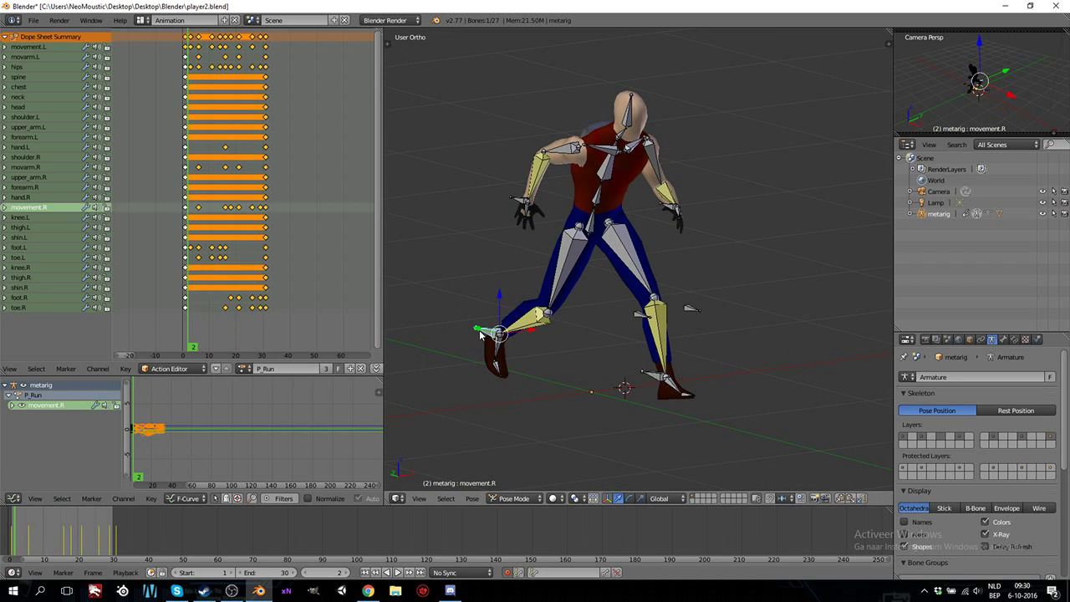
# - At frame 6, rotate the foot.L bone about -10° in the front view
pyautogui.rightClick(679, 391)
pyautogui.press('KP_3')
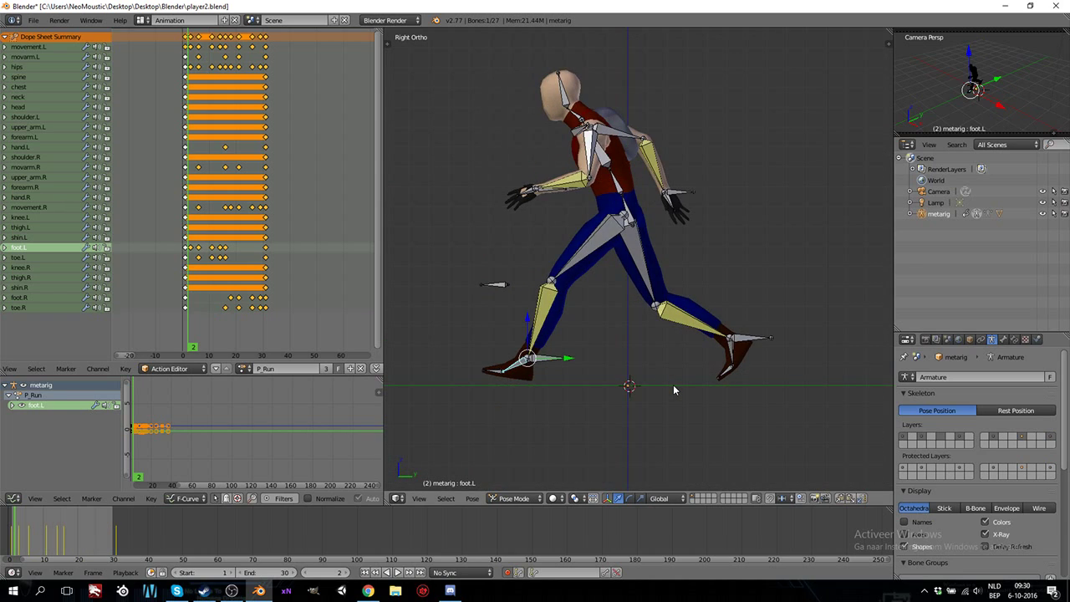
pyautogui.press('KP_1')
pyautogui.press('Right')
pyautogui.press('Right')
pyautogui.press('Right')
pyautogui.press('Right')
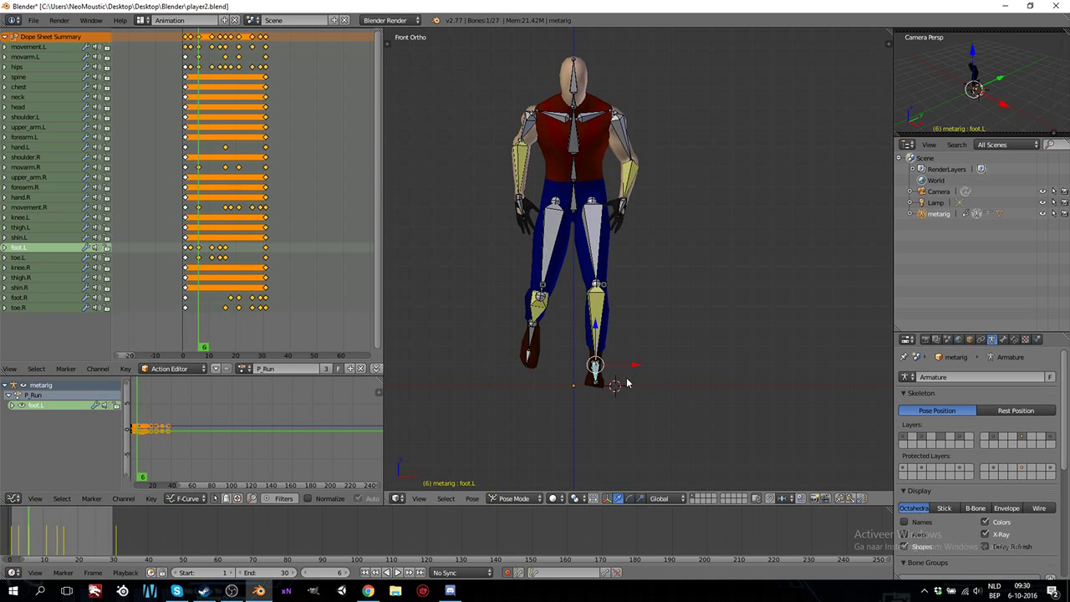
pyautogui.press('r')
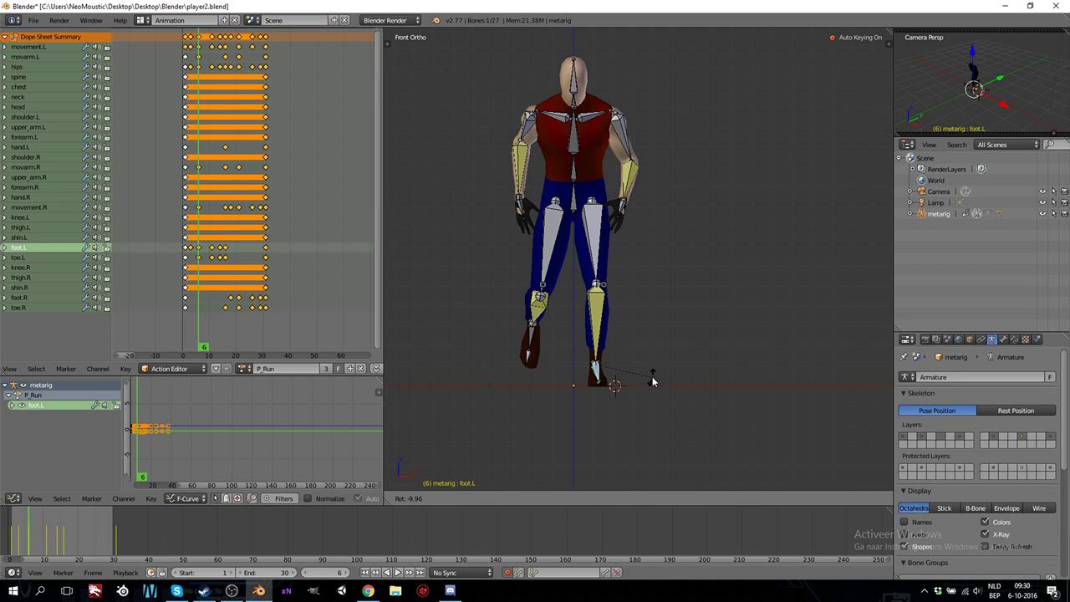
pyautogui.click(652, 381)
# - At frame 11, rotate the foot.L bone about -8° in the front view
pyautogui.press('Right')
pyautogui.press('Right')
pyautogui.press('Right')
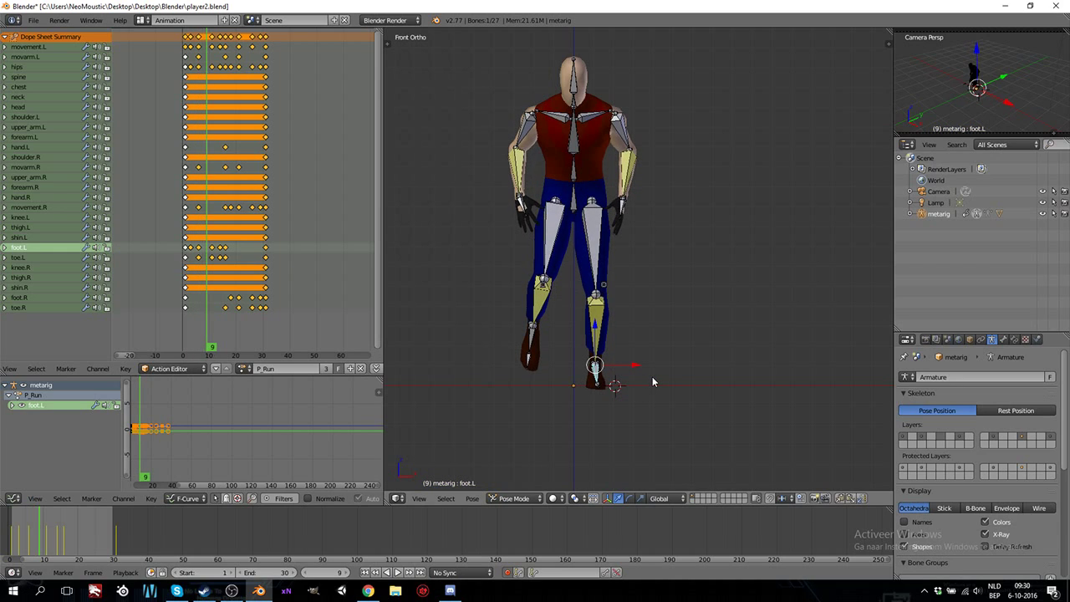
pyautogui.press('Right')
pyautogui.press('Right')
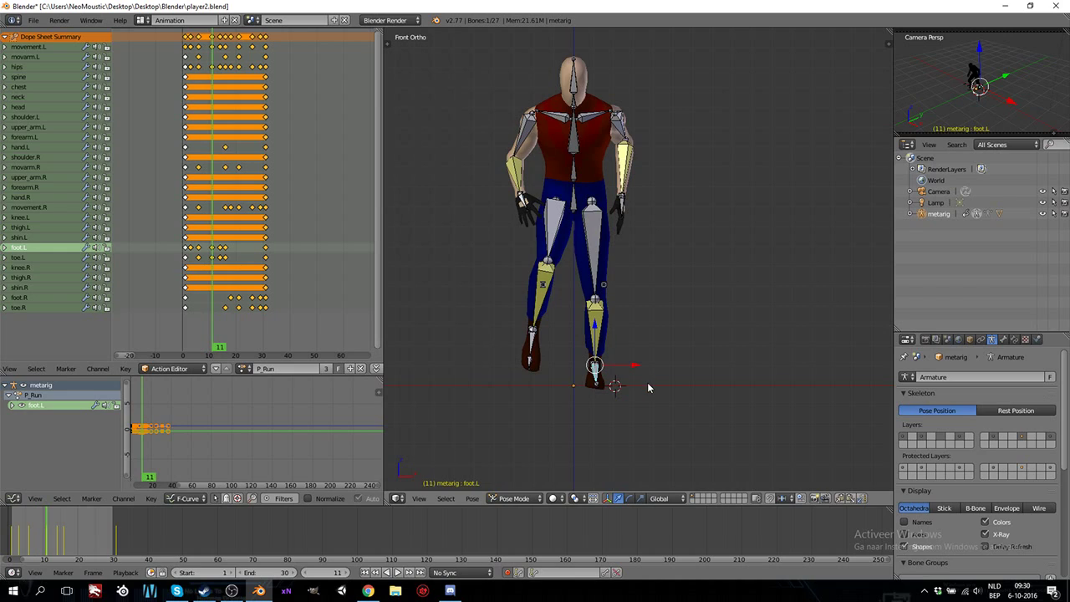
pyautogui.press('r')
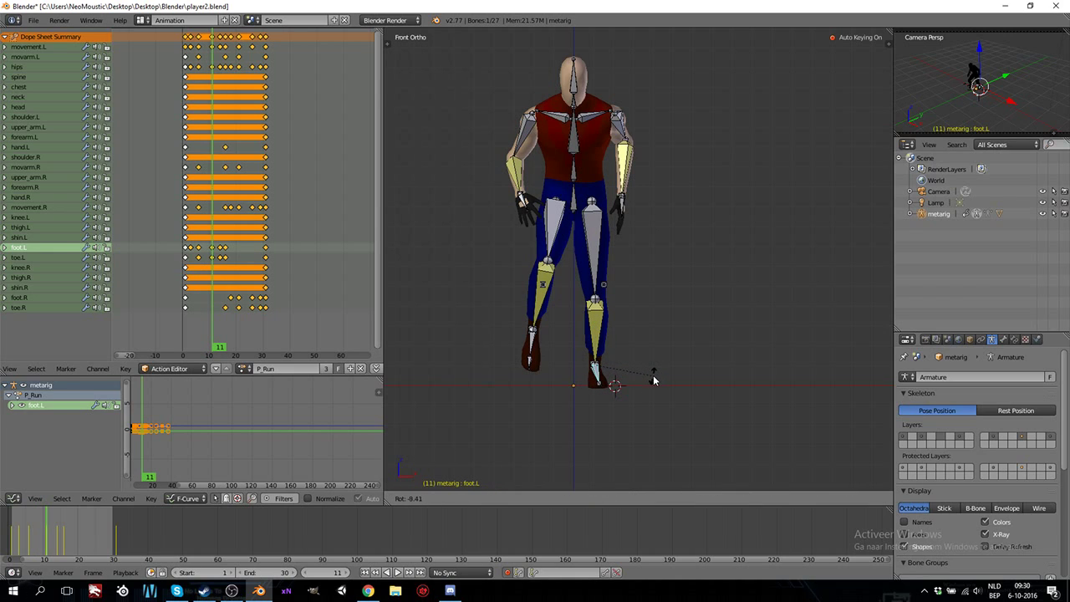
pyautogui.click(654, 380)
# - At frame 14, move the movement.L bone inward along X to line up with its position at frame 16
pyautogui.press('Right')
pyautogui.press('Right')
pyautogui.press('Right')
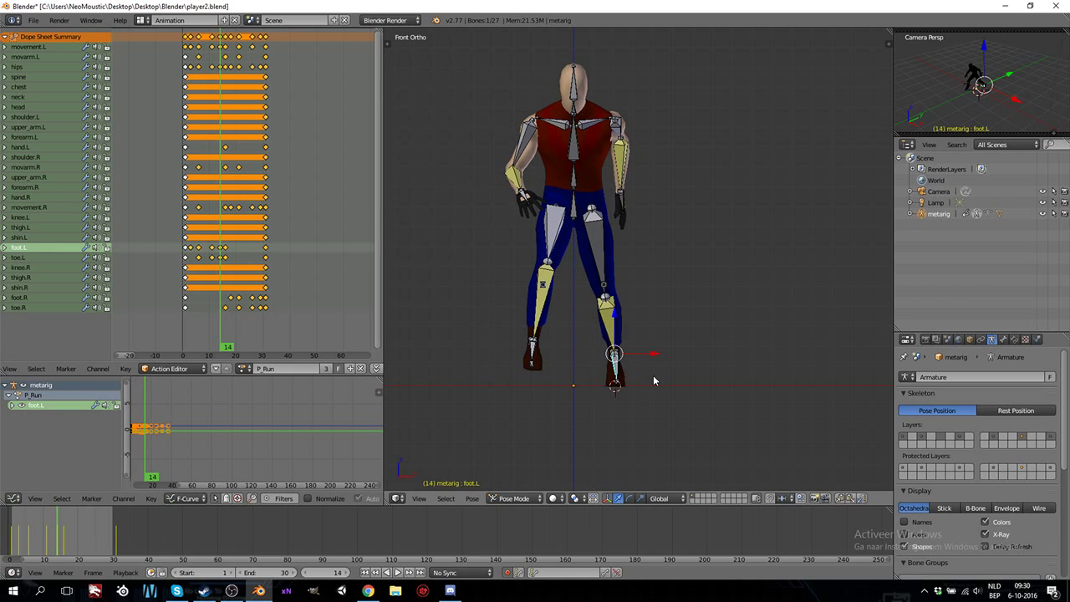
pyautogui.press('Right')
pyautogui.press('Right')
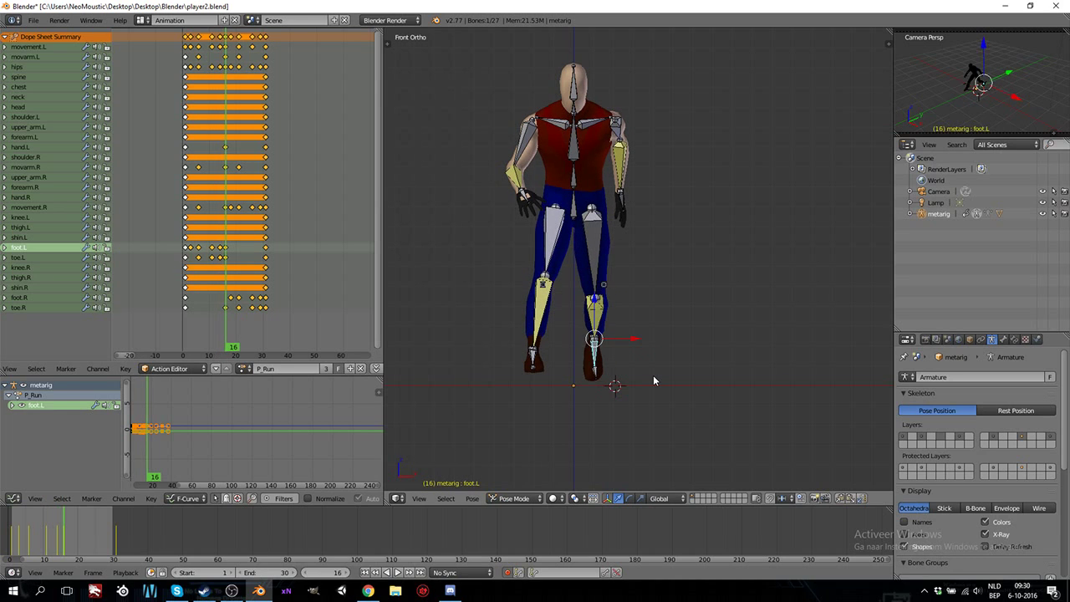
pyautogui.press('Left')
pyautogui.press('Left')
pyautogui.moveTo(642, 358); pyautogui.dragTo(669, 333, button='middle')
pyautogui.rightClick(661, 337)
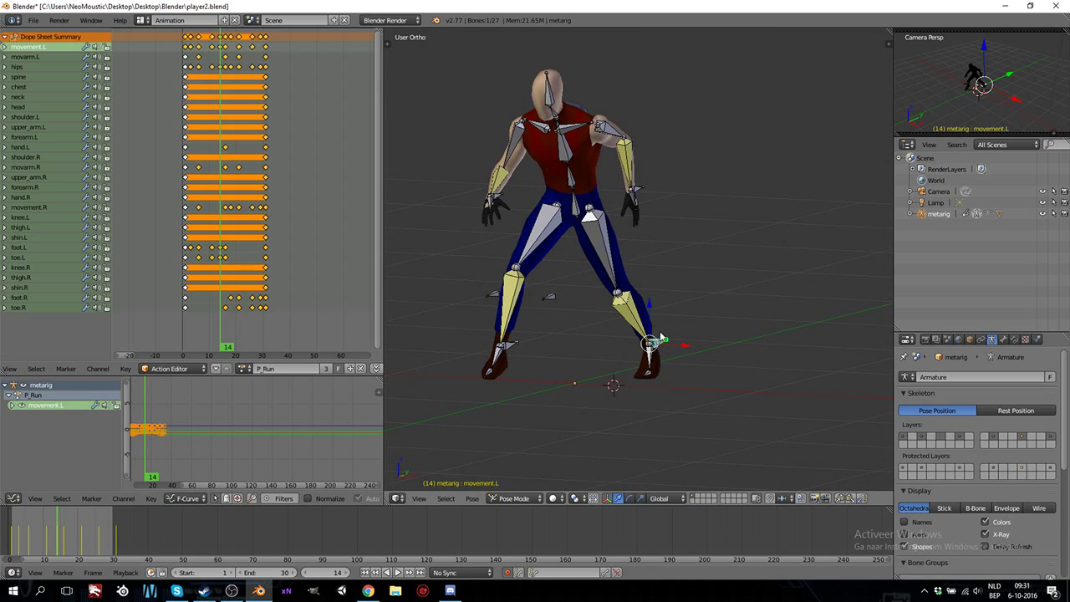
pyautogui.press('KP_1')
pyautogui.press('g')
pyautogui.press('x')
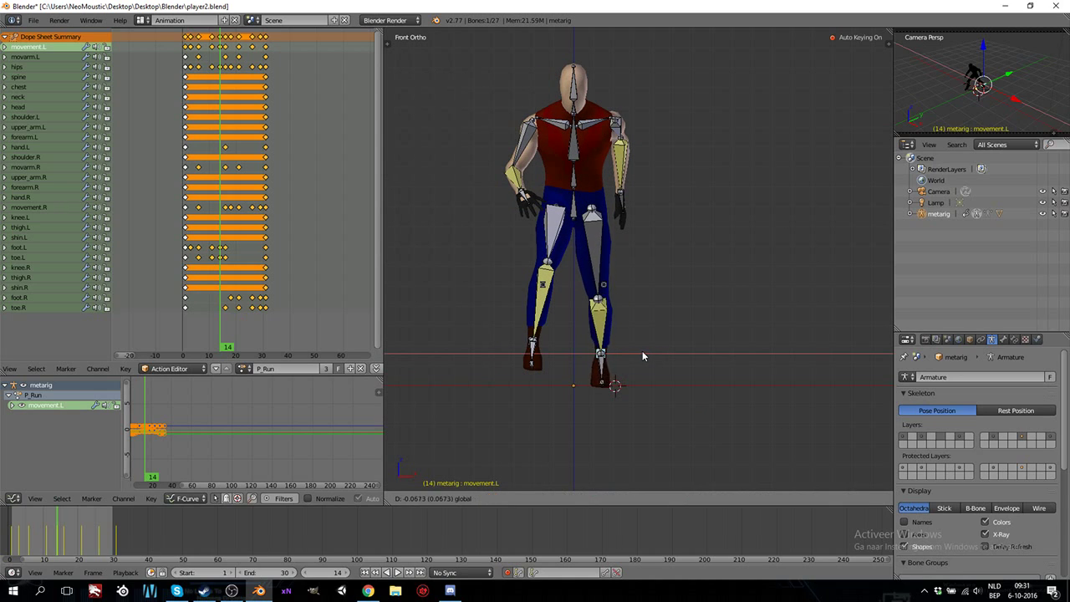
pyautogui.click(633, 354)
# - At frame 14, rotate the foot.L bone slightly in the front view to correct the left foot's angle
pyautogui.rightClick(600, 373)
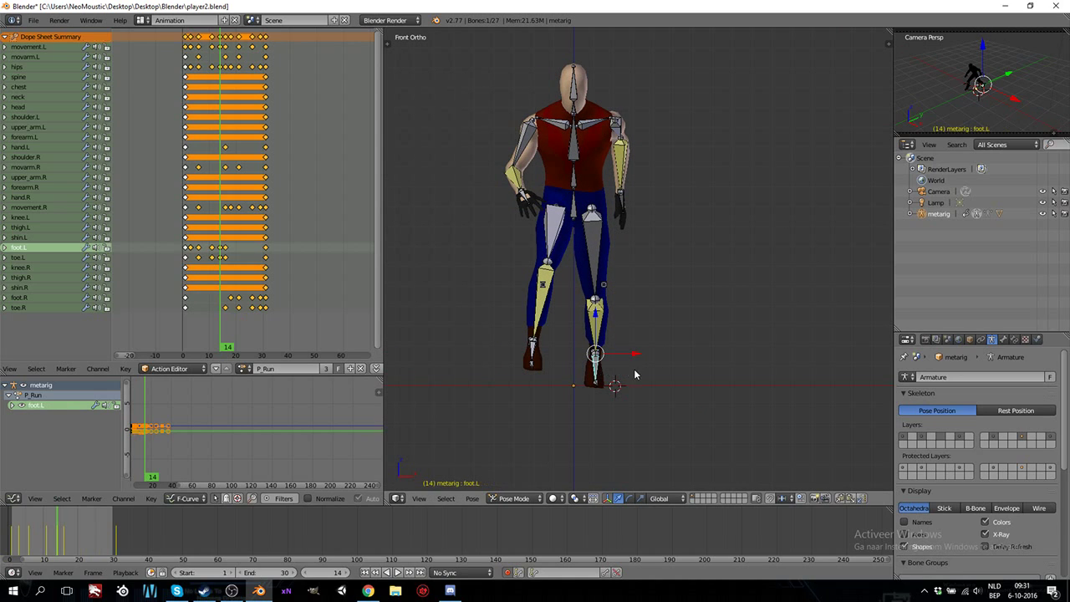
pyautogui.press('r')
pyautogui.click(644, 371)
# - Step through the run cycle from frame 14 to frame 30 in the front view, examining the left foot's placement and angle
pyautogui.press('Right')
pyautogui.press('Right')
pyautogui.press('Right')
pyautogui.press('Right')
pyautogui.press('Right')
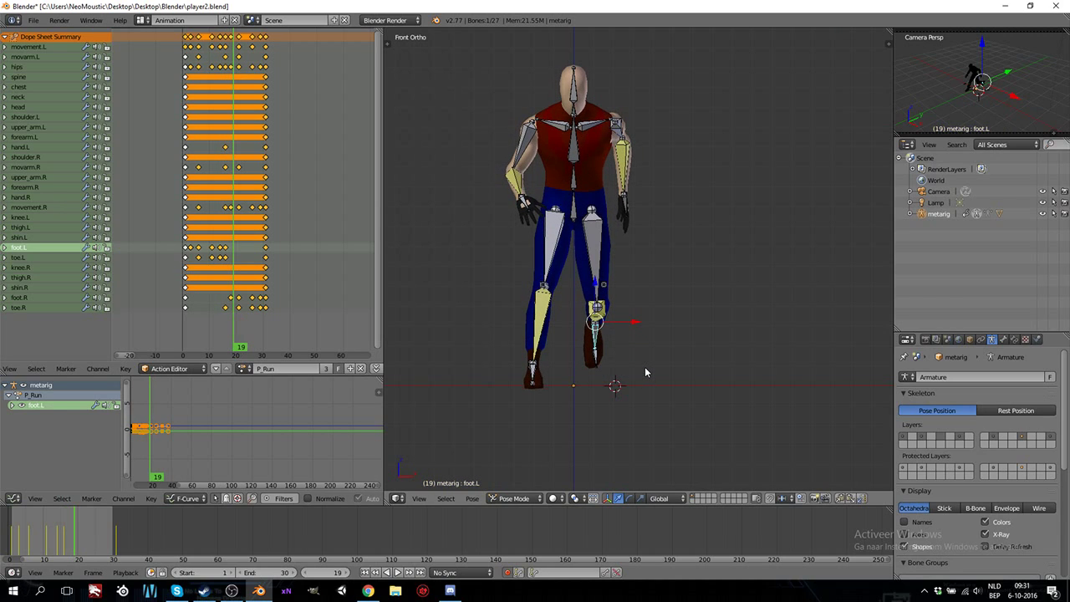
pyautogui.press('Right')
pyautogui.press('Right')
pyautogui.press('Right')
pyautogui.press('Right')
pyautogui.press('Right')
pyautogui.press('Right')
pyautogui.press('Right')
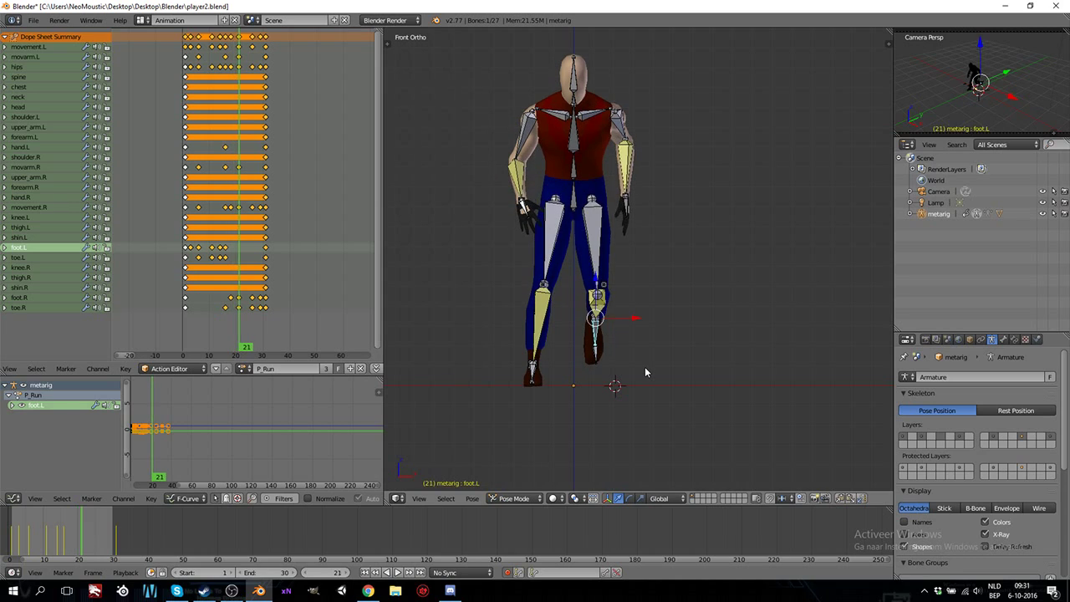
pyautogui.press('Right')
pyautogui.press('Right')
pyautogui.press('Right')
pyautogui.press('Right')
pyautogui.press('Right')
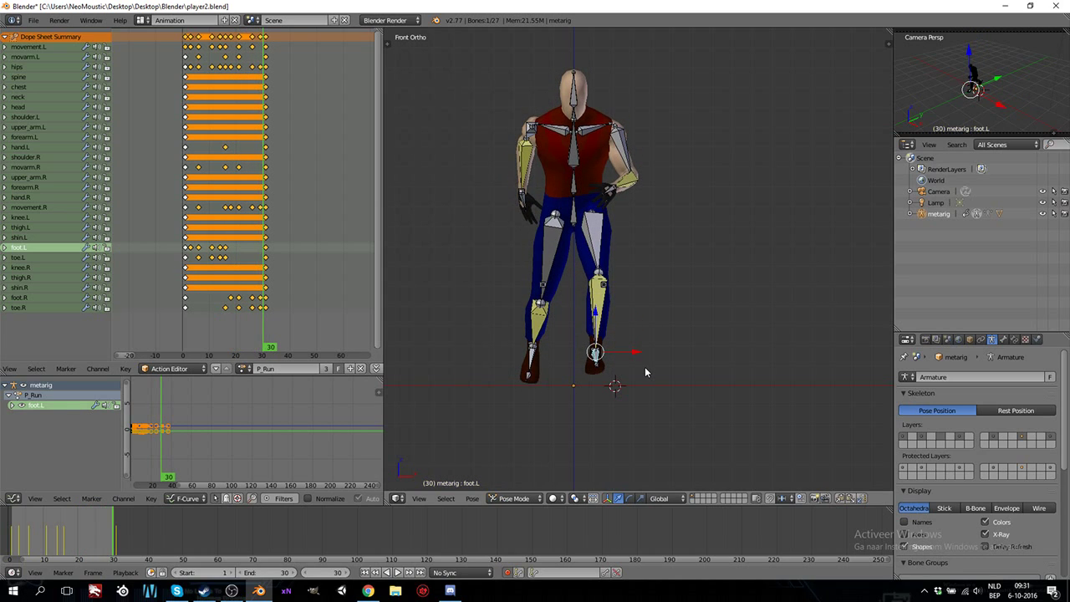
# - Step backward through the run cycle to frame 1 in the front view, examining the left foot's motion
pyautogui.press('Right')
pyautogui.press('Left')
pyautogui.press('Left')
pyautogui.press('Left')
pyautogui.press('Left')
pyautogui.press('Left')
pyautogui.press('Left')
pyautogui.press('Left')
pyautogui.press('Left')
pyautogui.press('Left')
pyautogui.press('Left')
pyautogui.press('Left')
pyautogui.press('Left')
pyautogui.press('Left')
pyautogui.press('Left')
pyautogui.press('Left')
pyautogui.press('Left')
pyautogui.press('Left')
pyautogui.press('Left')
pyautogui.press('Left')
pyautogui.press('Left')
pyautogui.press('Left')
pyautogui.press('Left')
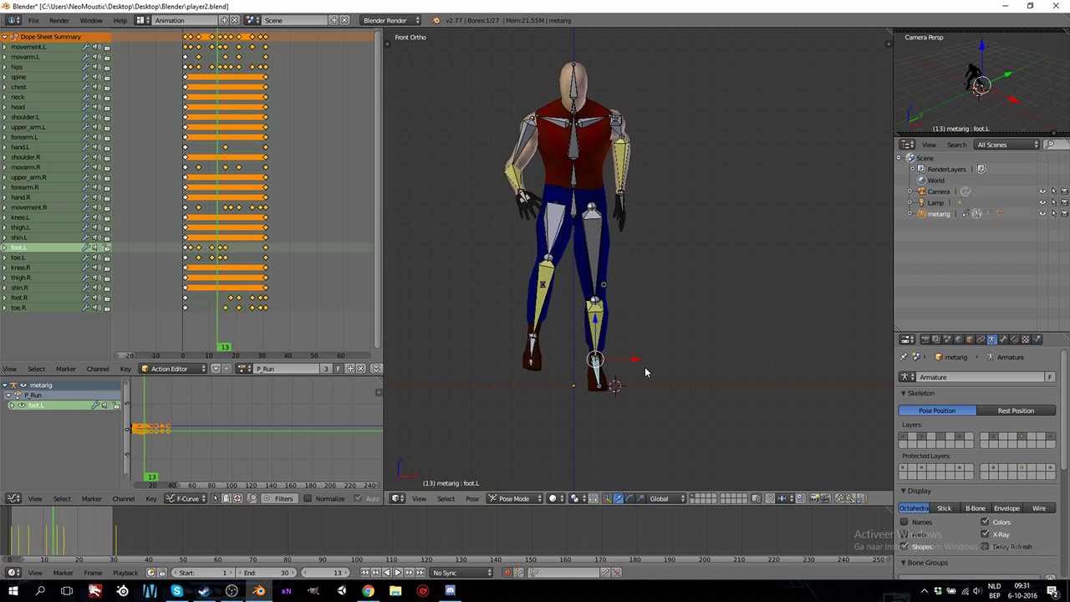
pyautogui.press('Left')
pyautogui.press('Left')
pyautogui.press('Left')
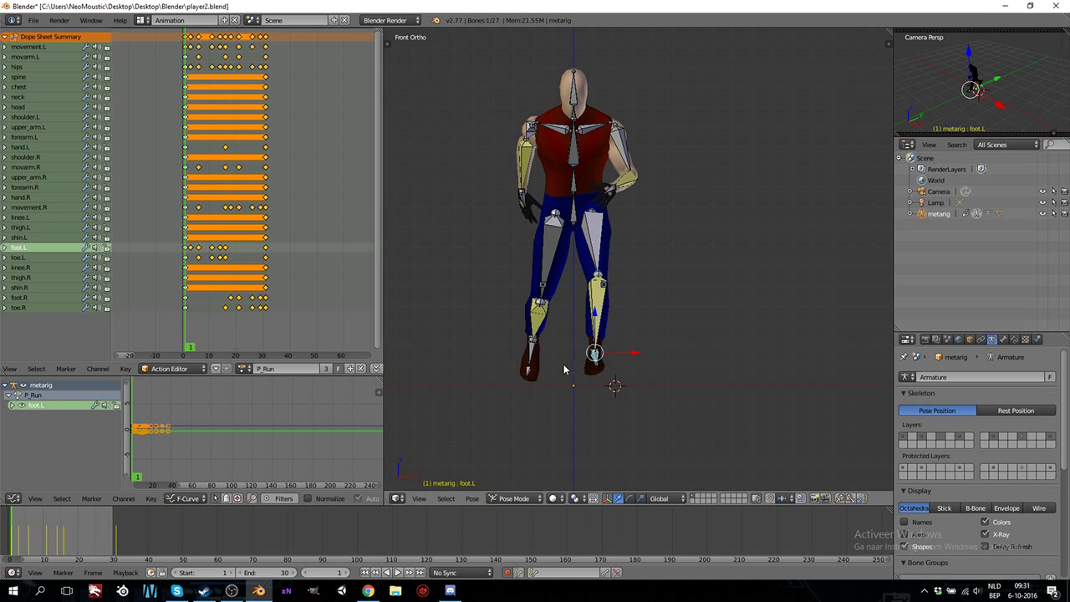
# - At frame 1, select the movement.R bone and move it about 0.10 inward along X in the front view
pyautogui.moveTo(507, 356); pyautogui.dragTo(480, 343, button='middle')
pyautogui.rightClick(483, 341)
pyautogui.press('KP_1')
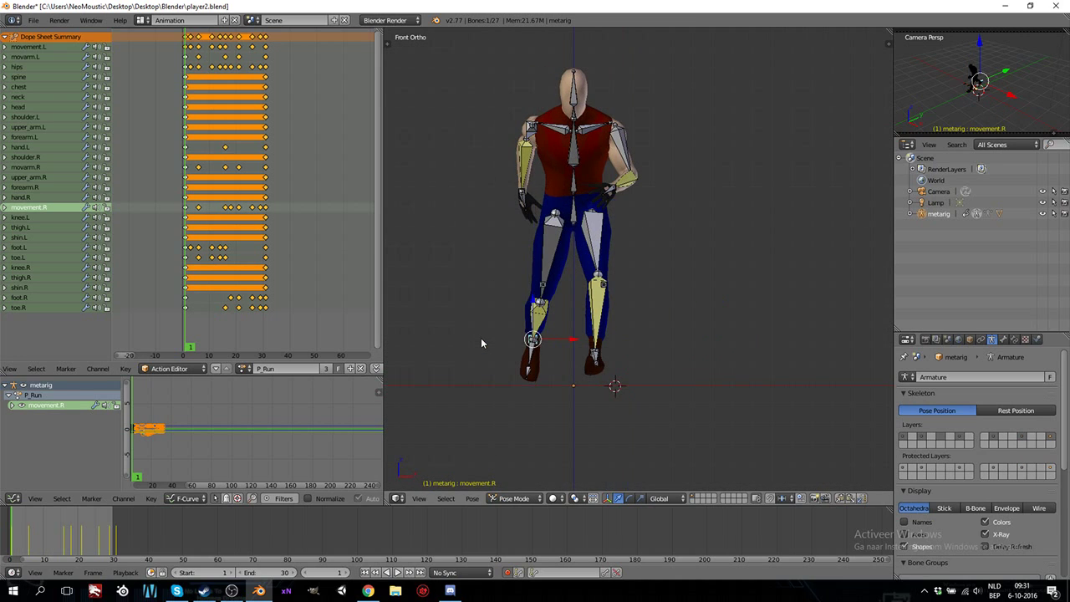
pyautogui.press('g')
pyautogui.press('x')
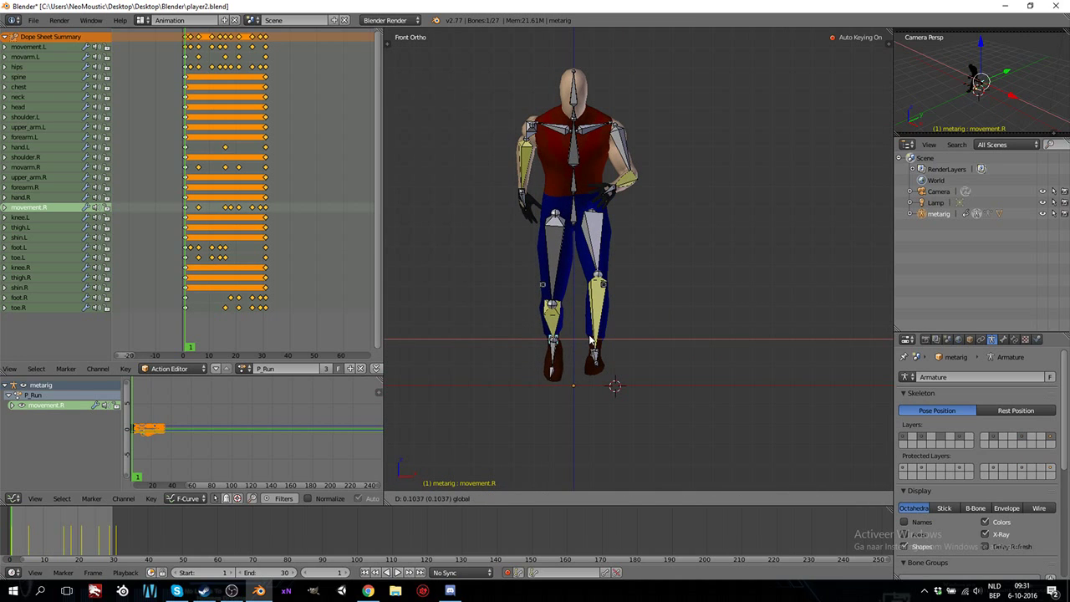
pyautogui.click(590, 340)
# - At frame 6, move the movement.R bone inward along X to bring the right foot under the hip
pyautogui.press('Right')
pyautogui.press('Right')
pyautogui.press('Right')
pyautogui.press('Right')
pyautogui.press('Right')
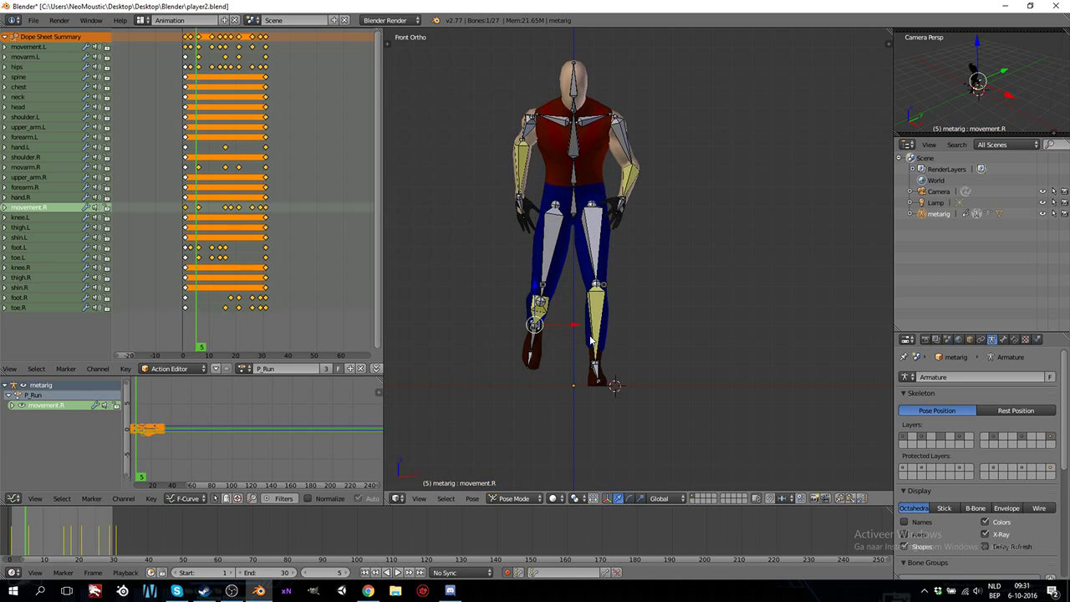
pyautogui.moveTo(569, 325); pyautogui.dragTo(587, 324)
# - At frame 16, move the movement.R bone inward along X to narrow the right foot's placement
pyautogui.press('Right')
pyautogui.press('Right')
pyautogui.press('Right')
pyautogui.press('Right')
pyautogui.press('Right')
pyautogui.press('Right')
pyautogui.press('Right')
pyautogui.press('Right')
pyautogui.press('Right')
pyautogui.press('Right')
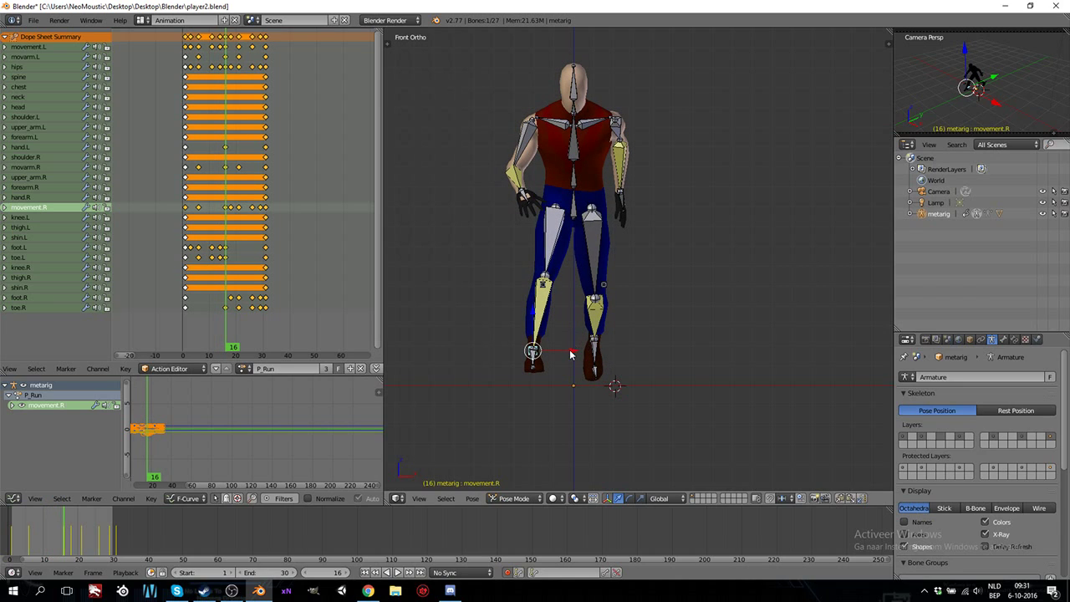
pyautogui.press('g')
pyautogui.press('x')
pyautogui.click(588, 355)
# - At frame 18, move the movement.R bone inward along X so the right leg stands straight below the hip
pyautogui.press('Right')
pyautogui.press('Right')
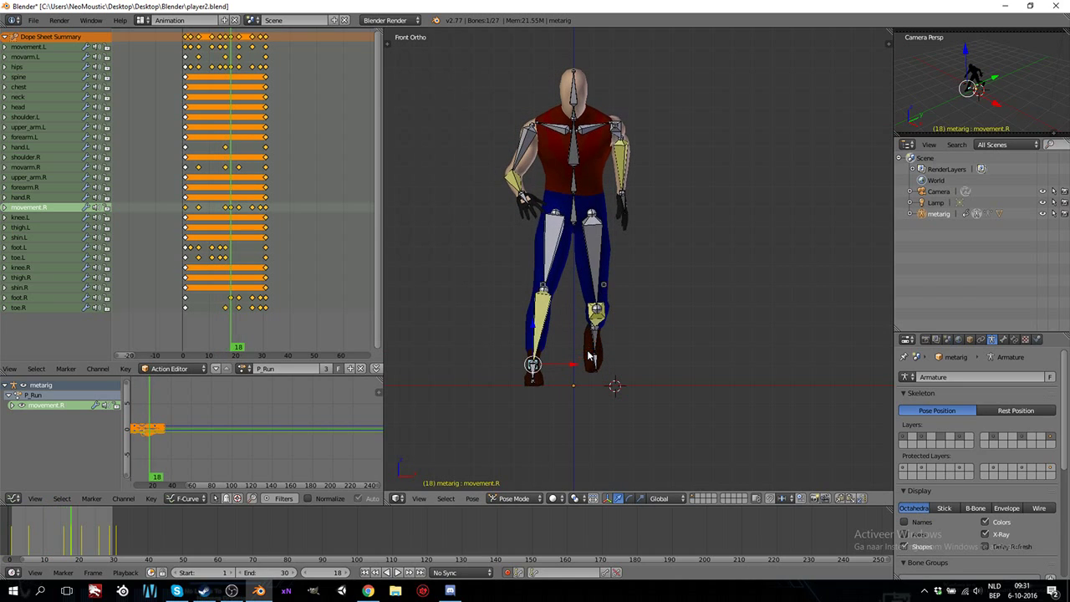
pyautogui.press('g')
pyautogui.press('x')
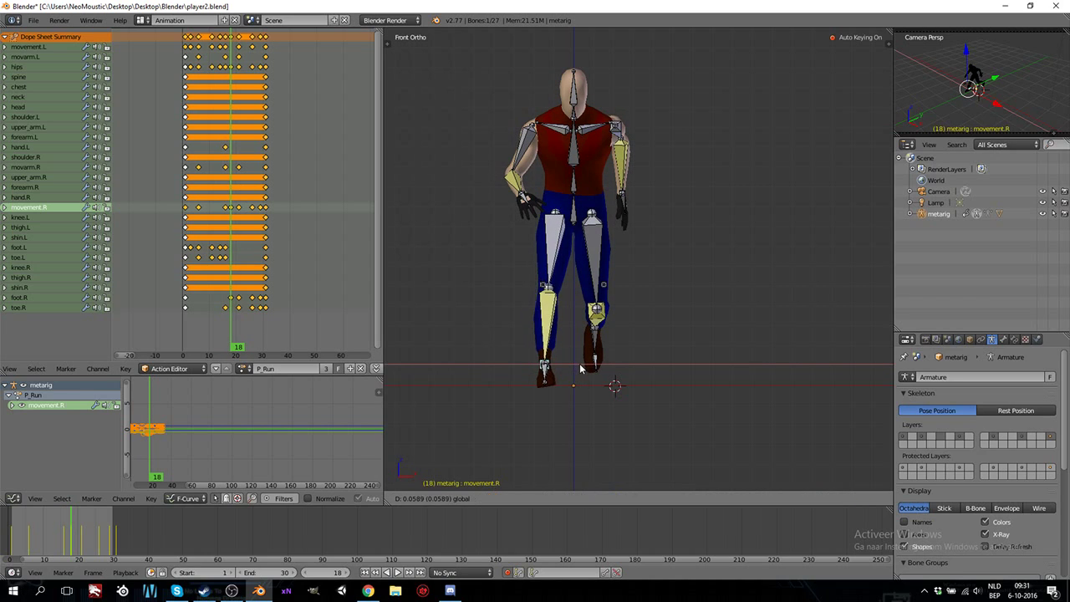
pyautogui.click(588, 369)
# - At frame 21, move the movement.R bone inward along X to match its corrected position at frame 18
pyautogui.press('Right')
pyautogui.press('Right')
pyautogui.press('Right')
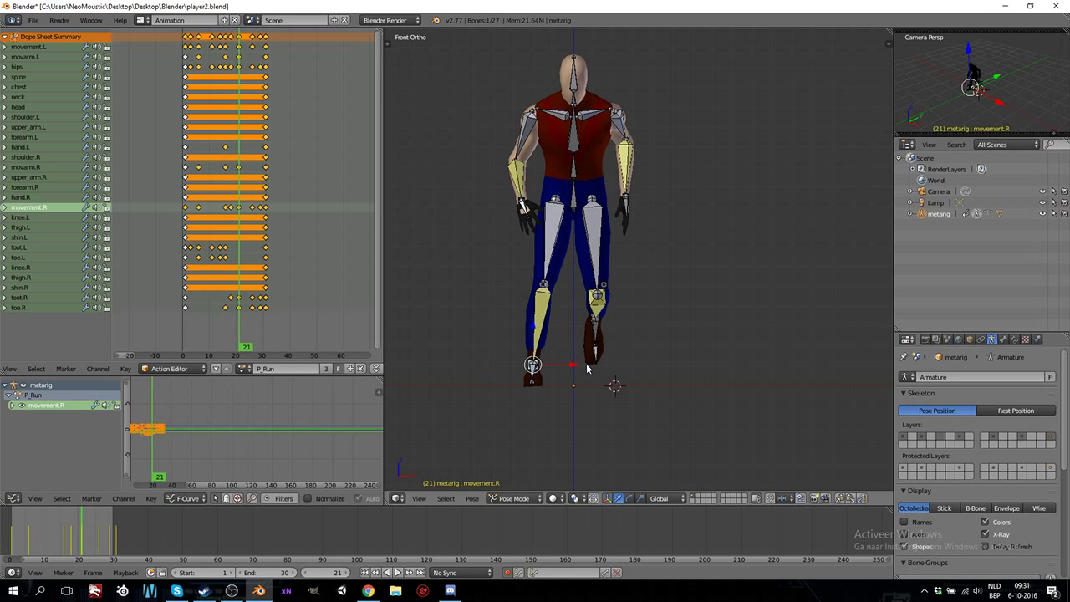
pyautogui.press('g')
pyautogui.press('x')
pyautogui.click(588, 369)
# - At frame 26, move the movement.R bone inward along X to keep the right foot in line with the hip
pyautogui.press('Right')
pyautogui.press('Right')
pyautogui.press('Right')
pyautogui.press('Right')
pyautogui.press('Right')
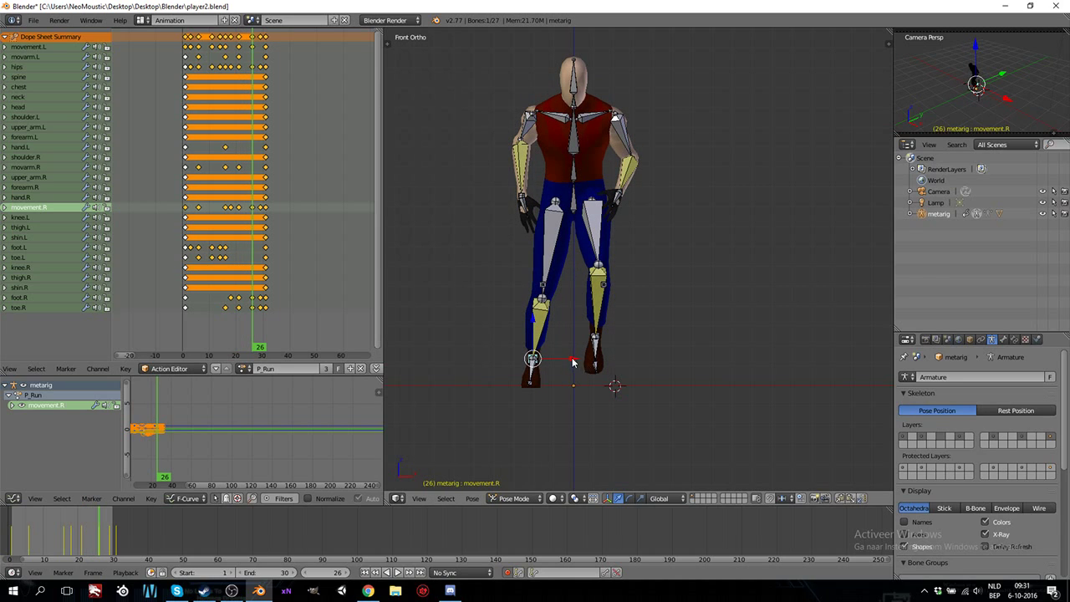
pyautogui.press('g')
pyautogui.press('x')
pyautogui.click(592, 361)
# - At frame 29, move the movement.R bone about 0.11 inward along X
pyautogui.press('Right')
pyautogui.press('Right')
pyautogui.press('Right')
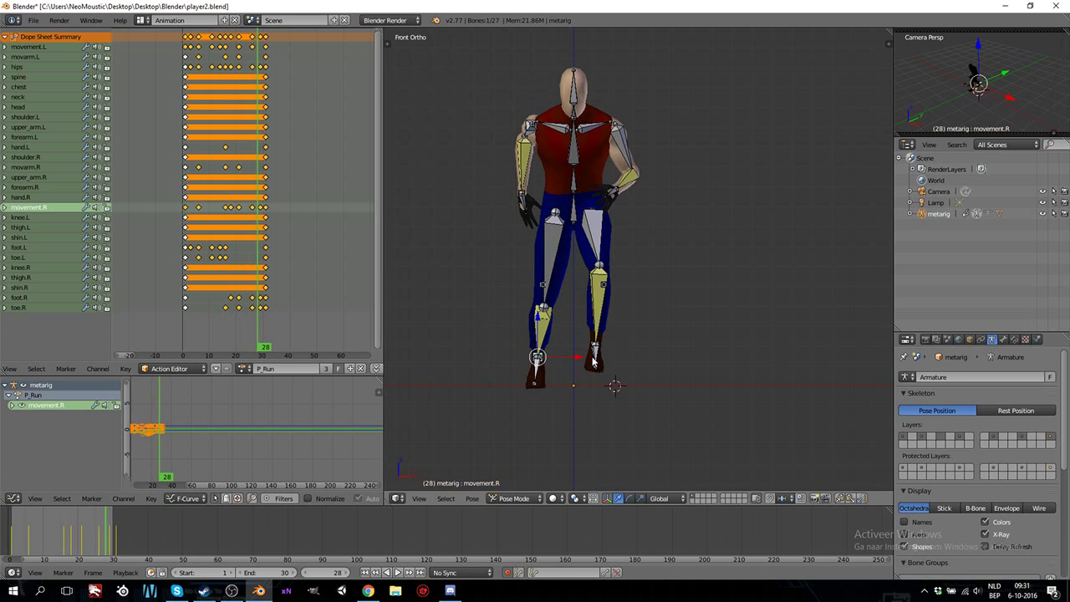
pyautogui.press('g')
pyautogui.press('x')
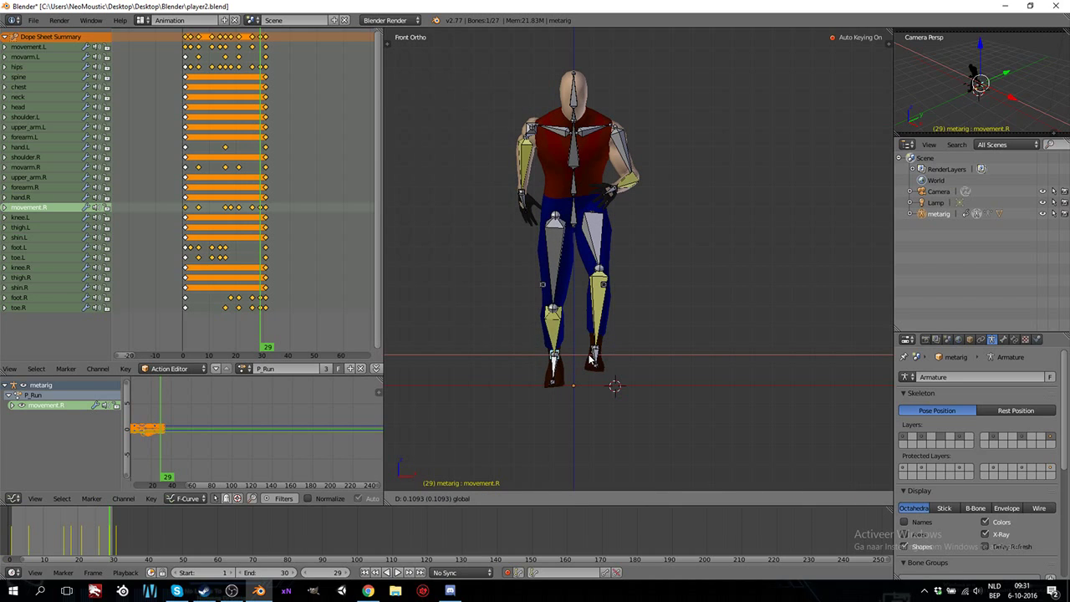
pyautogui.click(589, 359)
# - At frame 31, move the movement.R bone inward along X to match its position at frame 1
pyautogui.press('Right')
pyautogui.press('Right')
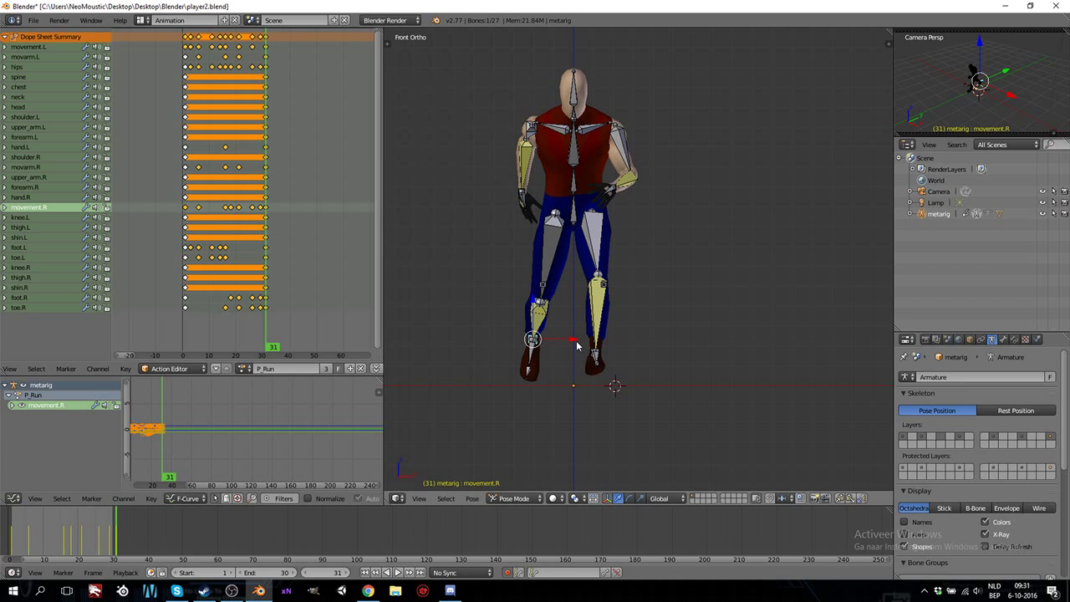
pyautogui.press('g')
pyautogui.press('x')
pyautogui.click(596, 344)
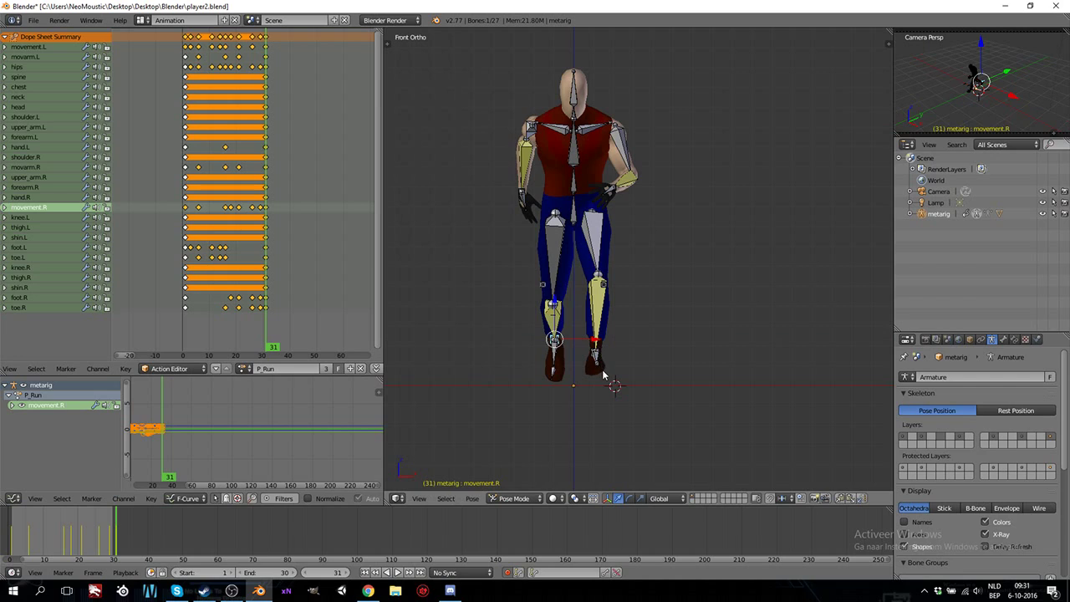
# - Select the foot.R bone and rotate it slightly at frame 29 in the front view to correct the right foot's angle
pyautogui.rightClick(556, 363)
pyautogui.press('Left')
pyautogui.press('Left')
pyautogui.press('Left')
pyautogui.press('Right')
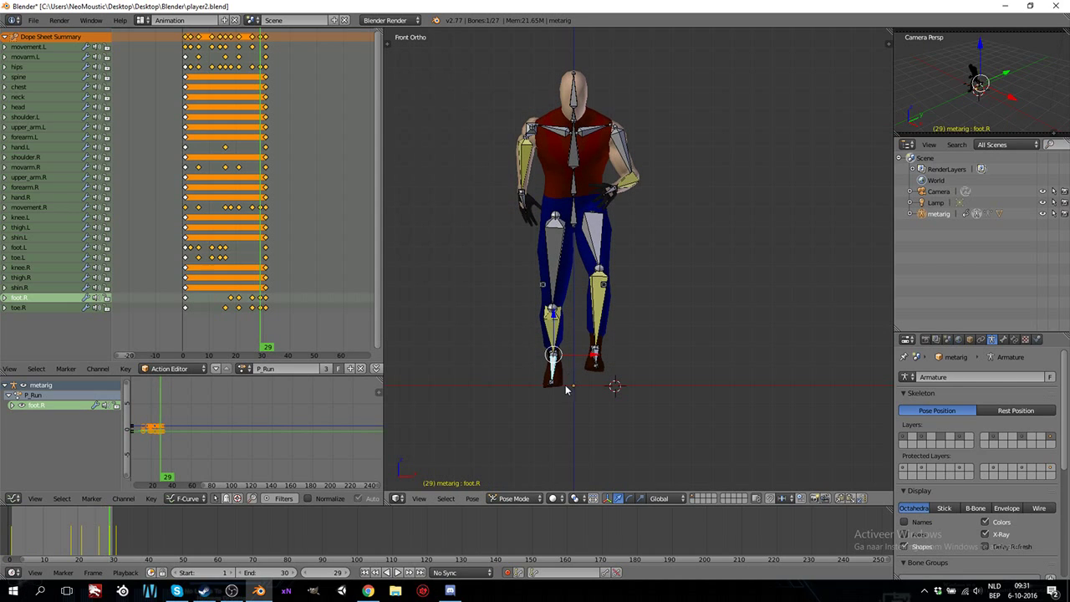
pyautogui.press('r')
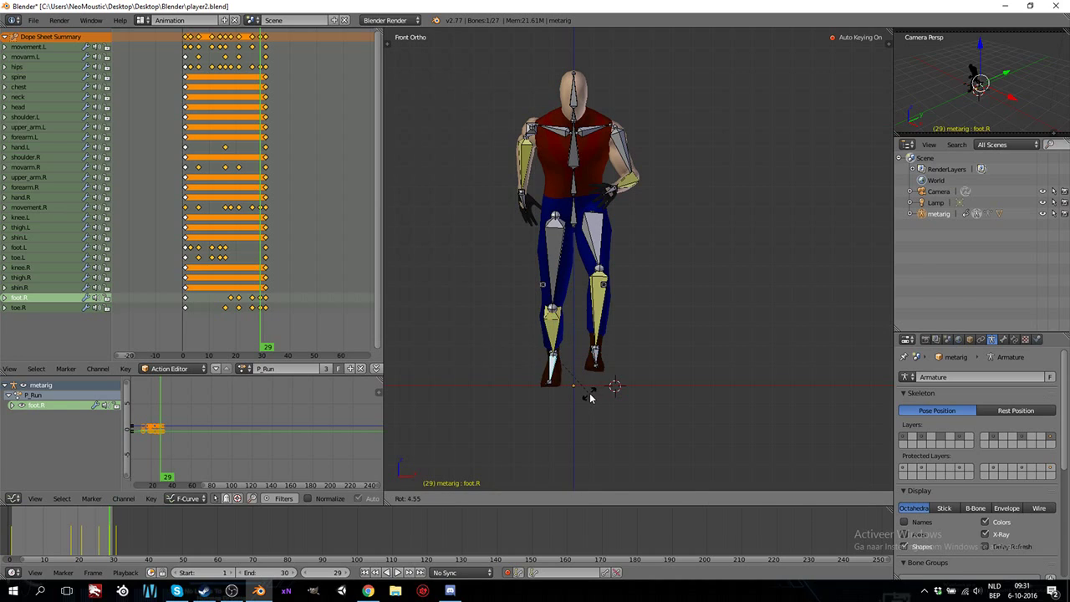
pyautogui.click(600, 383)
# - At frame 26, rotate the foot.R bone about 8° in the front view
pyautogui.press('Left')
pyautogui.press('Left')
pyautogui.press('Left')
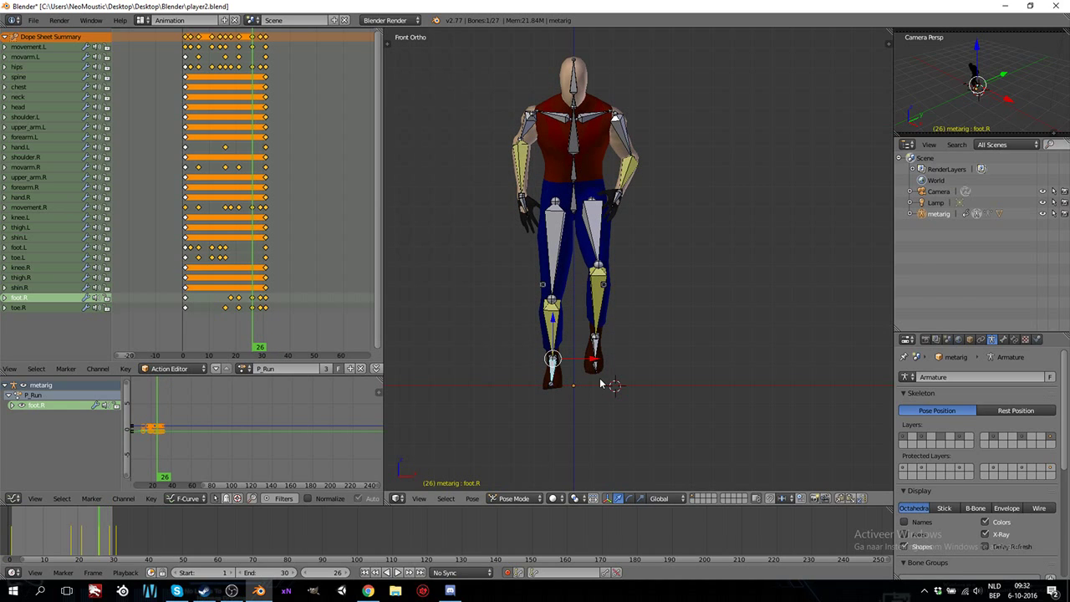
pyautogui.press('r')
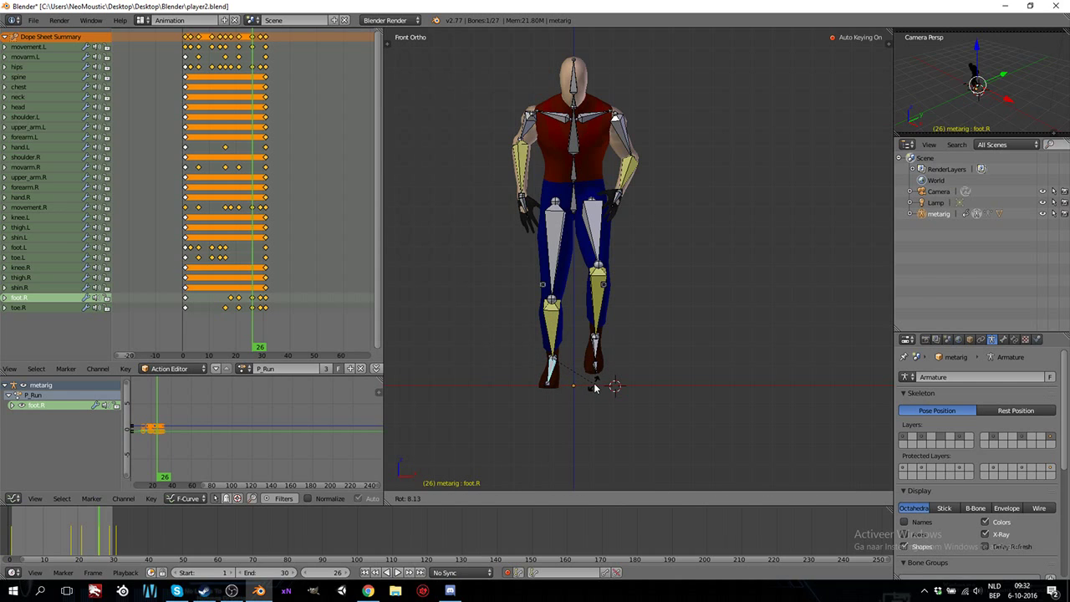
pyautogui.click(595, 387)
# - At frame 21, rotate the foot.R bone about 11.5° in the front view
pyautogui.press('Left')
pyautogui.press('Left')
pyautogui.press('Left')
pyautogui.press('Left')
pyautogui.press('Left')
pyautogui.press('r')
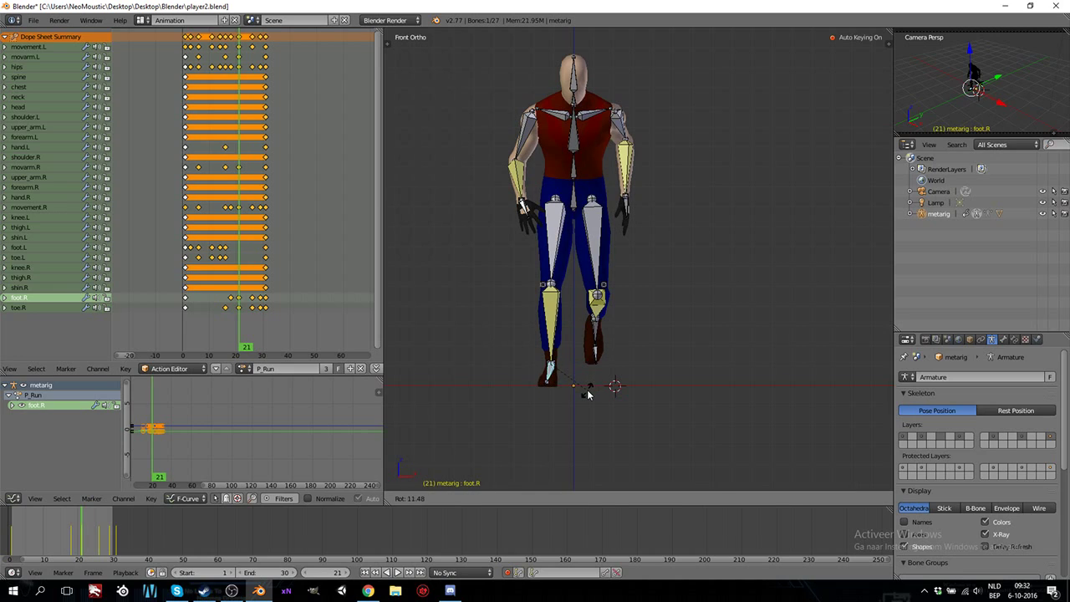
pyautogui.click(587, 394)
# - At frame 18, rotate the foot.R bone about 16° in the front view
pyautogui.press('Left')
pyautogui.press('Left')
pyautogui.press('Left')
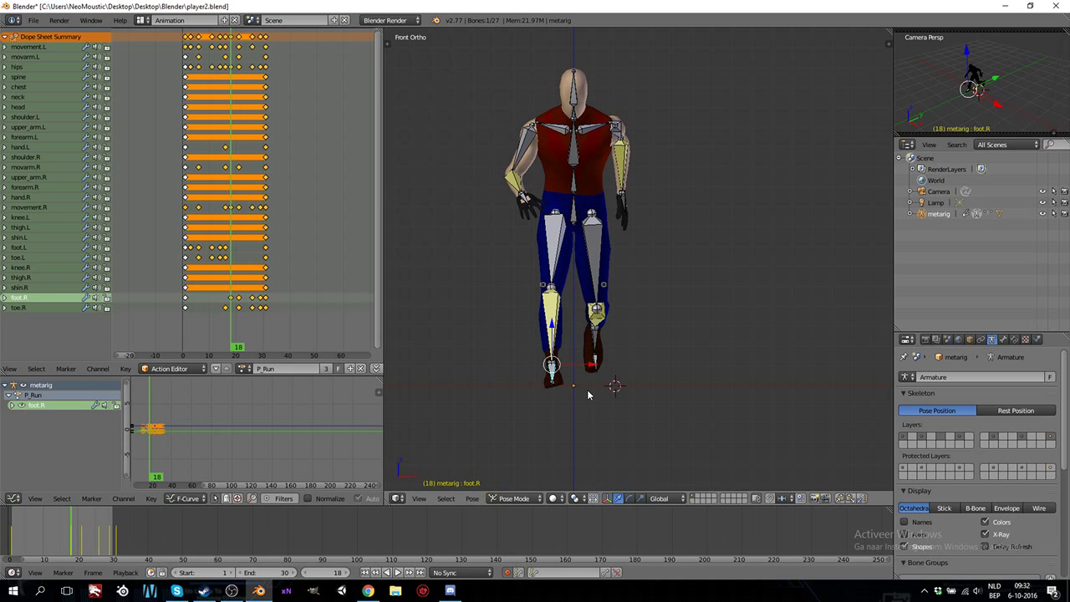
pyautogui.press('r')
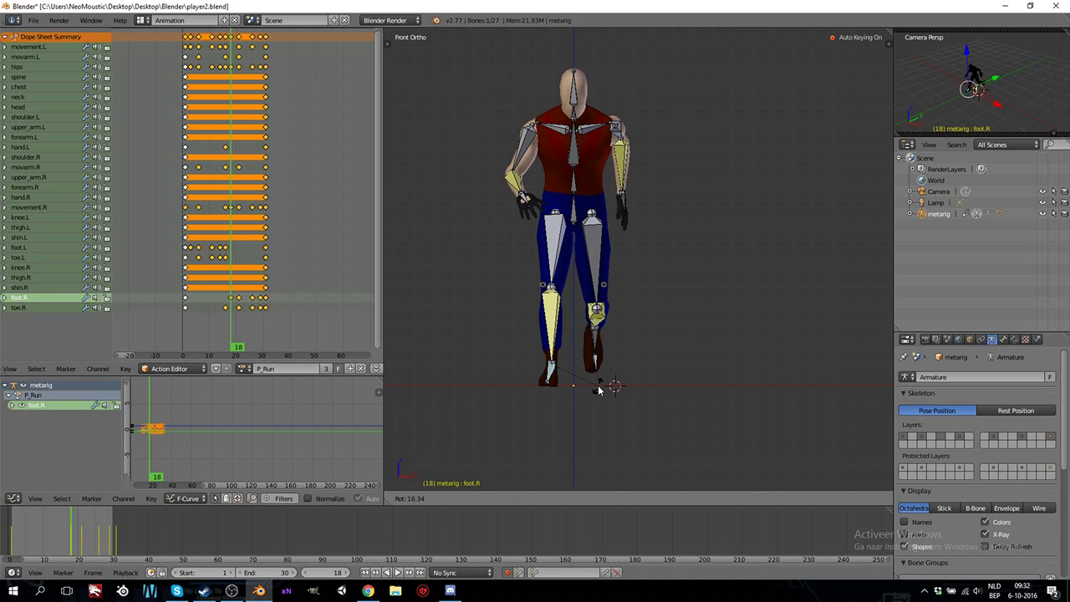
pyautogui.click(599, 387)
# - Step backward from frame 18 to frame 1 in the front view, examining the right foot's placement and angle
pyautogui.press('Left')
pyautogui.press('Left')
pyautogui.press('Left')
pyautogui.press('Left')
pyautogui.press('Left')
pyautogui.press('Left')
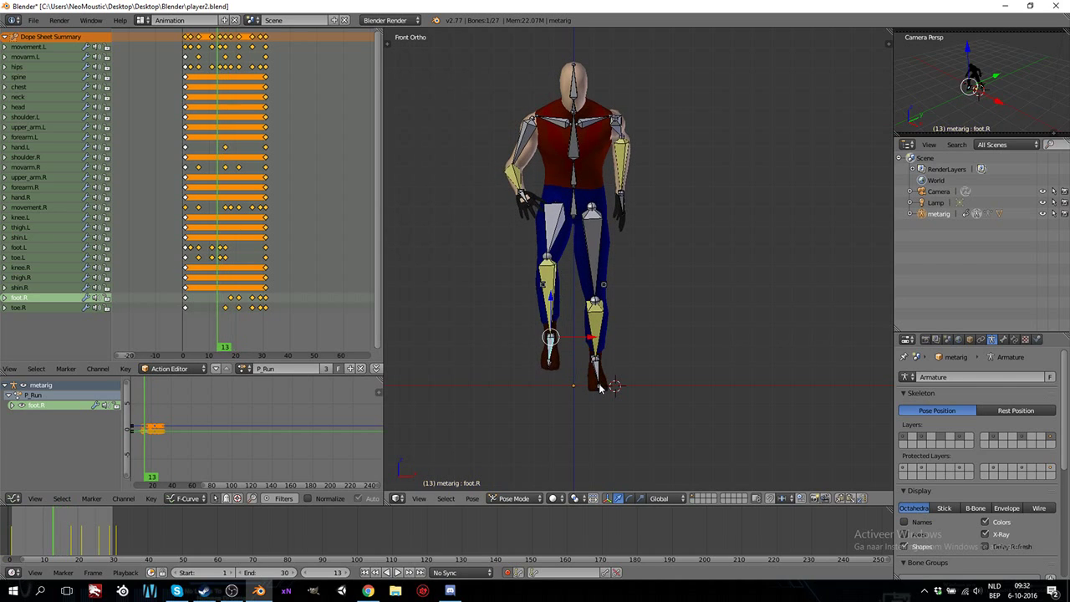
pyautogui.press('Left')
pyautogui.press('Left')
pyautogui.press('Left')
pyautogui.press('Left')
pyautogui.press('Left')
pyautogui.press('Left')
pyautogui.press('Left')
pyautogui.press('Left')
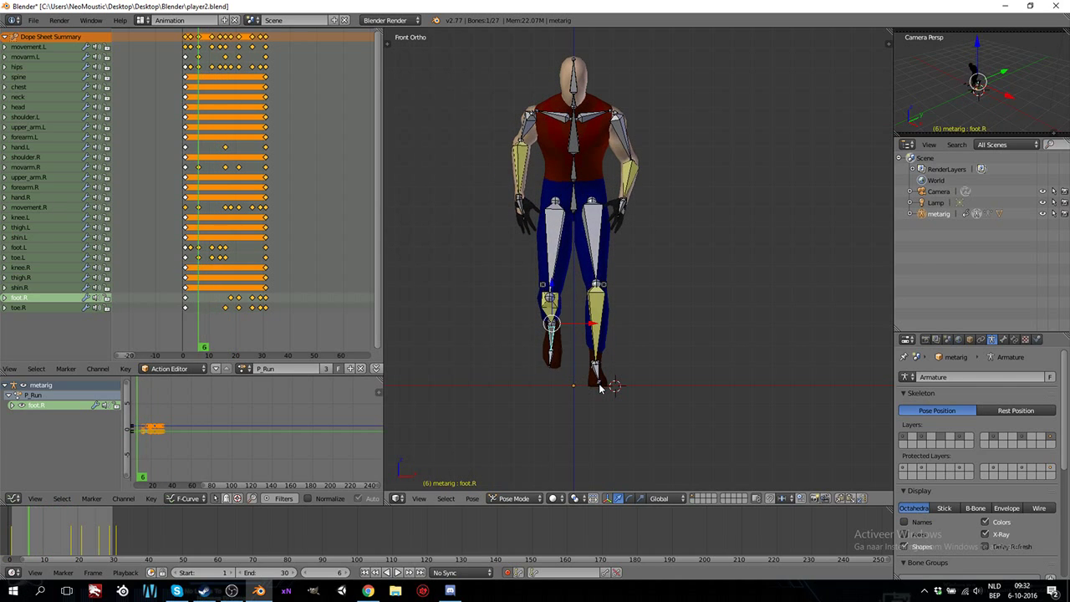
pyautogui.press('Left')
pyautogui.press('Left')
pyautogui.press('Left')
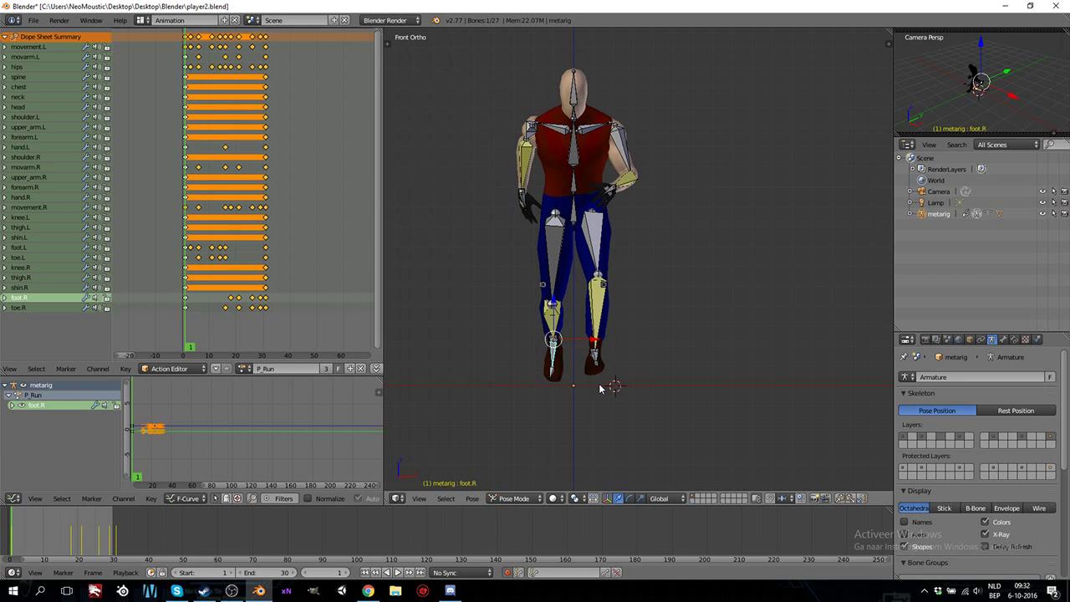
# - Play the run cycle, examine the motion from the side and from behind, and stop the playback
pyautogui.press('Right')
pyautogui.moveTo(555, 404); pyautogui.dragTo(518, 401, button='middle')
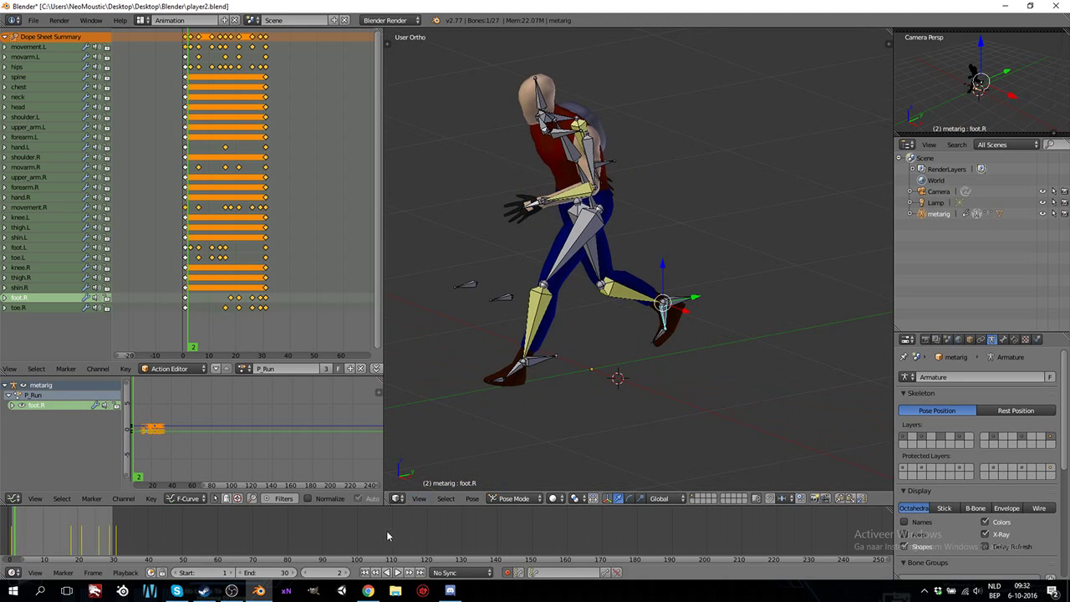
pyautogui.click(398, 572)
pyautogui.moveTo(613, 351); pyautogui.dragTo(508, 335, button='middle')
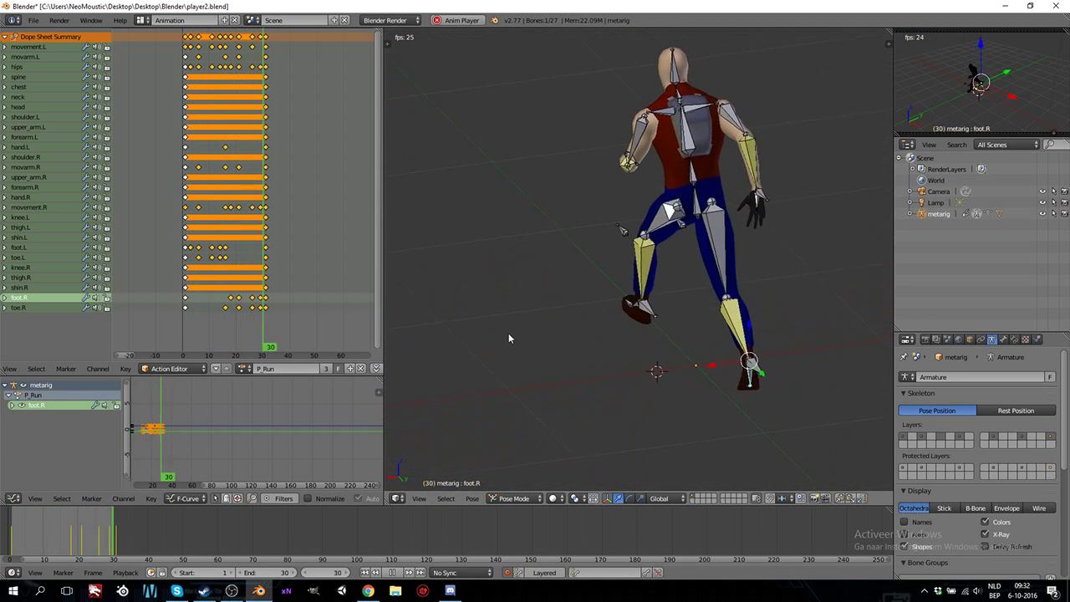
pyautogui.moveTo(795, 339); pyautogui.dragTo(697, 321, button='middle')
pyautogui.scroll(-5, 784, 347)
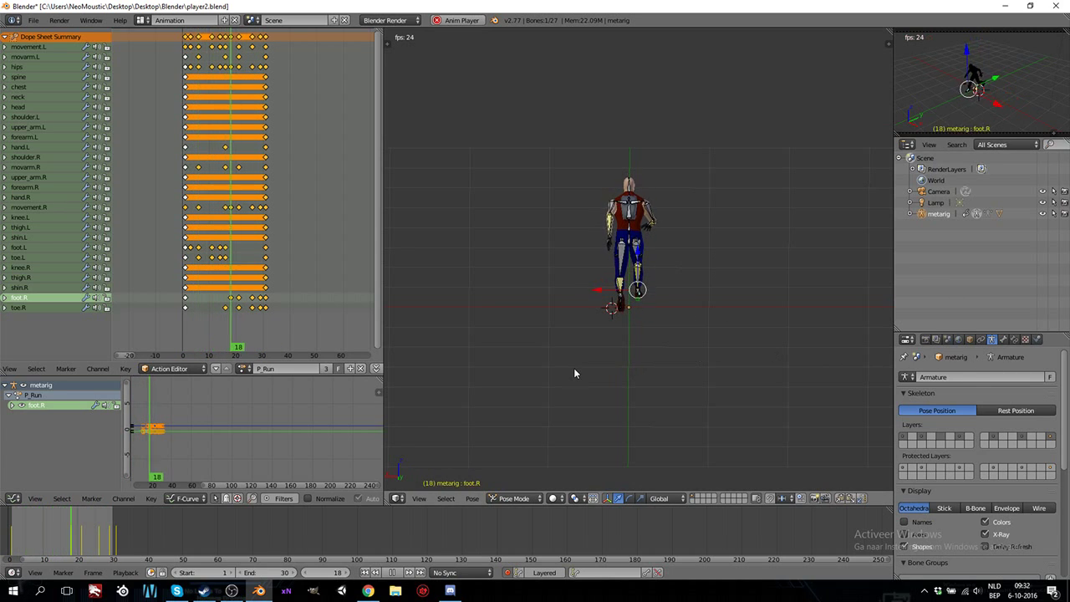
pyautogui.click(392, 571)
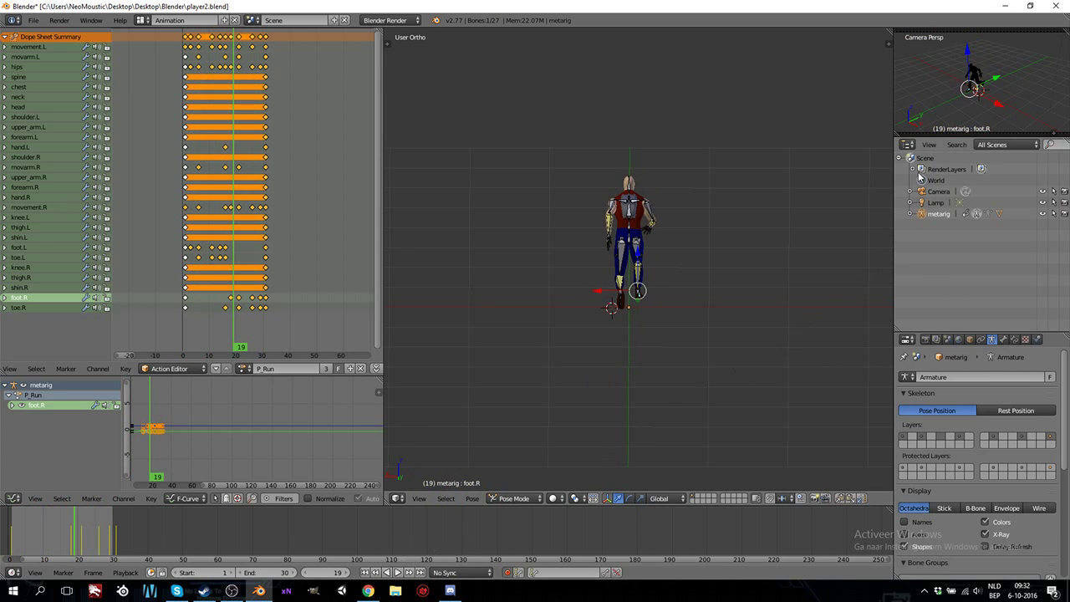
# - Set the scene's render frame rate to 30 fps
pyautogui.click(926, 339)
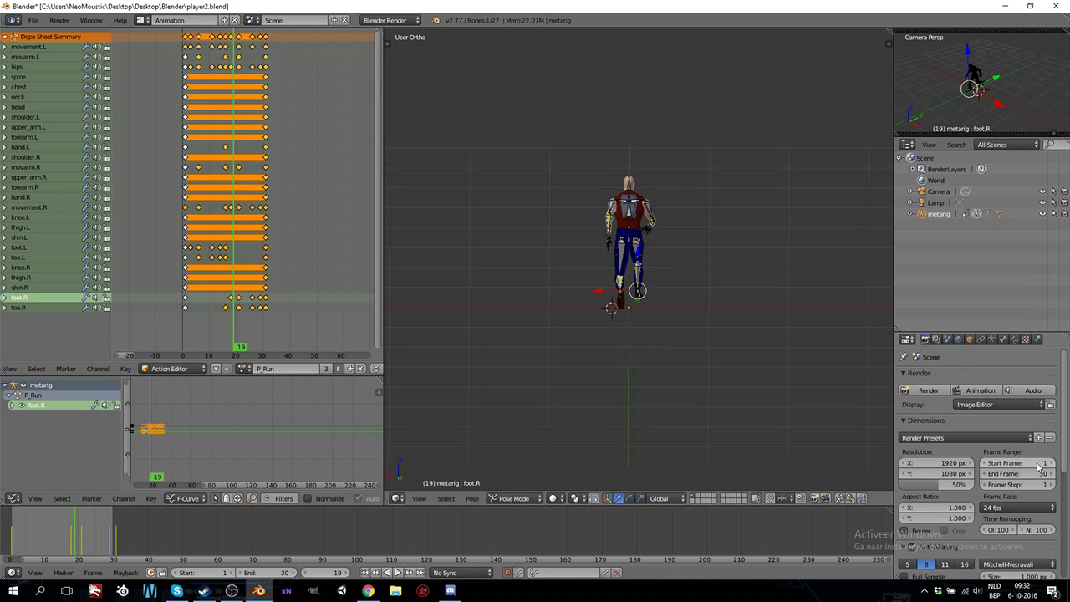
pyautogui.scroll(-1, 1015, 498)
pyautogui.click(1020, 485)
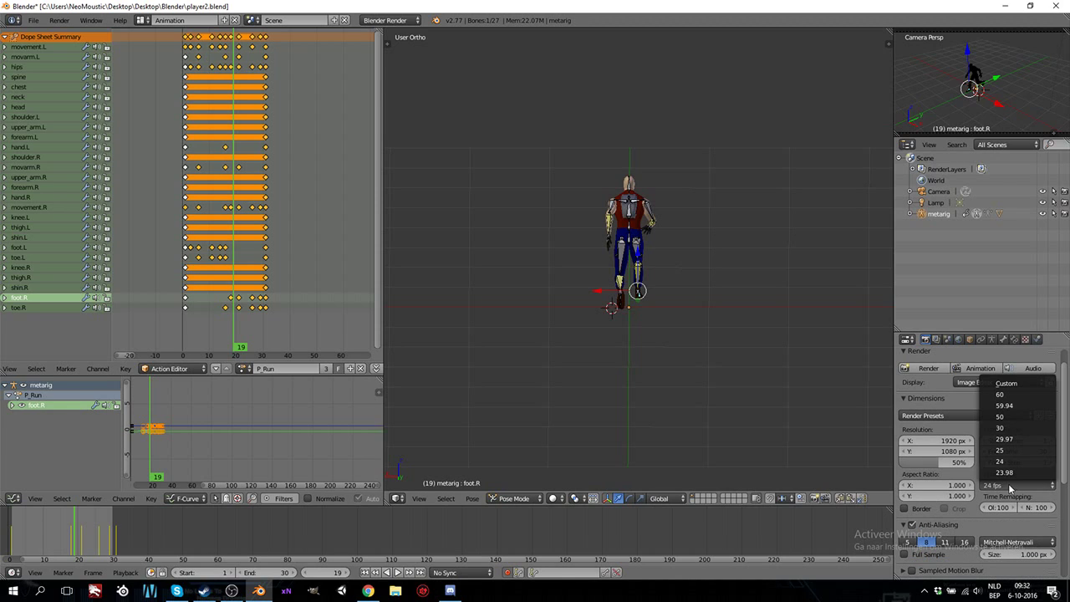
pyautogui.click(1008, 427)
# - Play the run cycle at the new frame rate and examine the motion from the side, back and front
pyautogui.moveTo(609, 364); pyautogui.dragTo(690, 351, button='middle')
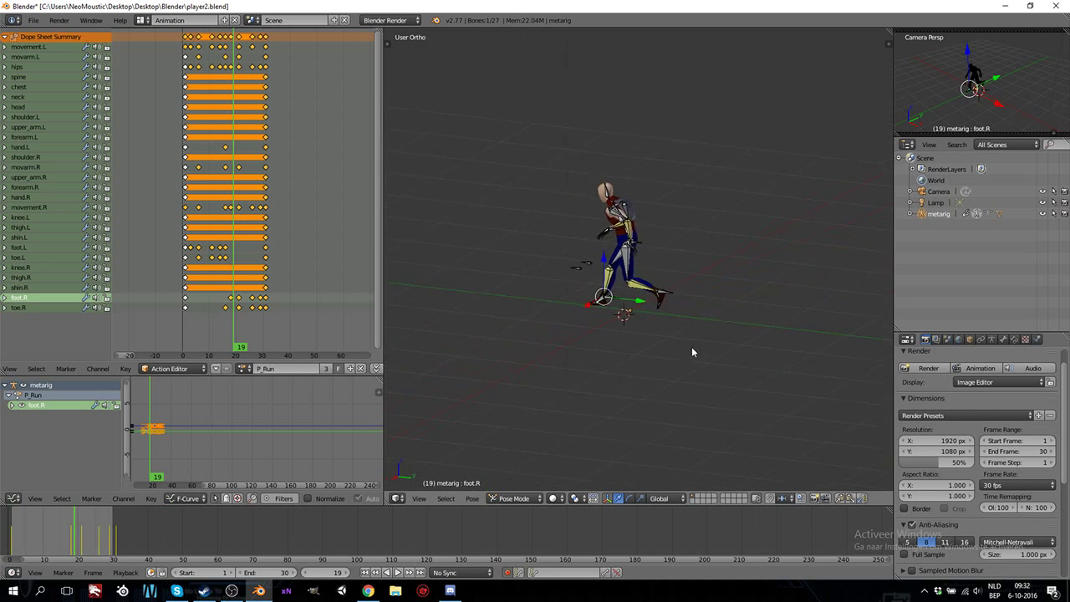
pyautogui.click(391, 572)
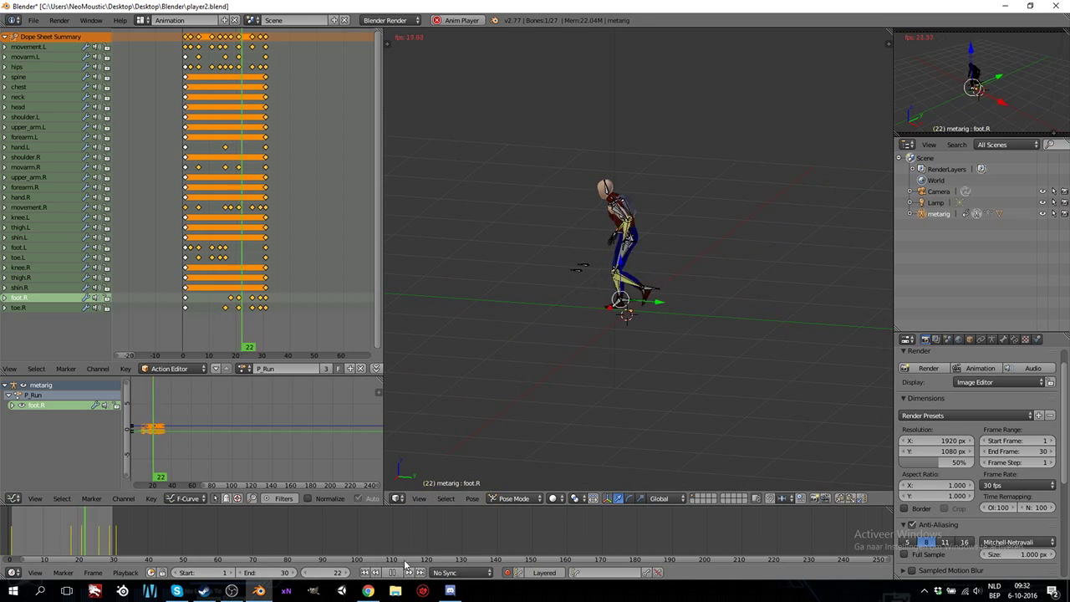
pyautogui.moveTo(736, 307); pyautogui.dragTo(658, 309, button='middle')
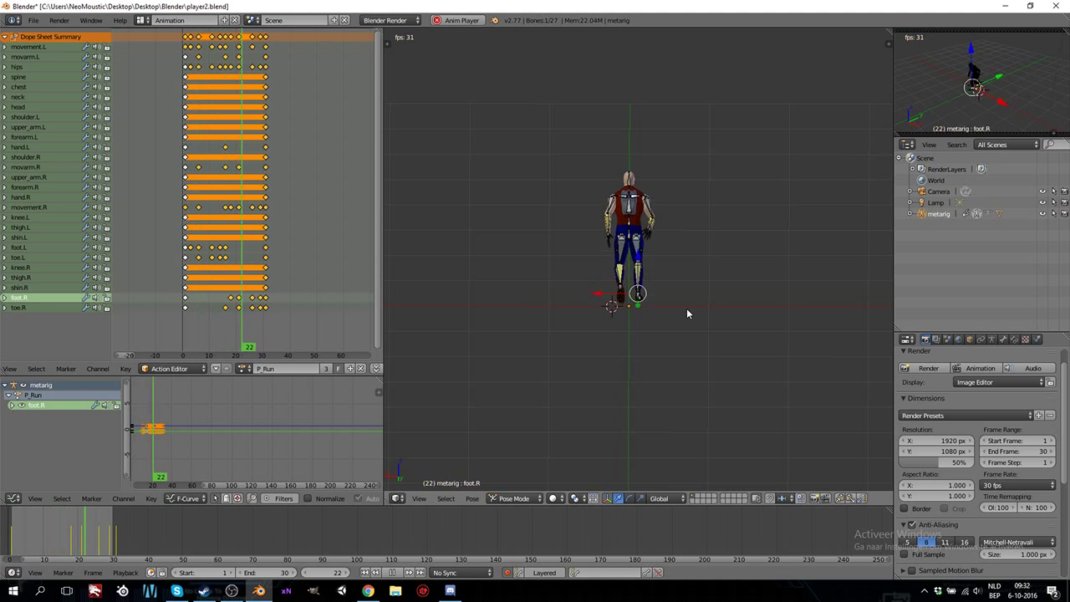
pyautogui.moveTo(577, 309); pyautogui.dragTo(763, 308, button='middle')
pyautogui.scroll(3, 742, 312)
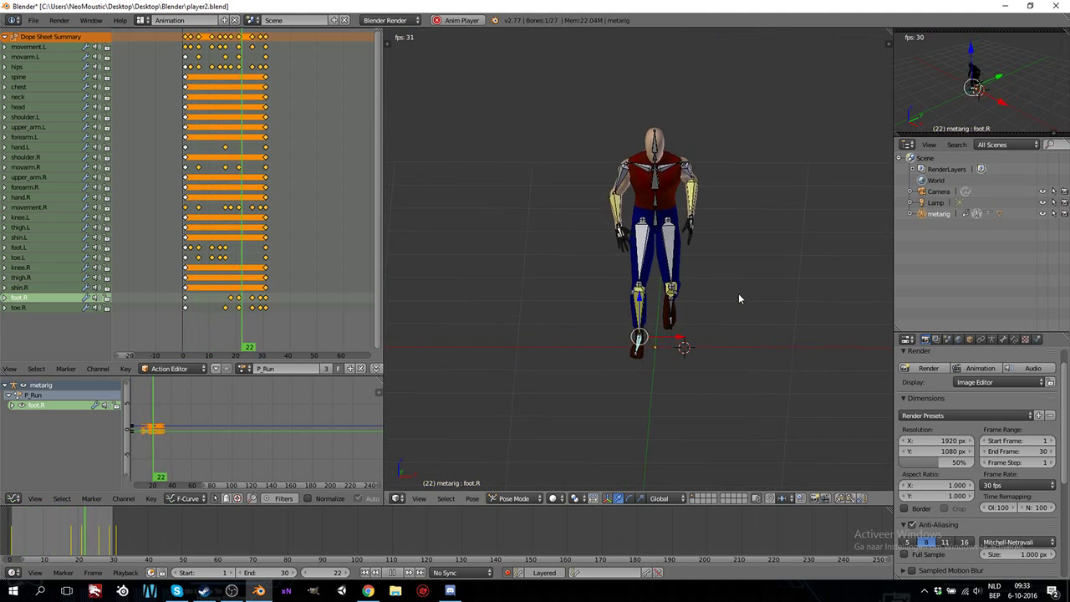
pyautogui.moveTo(732, 295); pyautogui.dragTo(719, 296, button='middle')
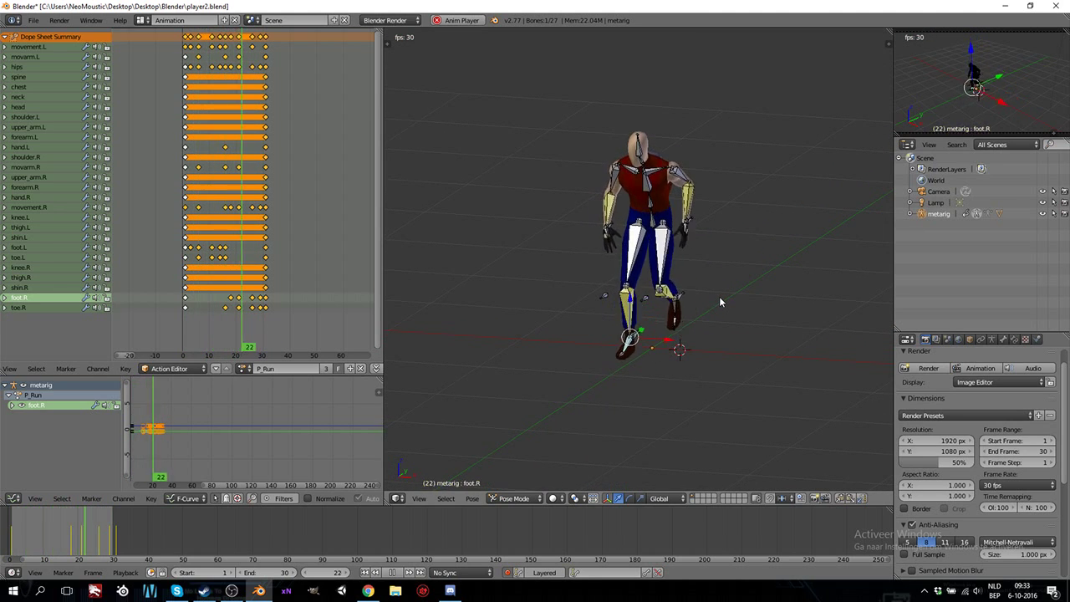
# - Preview the playing run cycle at 60 fps and return the render frame rate to 30 fps
pyautogui.moveTo(727, 313); pyautogui.dragTo(690, 309, button='middle')
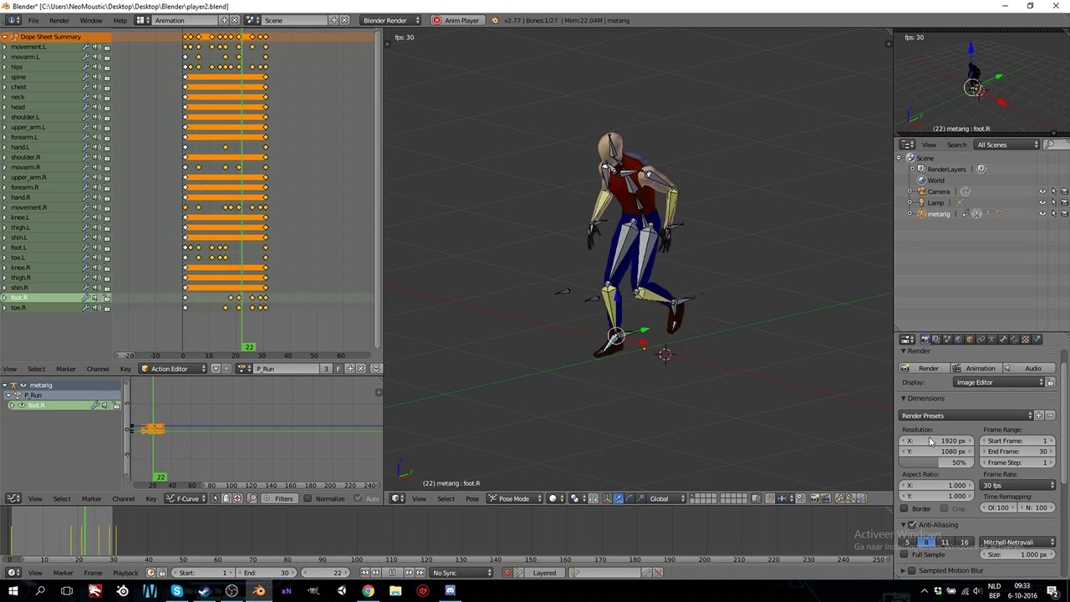
pyautogui.click(1015, 485)
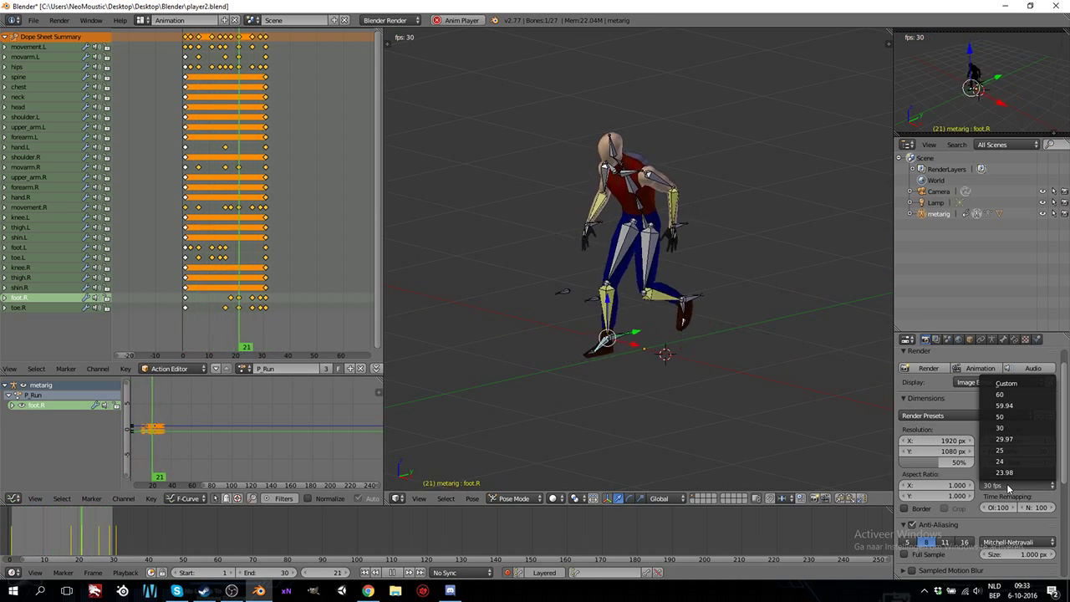
pyautogui.click(1007, 393)
pyautogui.moveTo(730, 325); pyautogui.dragTo(777, 346, button='middle')
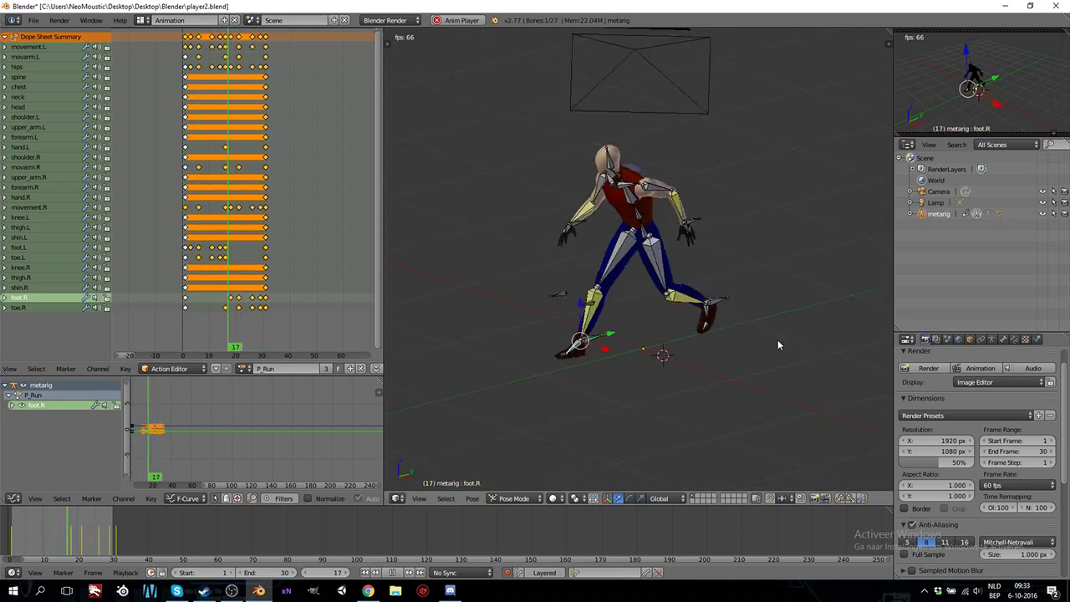
pyautogui.click(1000, 486)
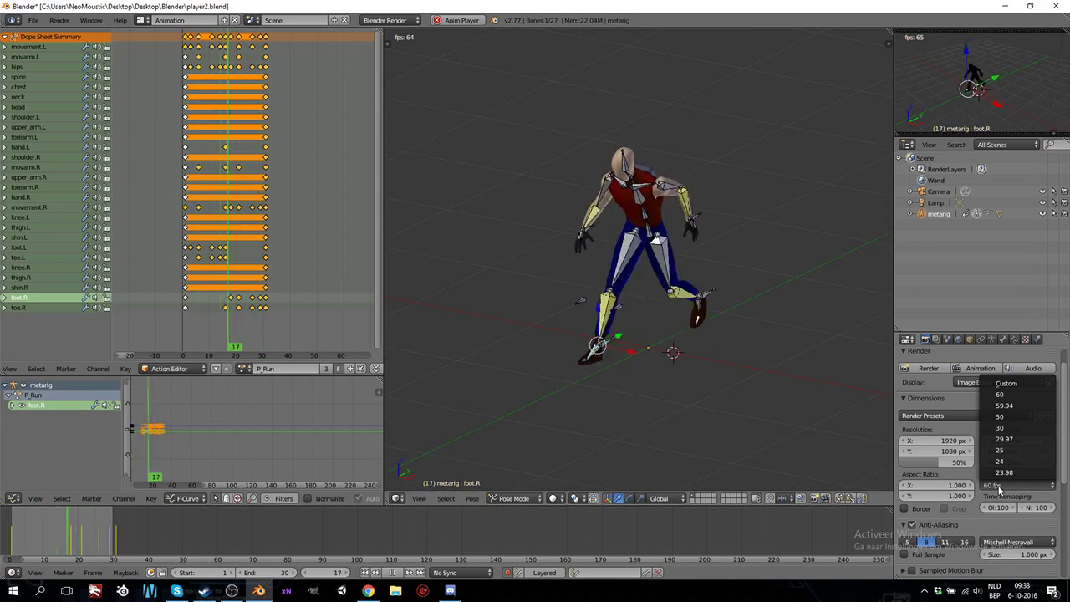
pyautogui.click(1000, 428)
# - Examine the playing run cycle from the side and in the front view, and stop the playback
pyautogui.moveTo(698, 344); pyautogui.dragTo(633, 355, button='middle')
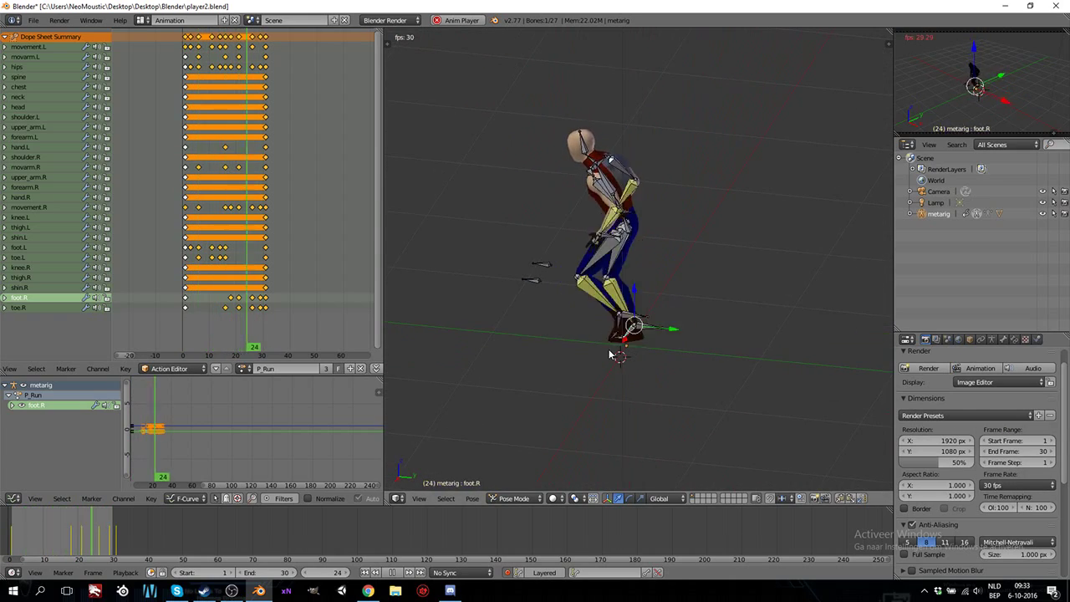
pyautogui.moveTo(559, 344); pyautogui.dragTo(635, 357, button='middle')
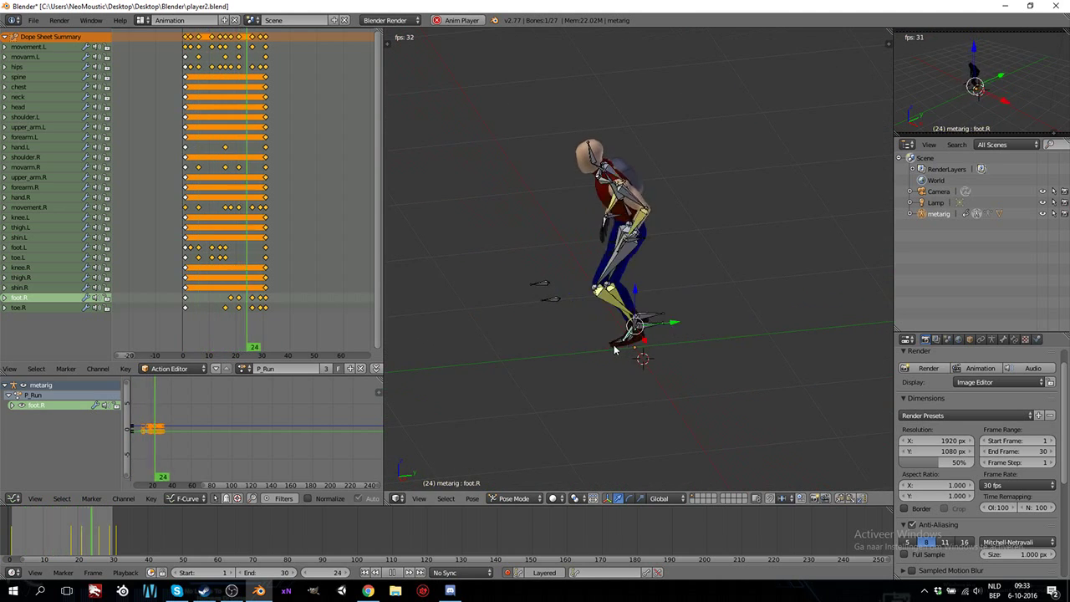
pyautogui.press('KP_1')
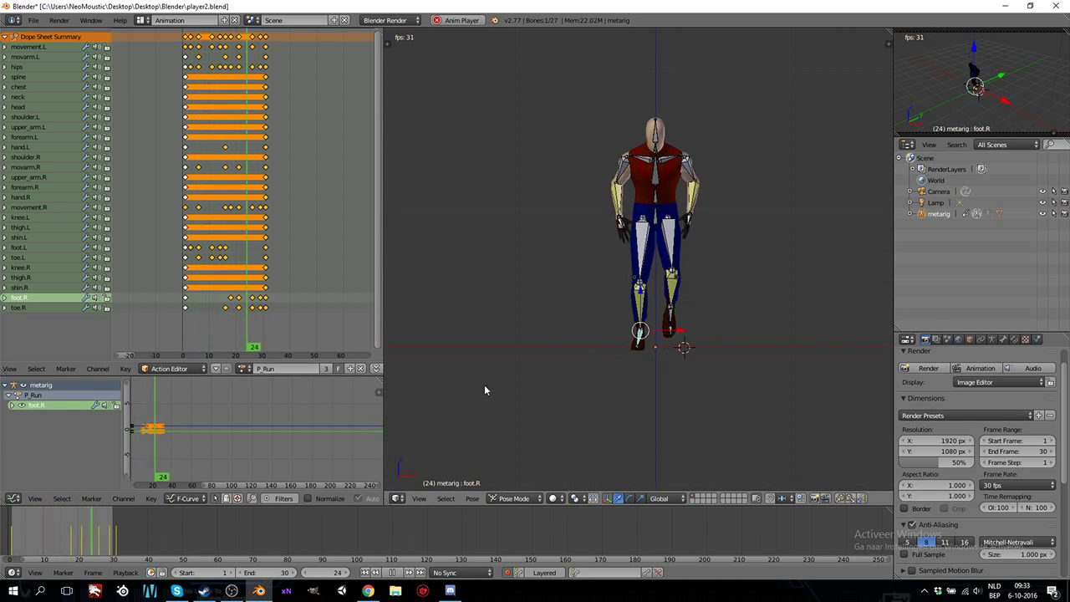
pyautogui.click(390, 575)
# - Step through the run cycle frame by frame in the front view, examining the body's sideways posture
pyautogui.press('Left')
pyautogui.press('Left')
pyautogui.press('Left')
pyautogui.press('Left')
pyautogui.press('Left')
pyautogui.press('Left')
pyautogui.press('Left')
pyautogui.press('Left')
pyautogui.press('Left')
pyautogui.press('Left')
pyautogui.press('Left')
pyautogui.press('Left')
pyautogui.press('Left')
pyautogui.press('Left')
pyautogui.press('Left')
pyautogui.press('Left')
pyautogui.press('Left')
pyautogui.press('Left')
pyautogui.press('Left')
pyautogui.press('Left')
pyautogui.press('Left')
pyautogui.press('Left')
pyautogui.press('Left')
pyautogui.press('Left')
pyautogui.press('Left')
pyautogui.press('Left')
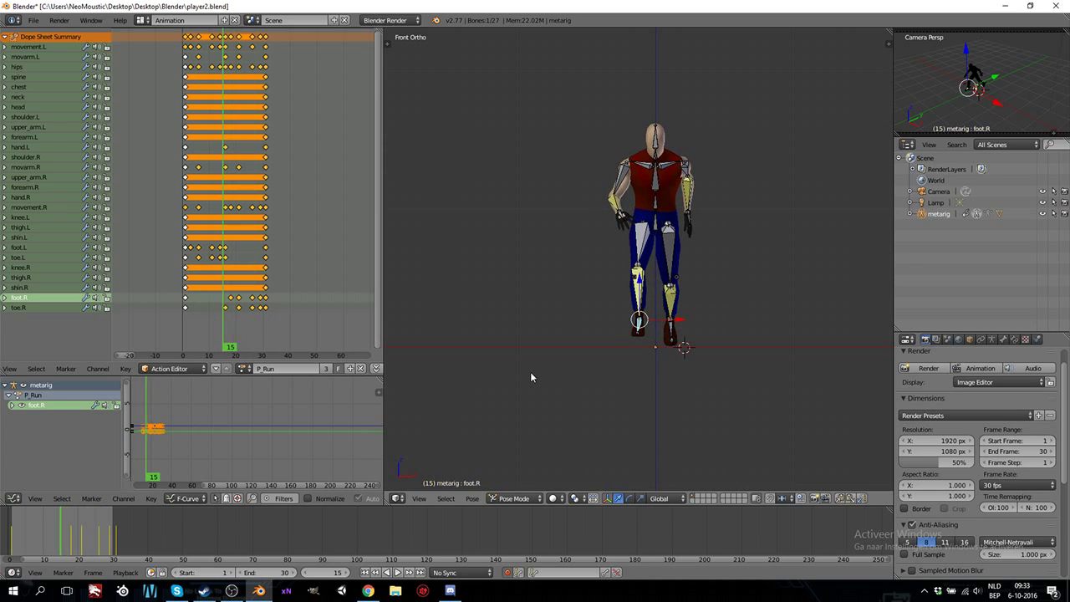
pyautogui.press('Right')
pyautogui.press('Right')
pyautogui.press('Right')
pyautogui.press('Left')
# - At frame 3, rotate the hips bone slightly in the front view so the torso leans toward the character's left
pyautogui.press('KP_3')
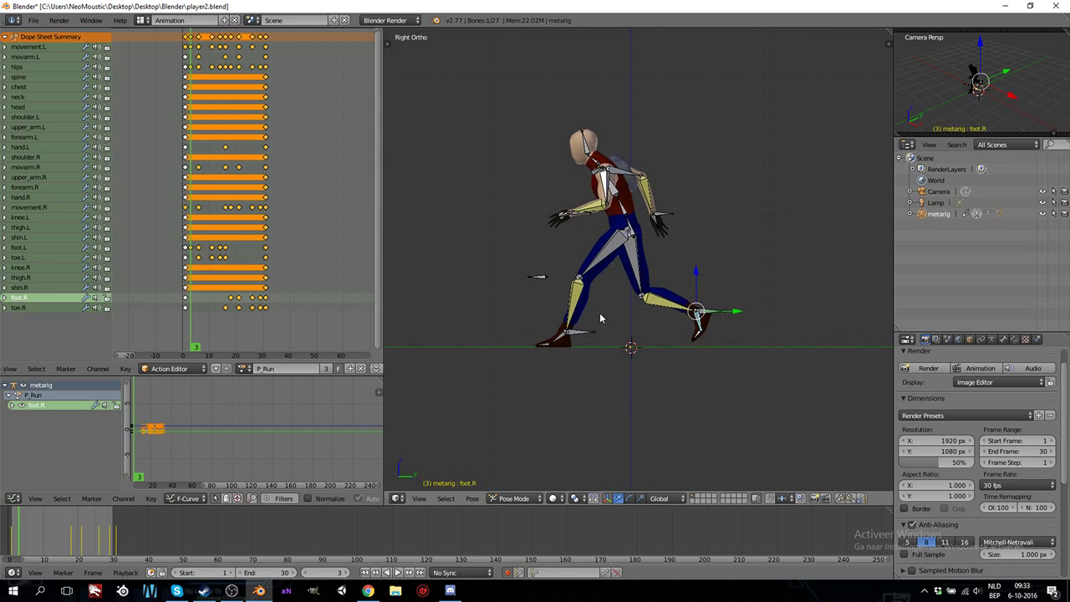
pyautogui.press('Right')
pyautogui.press('Left')
pyautogui.rightClick(633, 230)
pyautogui.press('KP_1')
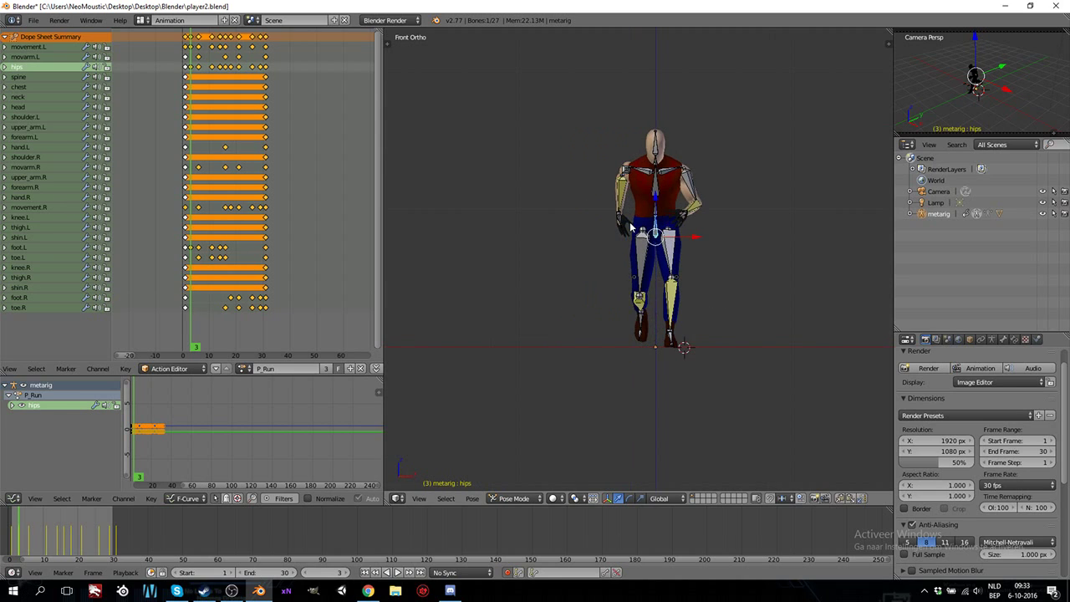
pyautogui.press('r')
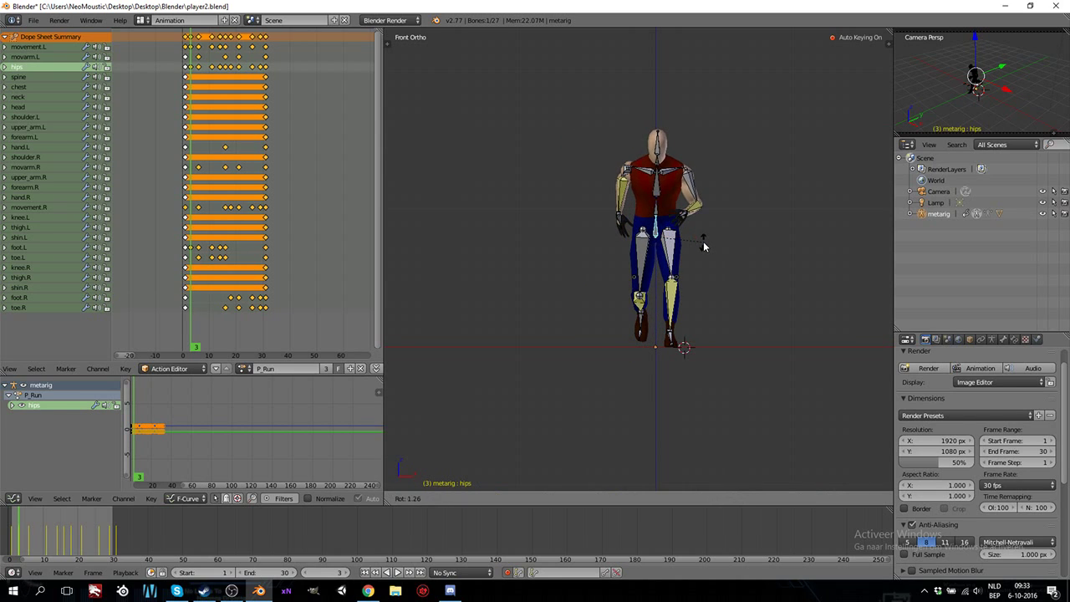
pyautogui.click(702, 248)
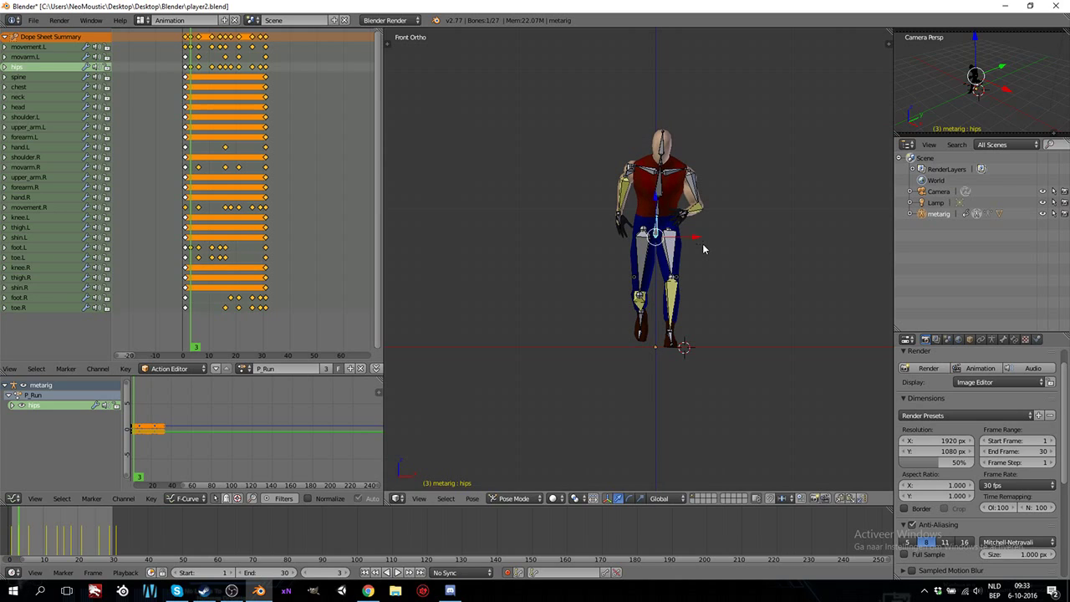
# - At frame 3, counter-rotate the chest bone about -3.3 degrees in the front view
pyautogui.rightClick(660, 191)
pyautogui.press('r')
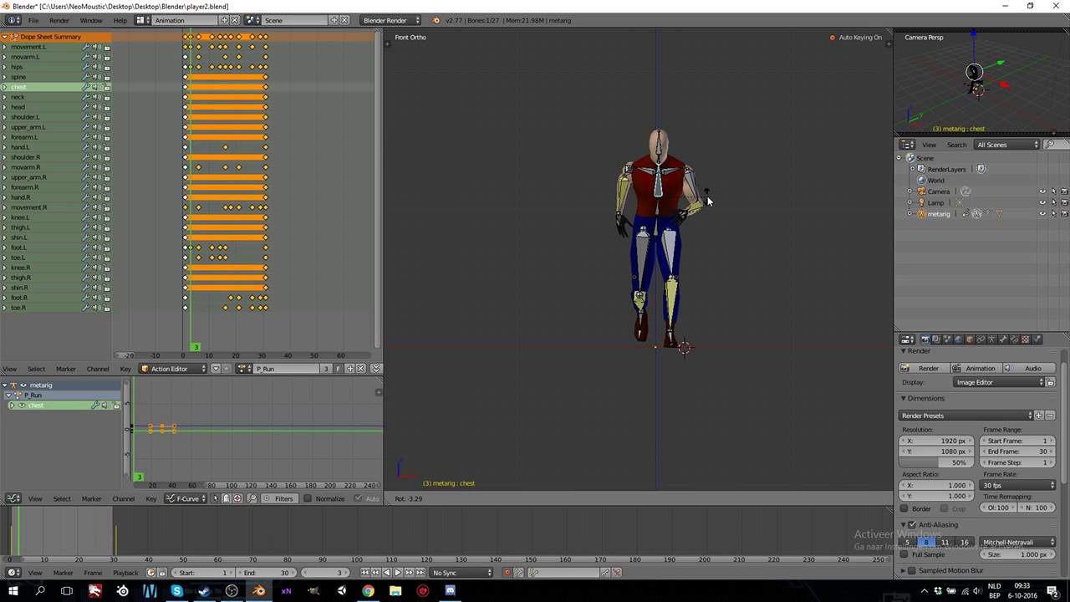
pyautogui.click(707, 196)
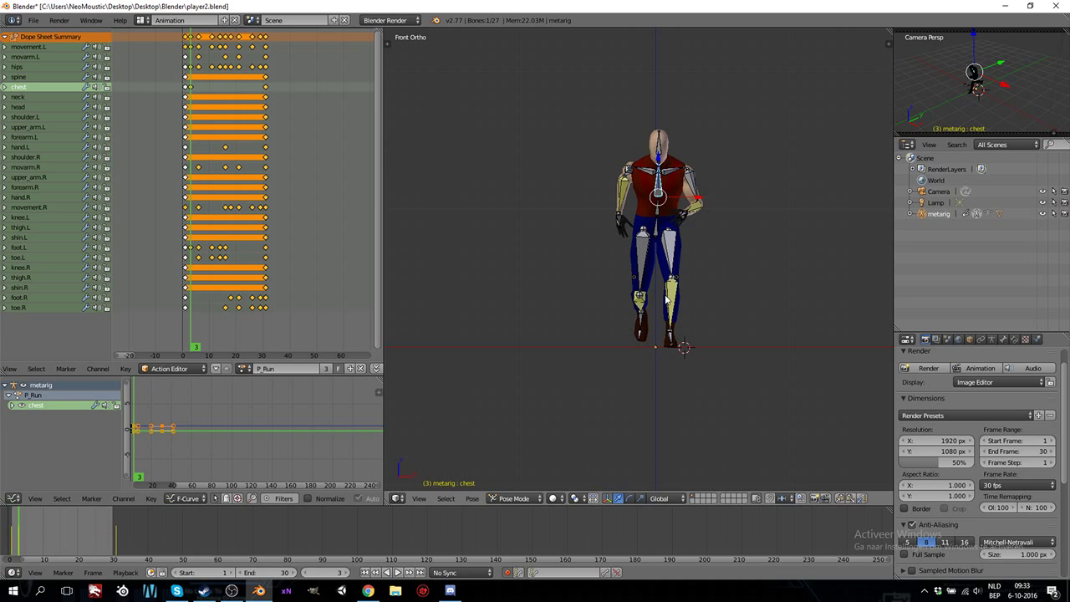
# - At frame 18, rotate the hips bone about -3.4 degrees in the front view, leaning the torso toward the character's right
pyautogui.moveTo(714, 290); pyautogui.dragTo(677, 297, button='middle')
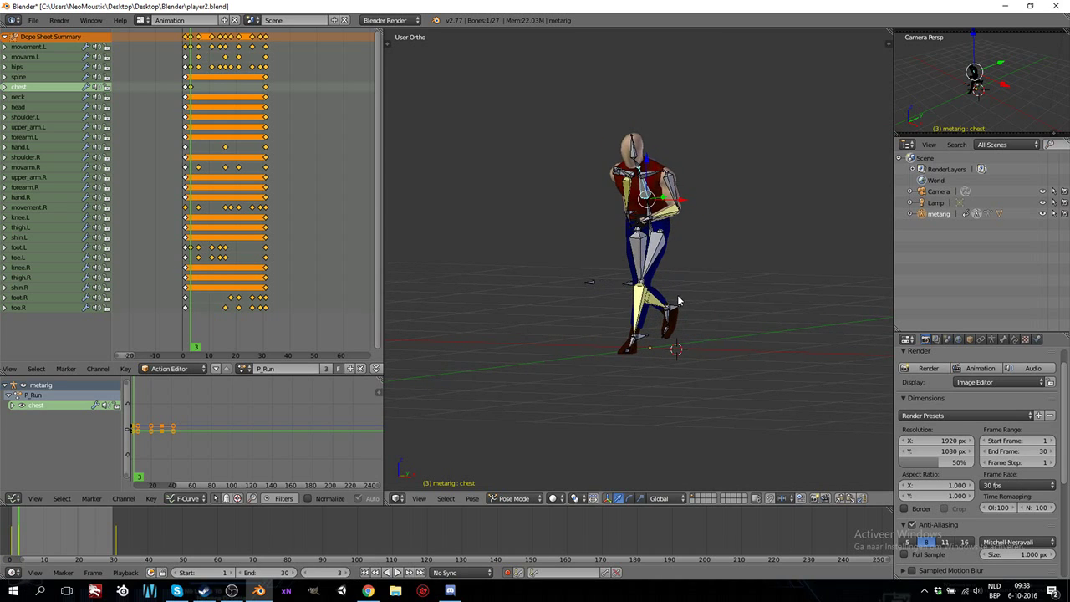
pyautogui.press('KP_3')
pyautogui.press('Right')
pyautogui.press('Right')
pyautogui.press('Right')
pyautogui.press('Right')
pyautogui.press('Right')
pyautogui.press('Right')
pyautogui.press('Right')
pyautogui.press('Right')
pyautogui.press('Right')
pyautogui.press('Right')
pyautogui.press('Right')
pyautogui.press('Right')
pyautogui.press('Right')
pyautogui.press('Right')
pyautogui.press('Right')
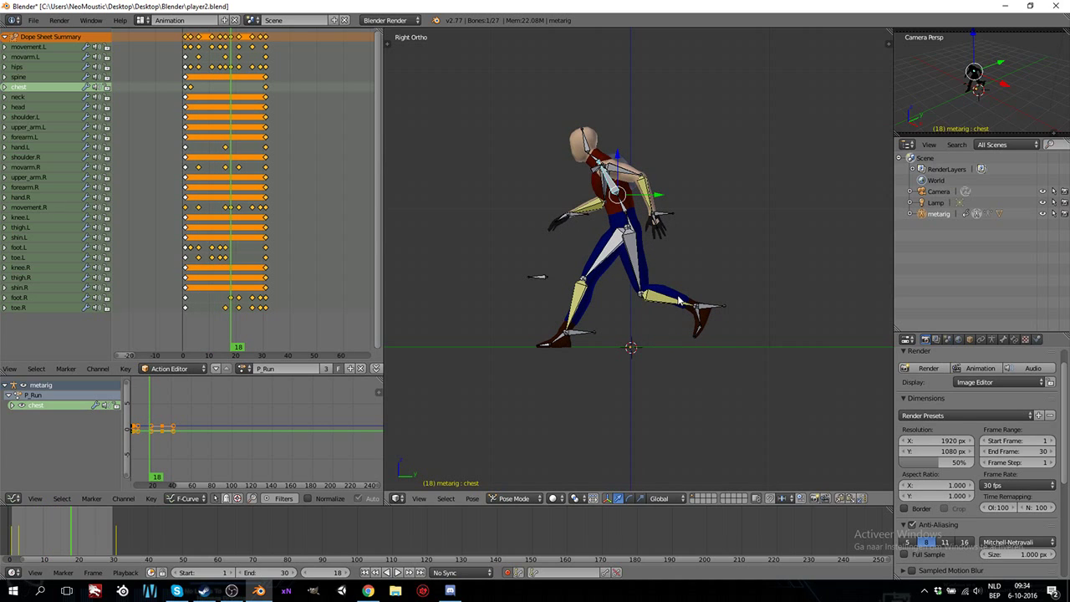
pyautogui.press('KP_1')
pyautogui.rightClick(657, 233)
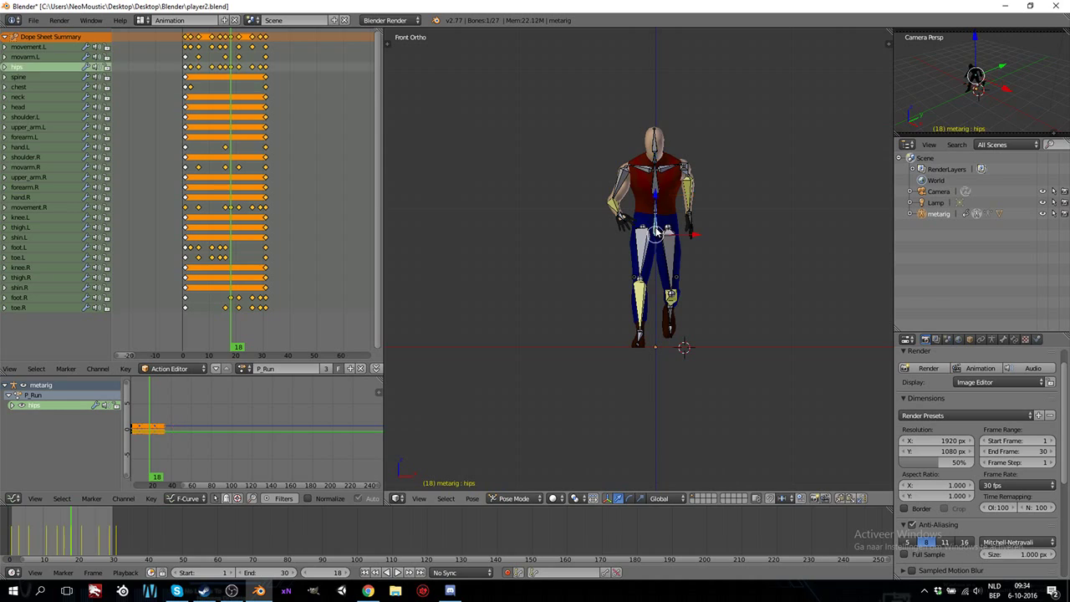
pyautogui.press('r')
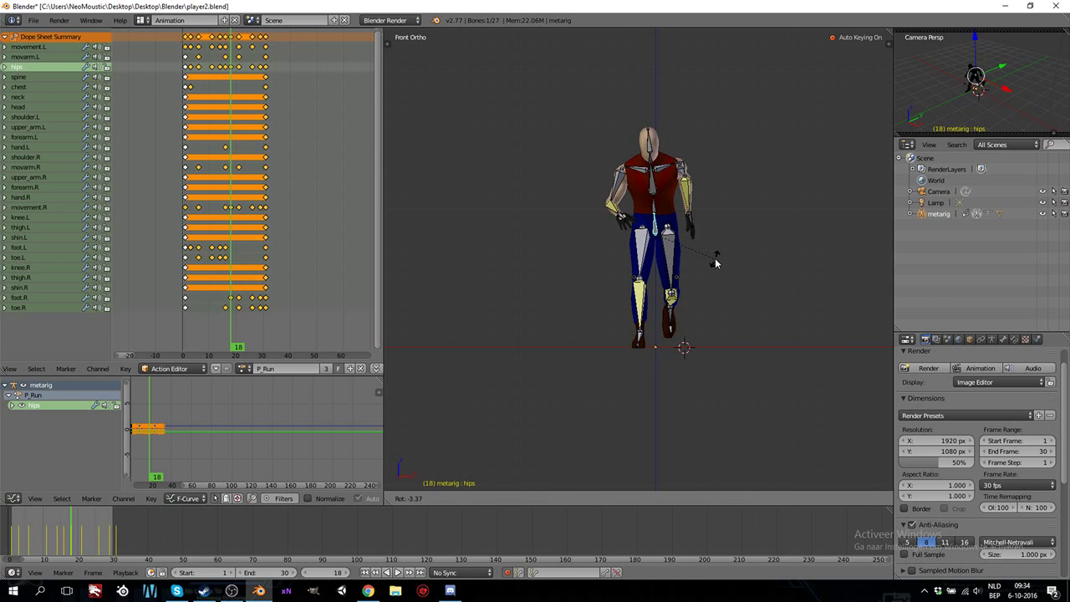
pyautogui.click(715, 262)
# - At frame 18, counter-rotate the chest bone about 4.5 degrees in the front view
pyautogui.rightClick(653, 189)
pyautogui.press('r')
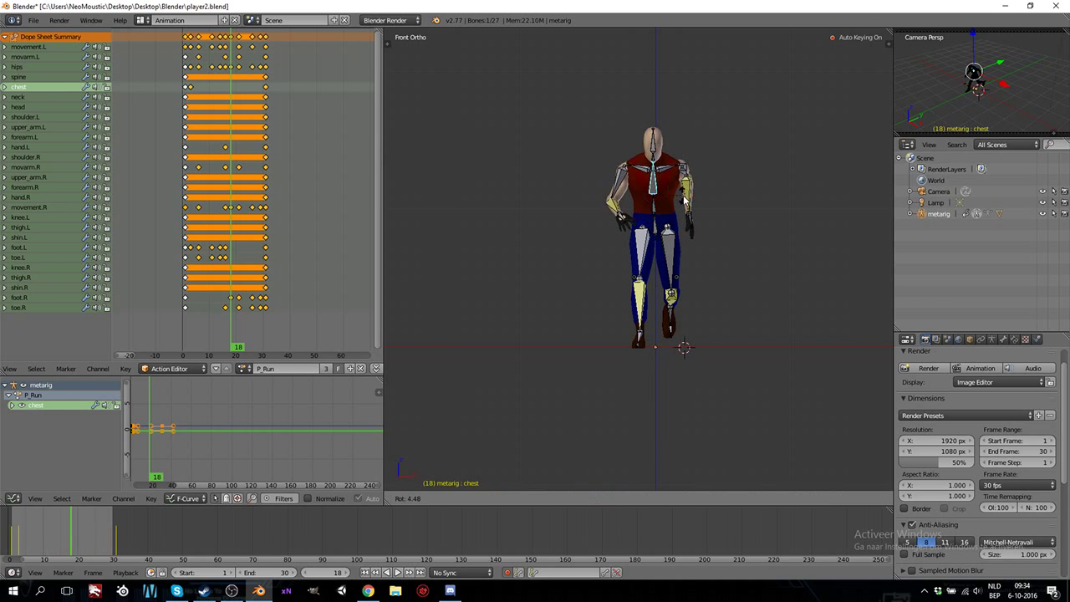
pyautogui.click(681, 201)
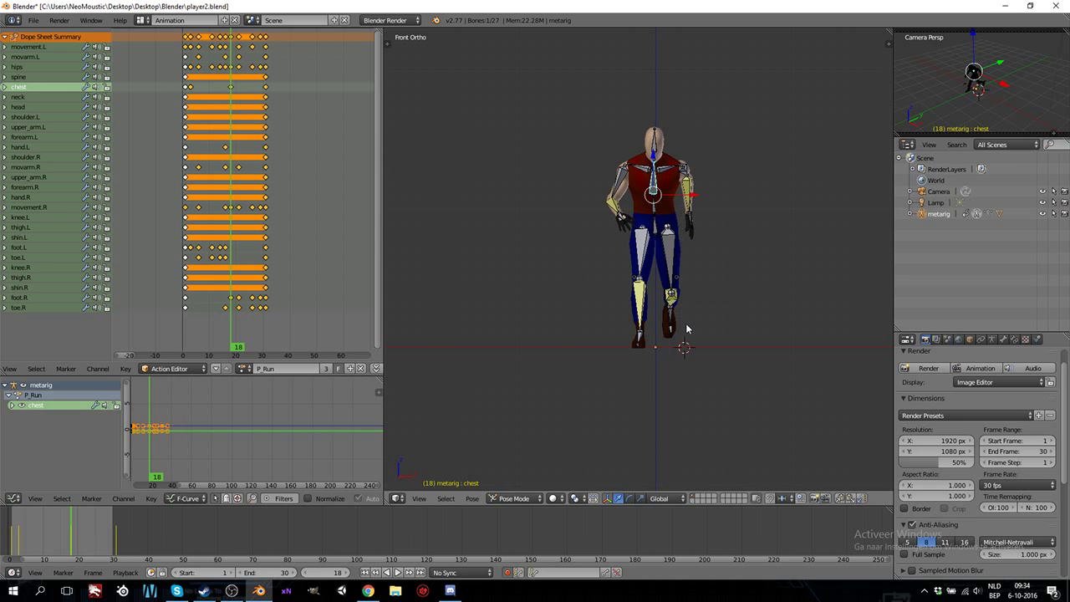
# - Play the run cycle, examine the body's lean from the side and from behind, and stop the playback
pyautogui.moveTo(701, 311)
pyautogui.mouseDown(button='middle')
pyautogui.moveTo(710, 310)
pyautogui.moveTo(704, 330)
pyautogui.mouseUp(button='middle')
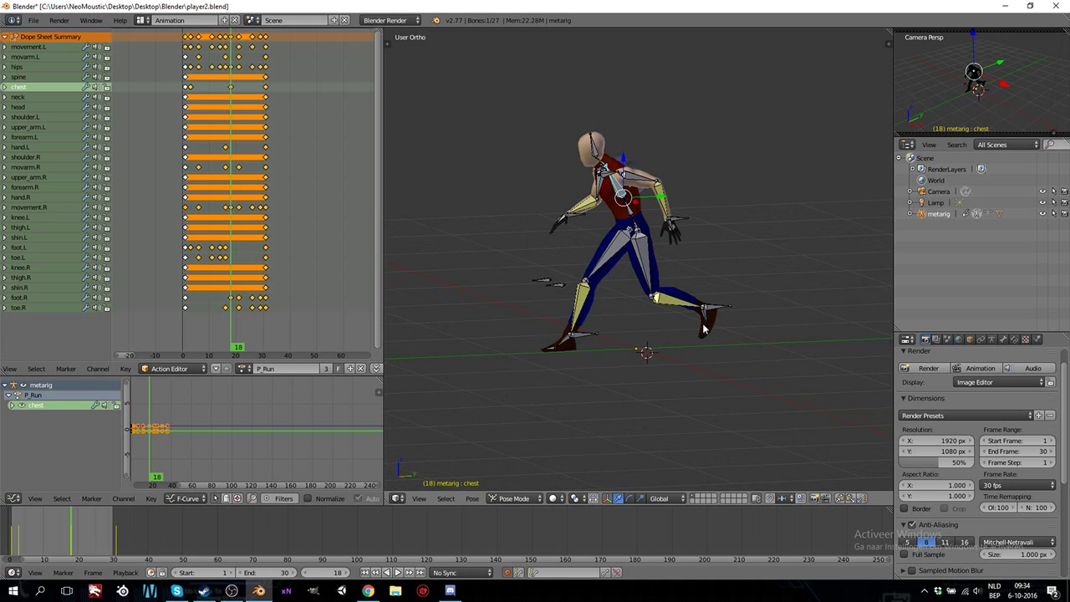
pyautogui.press('KP_3')
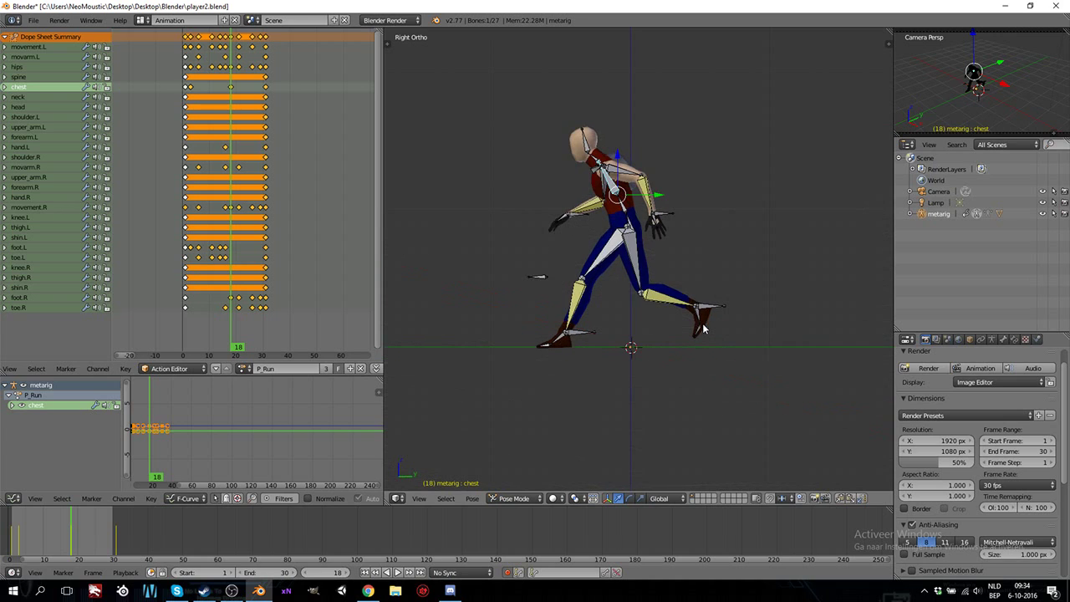
pyautogui.click(398, 573)
pyautogui.moveTo(740, 278); pyautogui.dragTo(625, 292, button='middle')
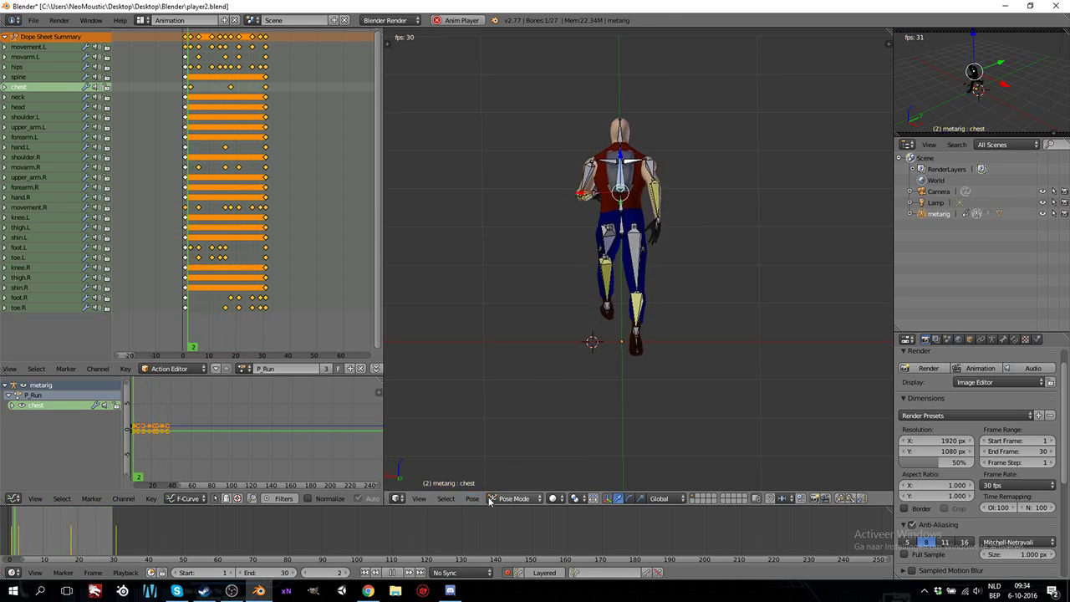
pyautogui.hotkey('alt', 'a')
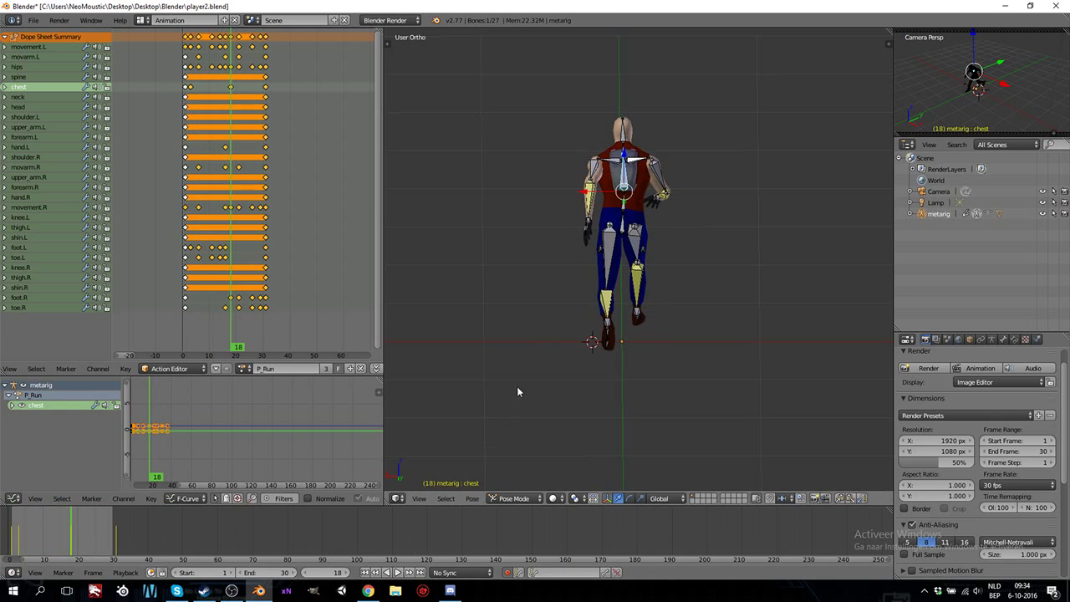
# - At frame 21, rotate the hips bone about 3.4 degrees in the rear view to straighten the torso
pyautogui.rightClick(625, 226)
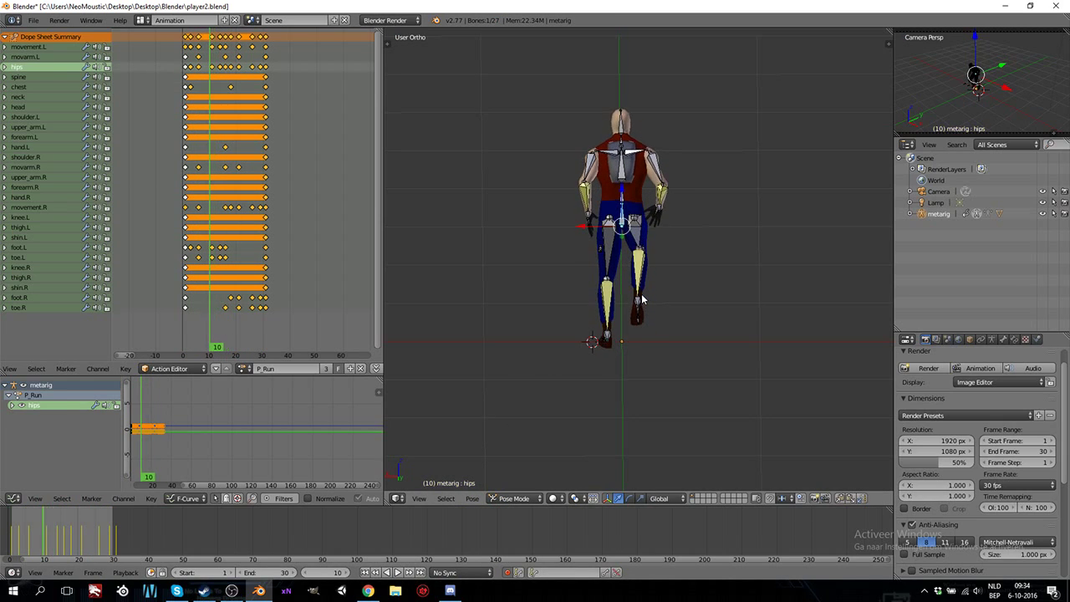
pyautogui.press('Left')
pyautogui.press('Left')
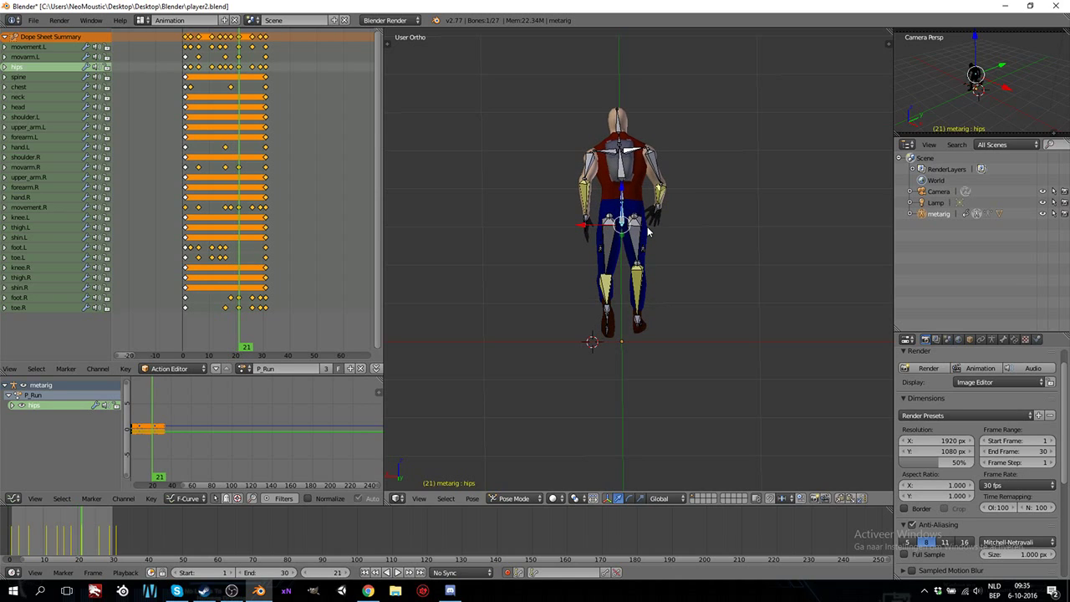
pyautogui.press('r')
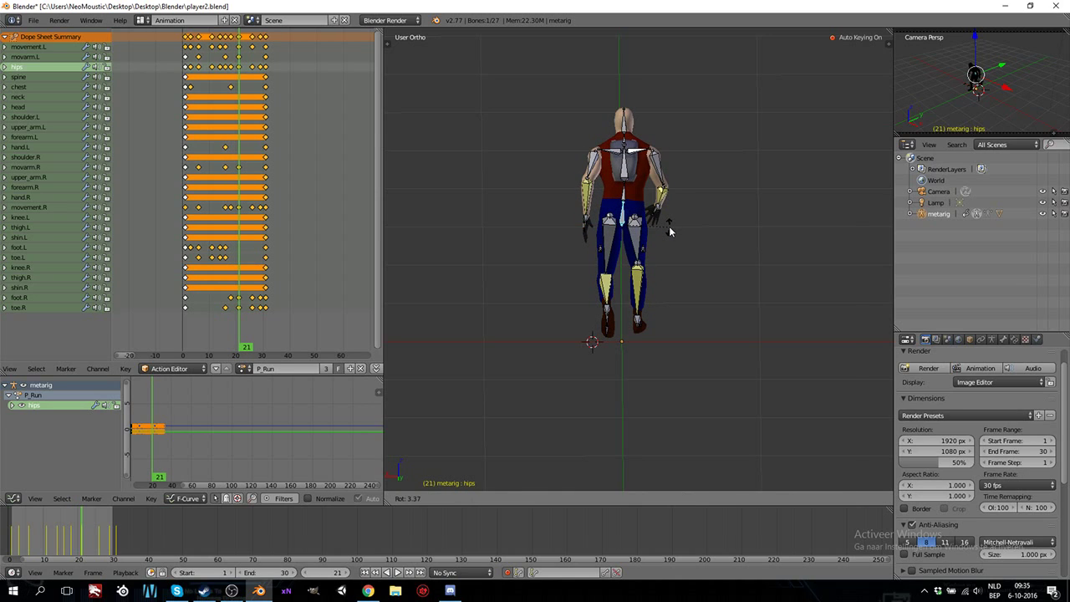
pyautogui.click(669, 226)
# - At frame 26, rotate the hips bone about 2 degrees in the rear view
pyautogui.press('Right')
pyautogui.press('Right')
pyautogui.press('Right')
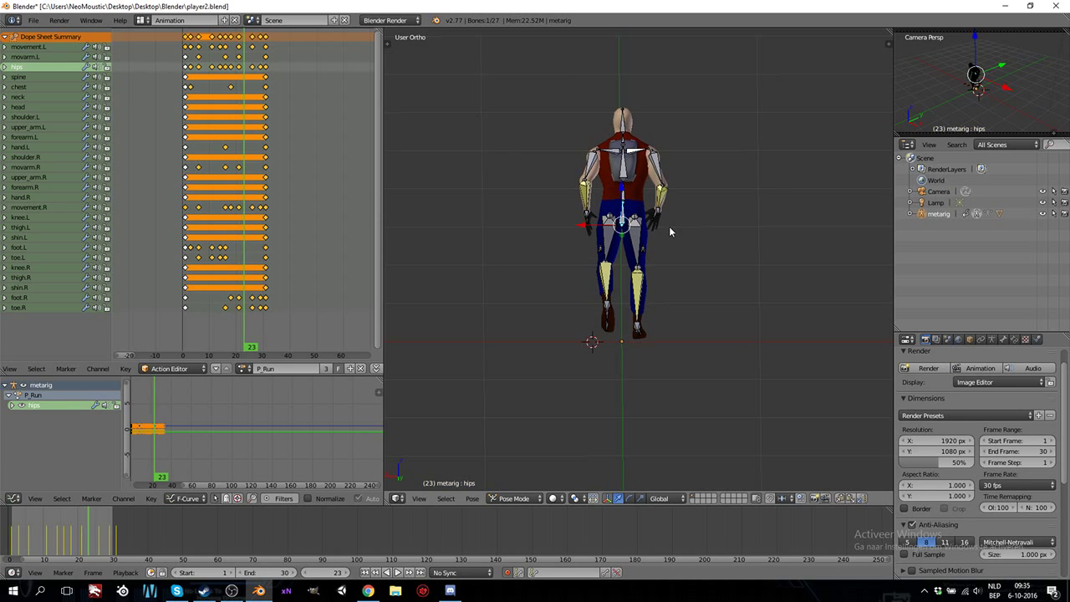
pyautogui.press('Right')
pyautogui.press('Right')
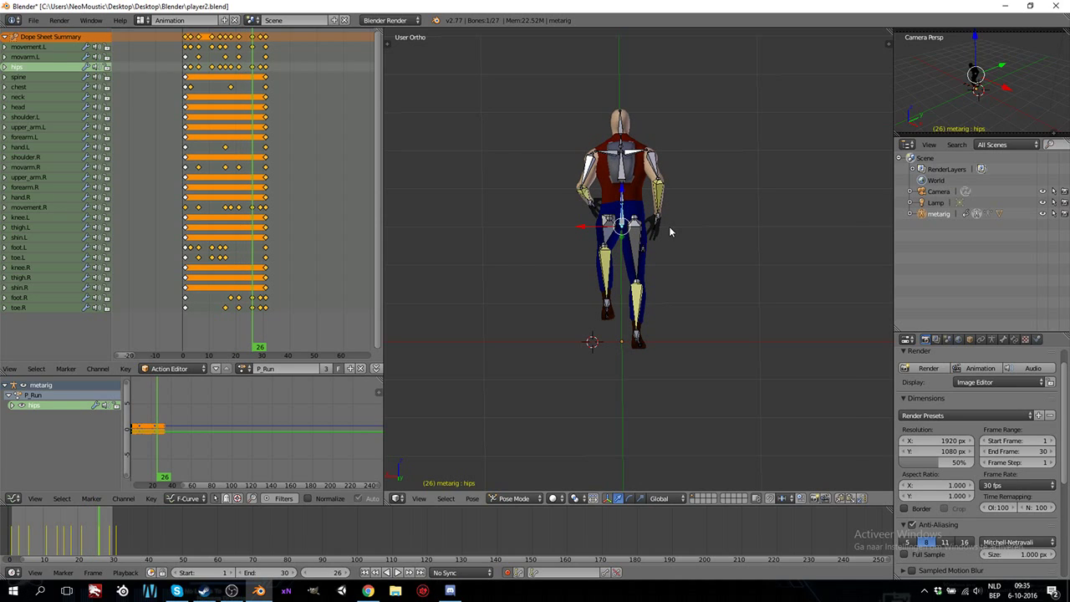
pyautogui.press('r')
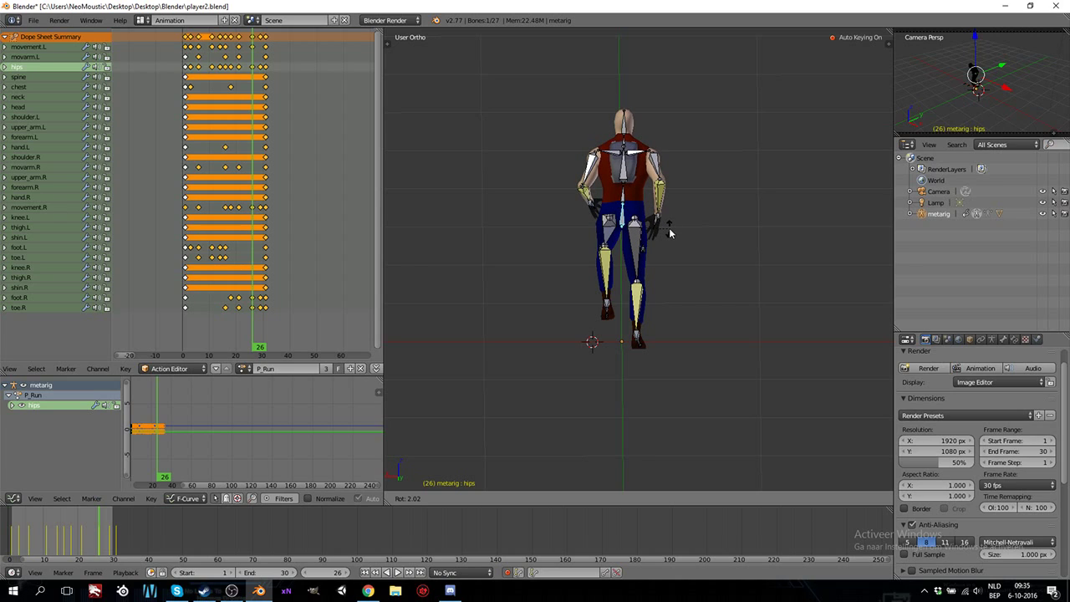
pyautogui.click(669, 232)
# - Play the run cycle from behind, examine the hips' sideways sway, and stop the playback
pyautogui.hotkey('alt', 'a')
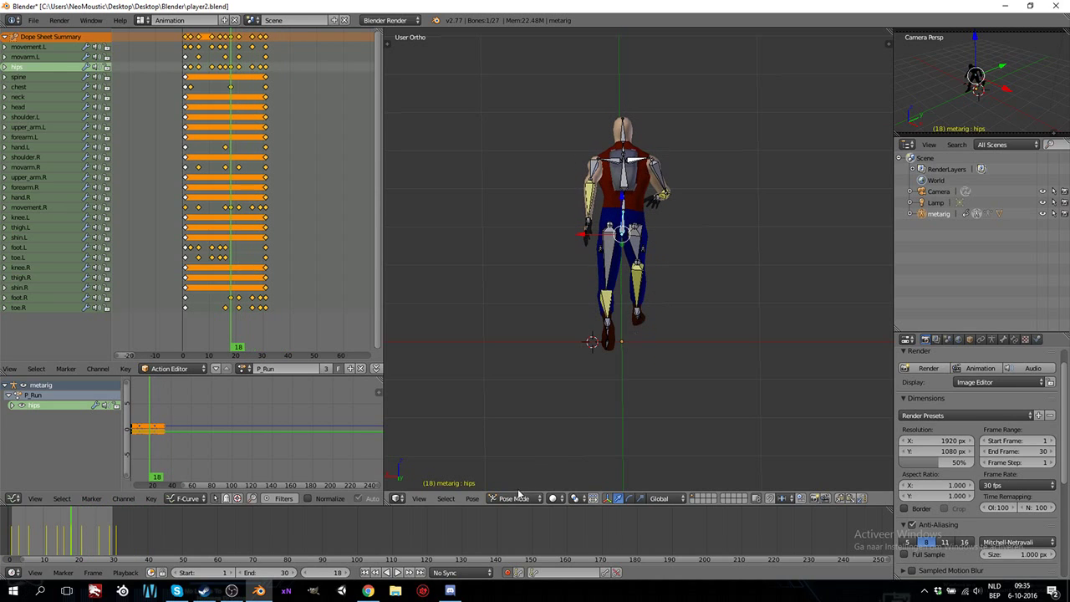
pyautogui.click(397, 572)
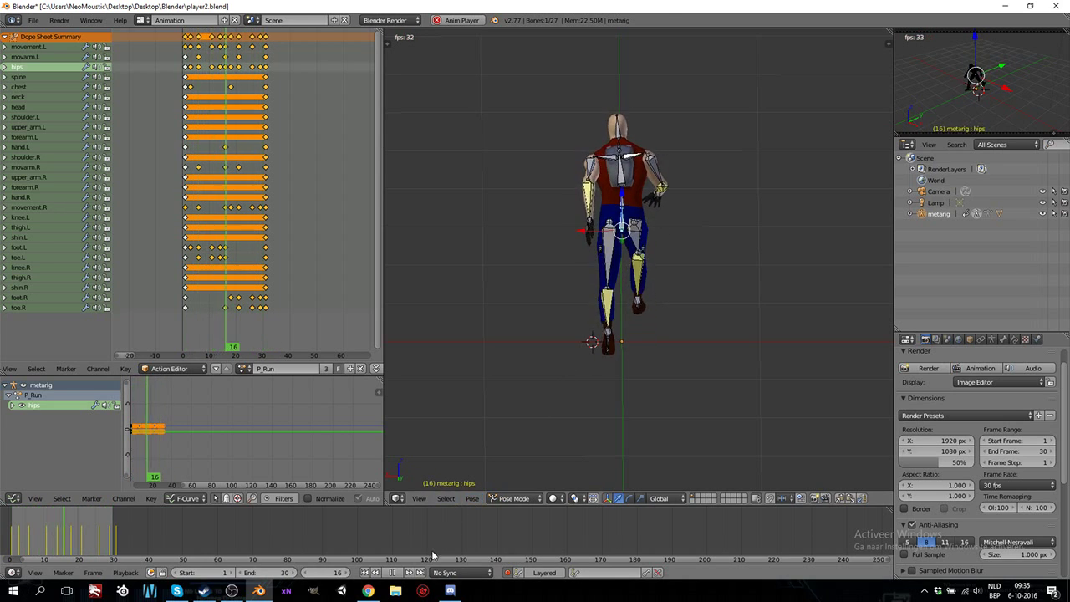
pyautogui.hotkey('alt', 'a')
# - Stop the playback and, at frame 6, rotate the hips bone about 2 degrees in the rear view
pyautogui.press('Left')
pyautogui.press('Left')
pyautogui.press('Left')
pyautogui.press('Left')
pyautogui.press('Left')
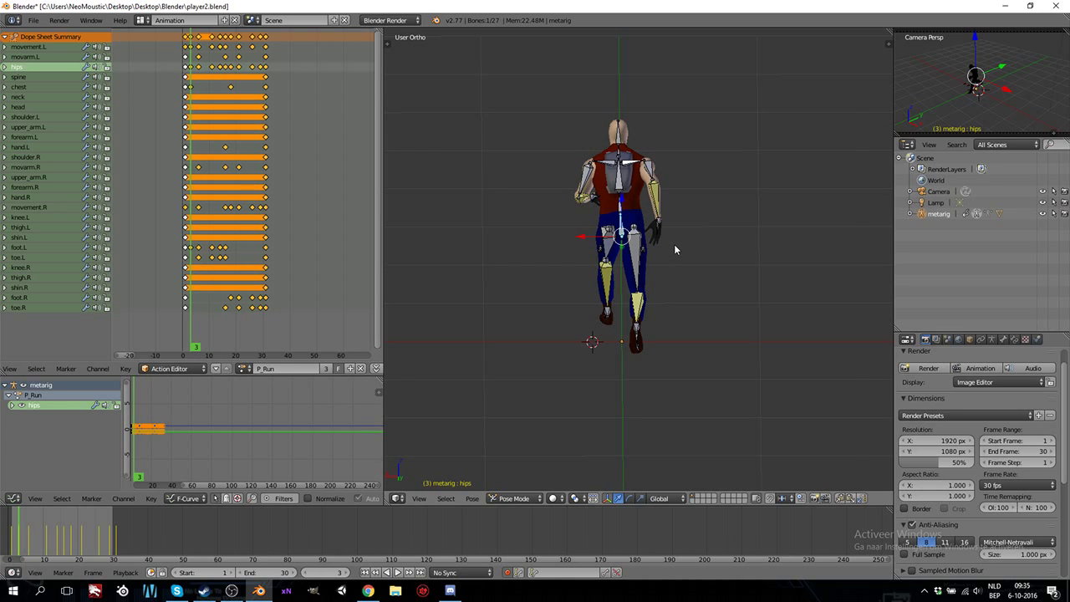
pyautogui.press('Right')
pyautogui.press('Right')
pyautogui.press('Right')
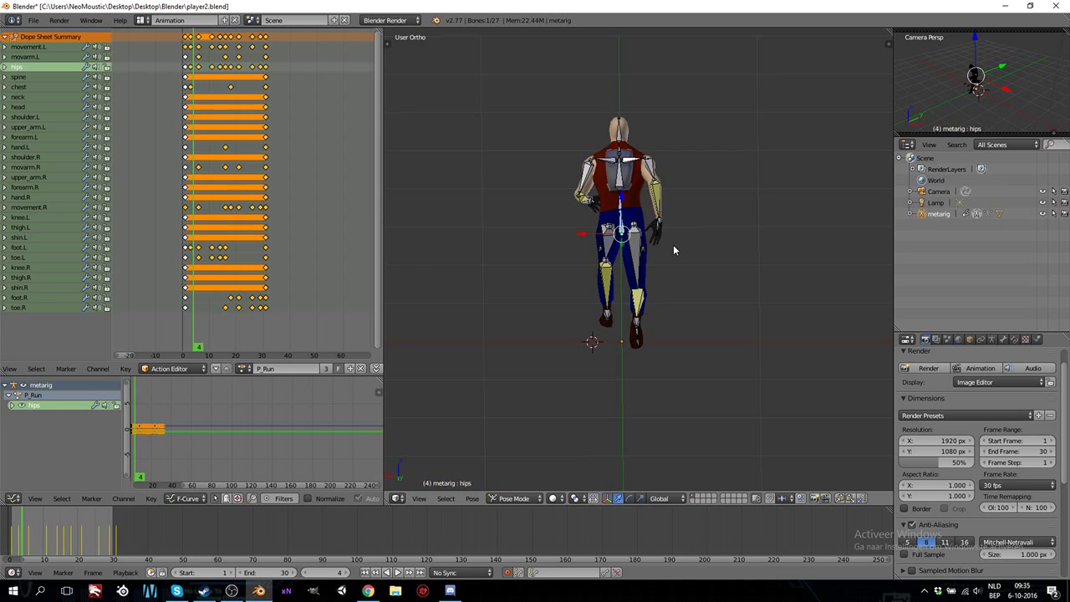
pyautogui.press('r')
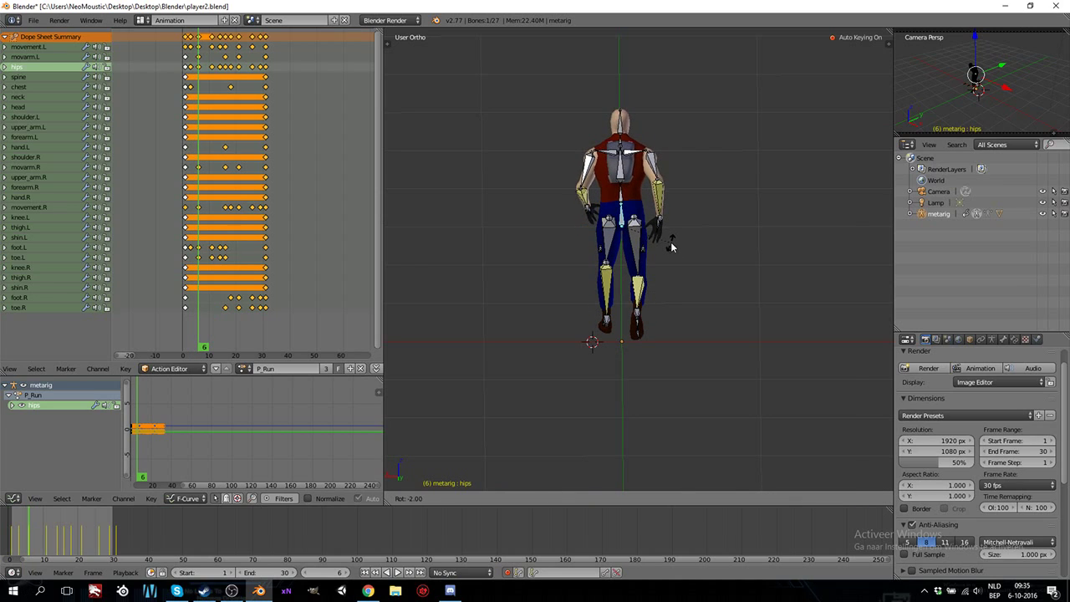
pyautogui.click(671, 244)
# - At frame 11, rotate the hips bone slightly sideways in the rear view to tilt the torso
pyautogui.press('Right')
pyautogui.press('Right')
pyautogui.press('Right')
pyautogui.press('Right')
pyautogui.press('Right')
pyautogui.press('Right')
pyautogui.press('Right')
pyautogui.press('Left')
pyautogui.press('Left')
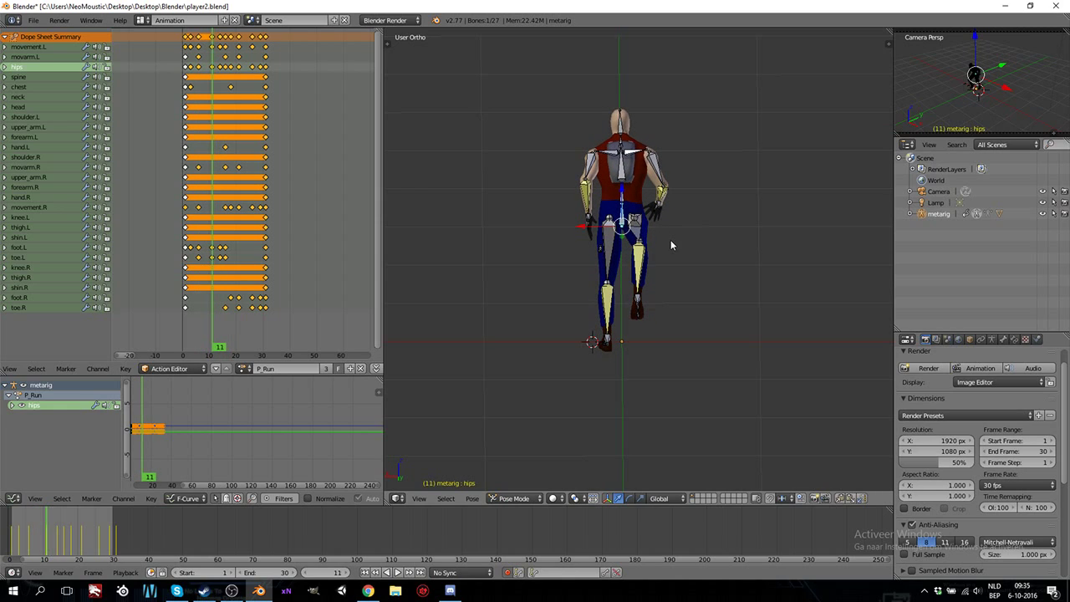
pyautogui.press('r')
pyautogui.click(666, 231)
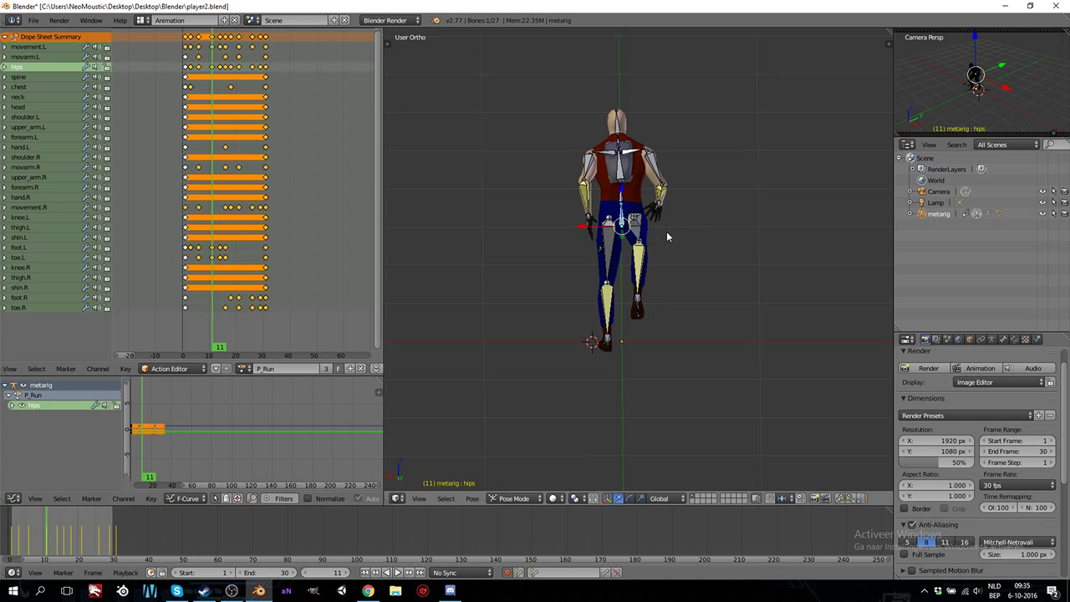
# - Play the run cycle from behind and from the right side, examine the body's motion, and stop the playback
pyautogui.press('Right')
pyautogui.press('Right')
pyautogui.press('Right')
pyautogui.press('Right')
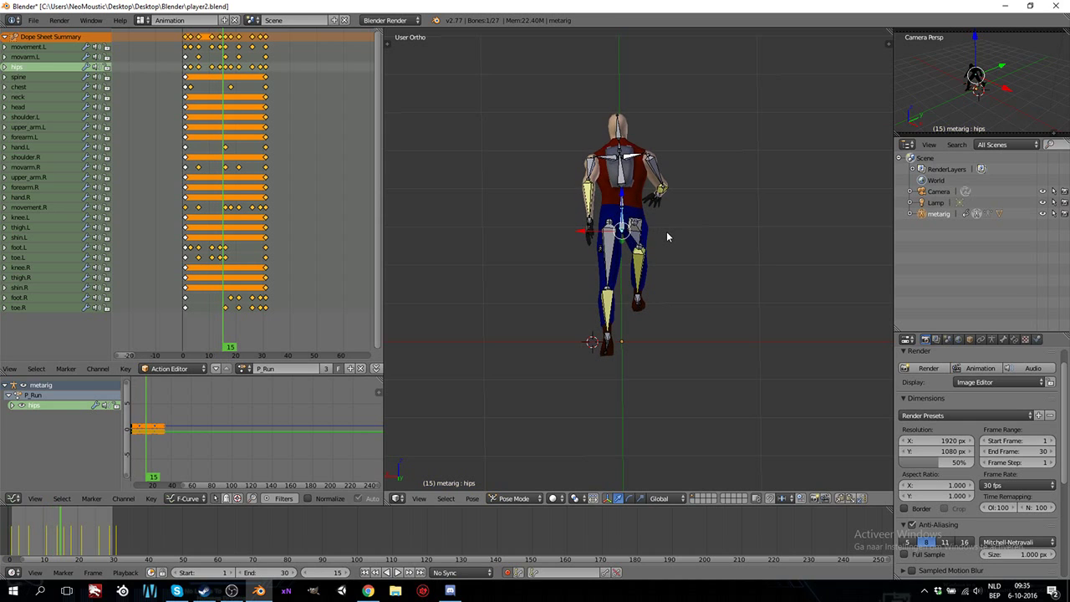
pyautogui.click(398, 571)
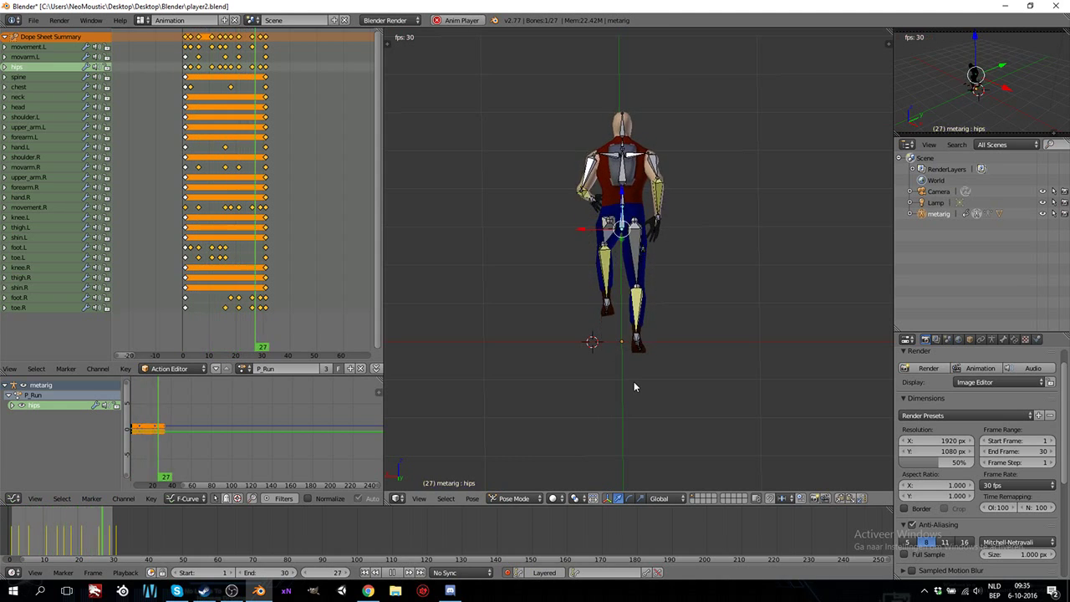
pyautogui.moveTo(562, 338); pyautogui.dragTo(680, 328, button='middle')
pyautogui.moveTo(616, 328); pyautogui.dragTo(624, 327, button='middle')
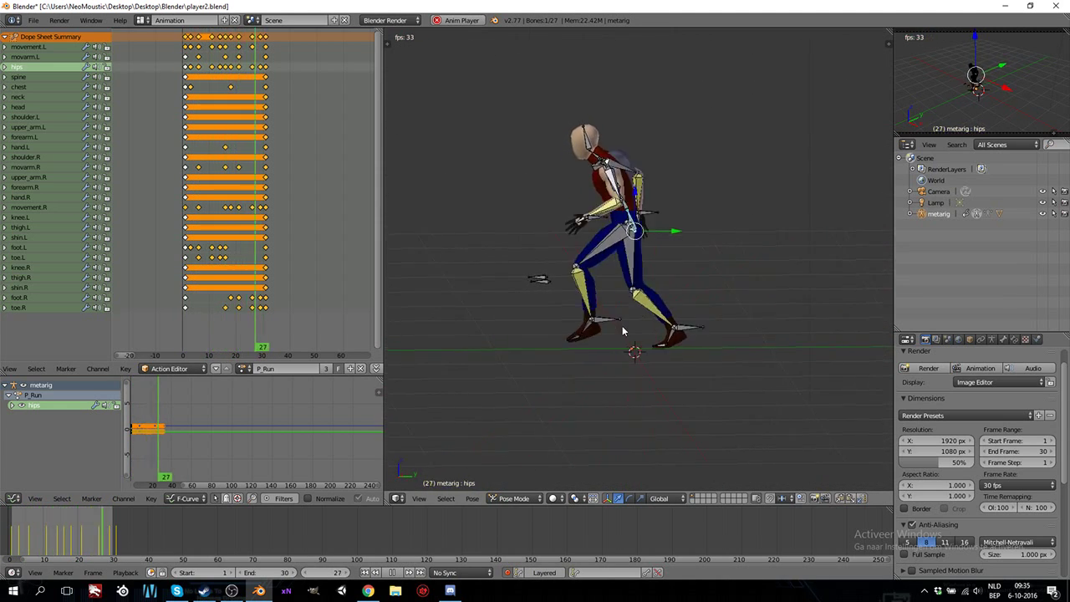
pyautogui.press('KP_3')
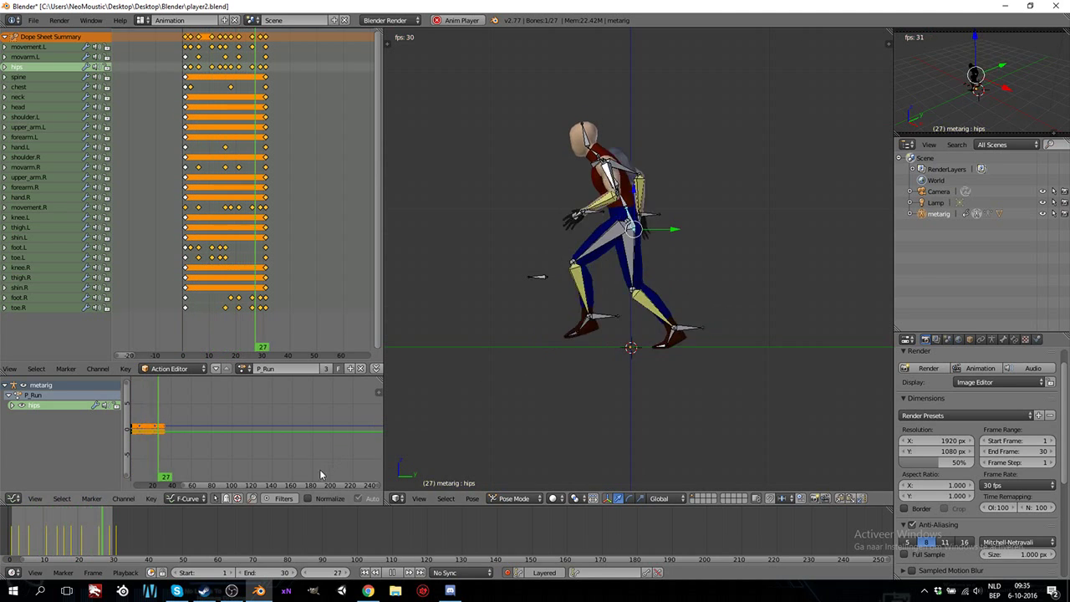
pyautogui.hotkey('alt', 'a')
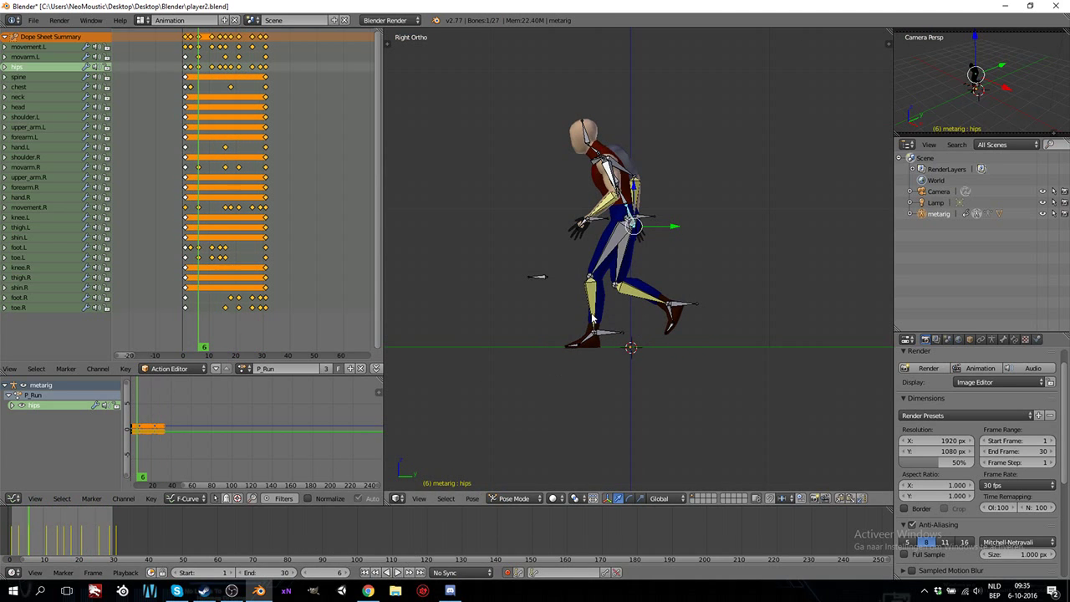
# - At frame 3, rotate the spine bone about 4 degrees forward in the right side view
pyautogui.press('Left')
pyautogui.press('Left')
pyautogui.press('Left')
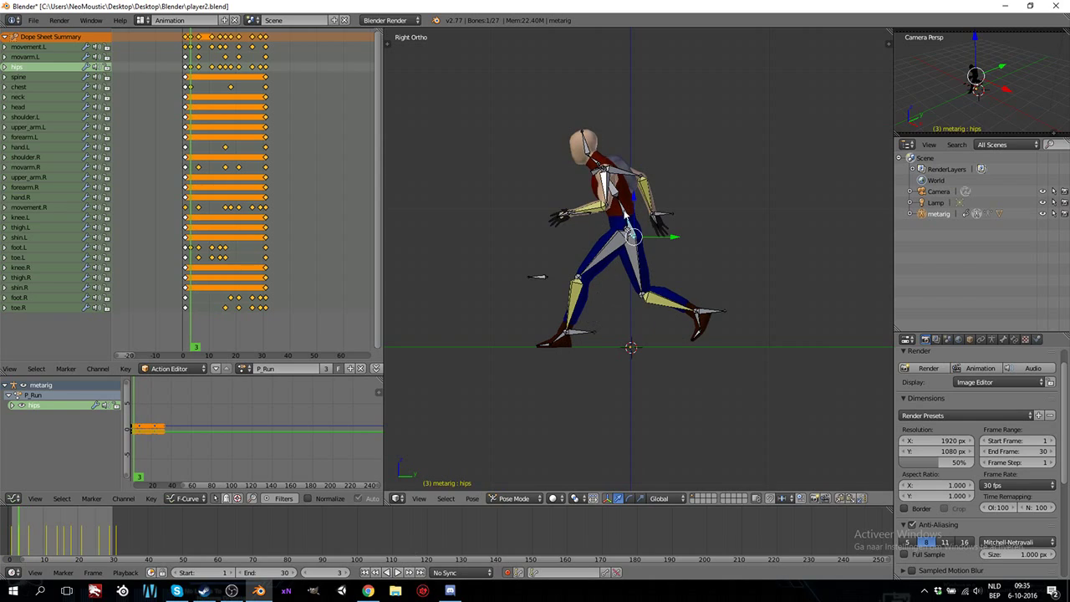
pyautogui.rightClick(624, 214)
pyautogui.press('r')
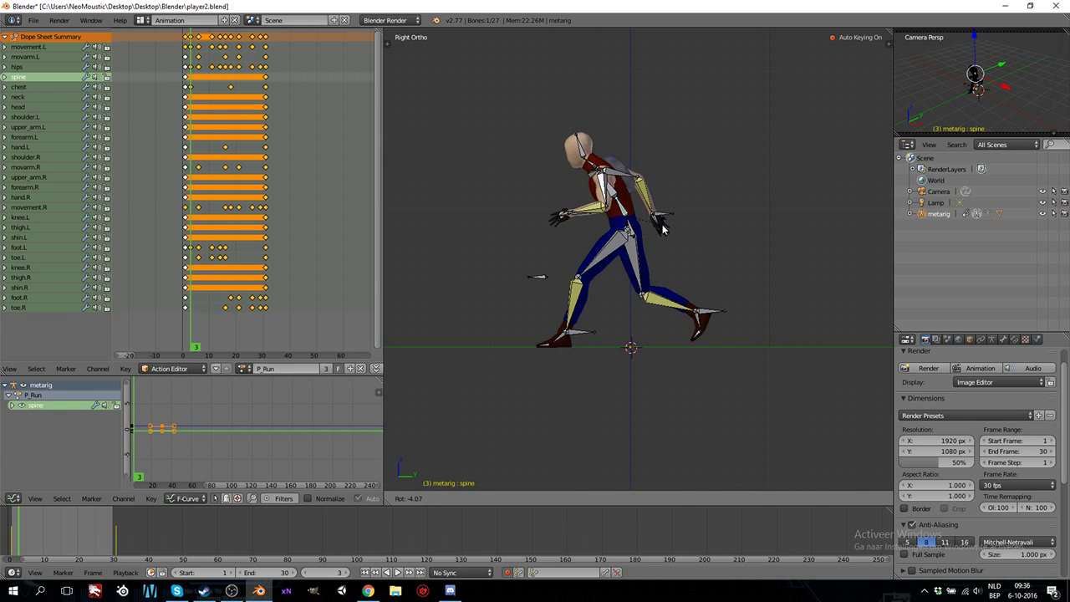
pyautogui.click(662, 230)
# - At frame 18, rotate the spine bone about 4 degrees forward in the side view
pyautogui.hotkey('alt', 'a')
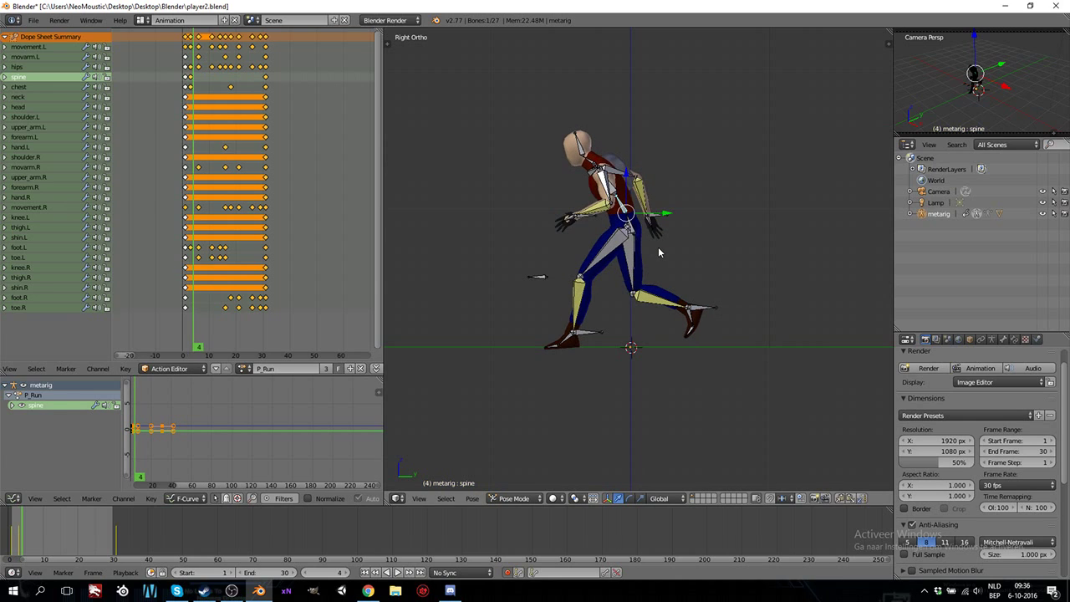
pyautogui.hotkey('alt', 'a')
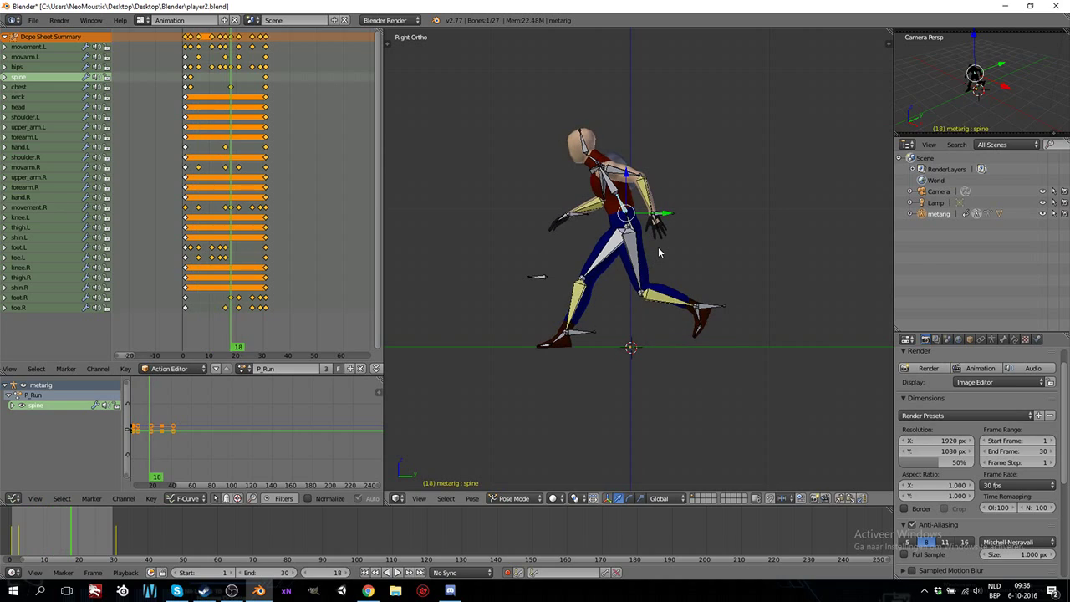
pyautogui.press('r')
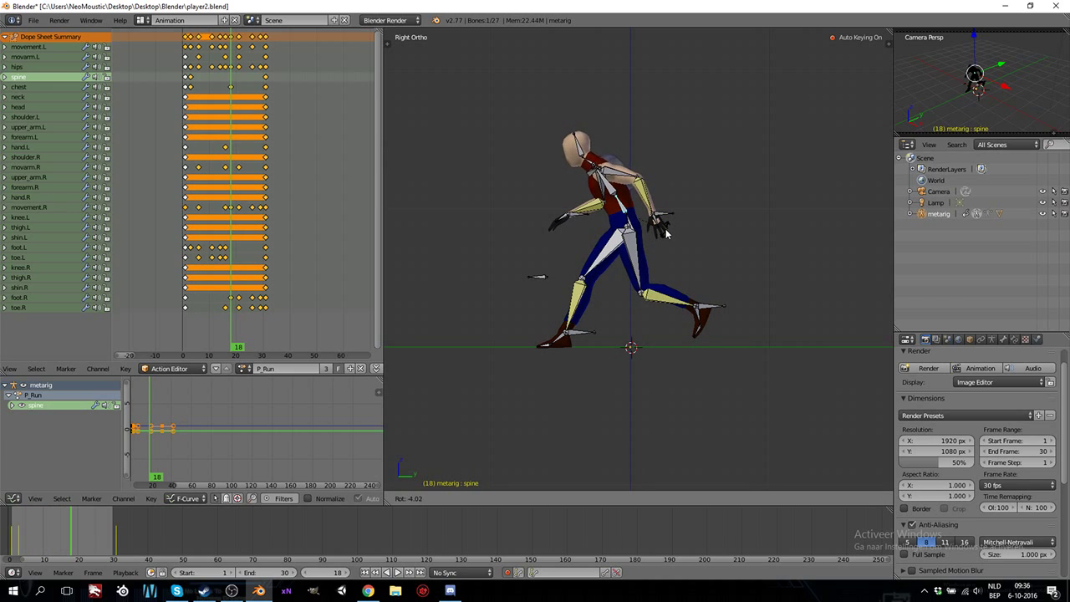
pyautogui.click(665, 239)
# - At frame 6, rotate the spine bone slightly backward in the side view to straighten the torso
pyautogui.hotkey('alt', 'a')
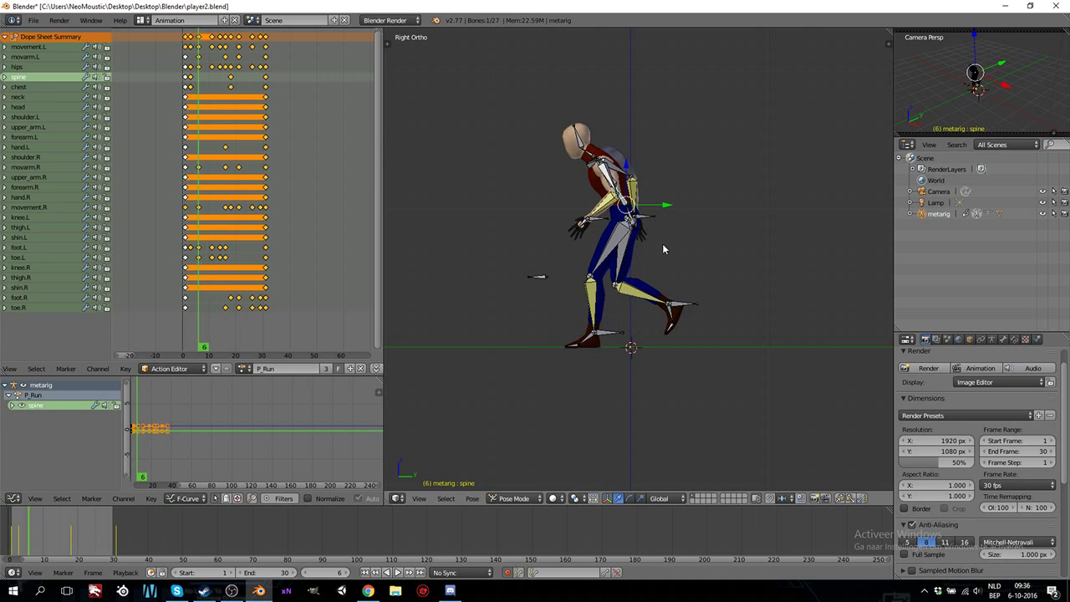
pyautogui.press('r')
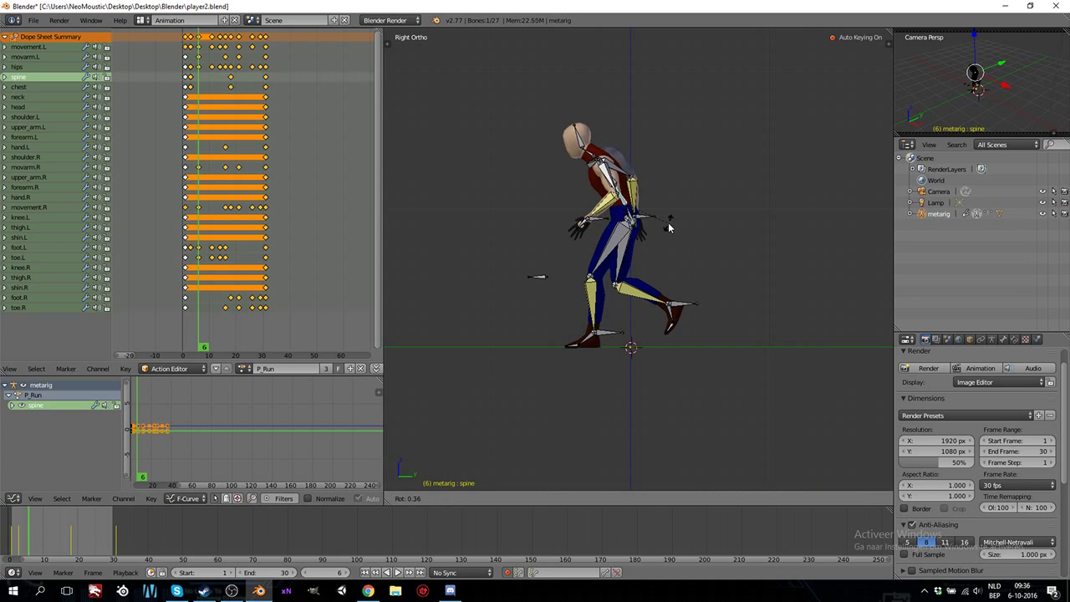
pyautogui.click(667, 224)
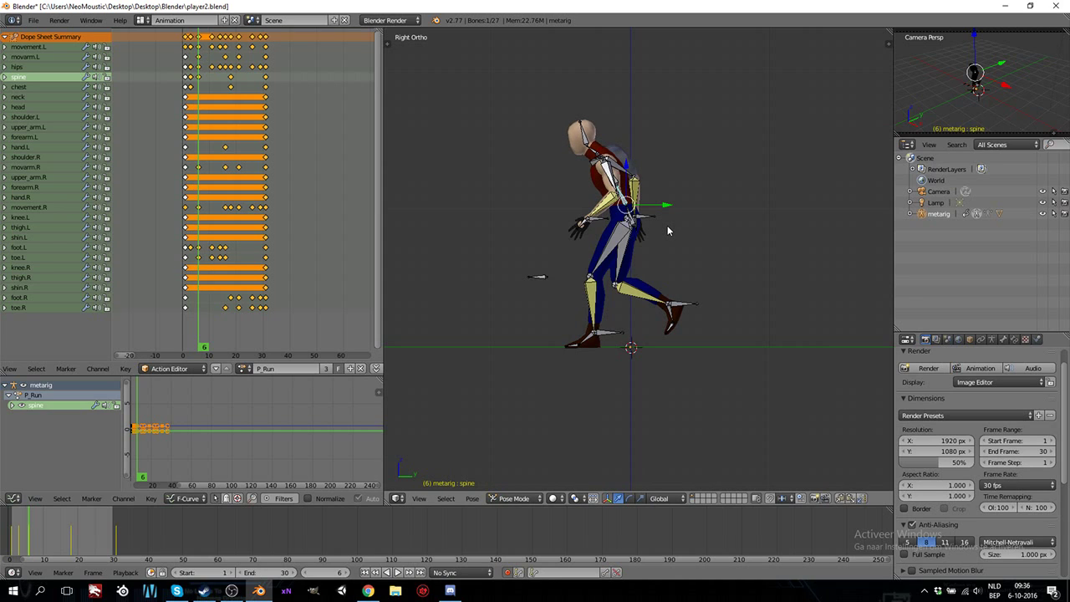
# - At frame 20, rotate the spine bone slightly backward in the side view to straighten the torso
pyautogui.hotkey('alt', 'a')
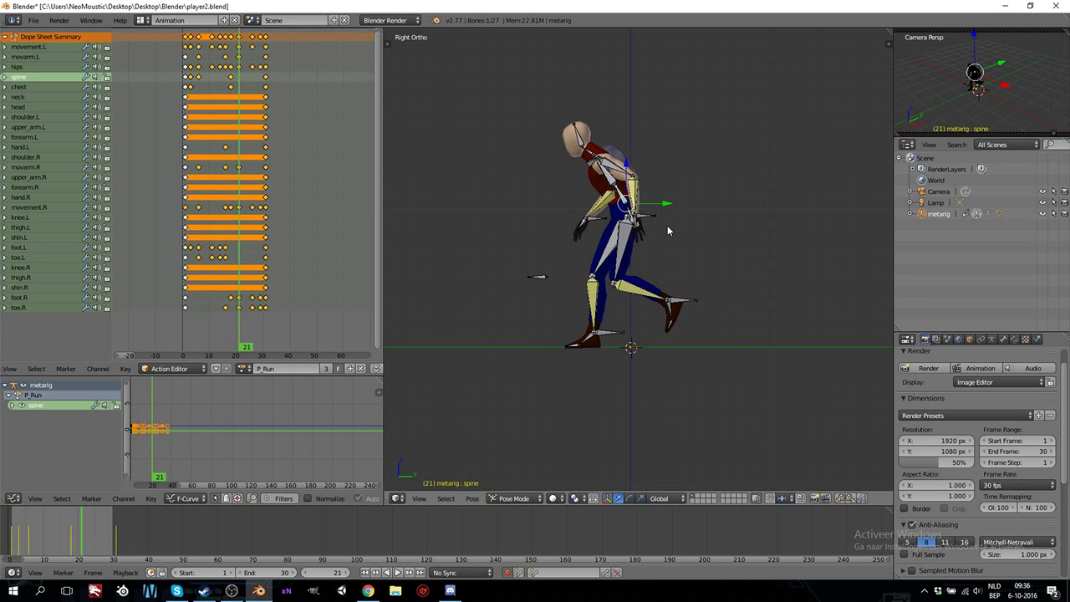
pyautogui.press('Left')
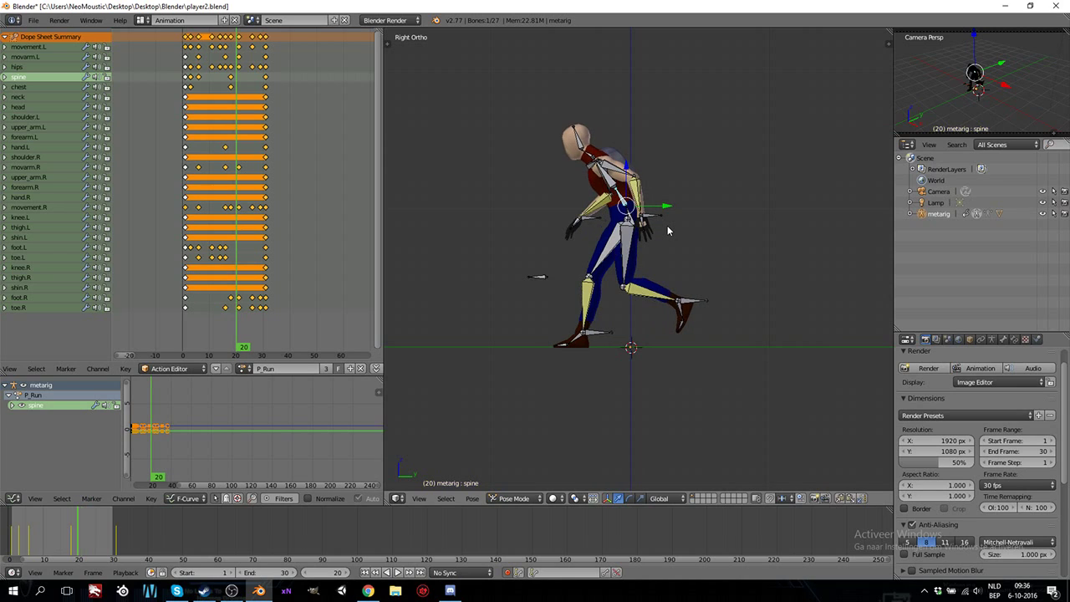
pyautogui.press('r')
pyautogui.click(667, 234)
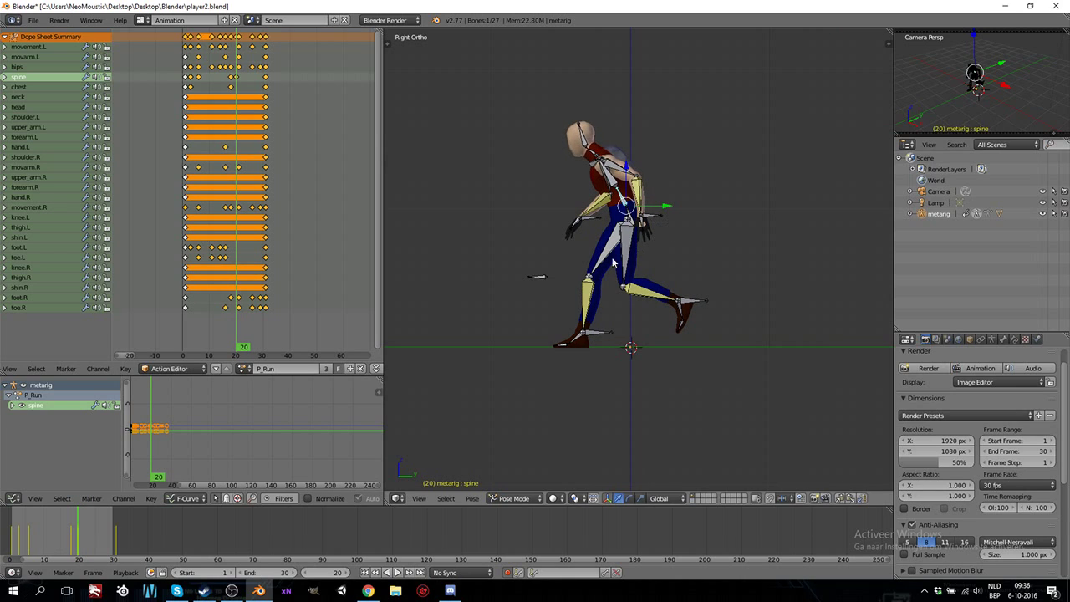
# - Play the run cycle from the side, stop it, and examine the frame 17 pose from several angles
pyautogui.click(397, 573)
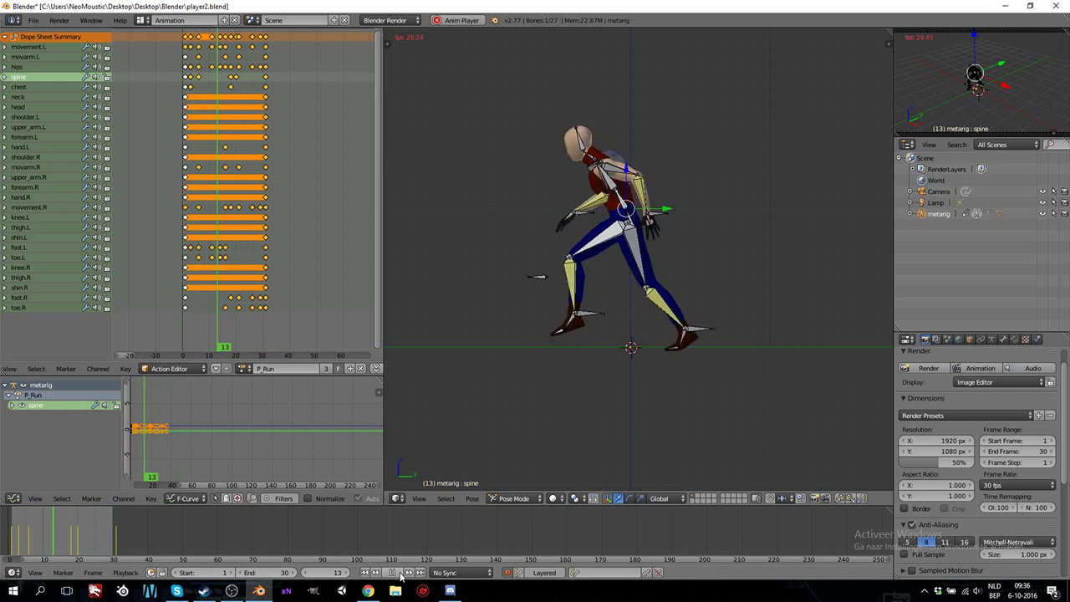
pyautogui.hotkey('alt', 'a')
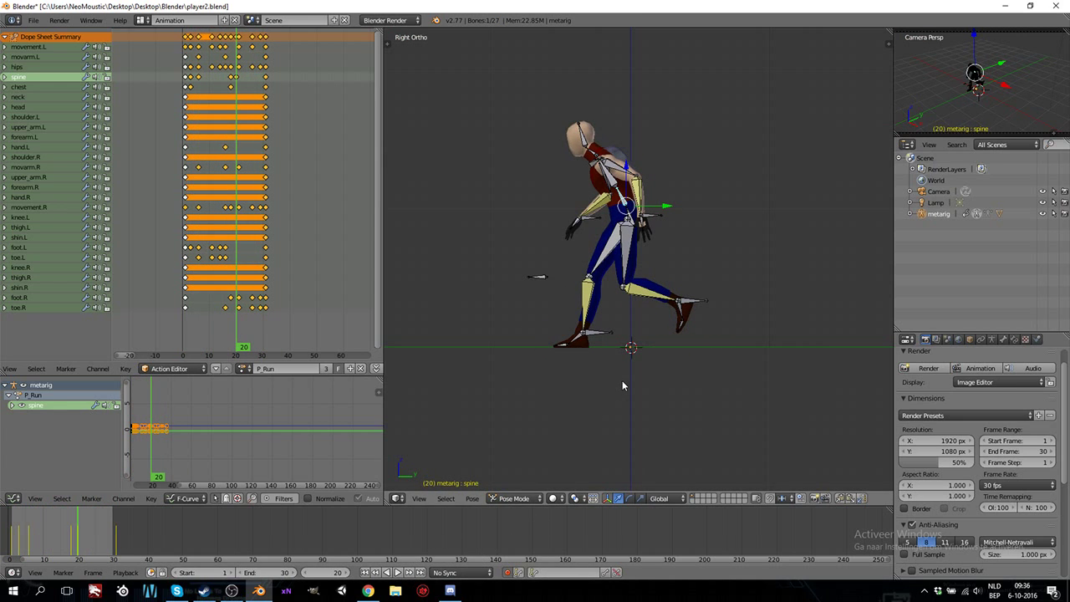
pyautogui.press('Left')
pyautogui.press('Left')
pyautogui.press('Left')
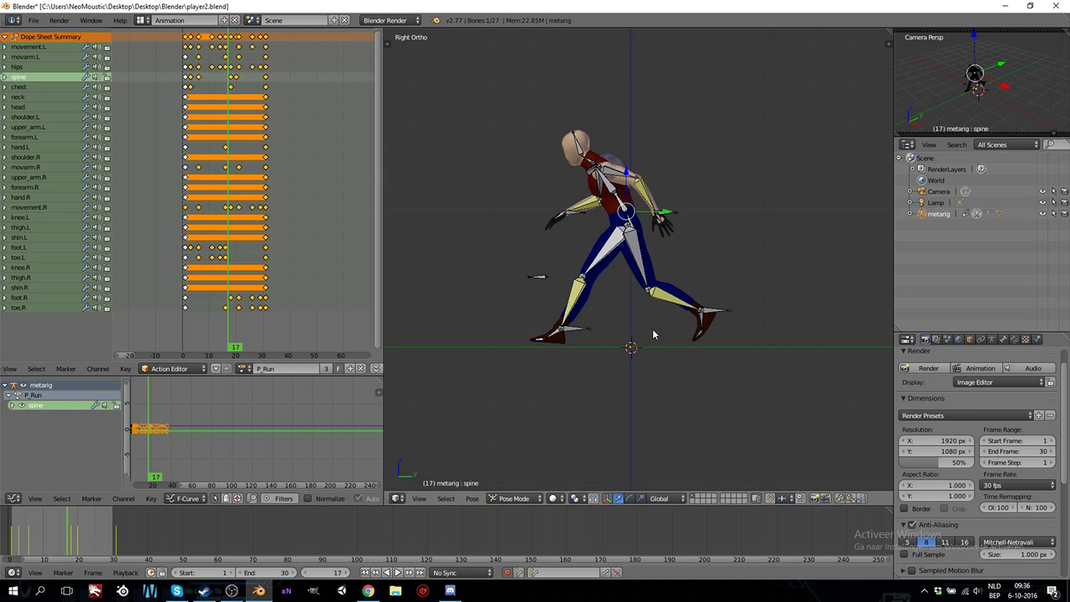
pyautogui.moveTo(534, 294); pyautogui.dragTo(694, 306, button='middle')
pyautogui.press('KP_1')
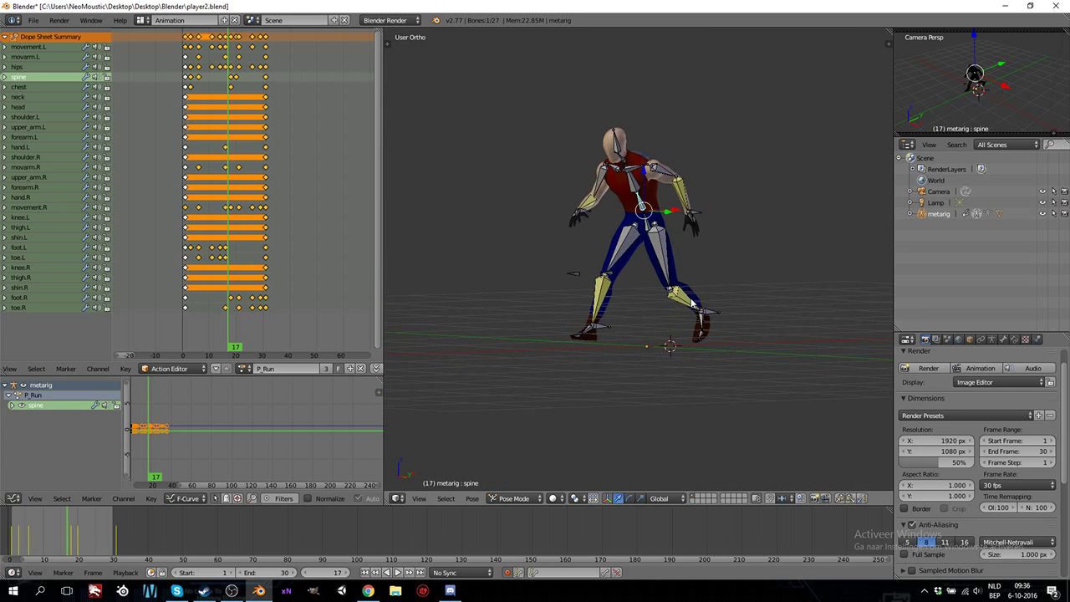
pyautogui.press('KP_3')
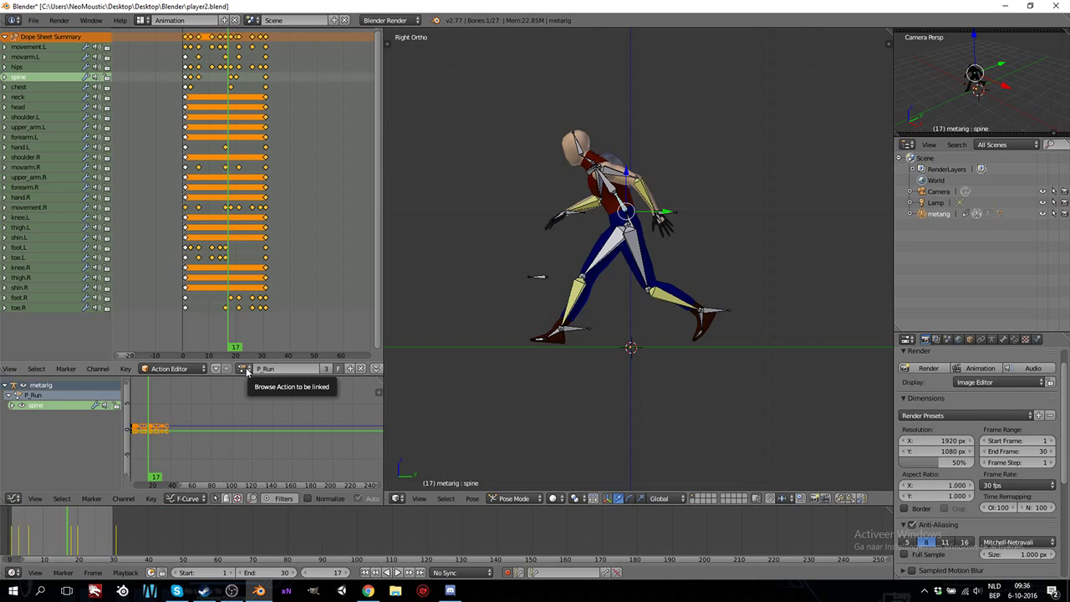
# - Try to copy all bones' keyframes from frame 1 onto frame 31, and undo the change
pyautogui.click(186, 37)
pyautogui.moveTo(186, 37); pyautogui.dragTo(265, 38)
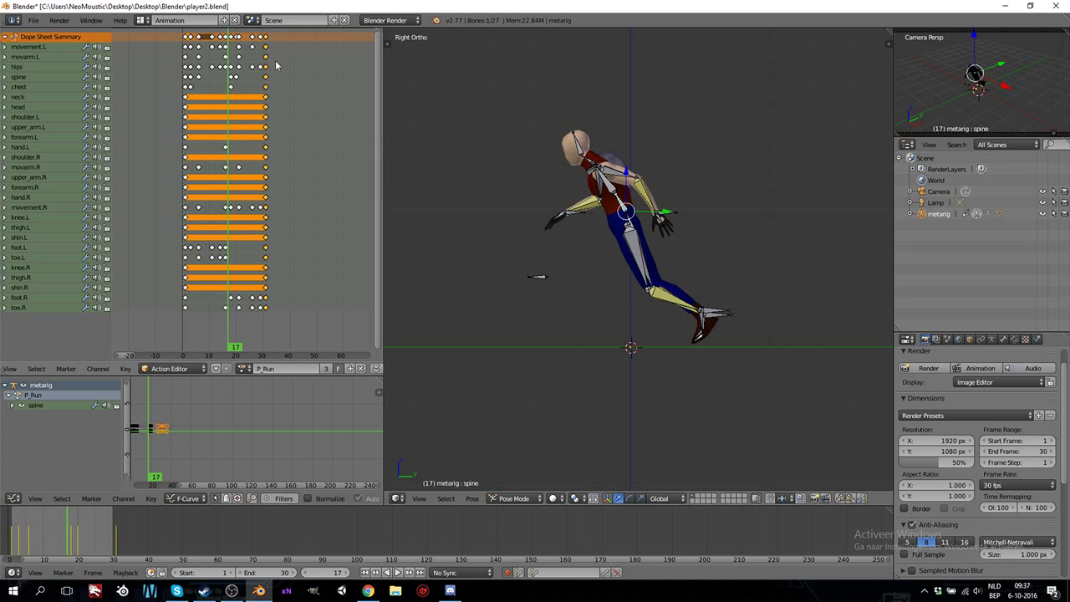
pyautogui.moveTo(525, 337); pyautogui.dragTo(506, 321, button='middle')
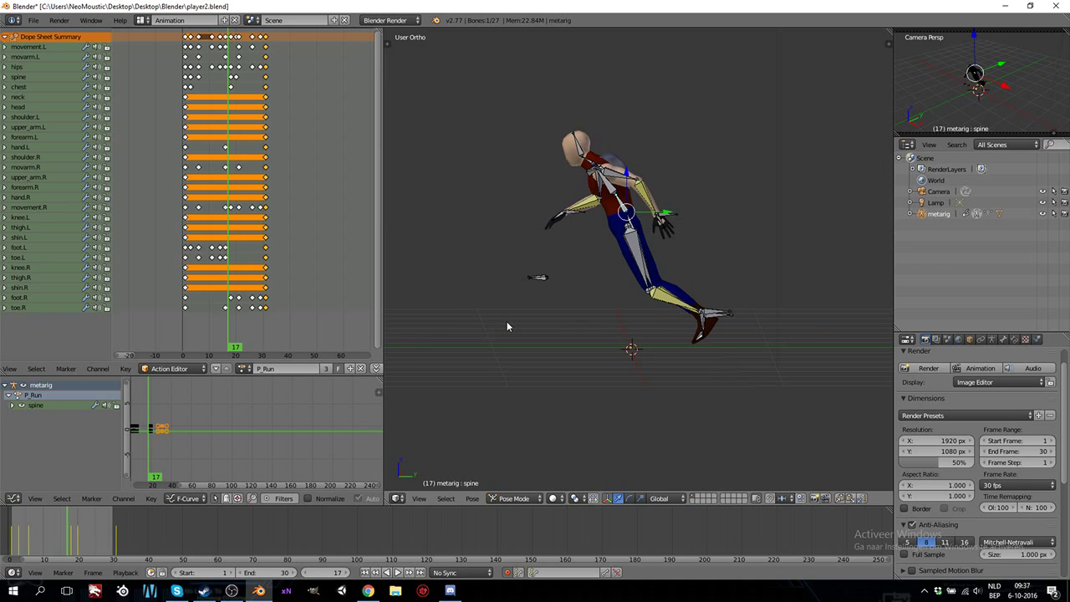
pyautogui.hotkey('ctrl', 'z')
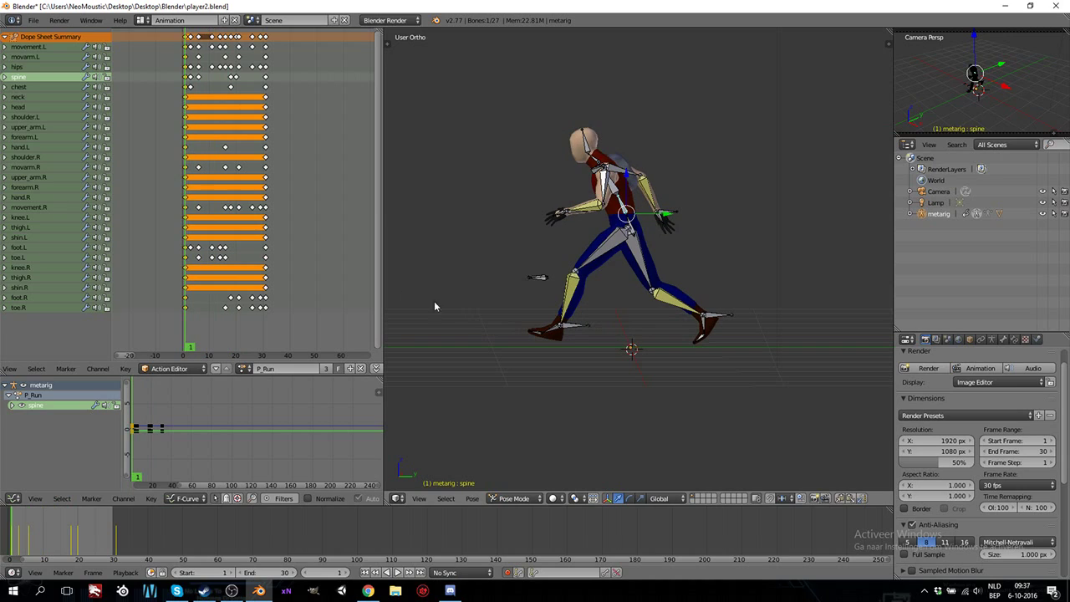
# - Duplicate all bones' frame 1 keyframes onto frame 31, and play the cycle to check the loop
pyautogui.hotkey('shift', 'd')
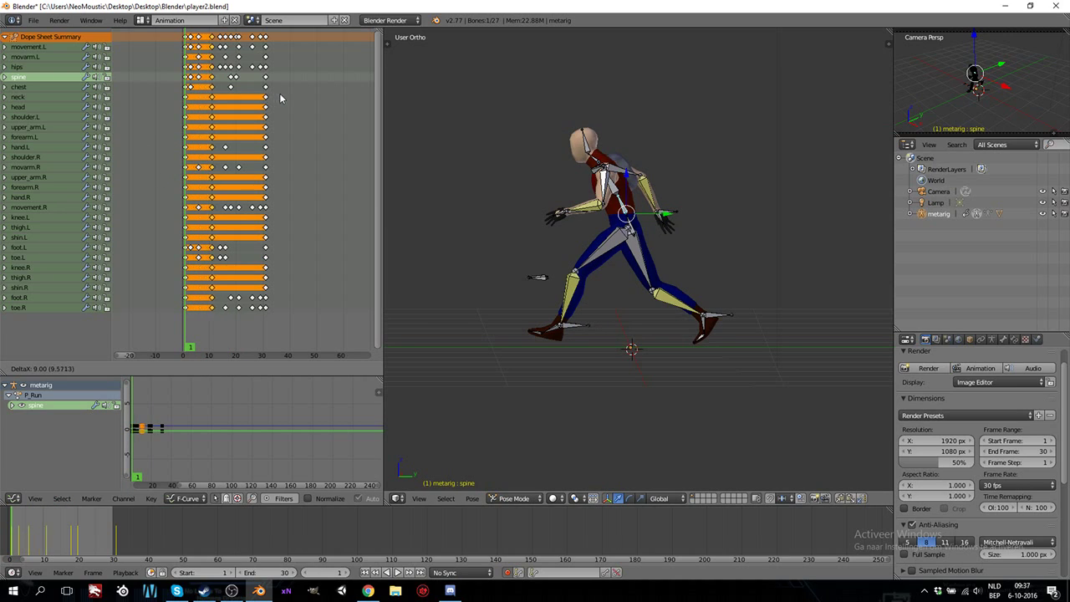
pyautogui.click(336, 95)
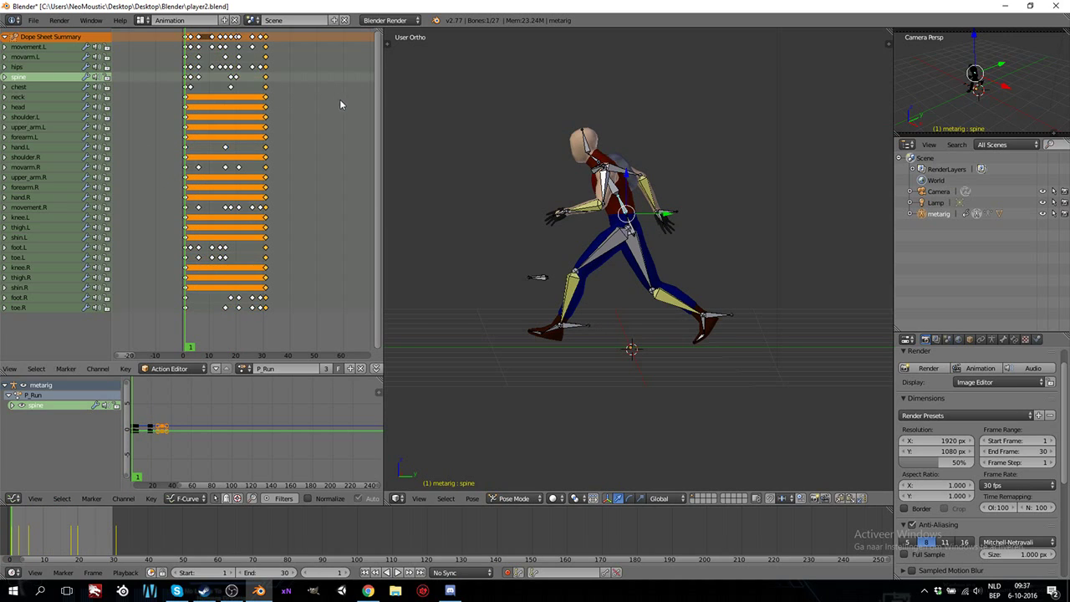
pyautogui.click(397, 571)
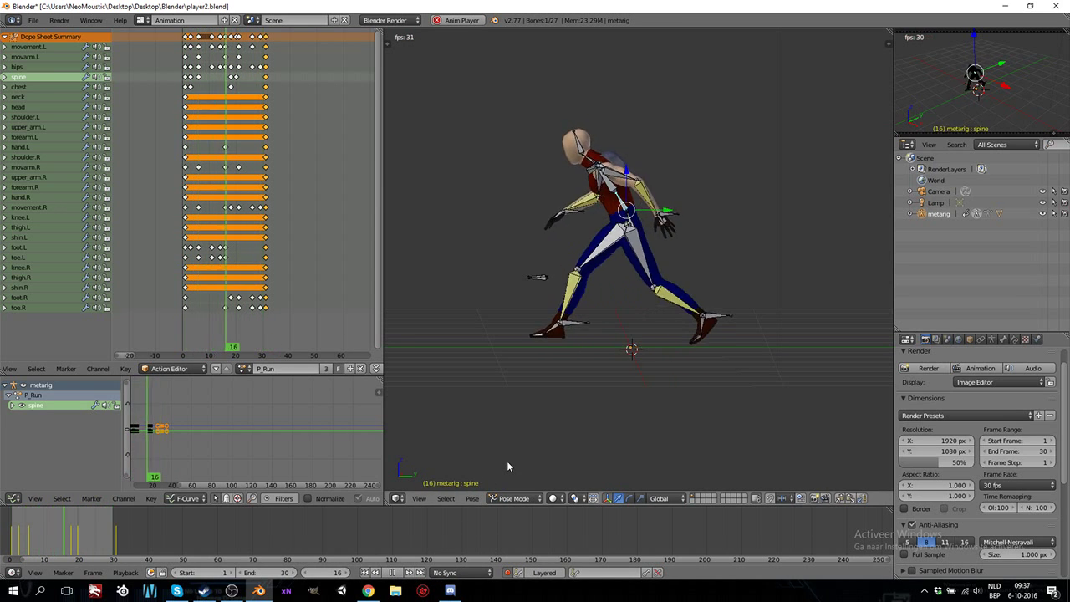
pyautogui.hotkey('alt', 'a')
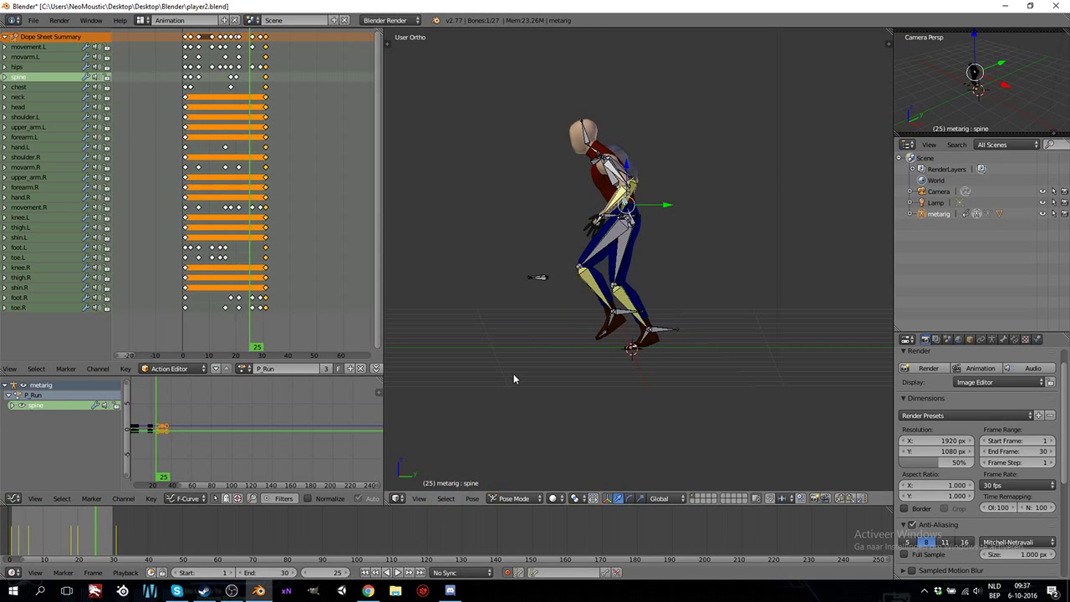
# - Return to frame 1 and create a new action as a copy of P_Run
pyautogui.hotkey('shift', 'alt', 'a')
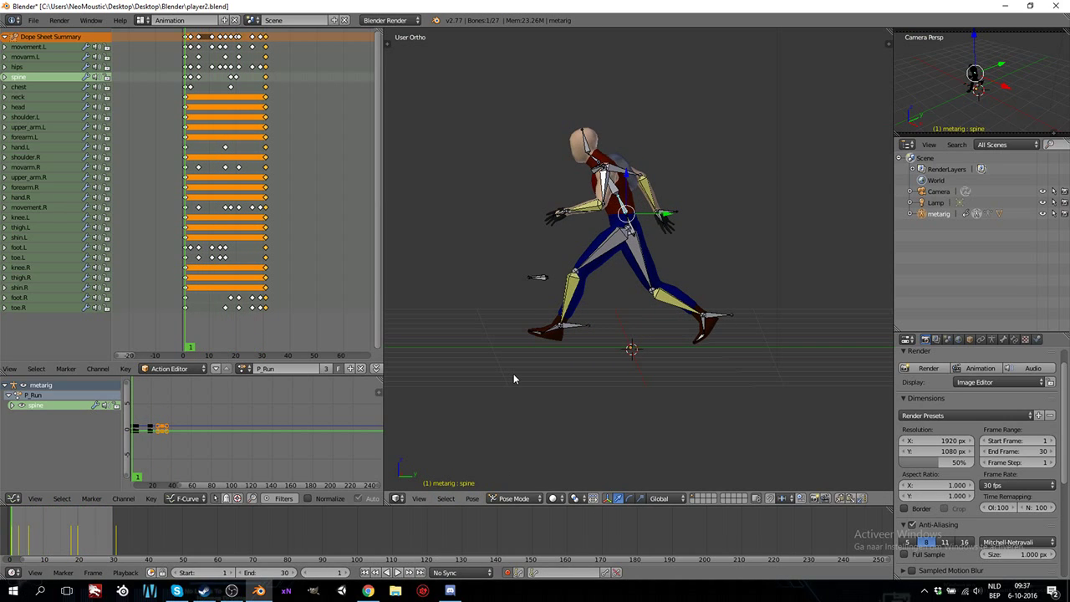
pyautogui.click(350, 369)
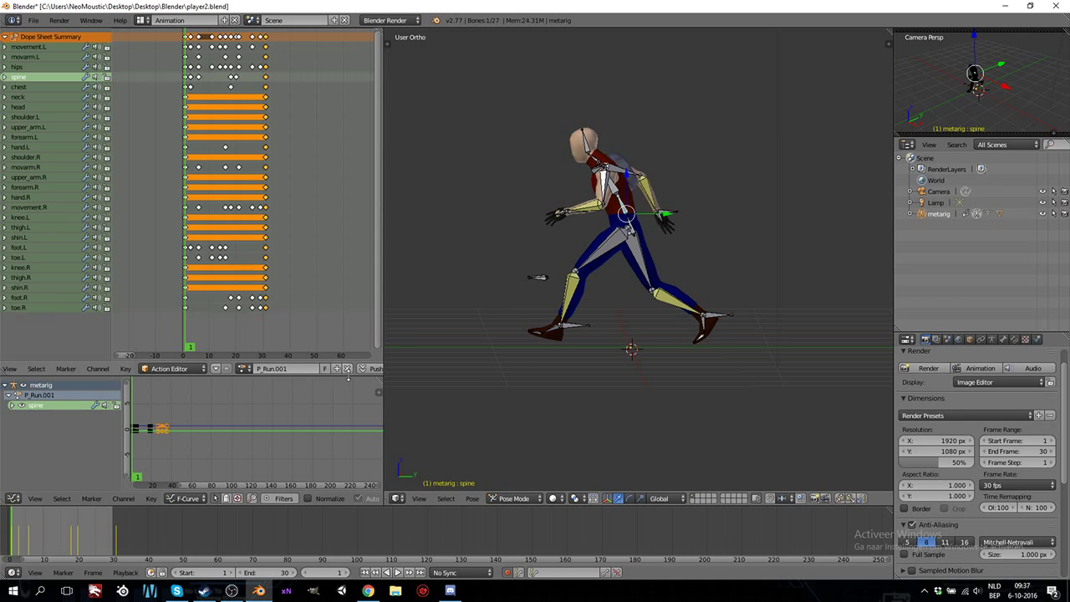
# - Rename the copied action G_Run
pyautogui.click(266, 369)
pyautogui.press('BackSpace')
pyautogui.write('G_Run')
pyautogui.press('Return')
# - Select all keyframes of movarm.L, movarm.R, hand.L and hand.R in the G_Run action and delete them
pyautogui.click(185, 198)
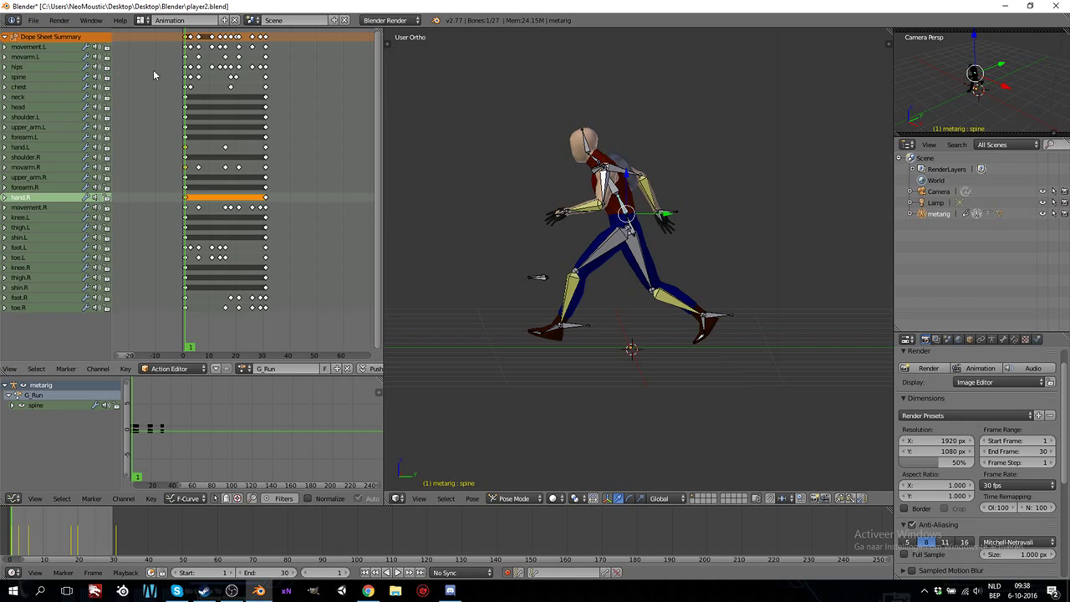
pyautogui.rightClick(187, 57)
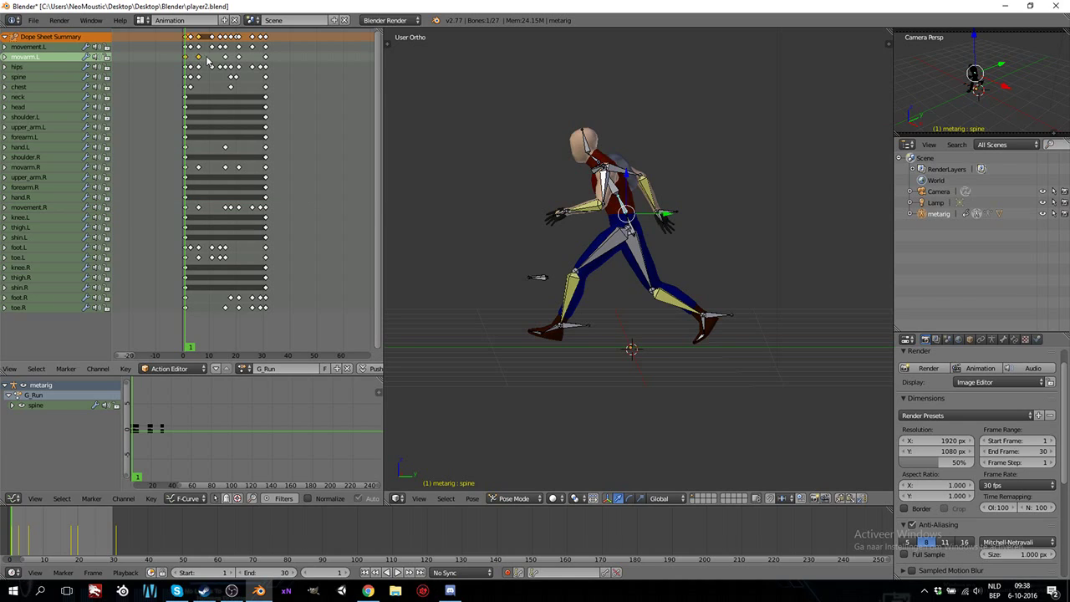
pyautogui.keyDown('shift'); pyautogui.rightClick(225, 57); pyautogui.keyUp('shift')
pyautogui.keyDown('shift'); pyautogui.rightClick(238, 57); pyautogui.keyUp('shift')
pyautogui.keyDown('shift'); pyautogui.rightClick(265, 56); pyautogui.keyUp('shift')
pyautogui.keyDown('shift'); pyautogui.rightClick(185, 167); pyautogui.keyUp('shift')
pyautogui.keyDown('shift'); pyautogui.rightClick(198, 167); pyautogui.keyUp('shift')
pyautogui.keyDown('shift'); pyautogui.rightClick(225, 167); pyautogui.keyUp('shift')
pyautogui.keyDown('shift'); pyautogui.rightClick(185, 198); pyautogui.keyUp('shift')
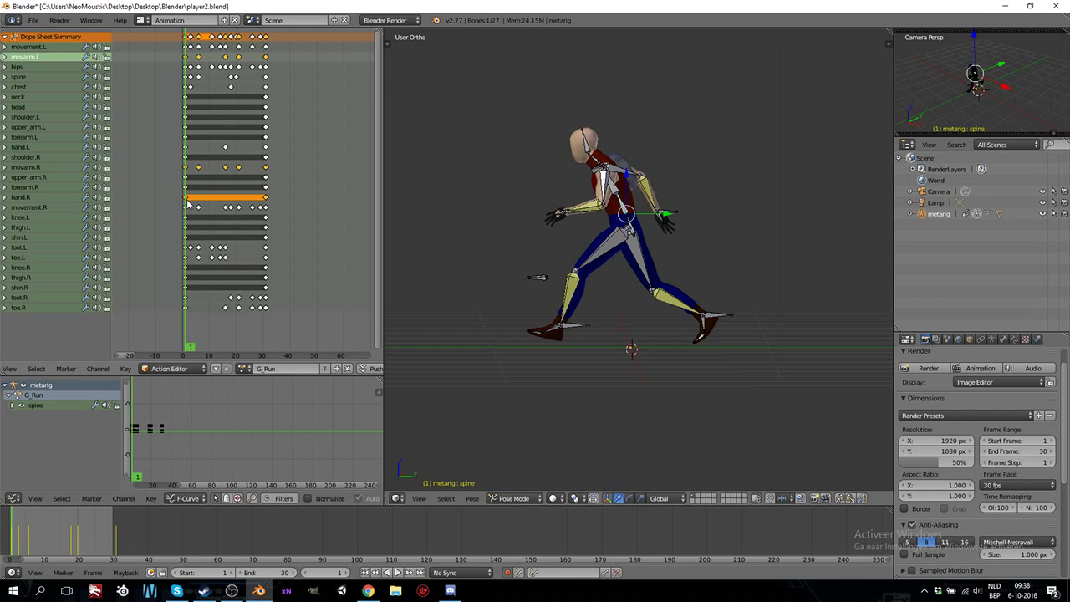
pyautogui.keyDown('shift'); pyautogui.rightClick(225, 147); pyautogui.keyUp('shift')
pyautogui.press('x')
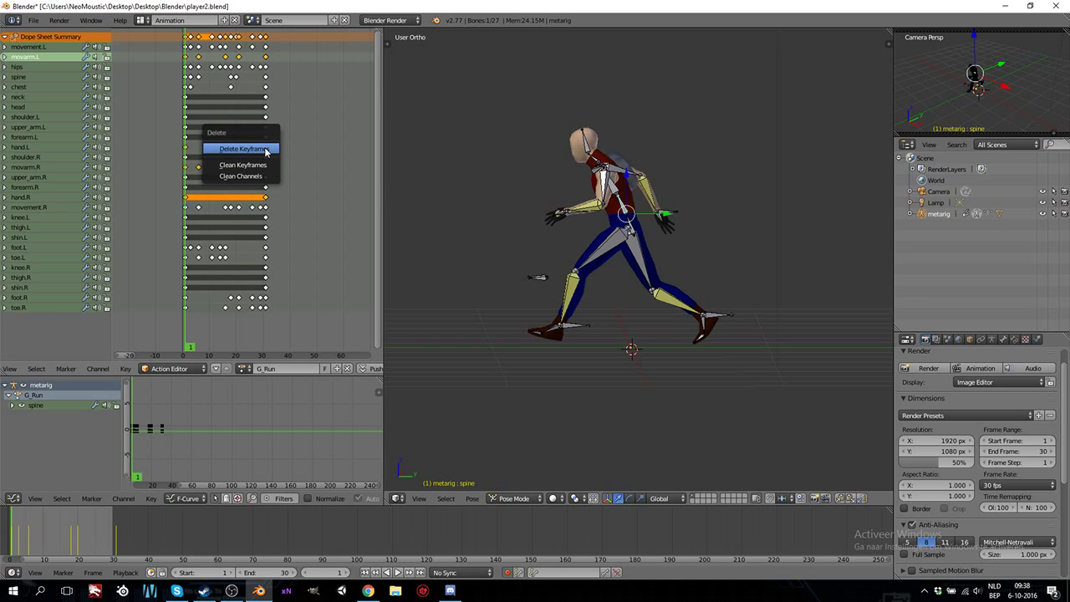
pyautogui.click(266, 151)
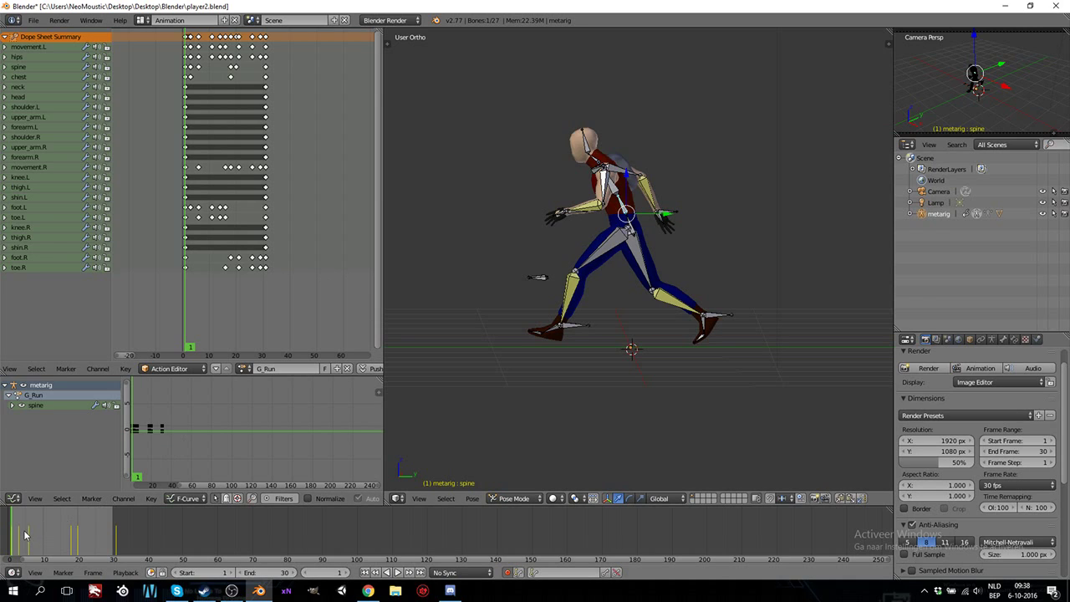
# - At frame 1, move movarm.R forward in front of the torso and pull movarm.L back beside it
pyautogui.rightClick(669, 214)
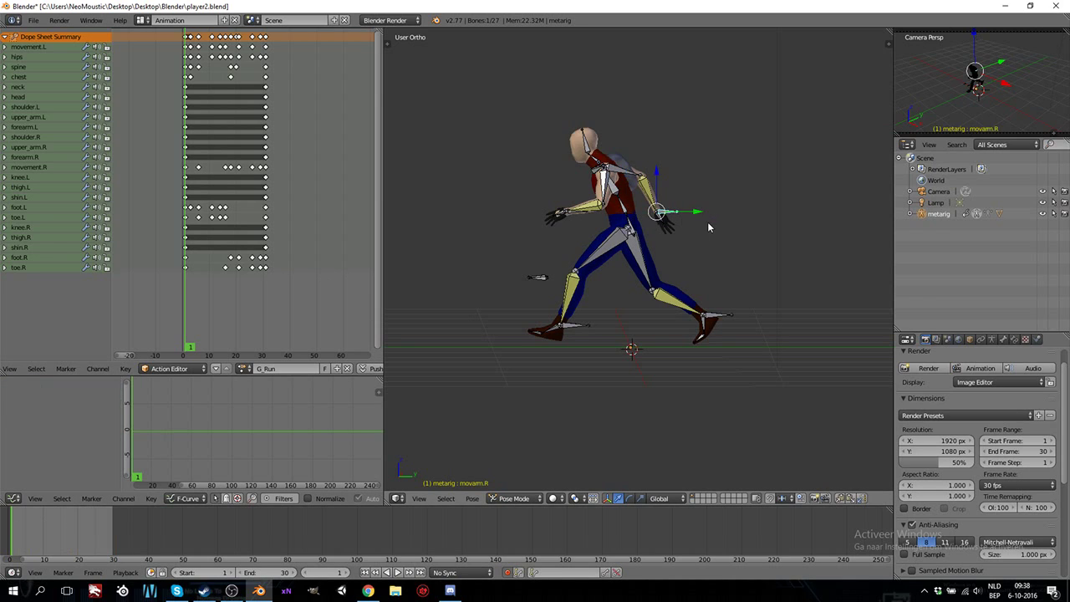
pyautogui.moveTo(700, 213); pyautogui.dragTo(606, 212)
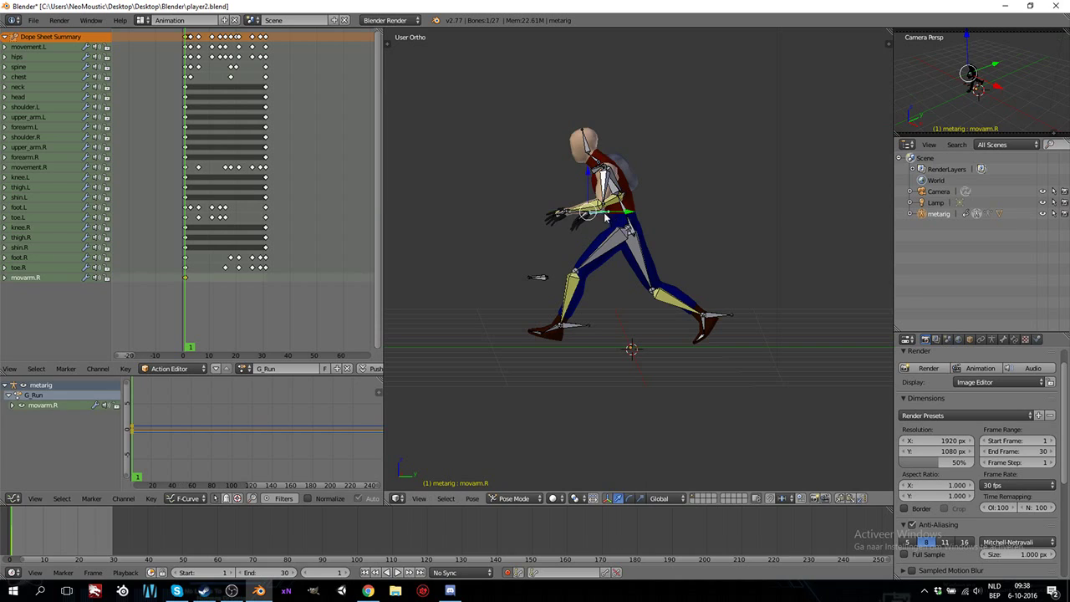
pyautogui.rightClick(573, 213)
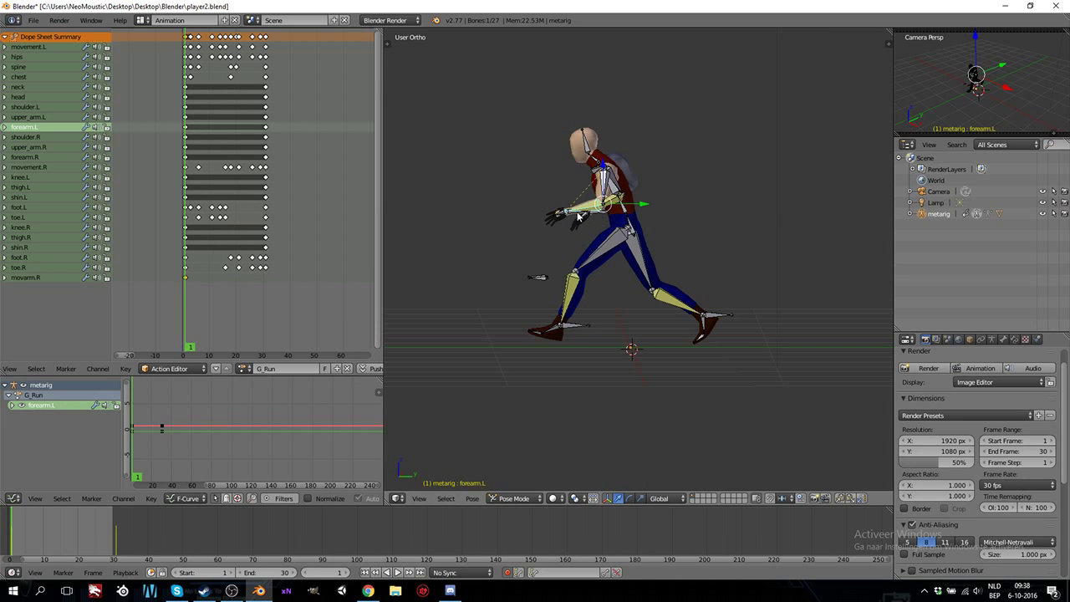
pyautogui.rightClick(581, 216)
pyautogui.moveTo(605, 215); pyautogui.dragTo(630, 215)
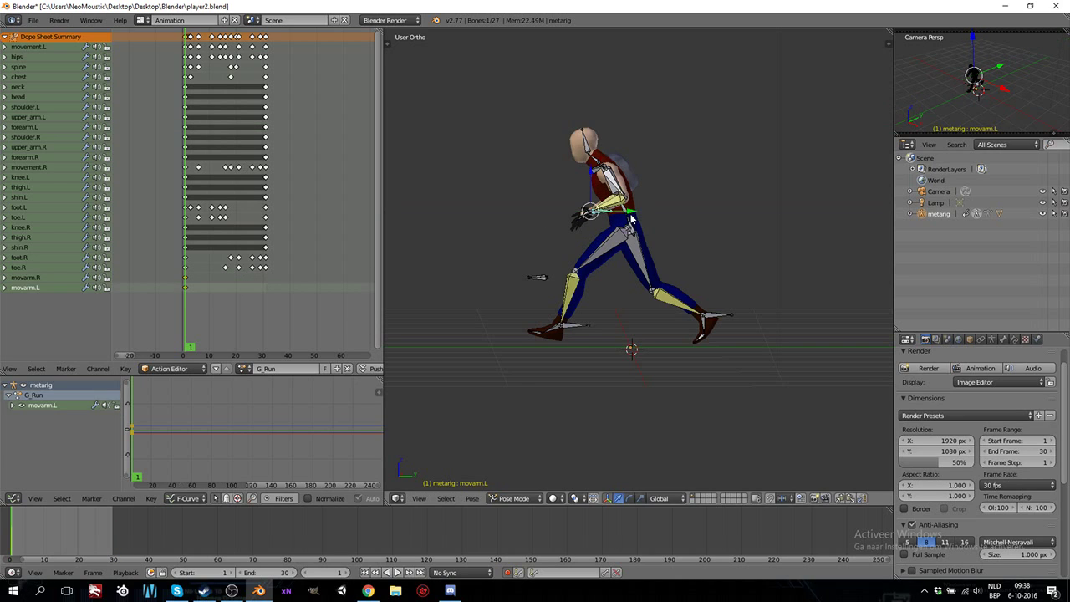
# - From the front, move movarm.L in front of the abdomen and rotate hand.L so it points inward
pyautogui.press('KP_1')
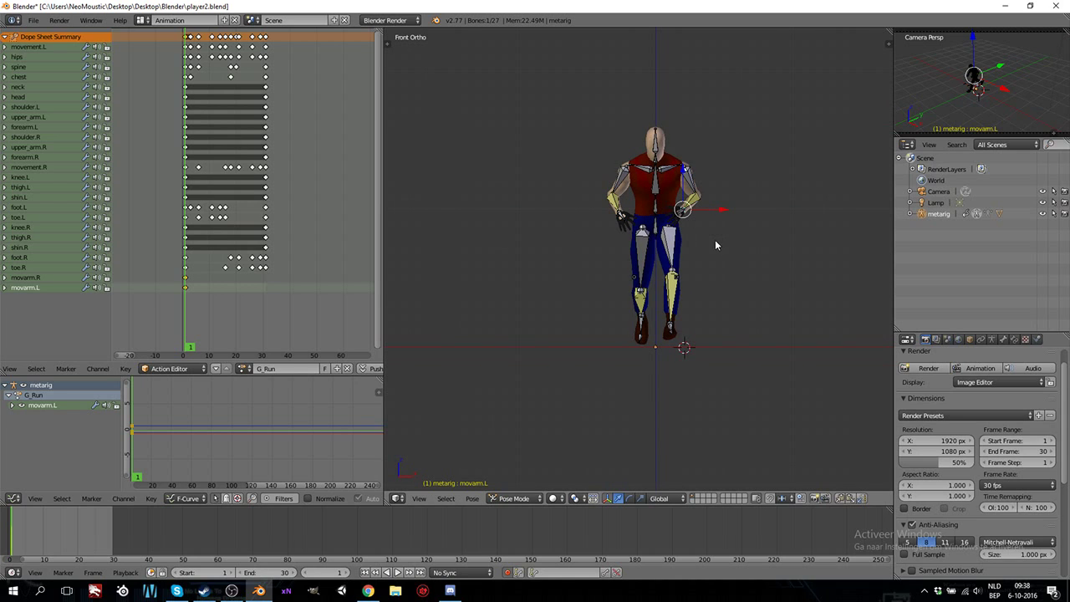
pyautogui.scroll(3, 706, 242)
pyautogui.keyDown('ctrl'); pyautogui.scroll(1, 703, 244); pyautogui.keyUp('ctrl')
pyautogui.keyDown('shift'); pyautogui.scroll(6, 634, 299); pyautogui.keyUp('shift')
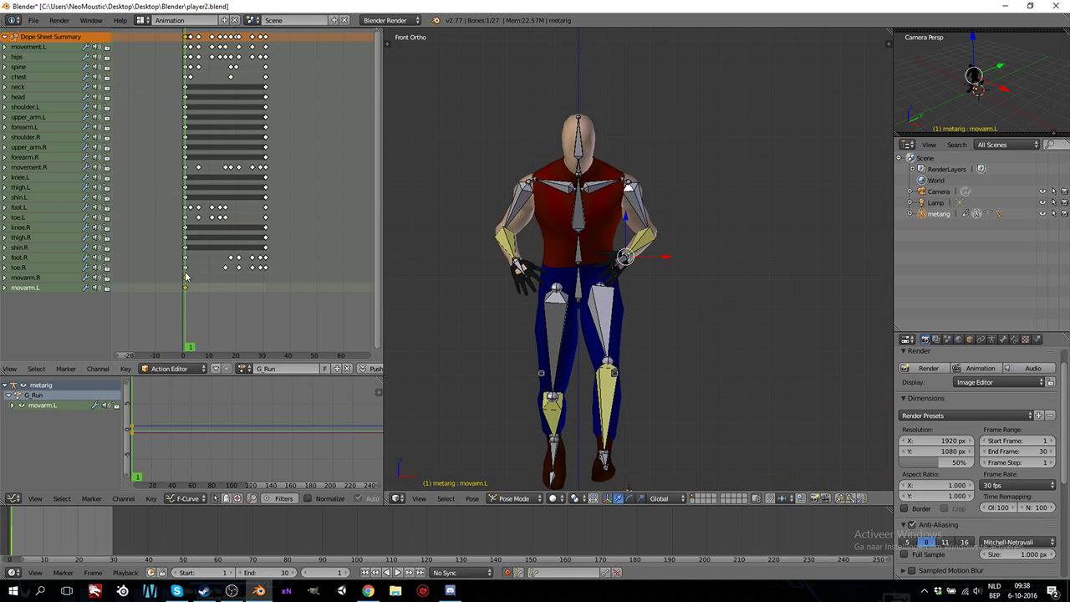
pyautogui.press('g')
pyautogui.click(659, 283)
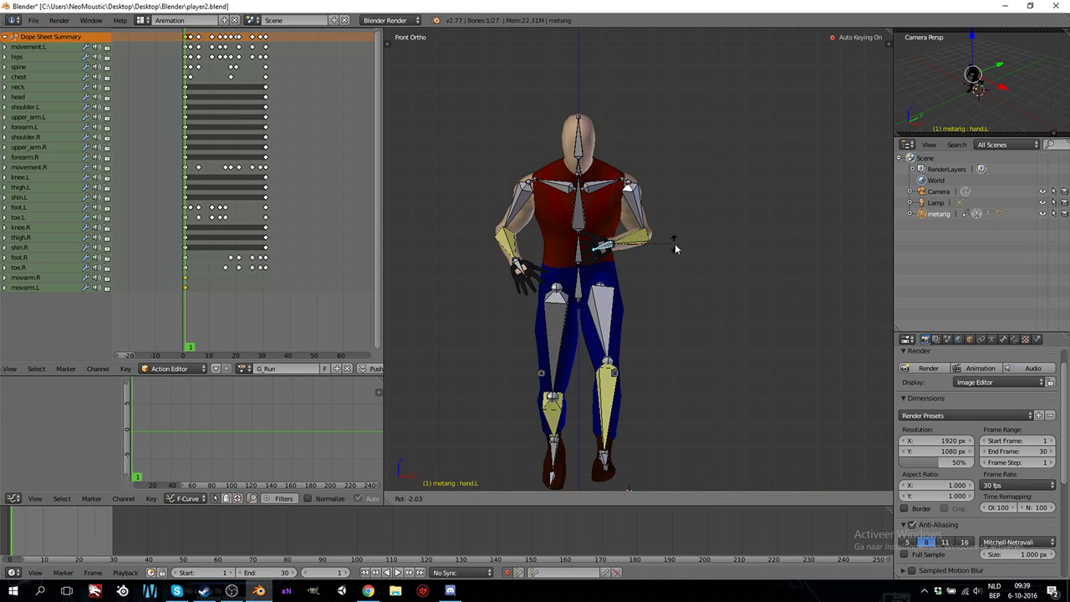
# - Move movarm.R inward in front of the abdomen in front view and rotate it slightly
pyautogui.rightClick(519, 273)
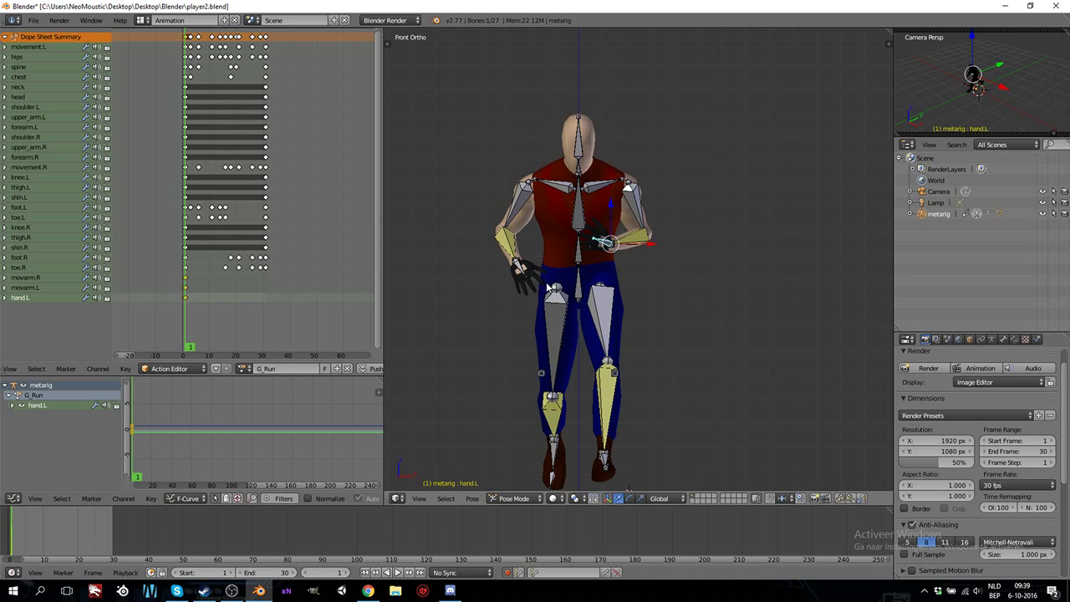
pyautogui.moveTo(547, 285); pyautogui.dragTo(498, 271, button='middle')
pyautogui.rightClick(504, 265)
pyautogui.press('KP_1')
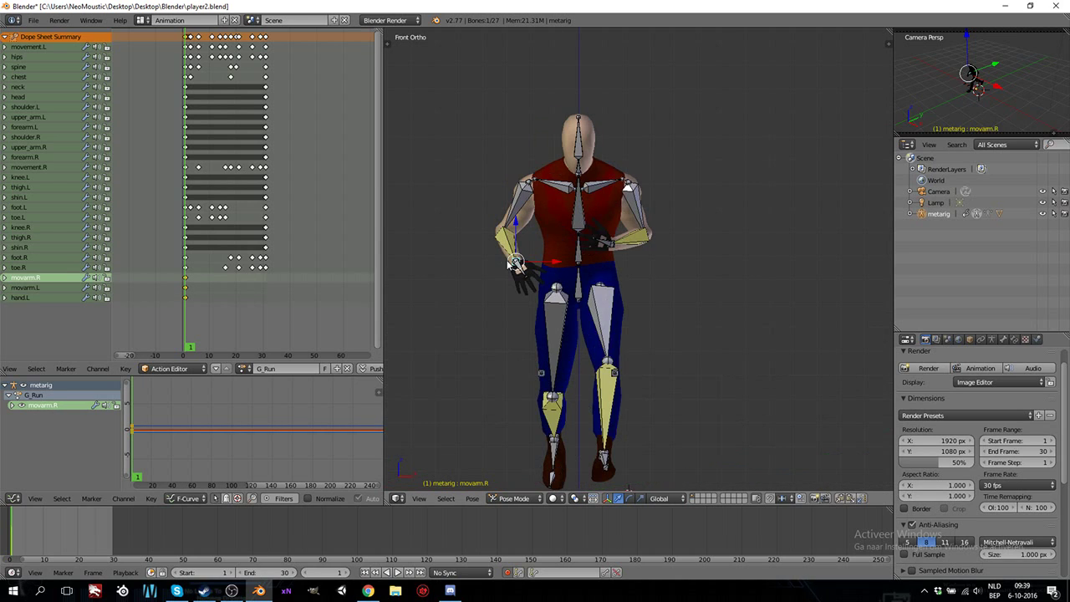
pyautogui.press('g')
pyautogui.click(576, 273)
pyautogui.press('r')
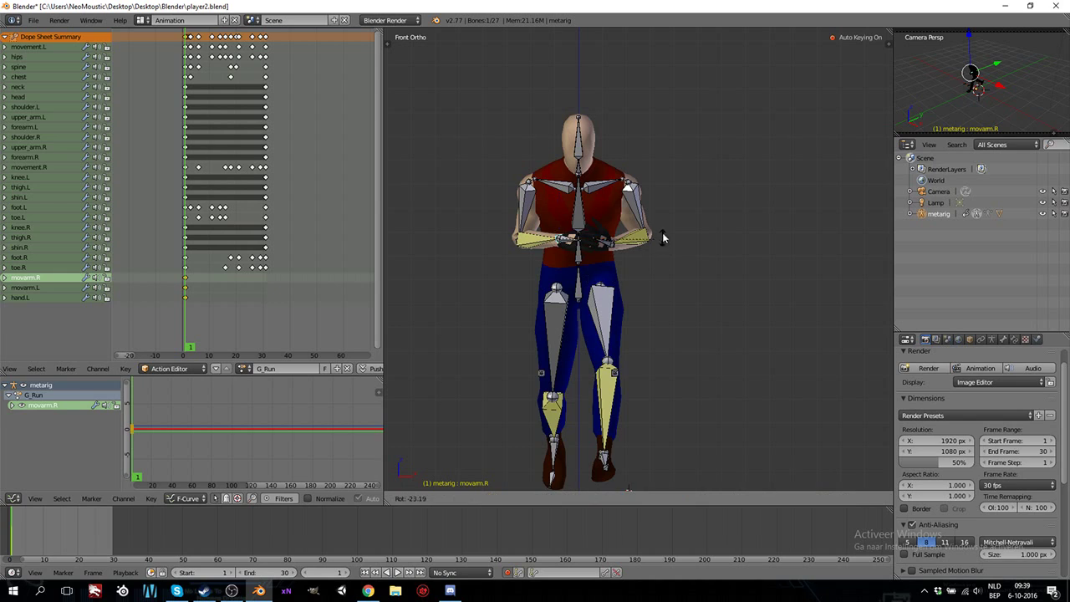
pyautogui.click(649, 237)
# - Rotate hand.R in front view so it angles upward
pyautogui.rightClick(600, 256)
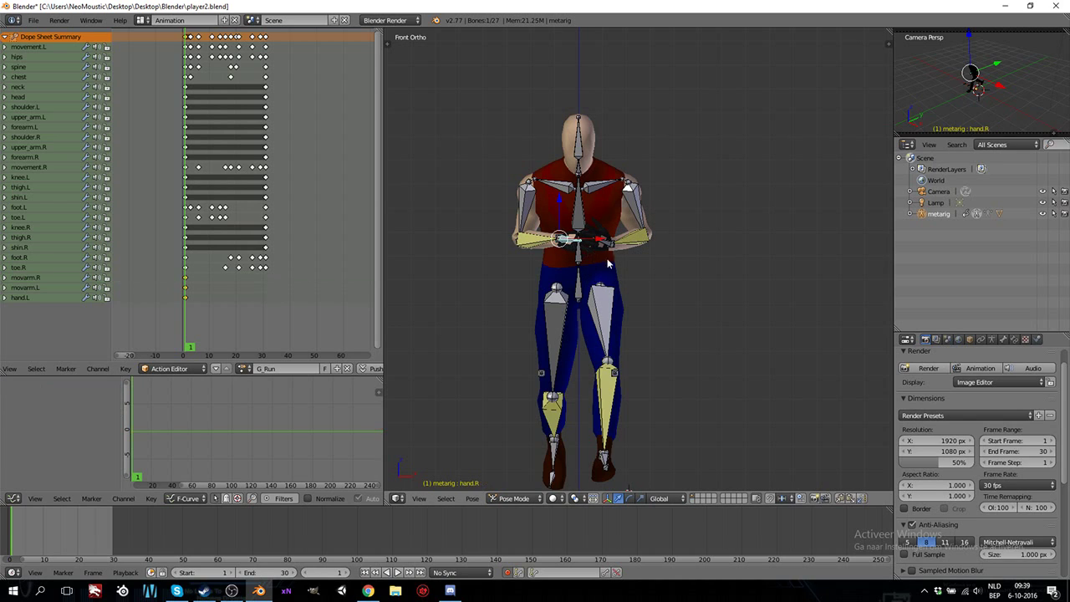
pyautogui.press('r')
pyautogui.click(647, 180)
# - Shift movarm.R about 0.08 outward and 0.07 down in front view
pyautogui.moveTo(580, 250); pyautogui.dragTo(591, 288, button='middle')
pyautogui.rightClick(590, 286)
pyautogui.press('KP_1')
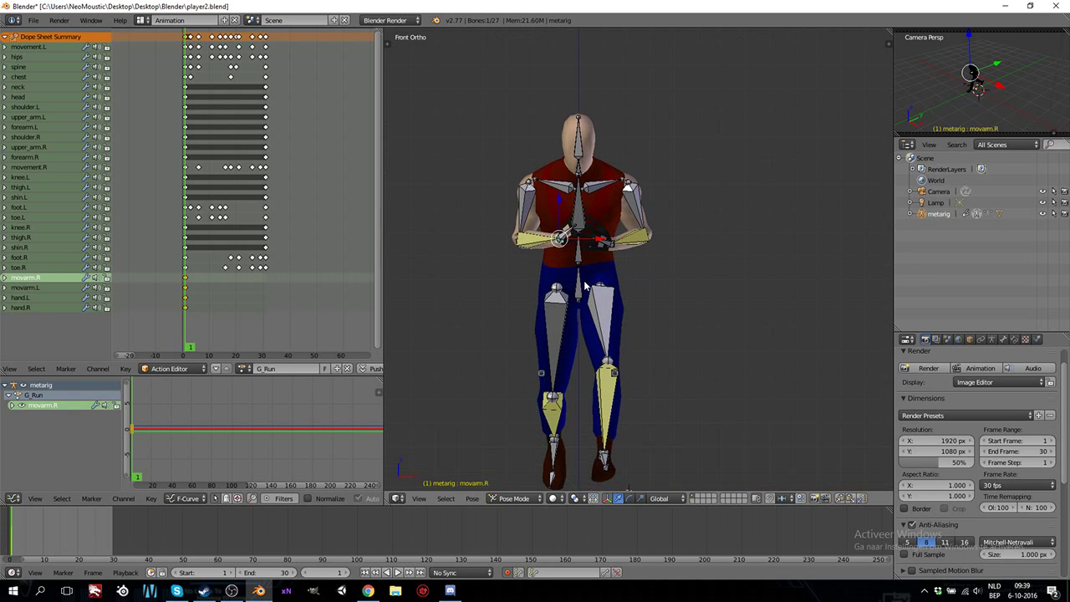
pyautogui.press('g')
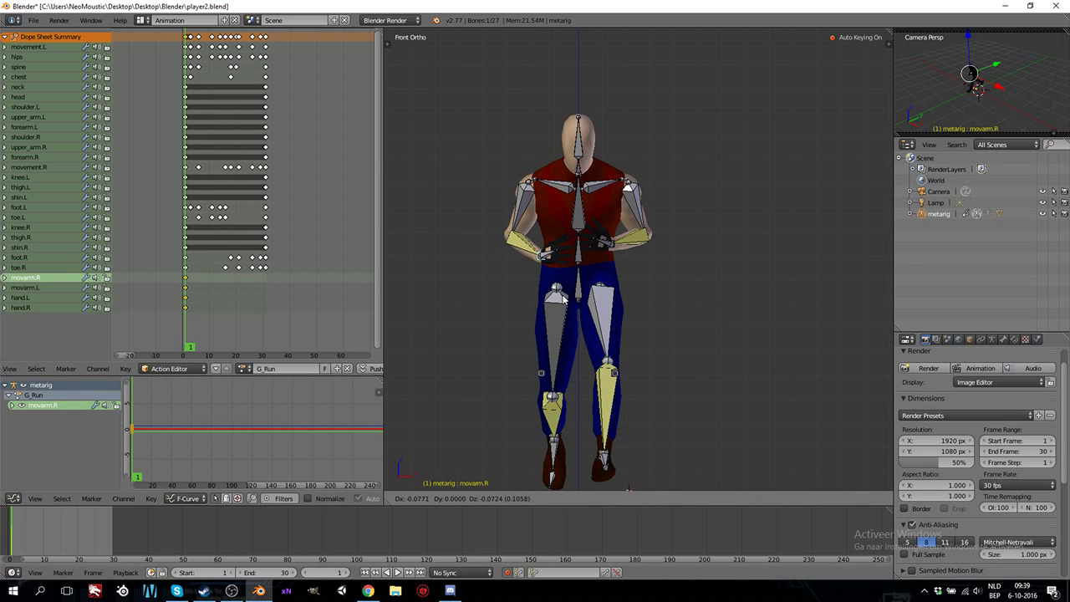
pyautogui.click(564, 298)
# - Shift movarm.L slightly outward and up in front view so the two hands separate
pyautogui.moveTo(606, 249); pyautogui.dragTo(620, 288, button='middle')
pyautogui.rightClick(602, 276)
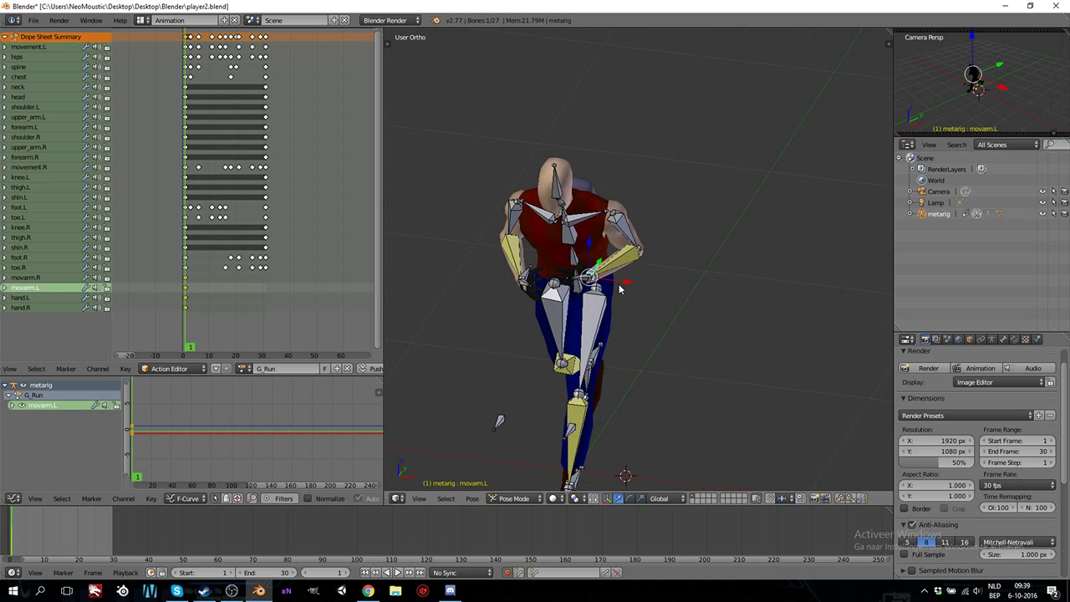
pyautogui.press('KP_1')
pyautogui.press('g')
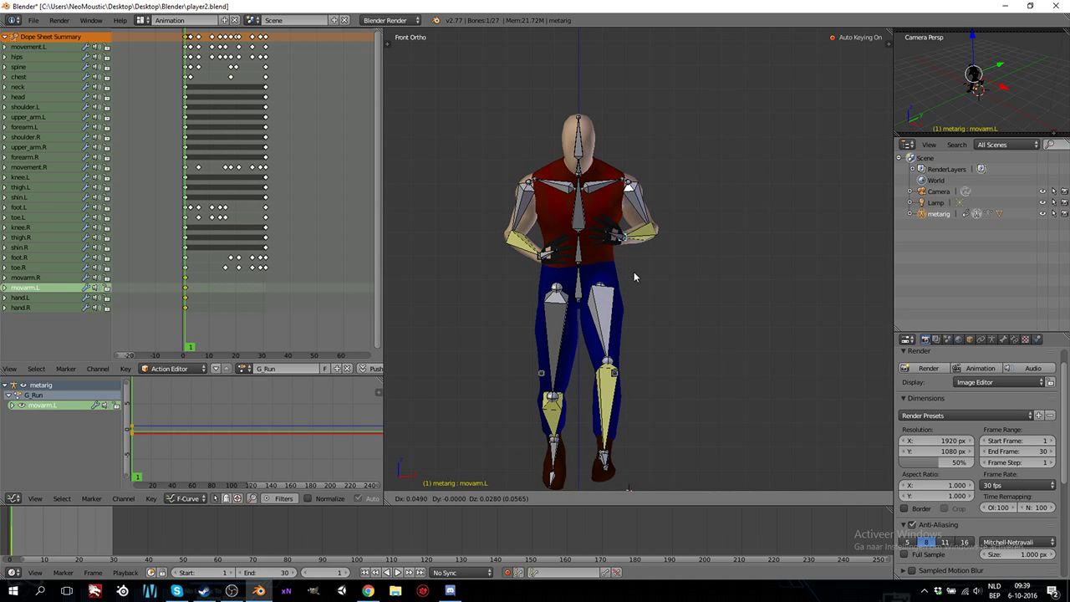
pyautogui.click(632, 271)
# - From an angled side view, rotate hand.L upward and hand.R by about 56 degrees into a gun-holding pose
pyautogui.press('KP_3')
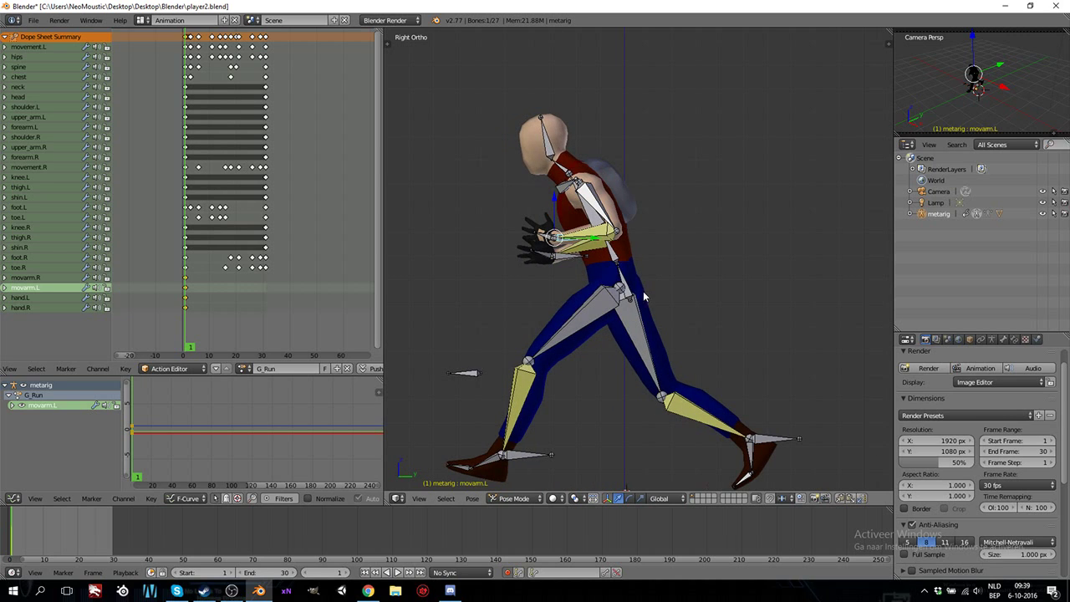
pyautogui.moveTo(546, 288); pyautogui.dragTo(552, 317, button='middle')
pyautogui.rightClick(543, 231)
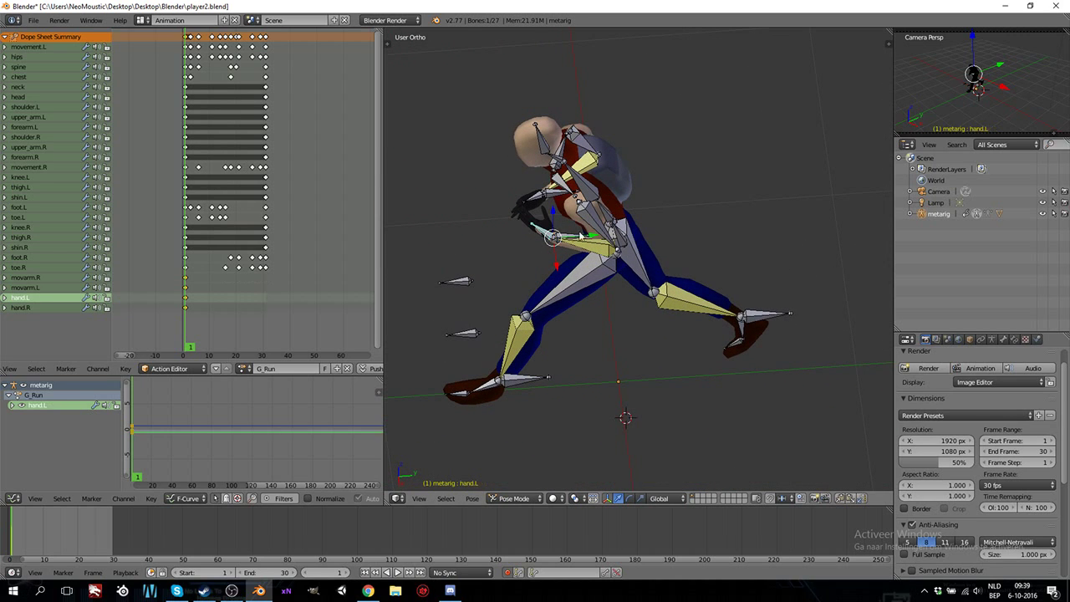
pyautogui.press('r')
pyautogui.click(566, 226)
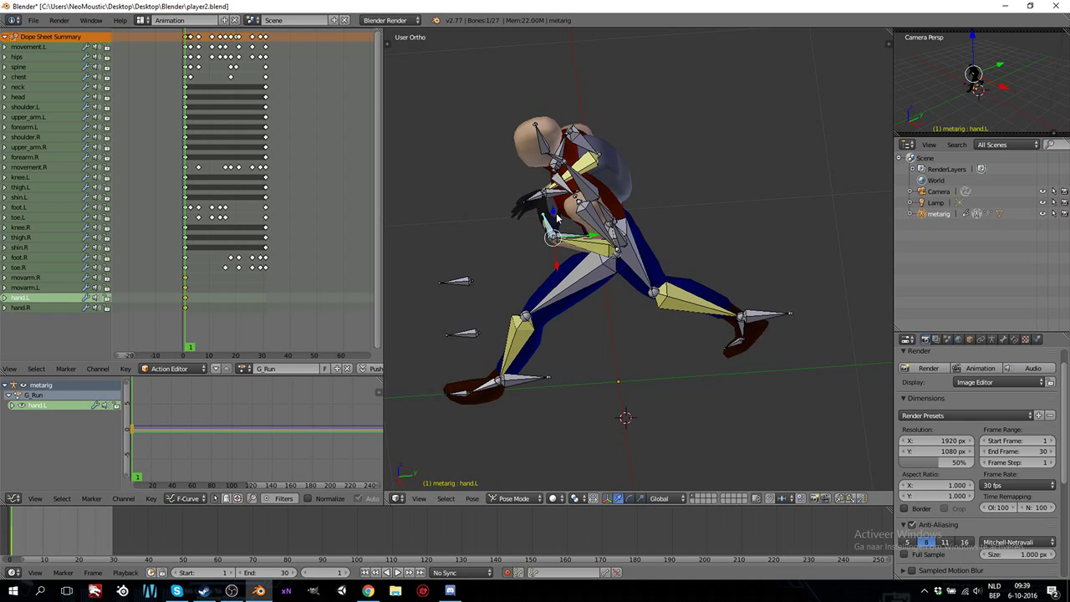
pyautogui.rightClick(535, 194)
pyautogui.press('r')
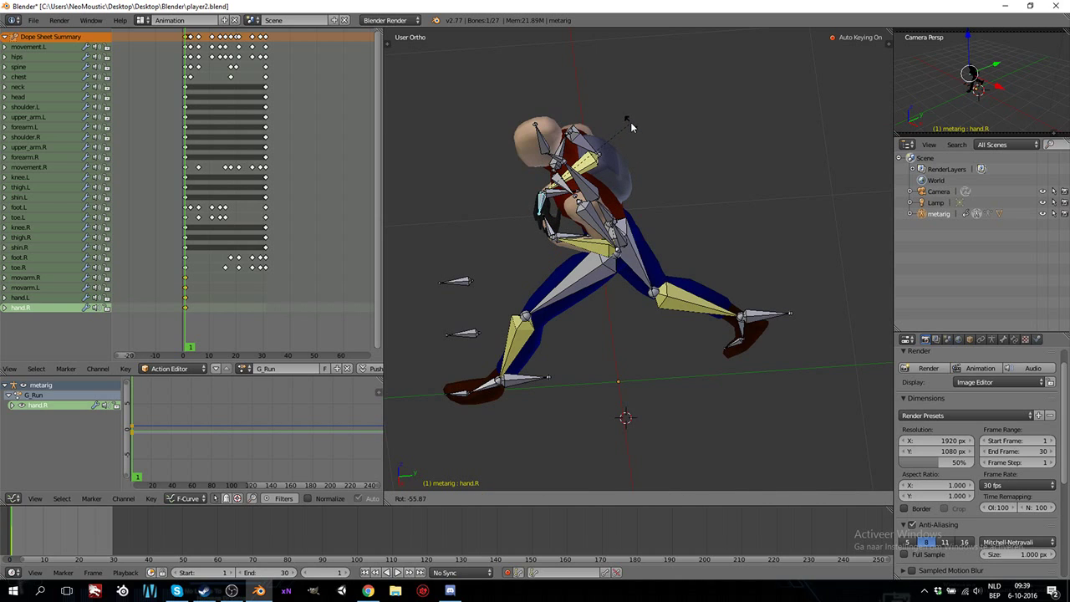
pyautogui.click(631, 122)
pyautogui.moveTo(563, 323); pyautogui.dragTo(558, 302, button='middle')
# - Play the run cycle from the right side to check the new arm pose, and stop it
pyautogui.press('KP_3')
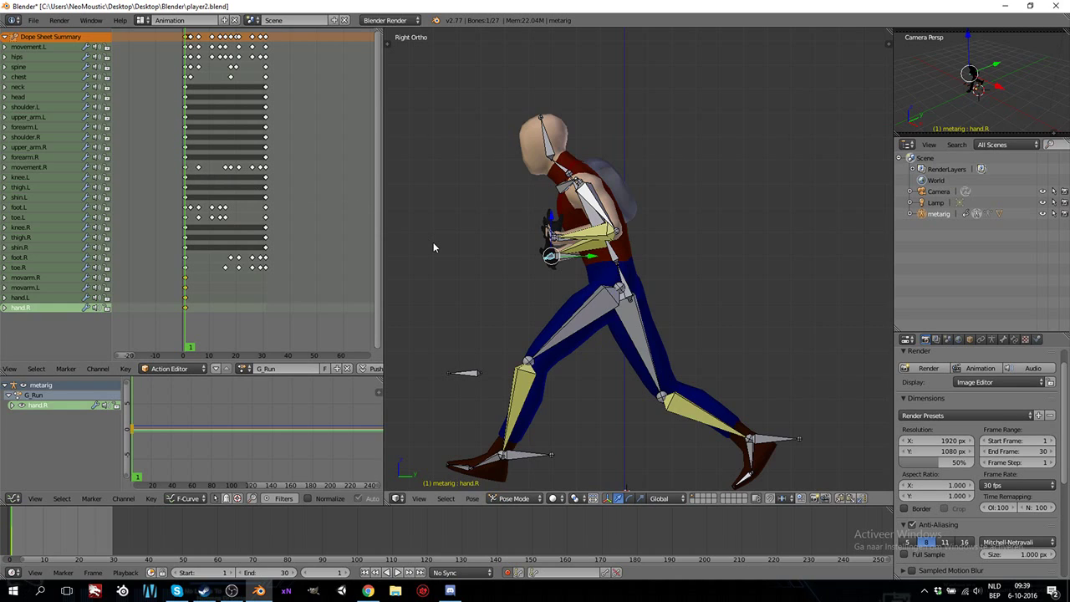
pyautogui.hotkey('alt', 'a')
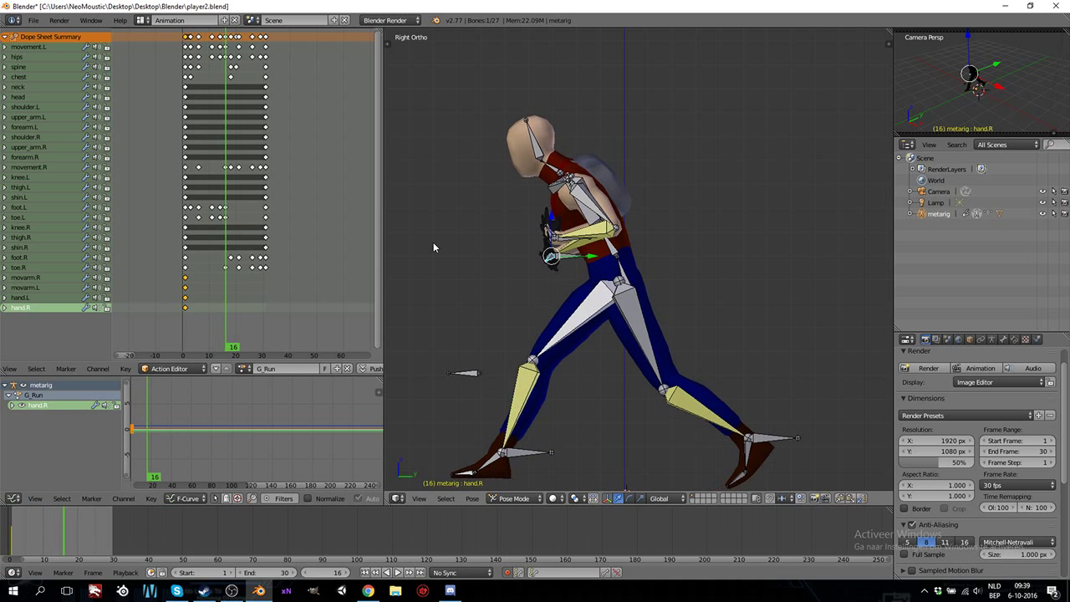
pyautogui.hotkey('alt', 'a')
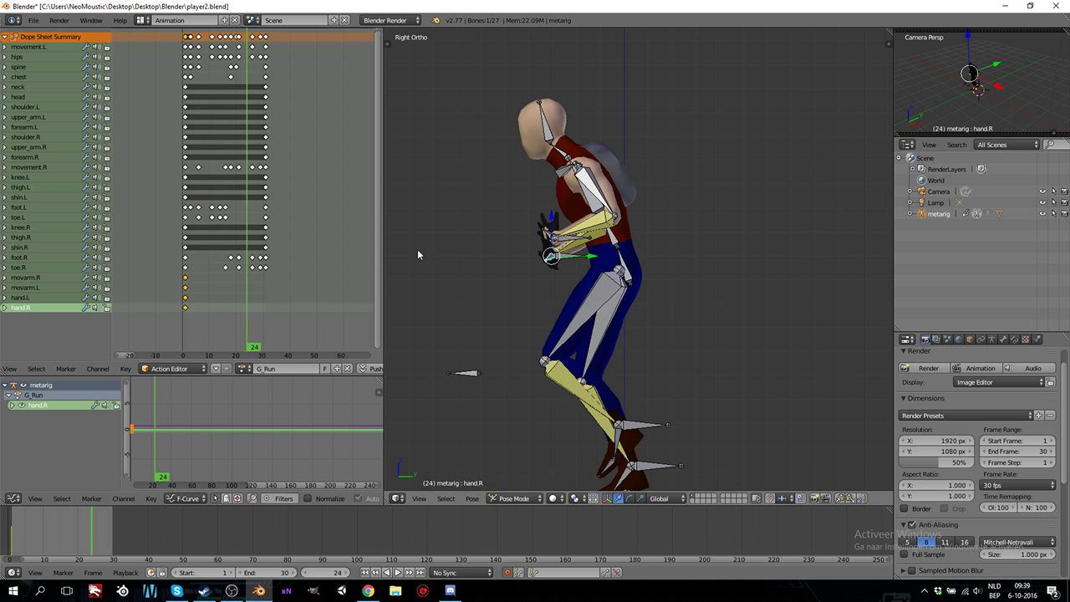
# - Step through the cycle's frames from the front to examine the arm pose, and return to frame 1
pyautogui.press('KP_1')
pyautogui.press('Right')
pyautogui.press('Right')
pyautogui.press('Right')
pyautogui.press('Right')
pyautogui.press('Right')
pyautogui.press('Right')
pyautogui.press('Right')
pyautogui.press('Right')
pyautogui.press('Right')
pyautogui.press('Right')
pyautogui.press('Right')
pyautogui.press('Right')
pyautogui.press('Right')
pyautogui.press('Right')
pyautogui.press('Right')
pyautogui.press('Right')
pyautogui.press('Right')
pyautogui.press('Right')
pyautogui.press('Right')
pyautogui.press('Right')
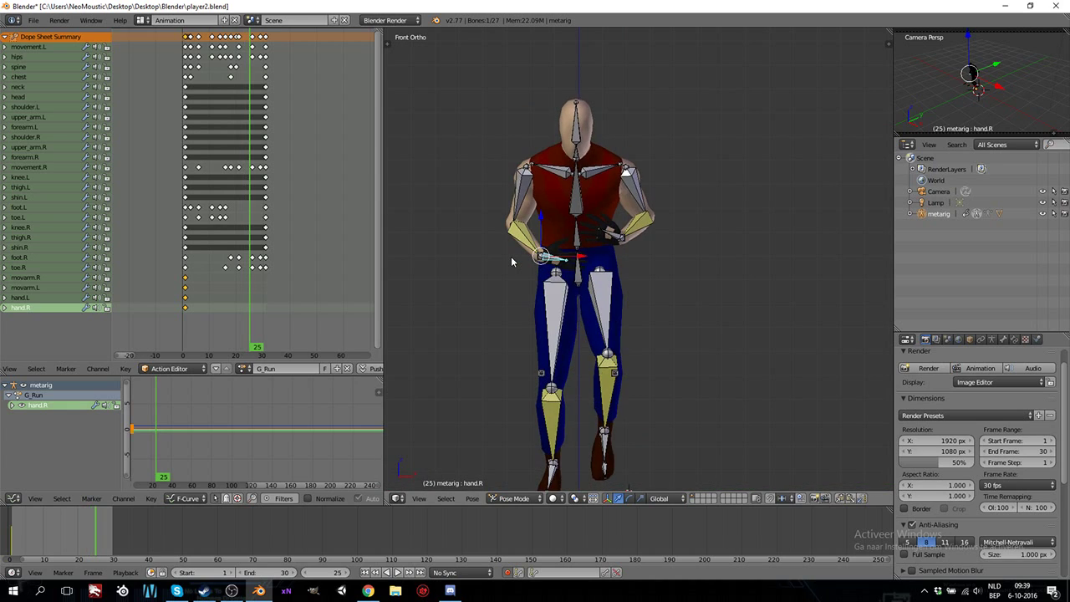
pyautogui.press('Left')
pyautogui.press('Left')
pyautogui.press('Left')
pyautogui.press('Left')
pyautogui.press('Left')
pyautogui.press('Left')
pyautogui.press('Left')
pyautogui.press('Left')
pyautogui.press('Left')
pyautogui.press('Left')
pyautogui.press('Left')
pyautogui.press('Left')
pyautogui.press('Left')
pyautogui.press('Left')
pyautogui.press('Left')
pyautogui.press('Left')
pyautogui.press('Left')
pyautogui.press('Left')
pyautogui.press('Left')
pyautogui.press('Left')
pyautogui.press('Left')
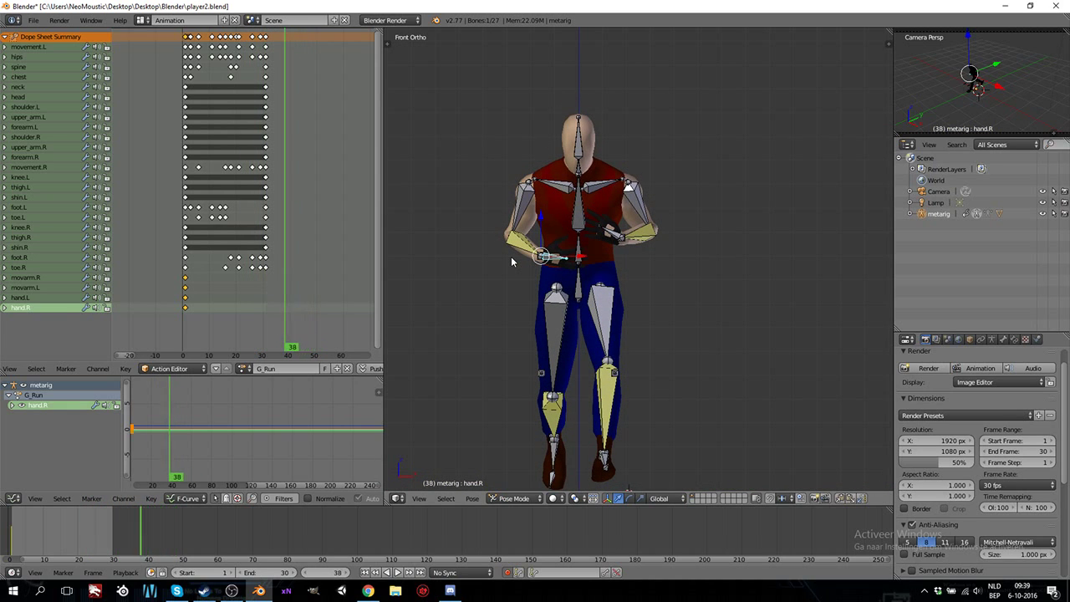
pyautogui.press('Left')
pyautogui.press('Left')
pyautogui.press('Left')
pyautogui.press('Left')
pyautogui.press('Left')
pyautogui.press('Left')
pyautogui.press('Left')
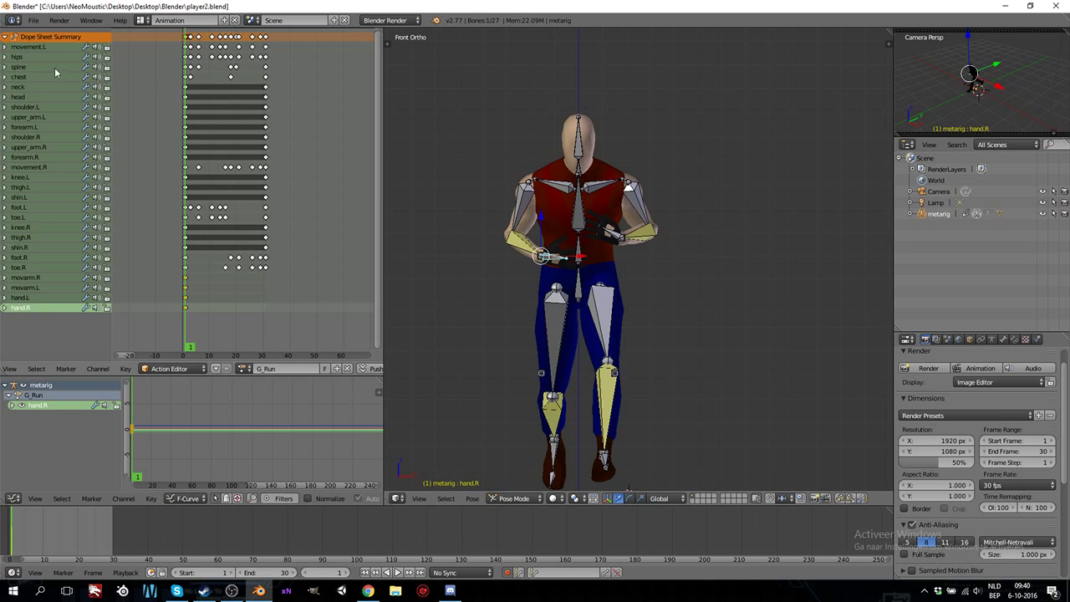
# - Duplicate the frame 1 keyframes of movarm.R, movarm.L, hand.L and hand.R onto frames 31 and 16
pyautogui.click(186, 279)
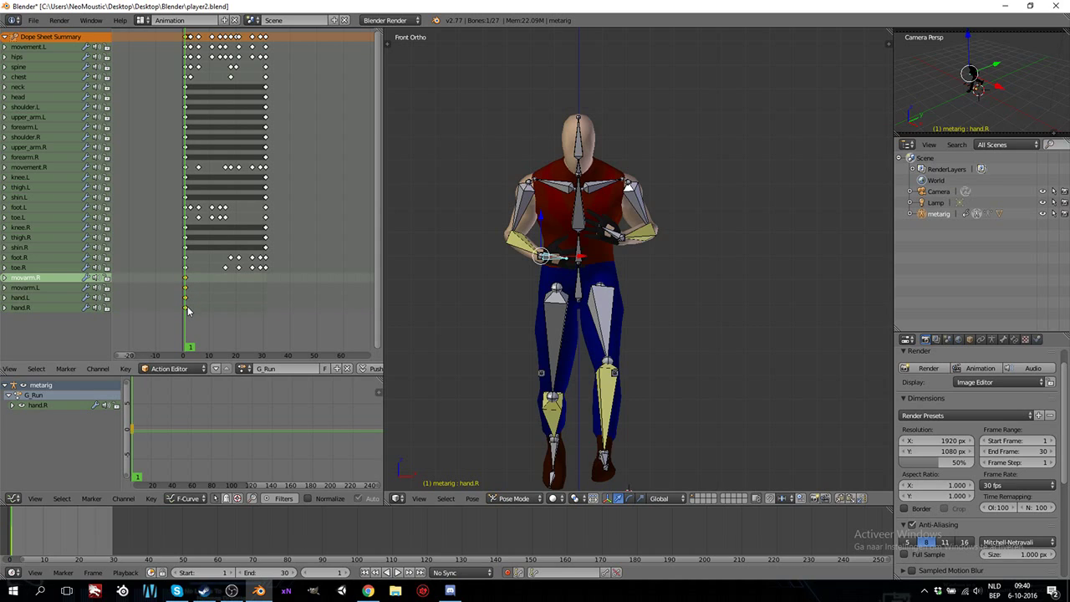
pyautogui.press('g')
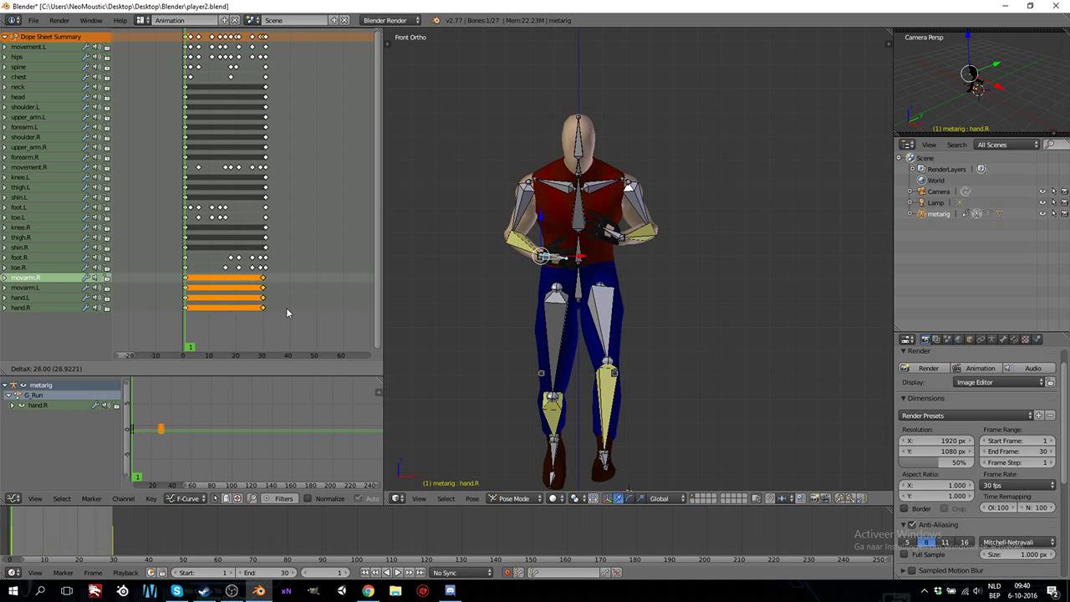
pyautogui.click(289, 312)
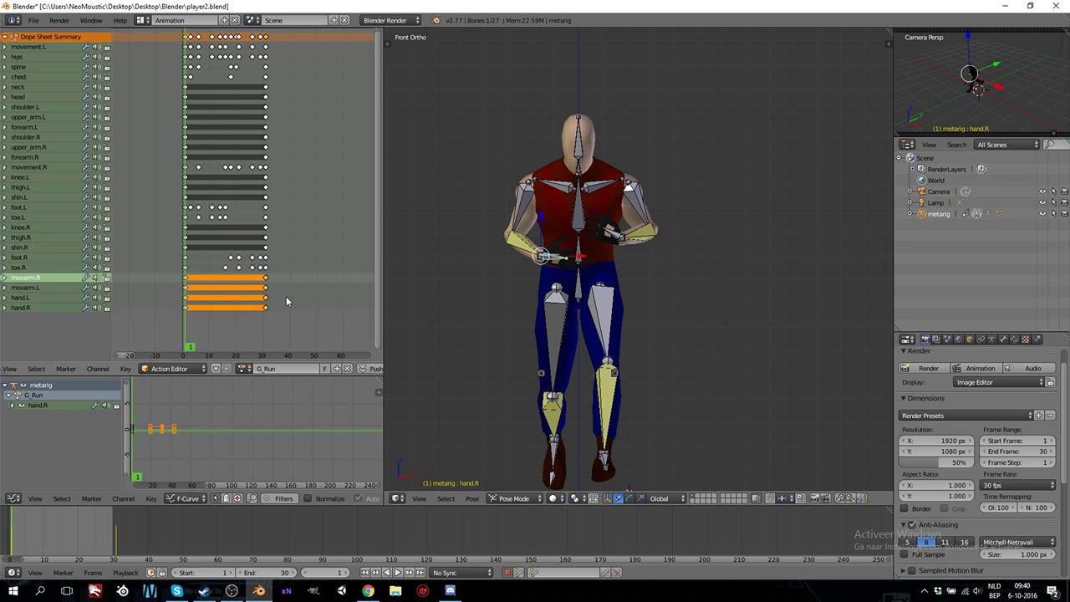
pyautogui.press('g')
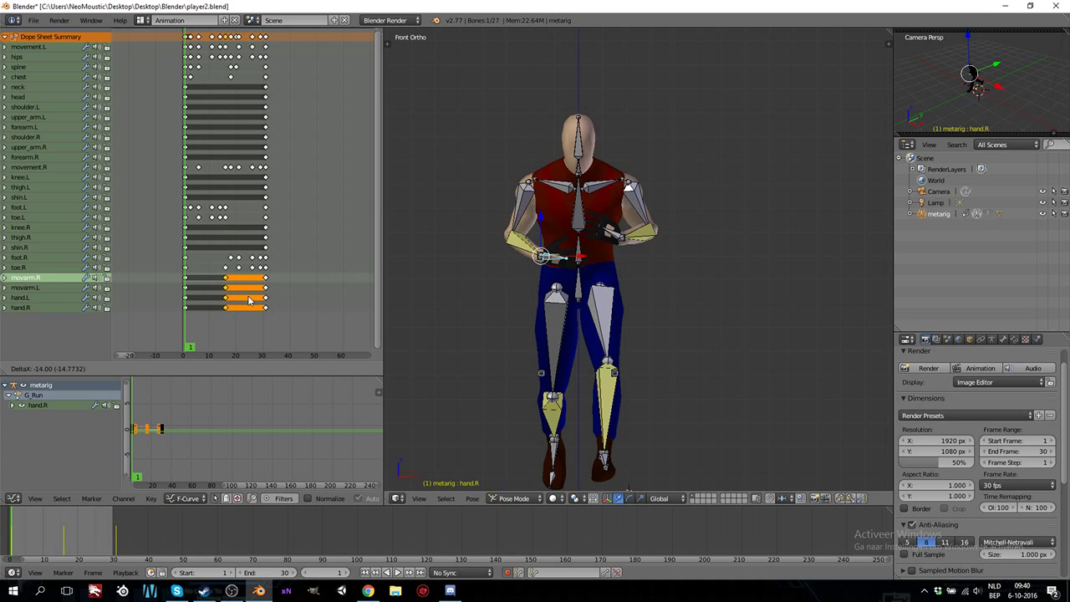
pyautogui.click(249, 301)
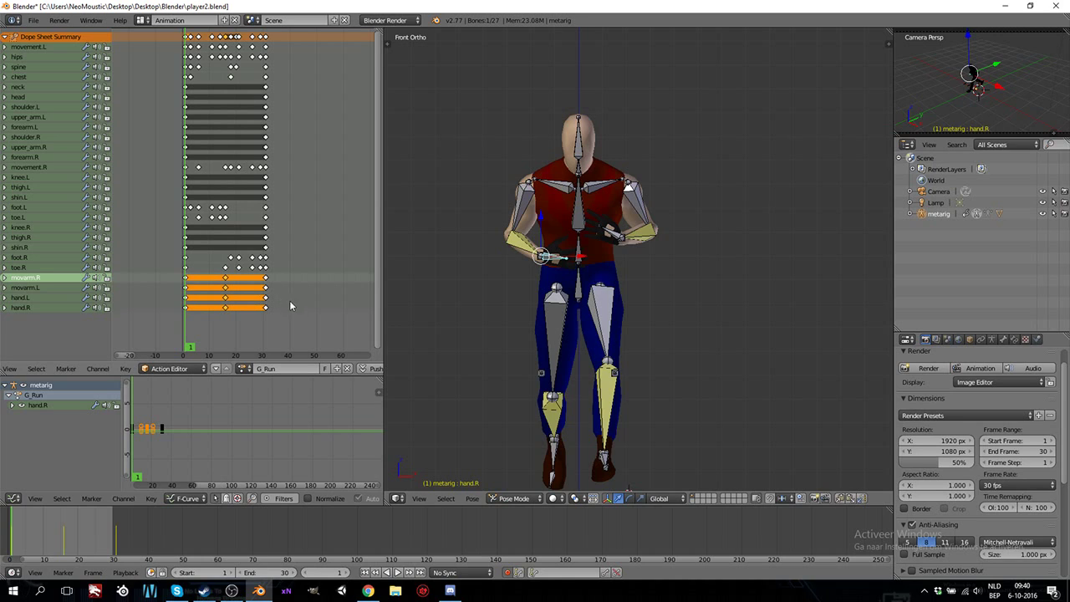
# - At frame 4, move movarm.R and movarm.L together about 0.04 along the global X axis
pyautogui.moveTo(532, 280); pyautogui.dragTo(529, 314, button='middle')
pyautogui.rightClick(543, 284)
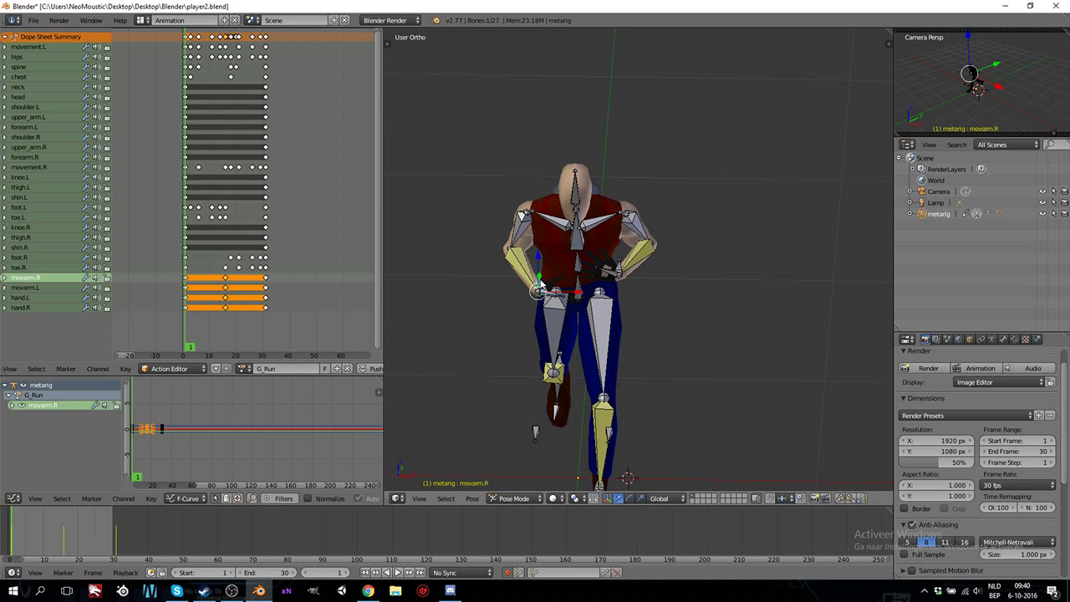
pyautogui.keyDown('shift'); pyautogui.rightClick(619, 268); pyautogui.keyUp('shift')
pyautogui.press('KP_1')
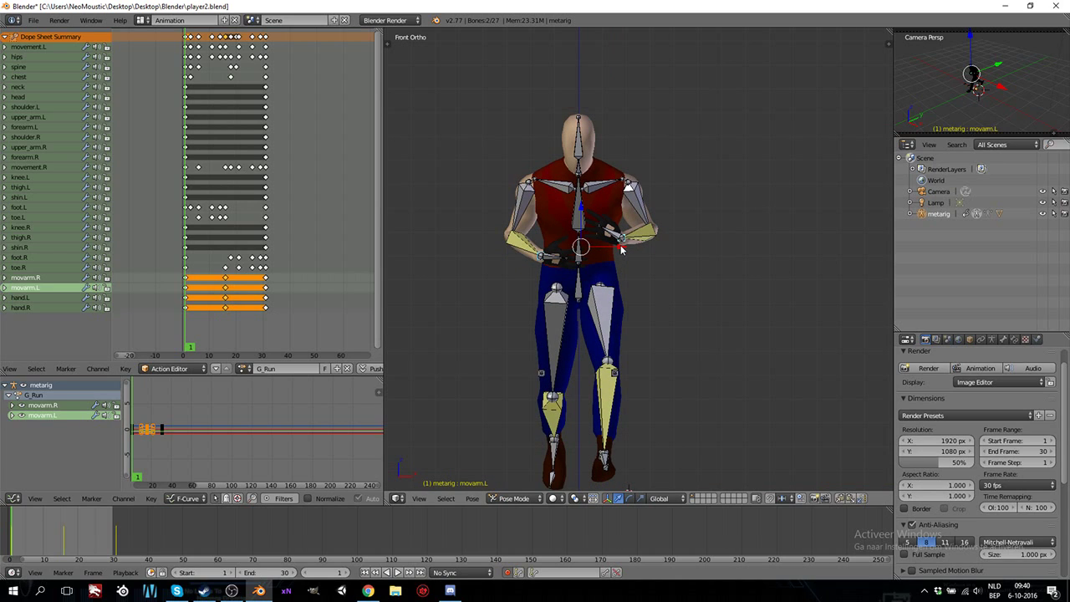
pyautogui.press('Right')
pyautogui.press('Right')
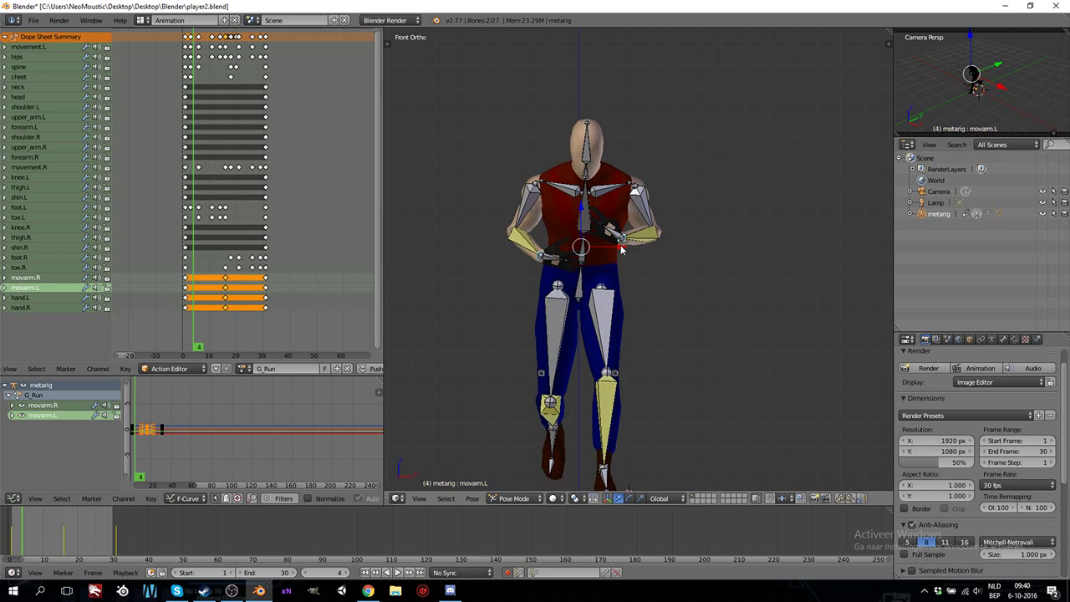
pyautogui.press('Right')
pyautogui.press('Left')
pyautogui.press('Right')
pyautogui.press('g')
pyautogui.press('x')
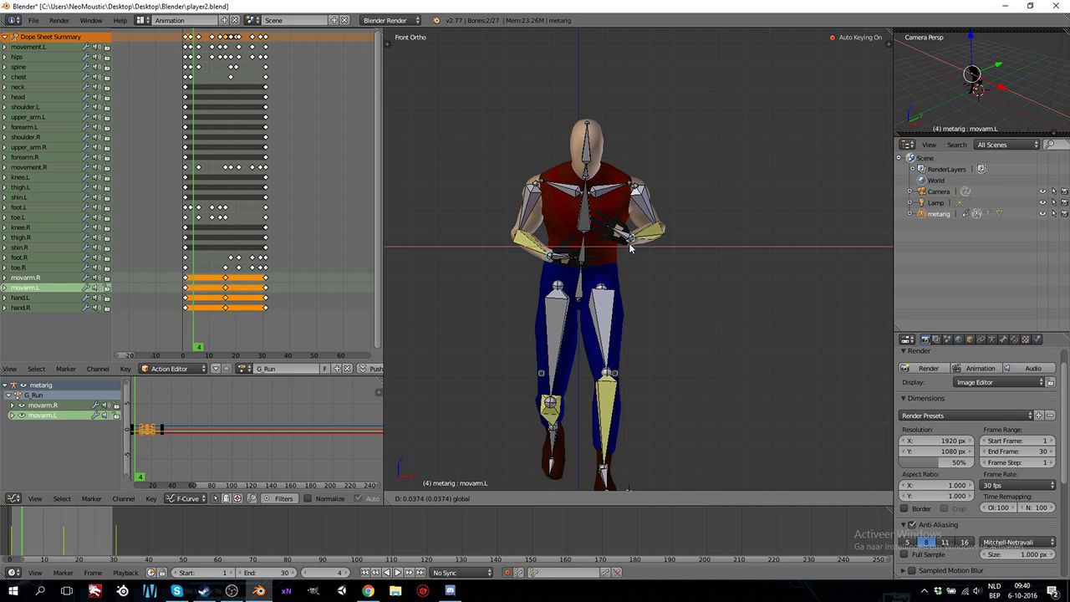
pyautogui.click(628, 242)
# - At frame 19, move both arm controls about -0.06 along the global X axis
pyautogui.hotkey('alt', 'a')
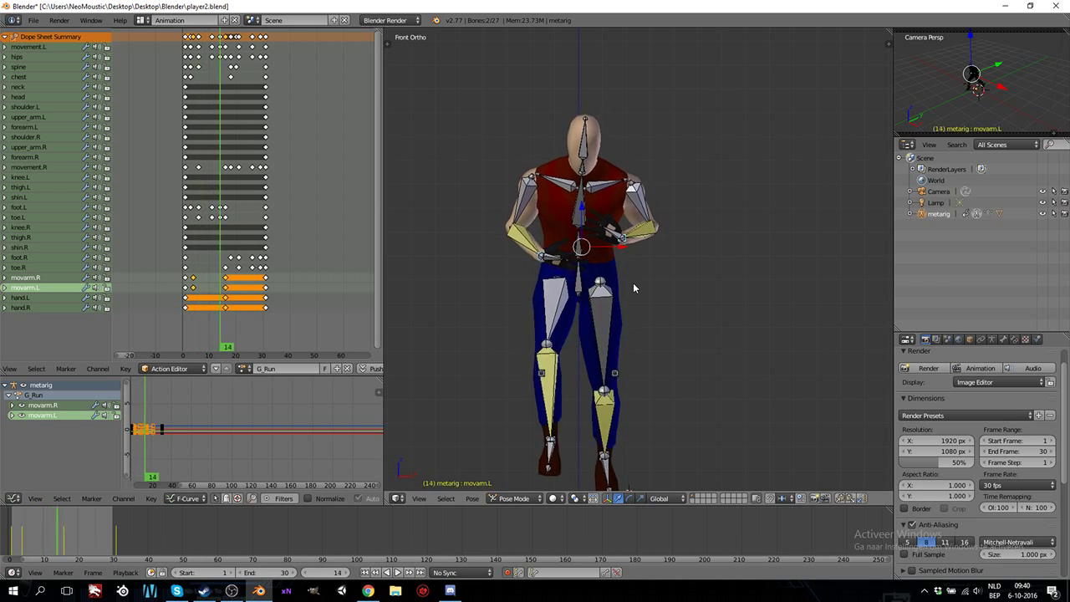
pyautogui.press('g')
pyautogui.press('x')
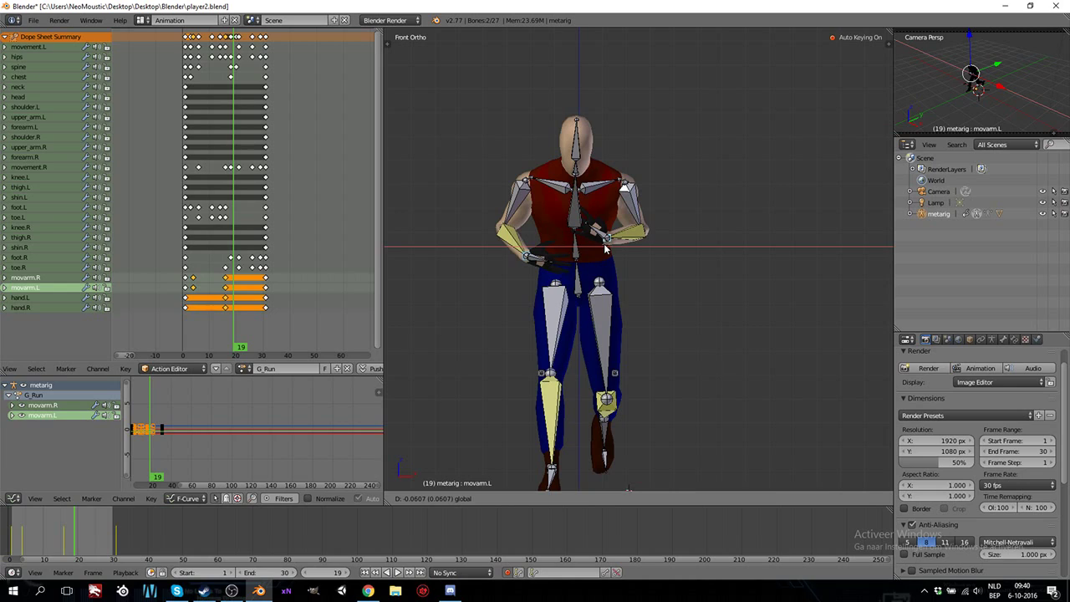
pyautogui.click(606, 248)
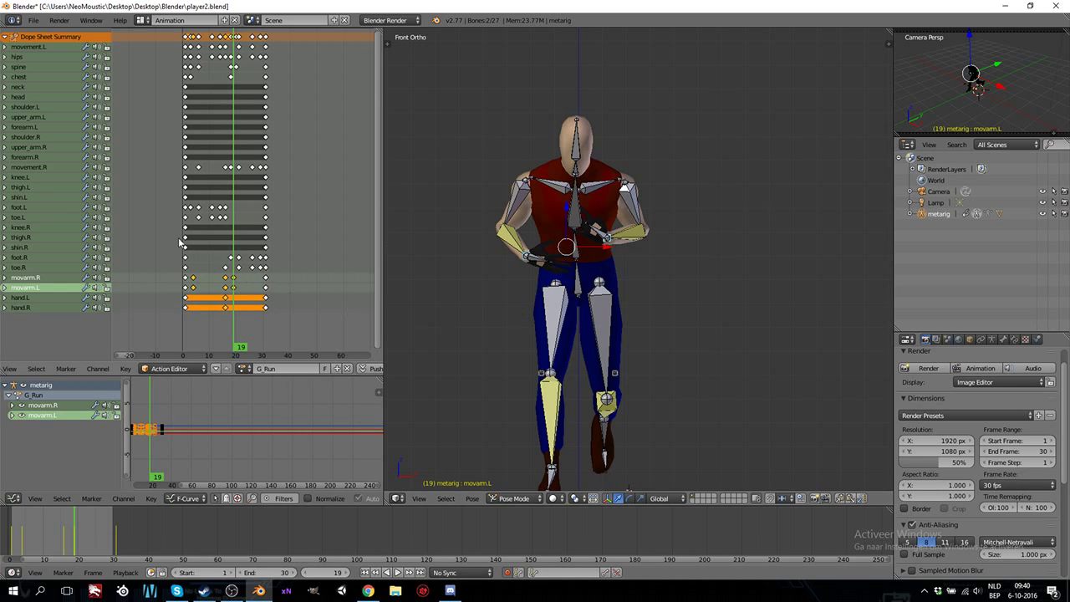
# - Duplicate the frame 1 keyframes of all bones onto frame 31 to close the run loop
pyautogui.click(189, 38)
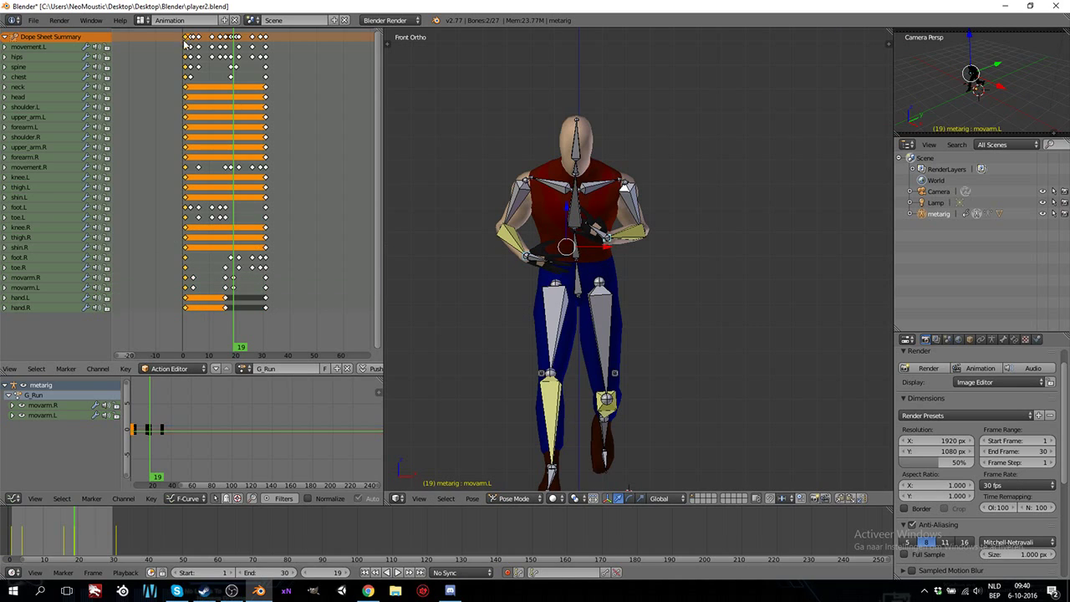
pyautogui.hotkey('shift', 'd')
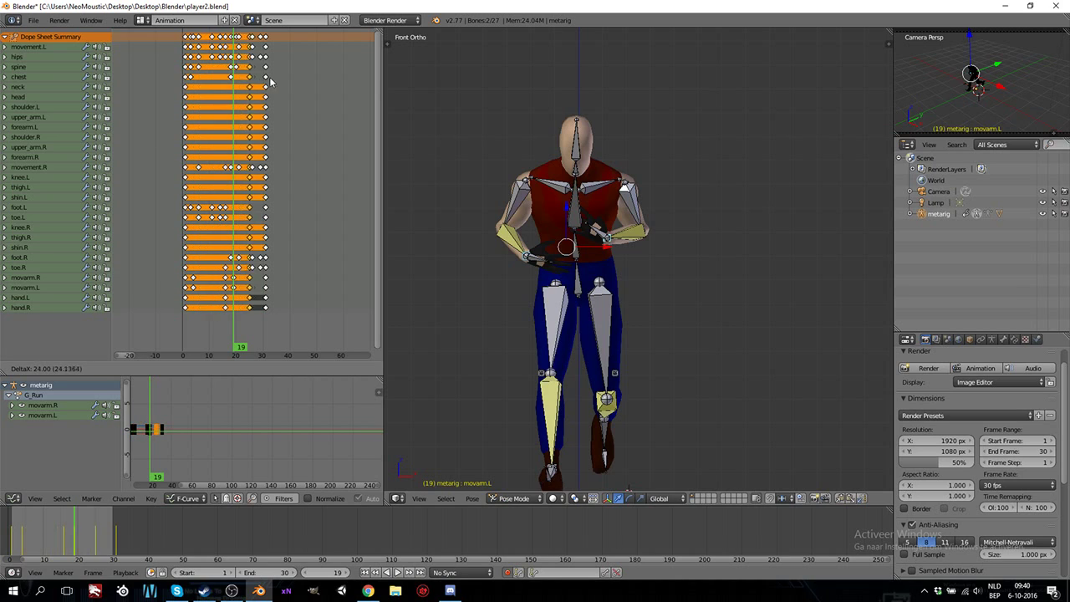
pyautogui.click(283, 78)
# - Play the G_Run cycle, examine the arm sway from the front, an angle and the right side, and stop playback
pyautogui.hotkey('alt', 'a')
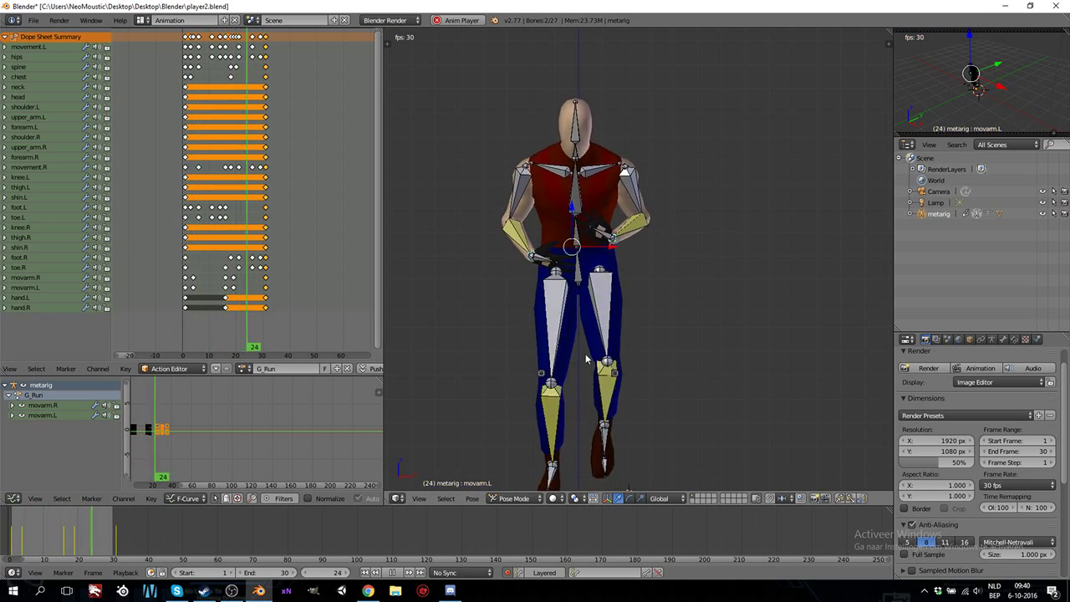
pyautogui.moveTo(673, 347); pyautogui.dragTo(553, 358, button='middle')
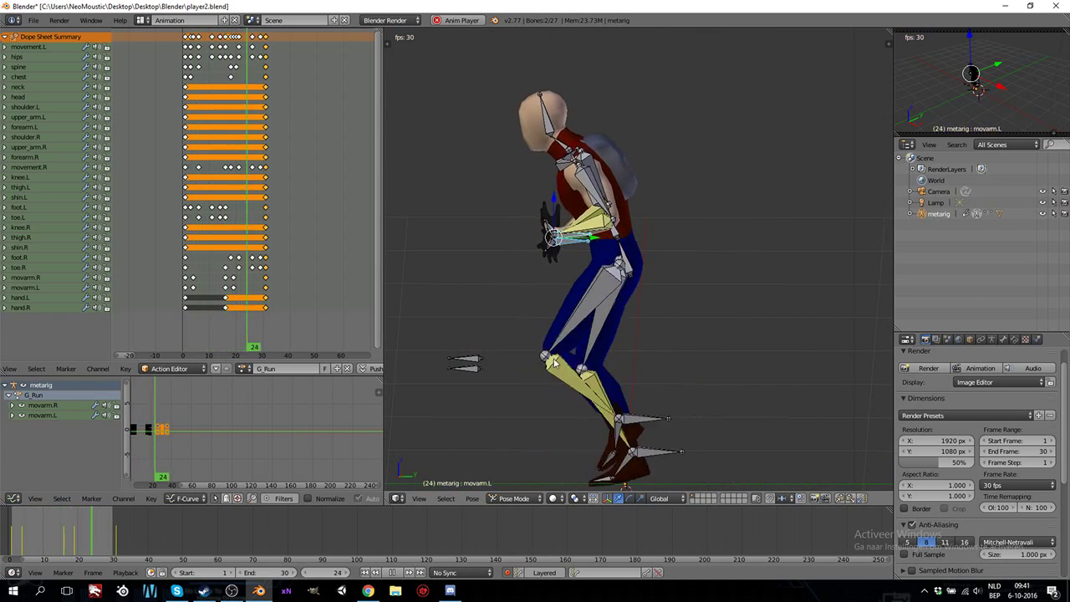
pyautogui.scroll(-3, 628, 349)
pyautogui.press('KP_3')
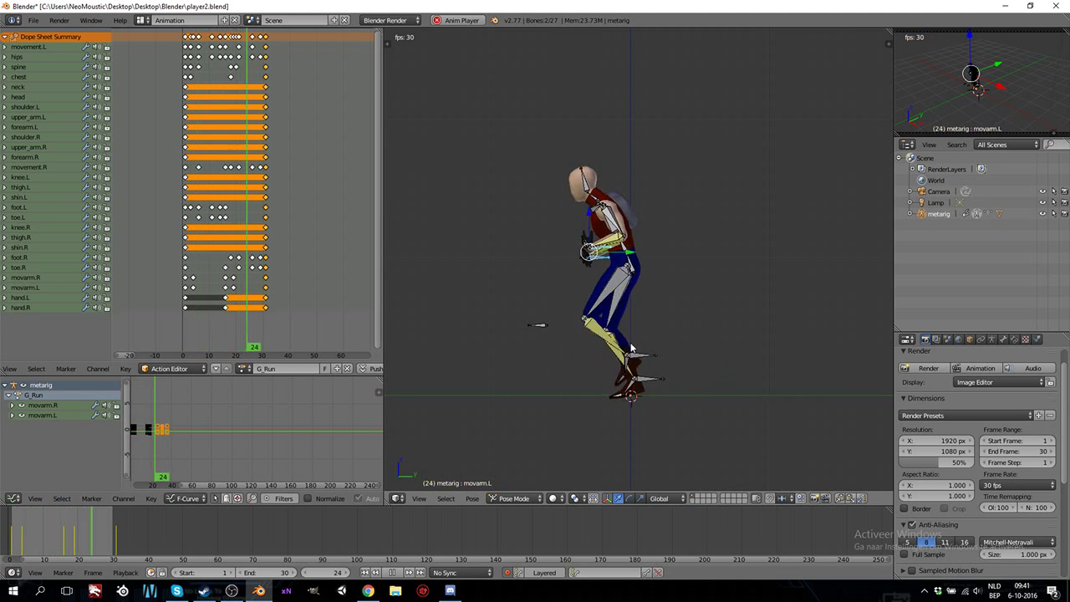
pyautogui.press('KP_1')
pyautogui.moveTo(718, 350); pyautogui.dragTo(640, 351, button='middle')
pyautogui.press('KP_3')
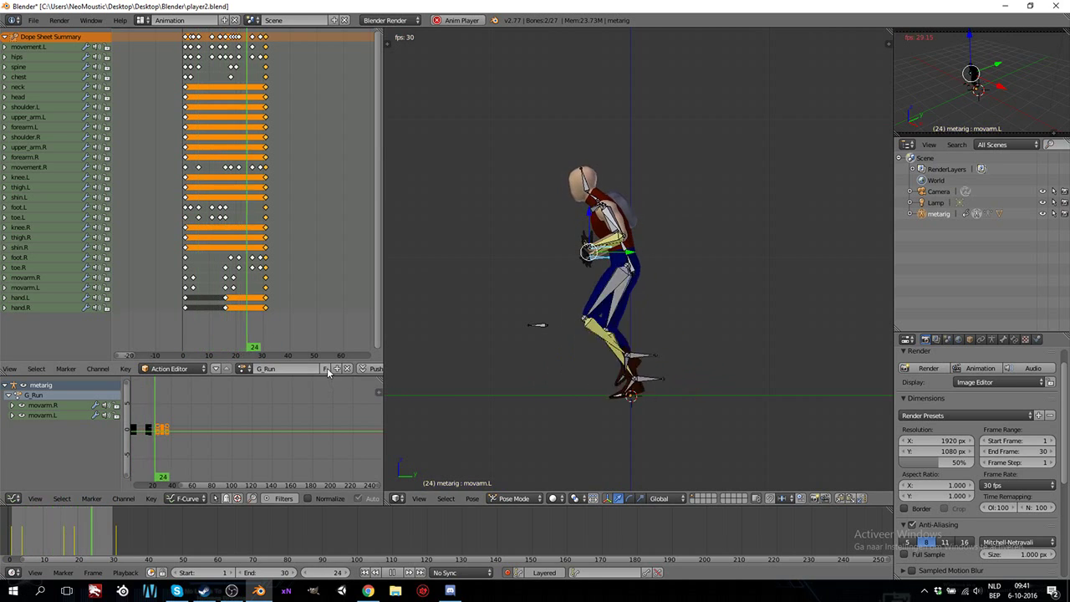
pyautogui.click(393, 573)
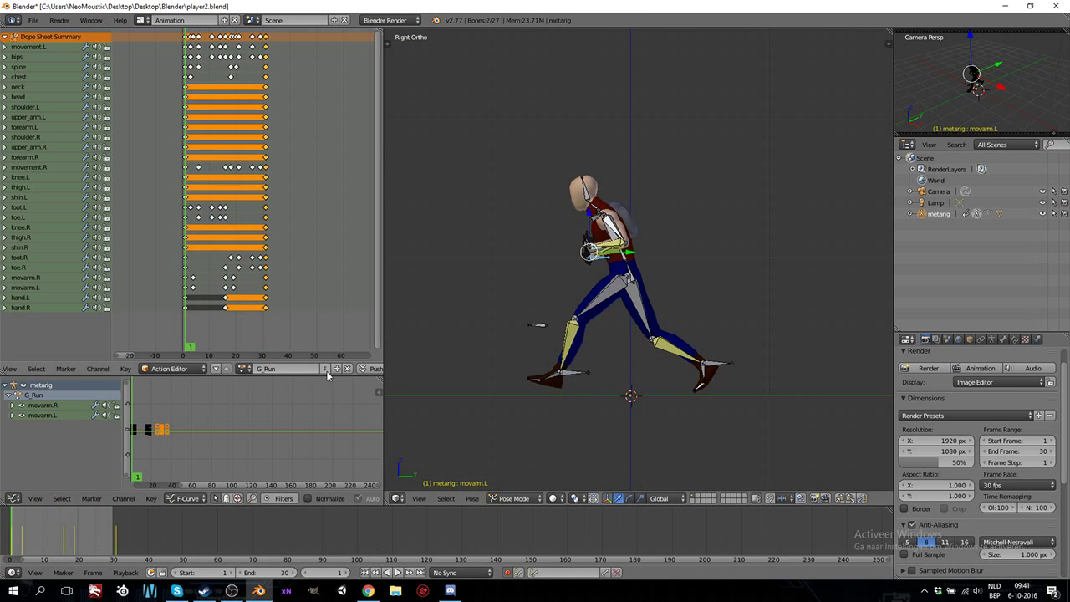